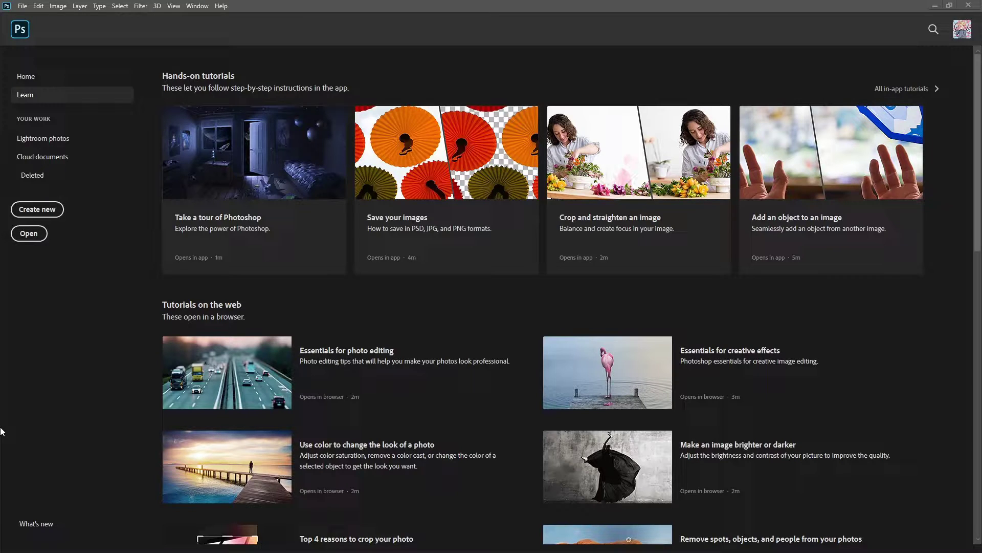
Create a new 1000 × 200 px document and fit it in the view.
left_click(36, 210)
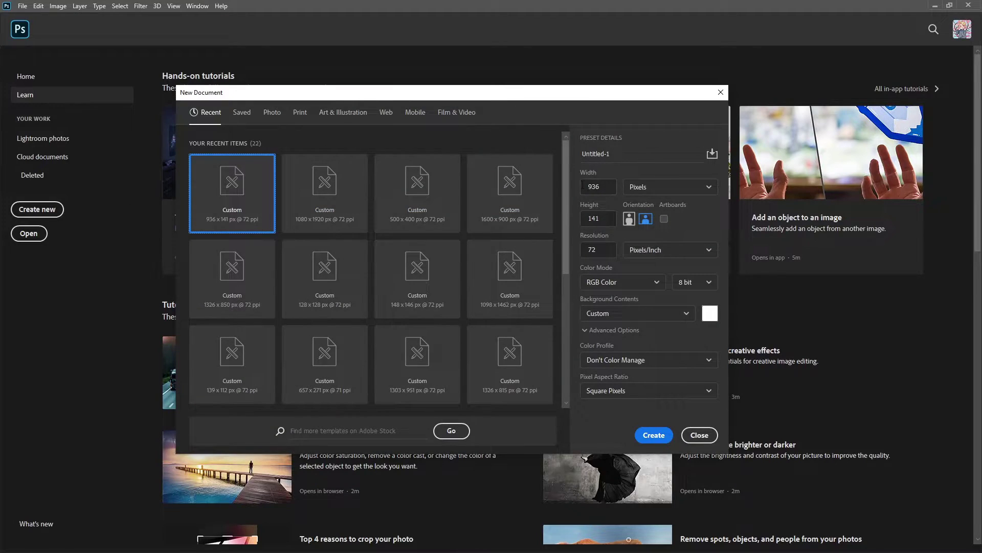
double_click(603, 191)
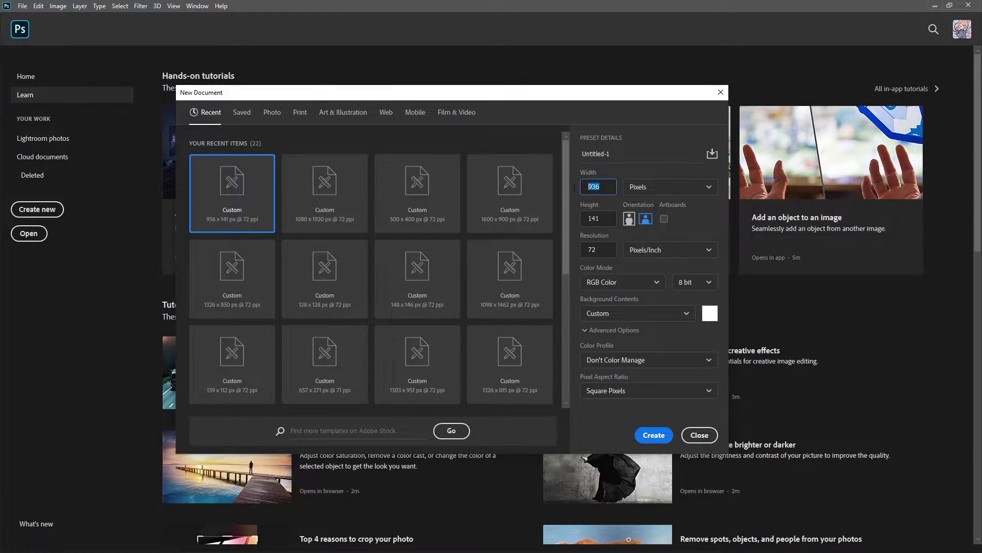
type("1000")
key("Tab")
type("200")
left_click(651, 435)
key("ctrl+minus")
key("ctrl+0")
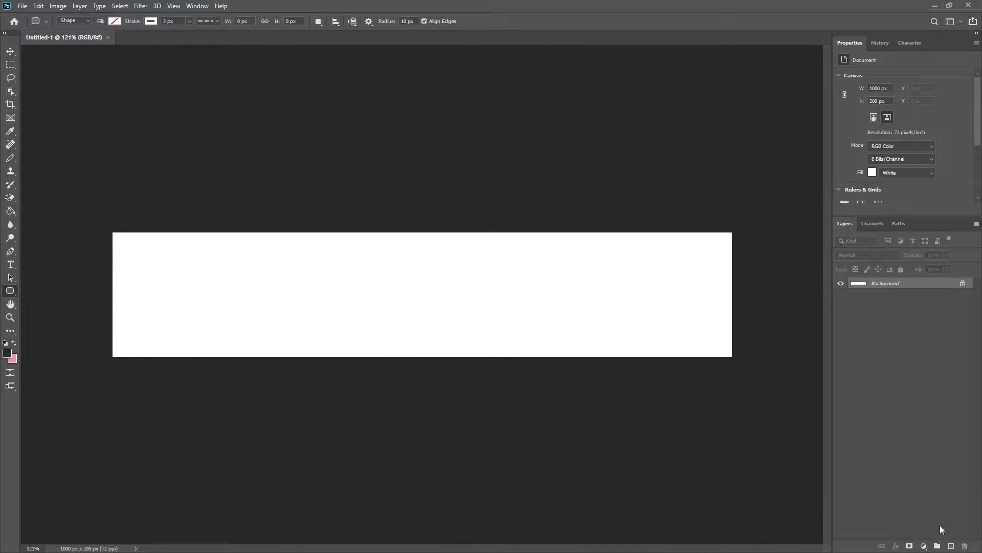
Add a new empty layer and delete the white Background layer.
left_click(952, 545)
left_click(892, 296)
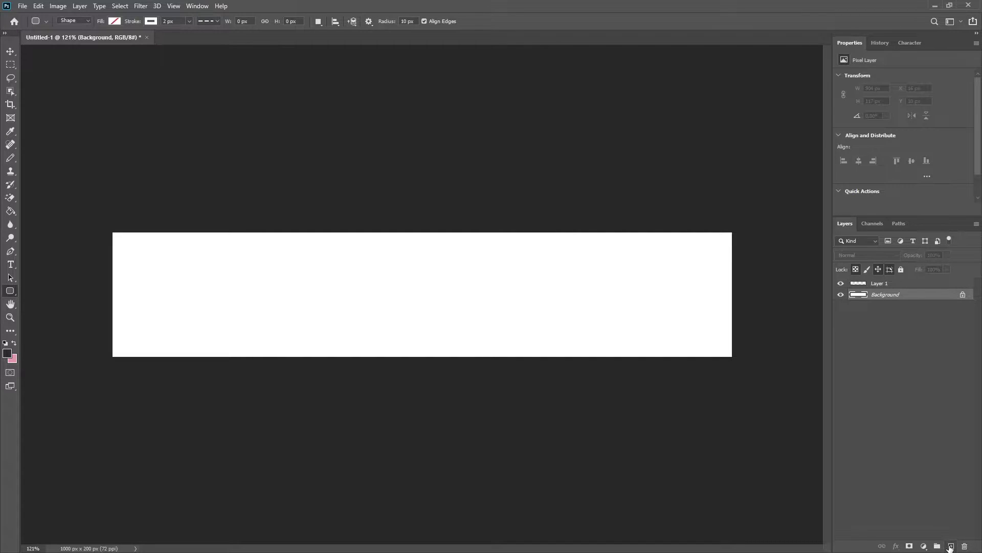
key("Delete")
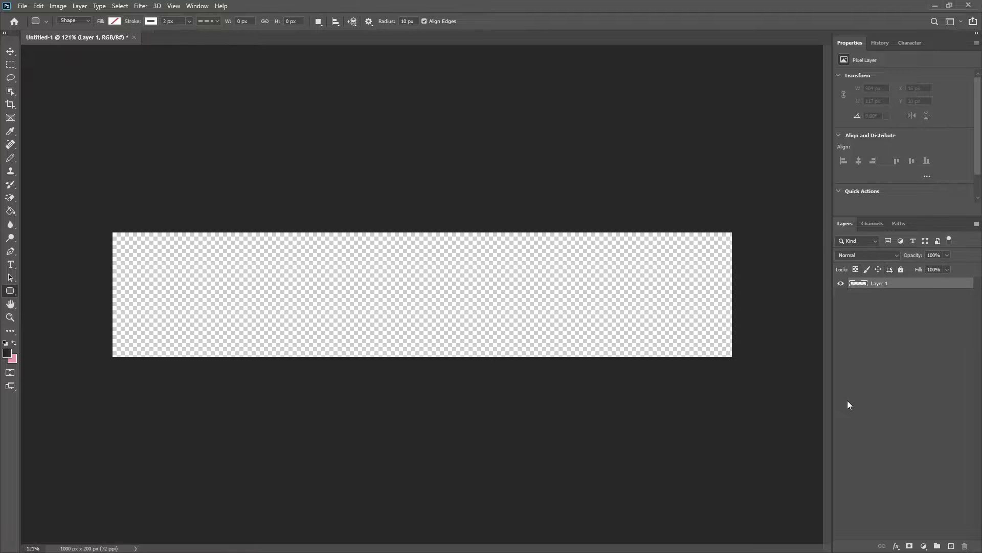
scroll(444, 302, "up", 2)
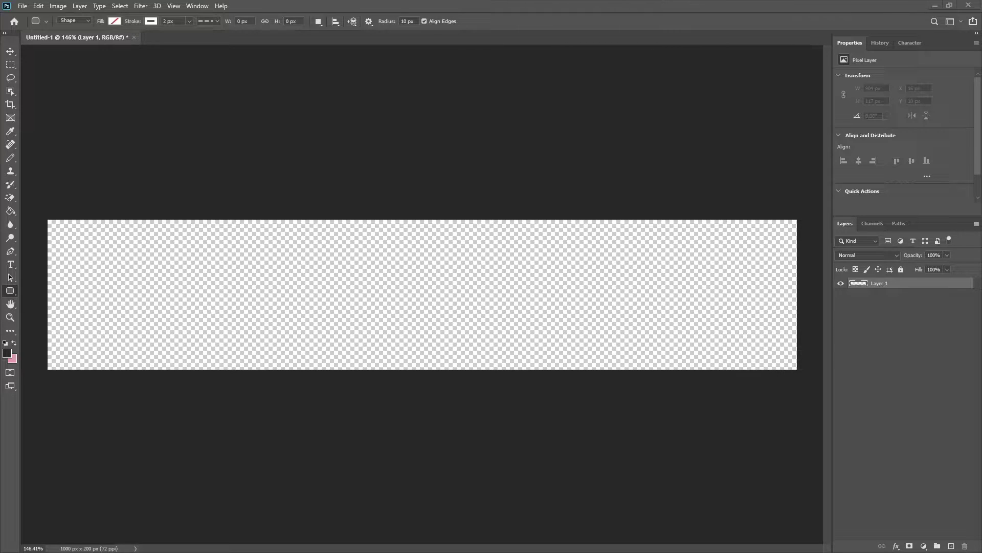
Set the foreground colour to #00d6fa and the background colour to #1b1b1b.
left_click(8, 354)
type("00d6fa")
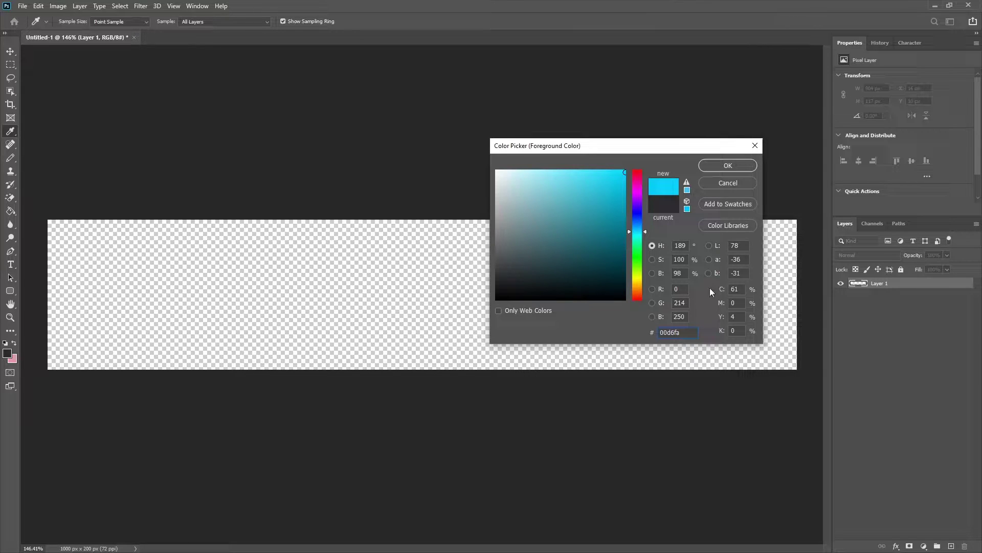
left_click(717, 162)
key("u")
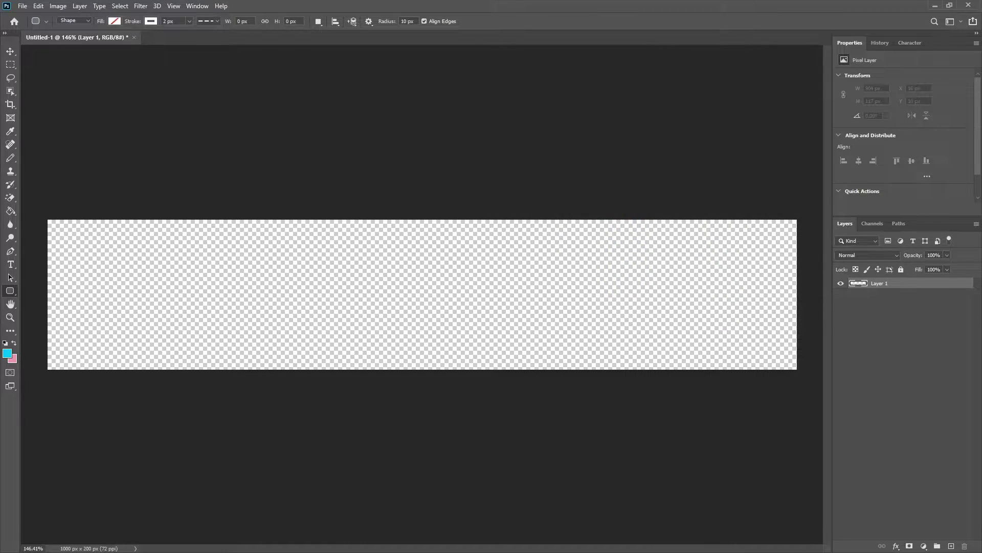
left_click(13, 358)
type("1b1b1b")
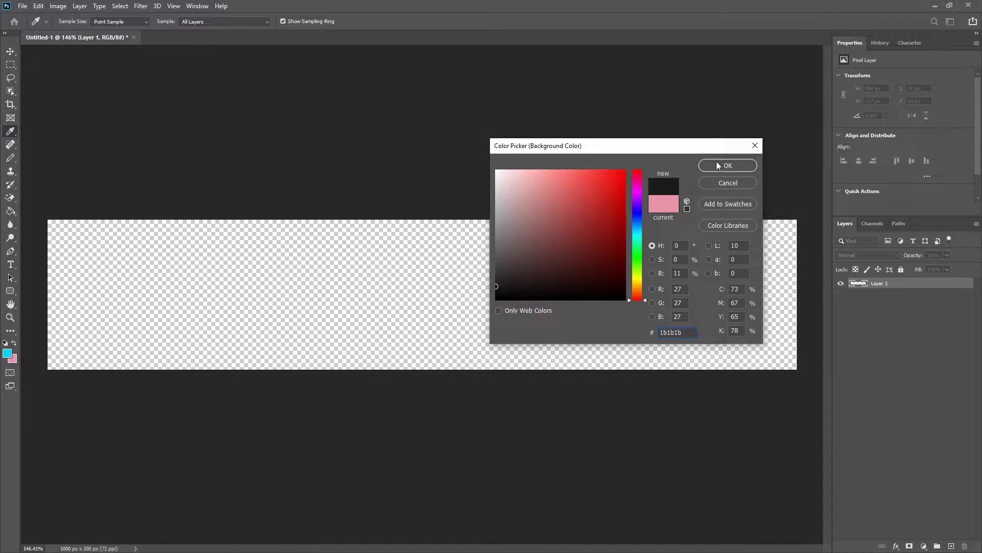
left_click(717, 163)
Recheck both colour swatches without changing them.
left_click(11, 358)
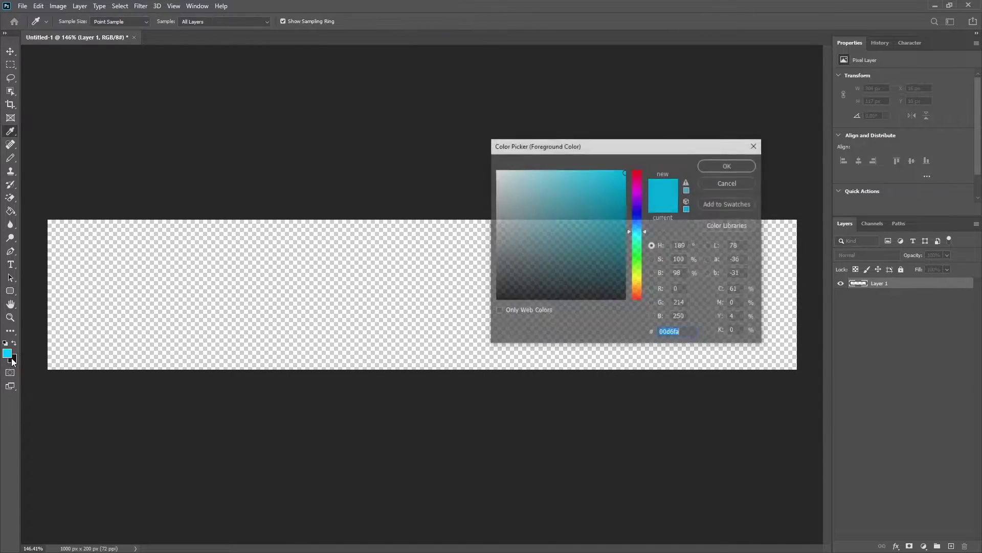
left_click(715, 185)
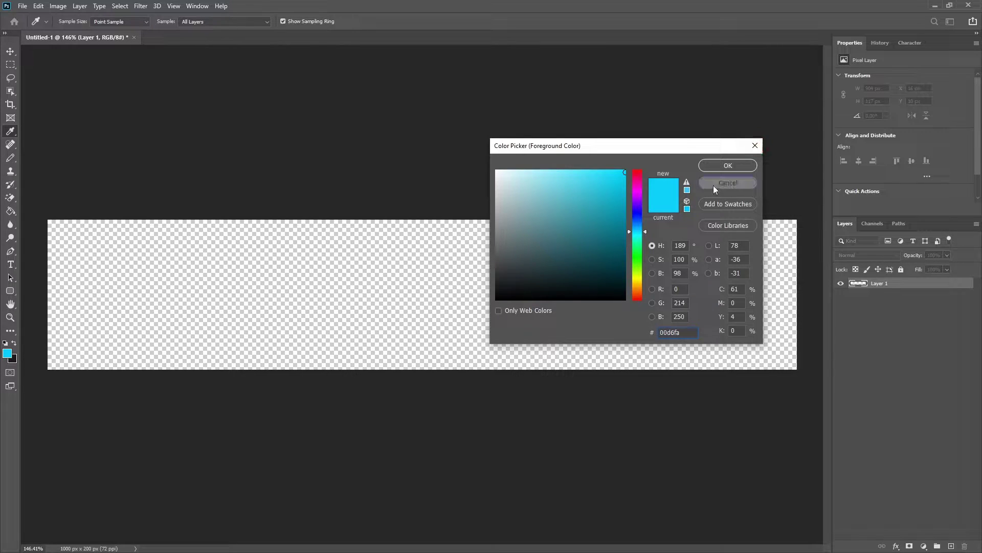
left_click(13, 359)
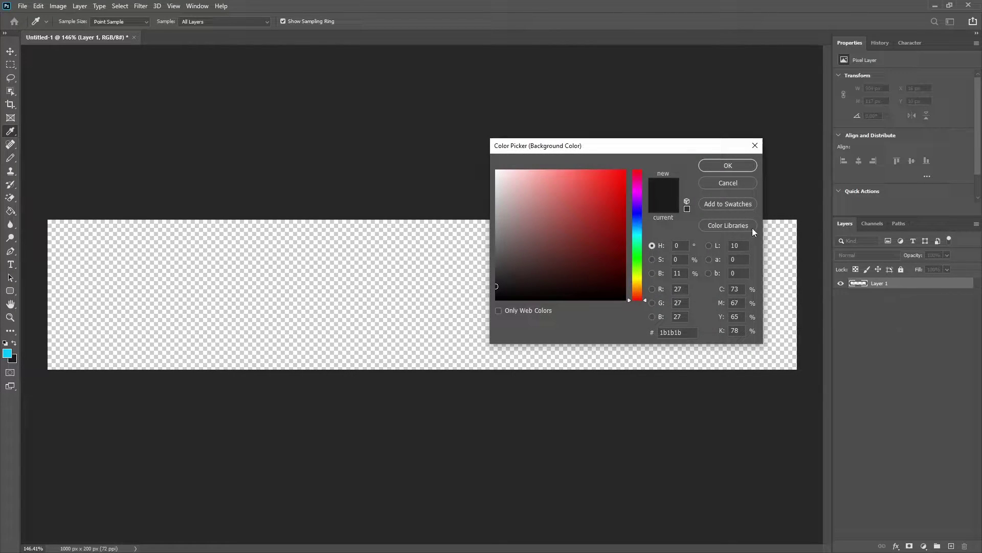
left_click(737, 181)
key("u")
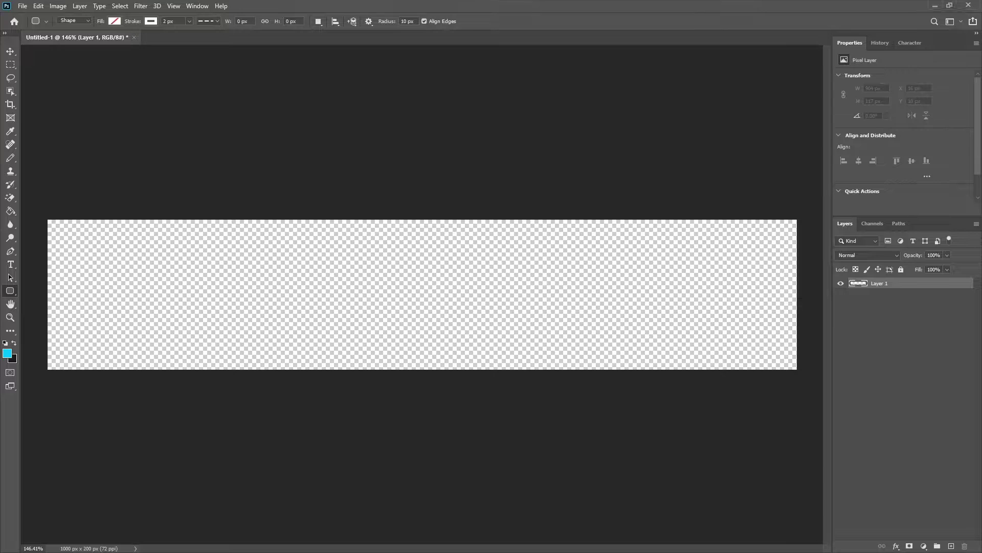
scroll(718, 269, "down", 1)
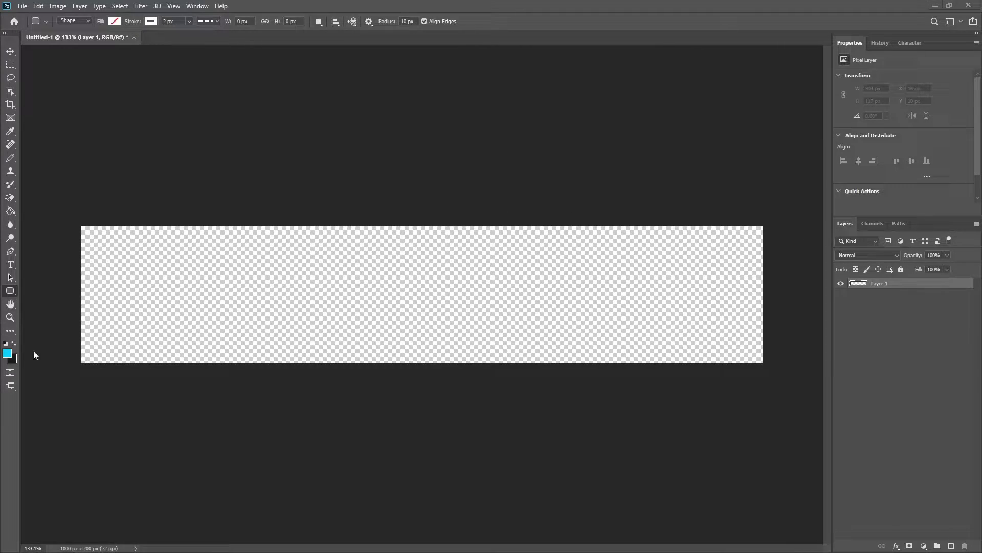
Swap the colours and draw a rounded rectangle across the banner.
left_click(14, 343)
left_click(11, 294)
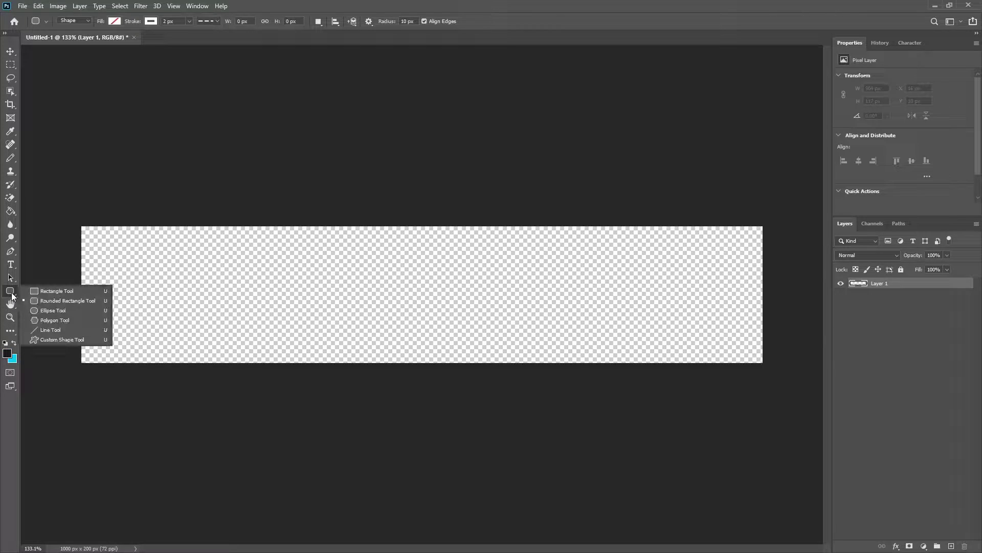
left_click(50, 301)
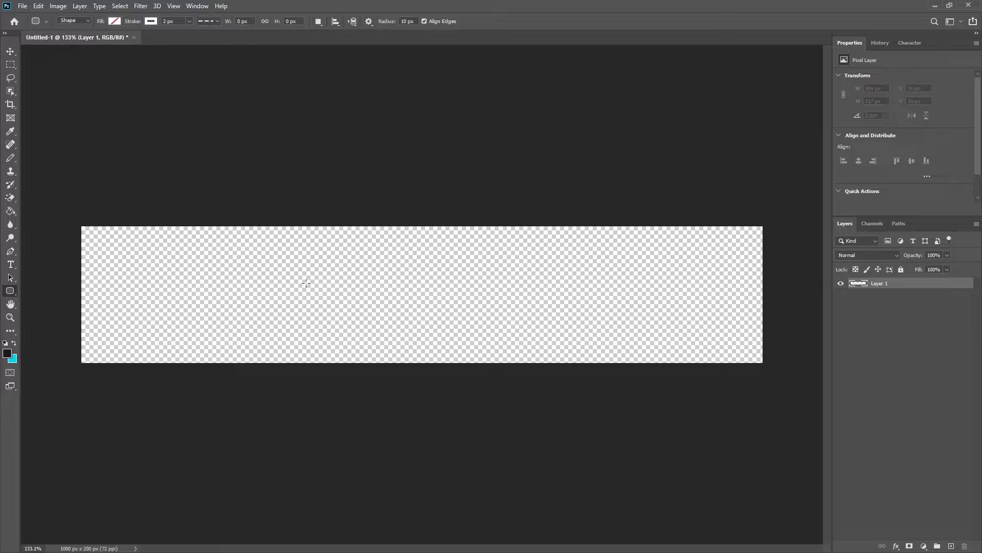
left_click_drag(130, 265, 729, 332)
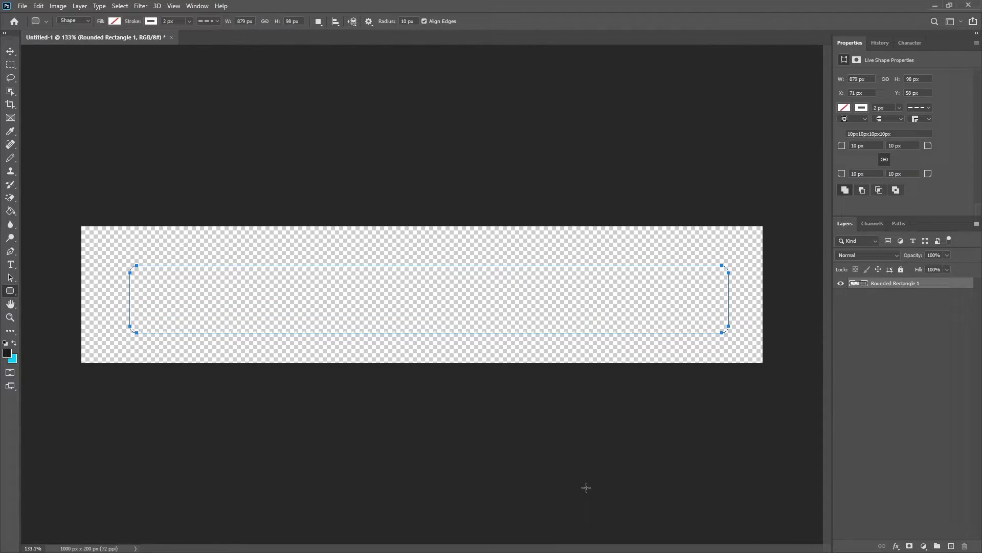
Give the rounded rectangle a black fill and 29 px corners.
left_click(151, 22)
left_click(112, 22)
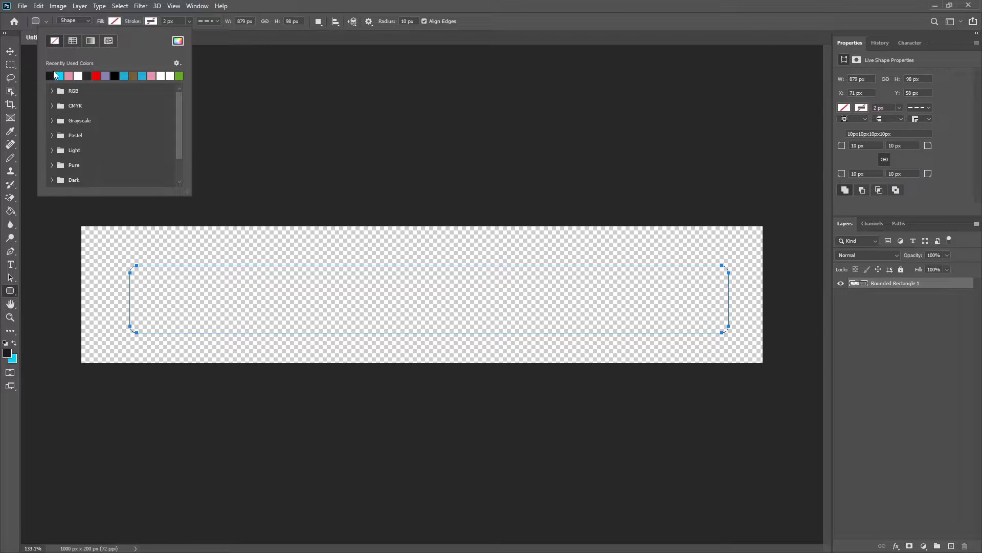
left_click(51, 76)
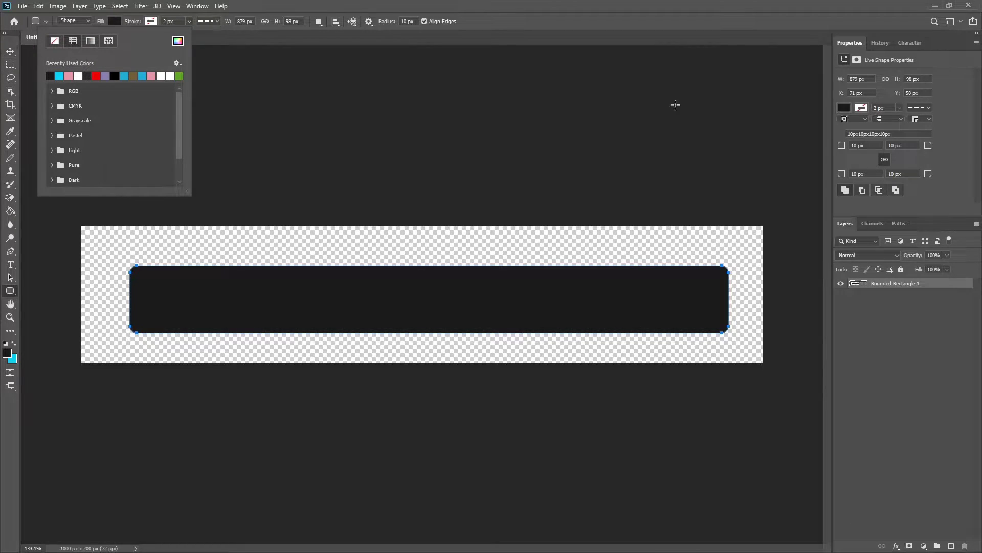
left_click(857, 146)
left_click(857, 146)
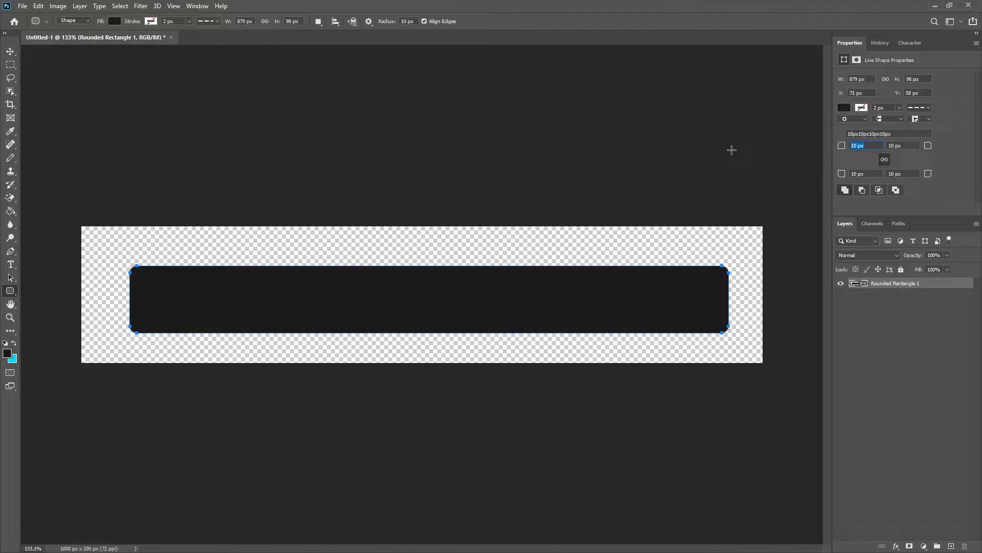
type("29")
key("Return")
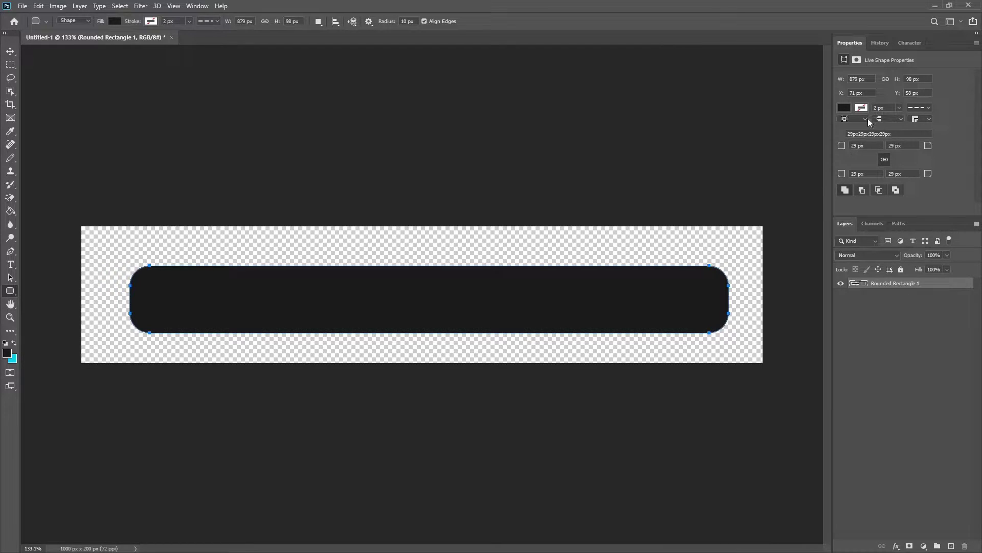
Resize the rectangle to 900 × 115 px and centre it on the banner.
left_click(861, 80)
type("900")
key("Return")
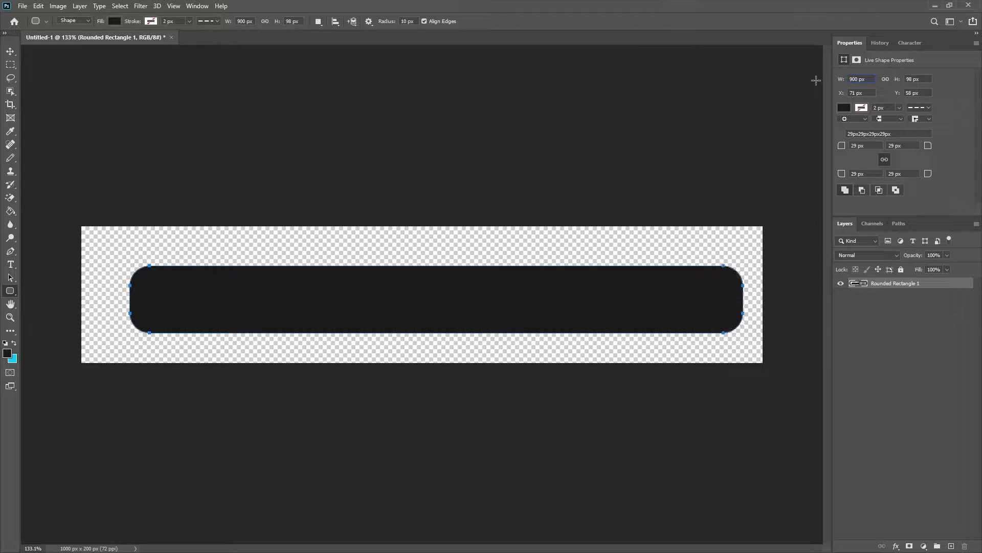
left_click(926, 80)
type("115")
key("Return")
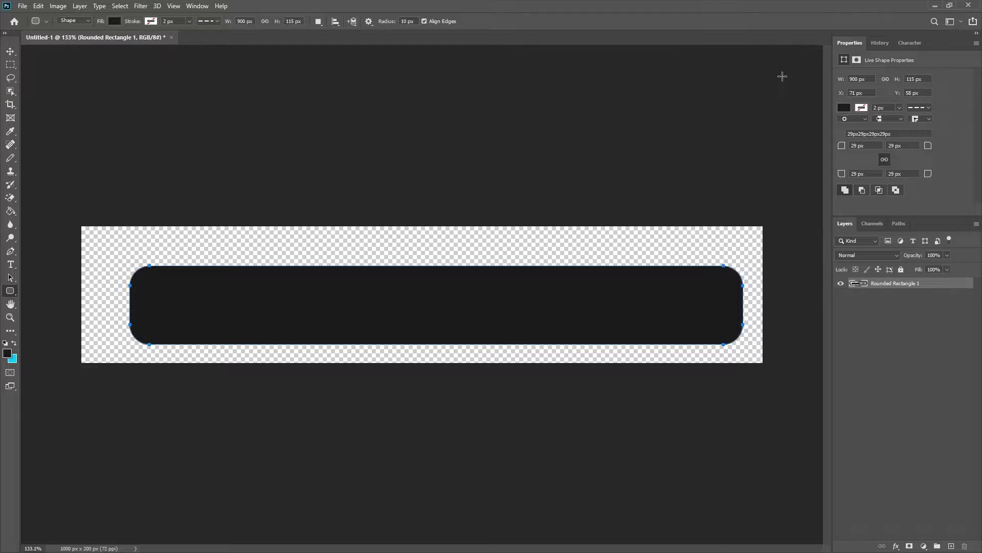
left_click(9, 51)
mouse_move(440, 305)
left_mouse_down()
mouse_move(430, 307)
mouse_move(434, 317)
mouse_move(434, 307)
left_mouse_up()
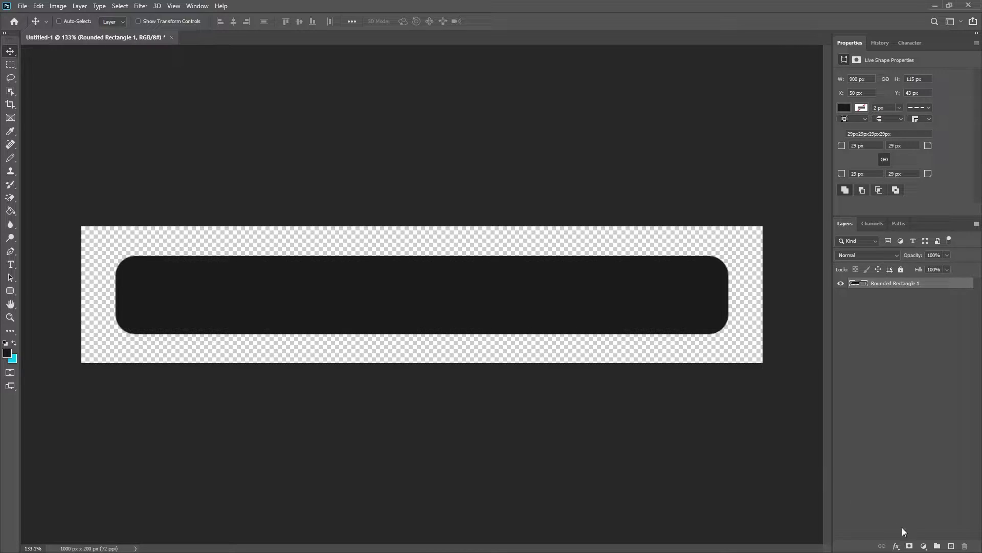
Add a new empty layer above the rectangle and swap the colours back.
left_click(951, 546)
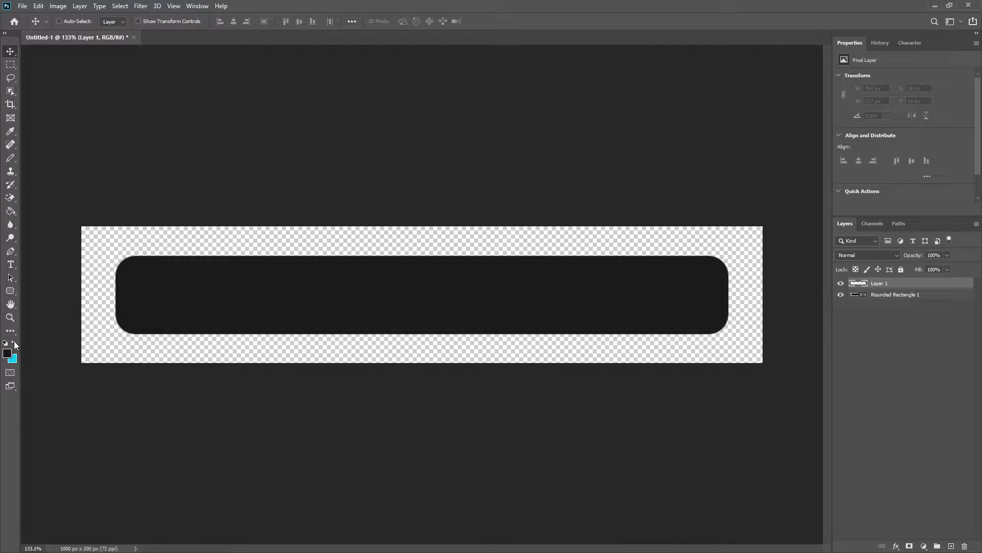
left_click(9, 291)
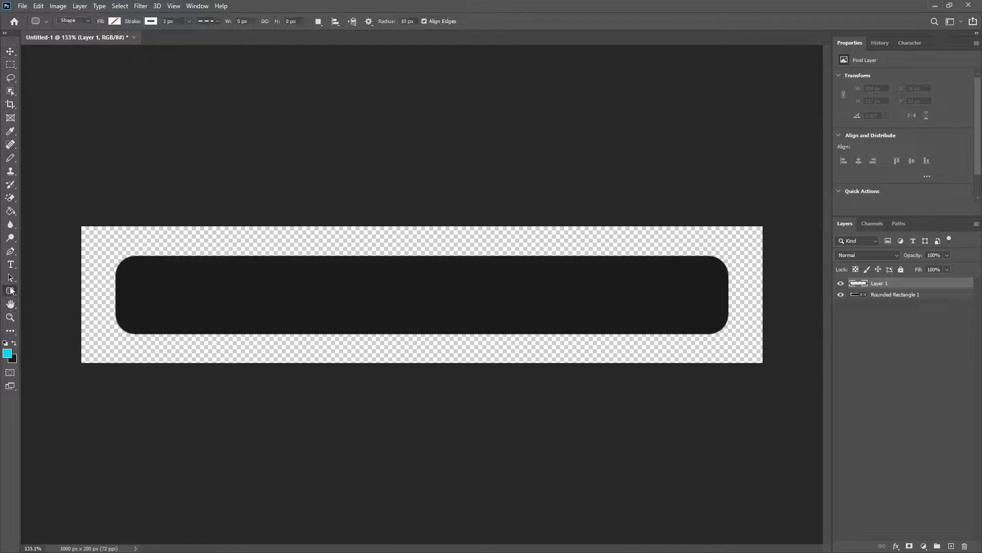
right_click(10, 290)
Draw a second rounded rectangle inside the black one with 19 px corners.
left_click(10, 290)
left_click_drag(138, 272, 699, 314)
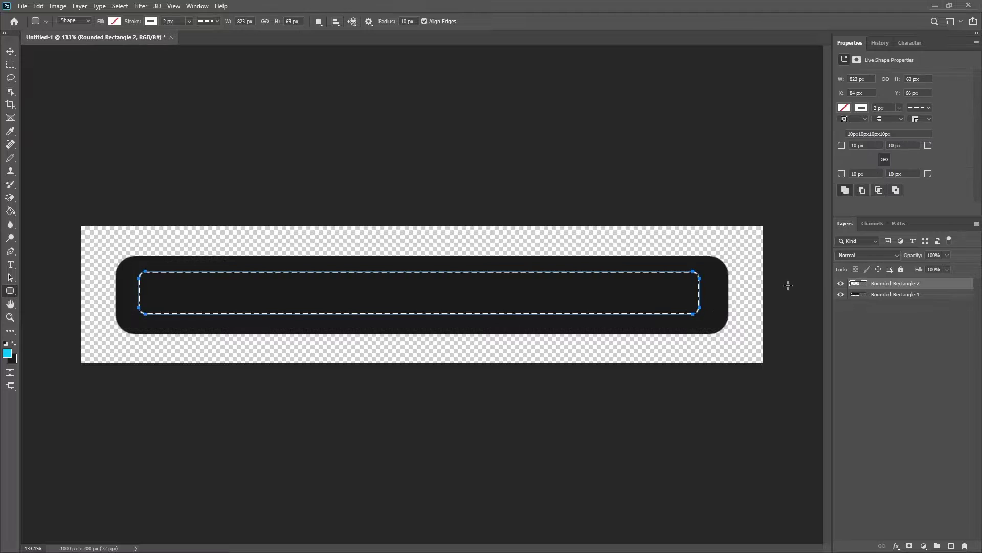
left_click(871, 145)
type("19")
key("Return")
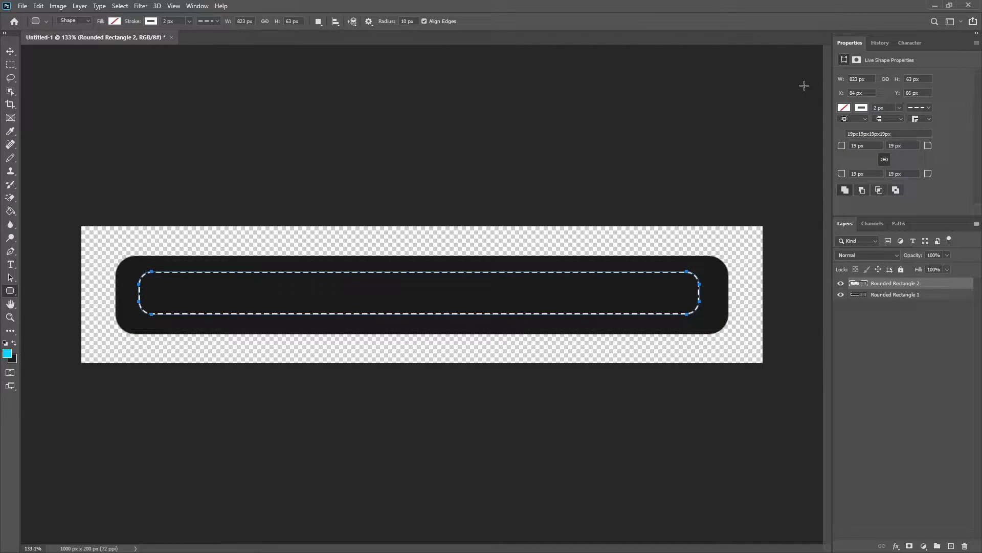
Remove the inner shape's outline and fill it red.
left_click(151, 22)
left_click(91, 41)
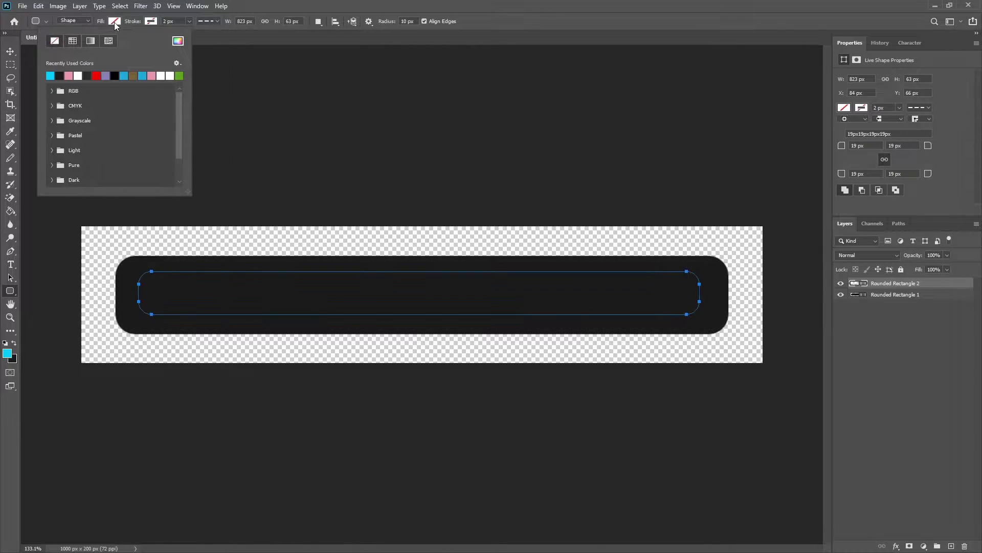
left_click(96, 76)
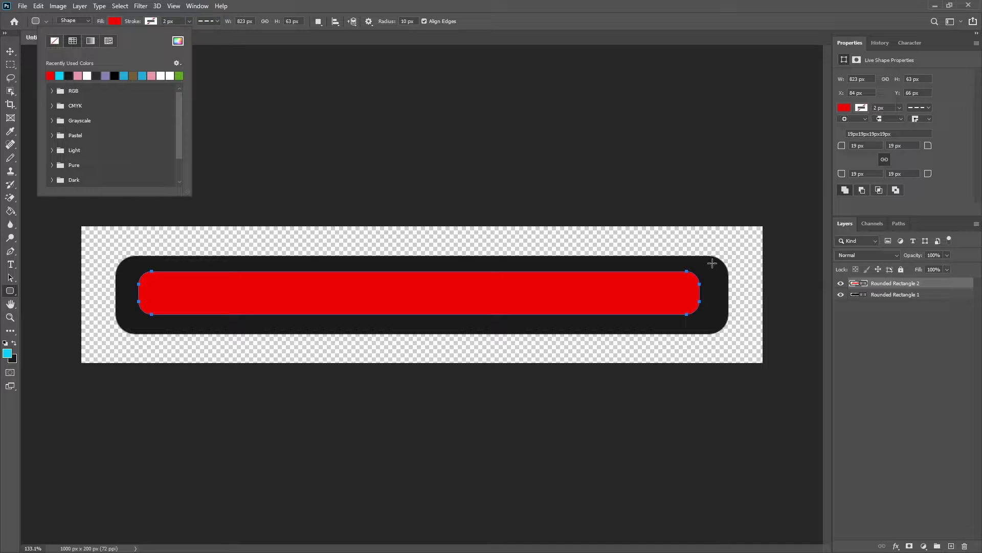
left_click(869, 76)
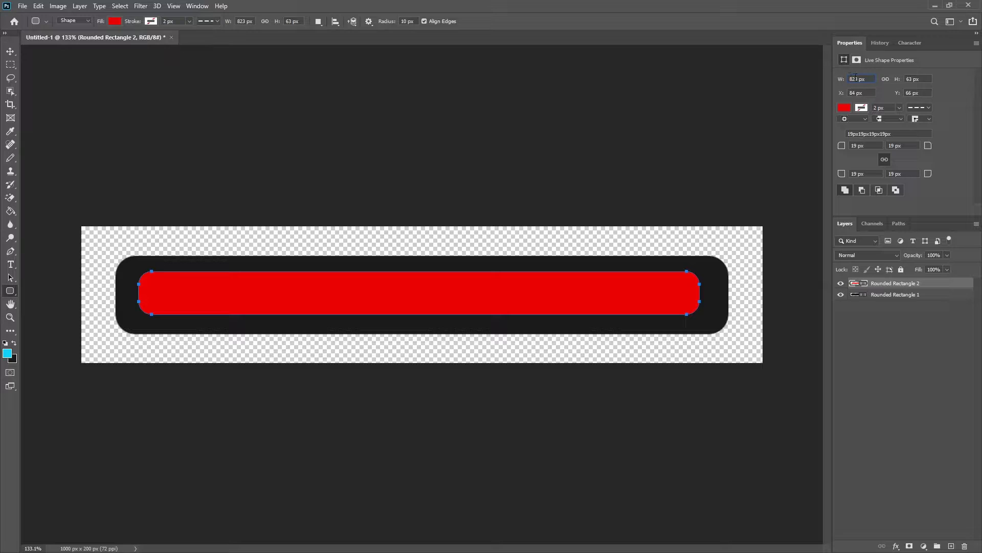
Set the red bar to 866 px wide and 75 px tall.
left_click(841, 81)
type("866")
key("Tab")
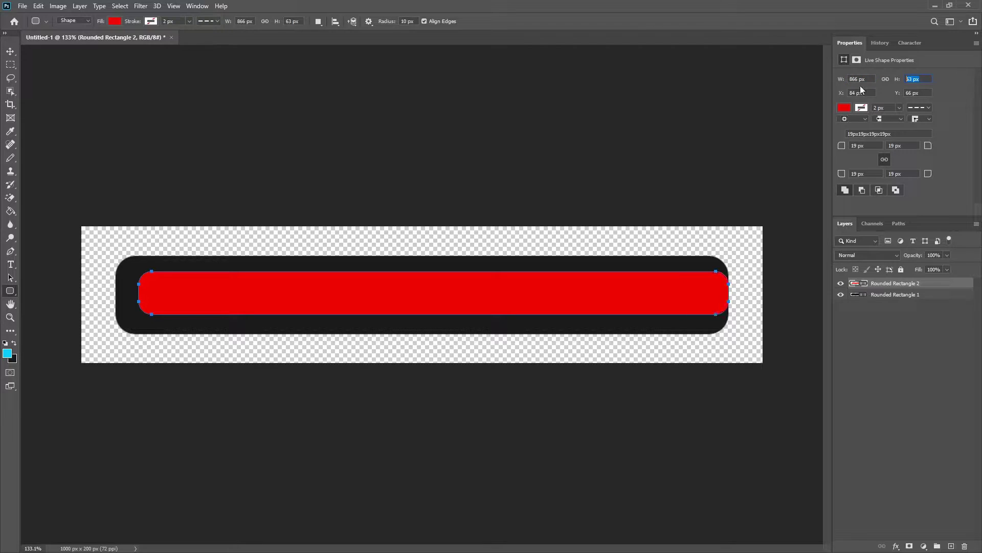
type("75")
key("Return")
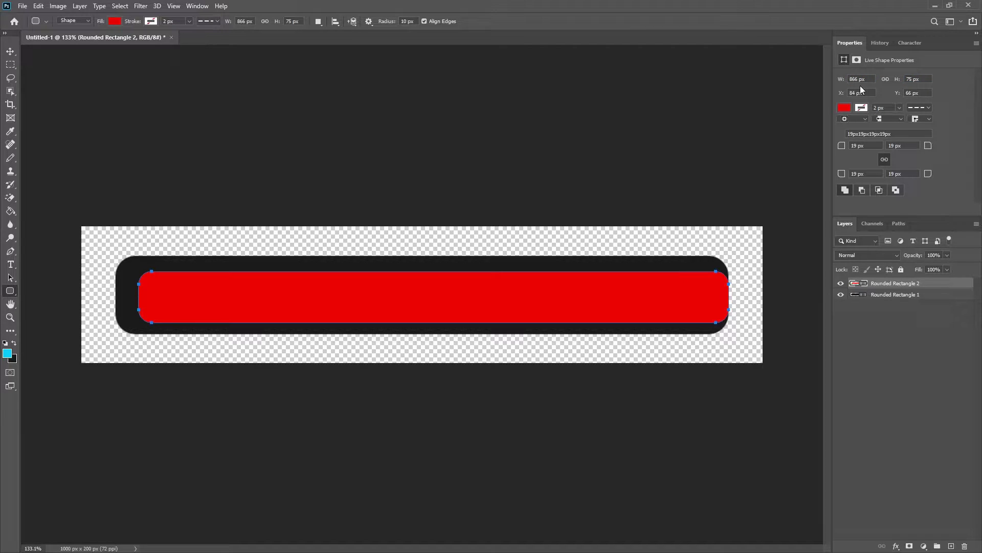
left_click(10, 51)
Nudge the red bar slightly left within the dark frame.
scroll(402, 310, "up", 1)
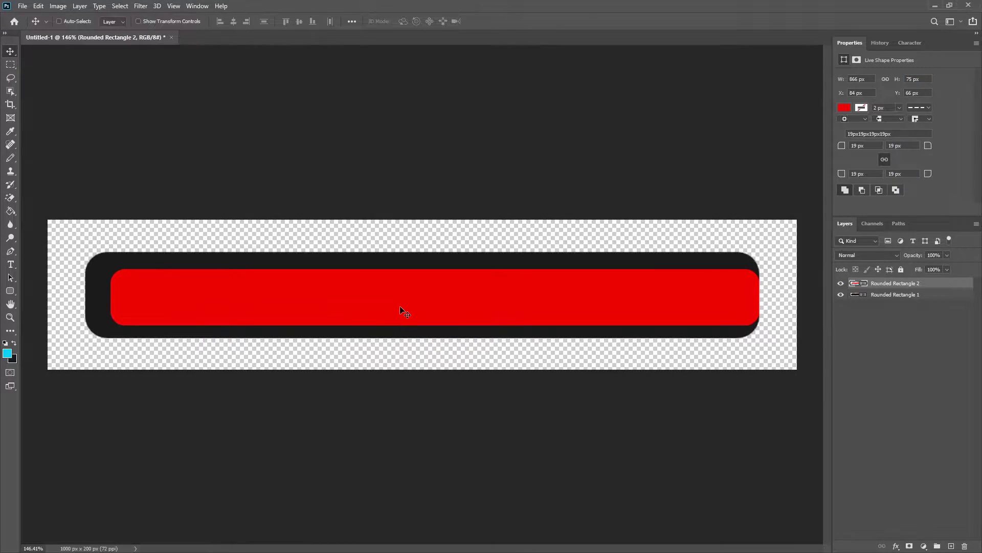
left_click_drag(400, 305, 390, 302)
scroll(404, 303, "down", 5)
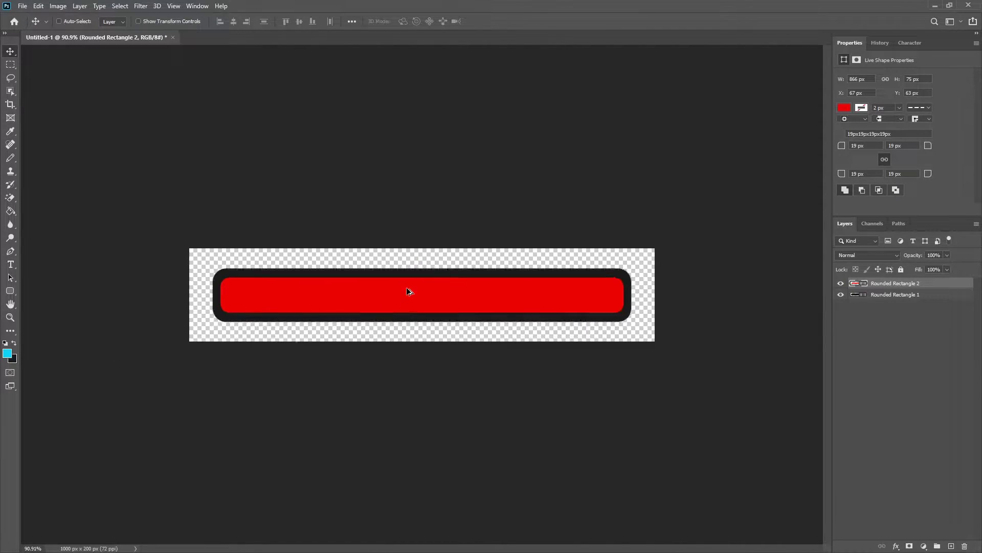
scroll(407, 288, "up", 5)
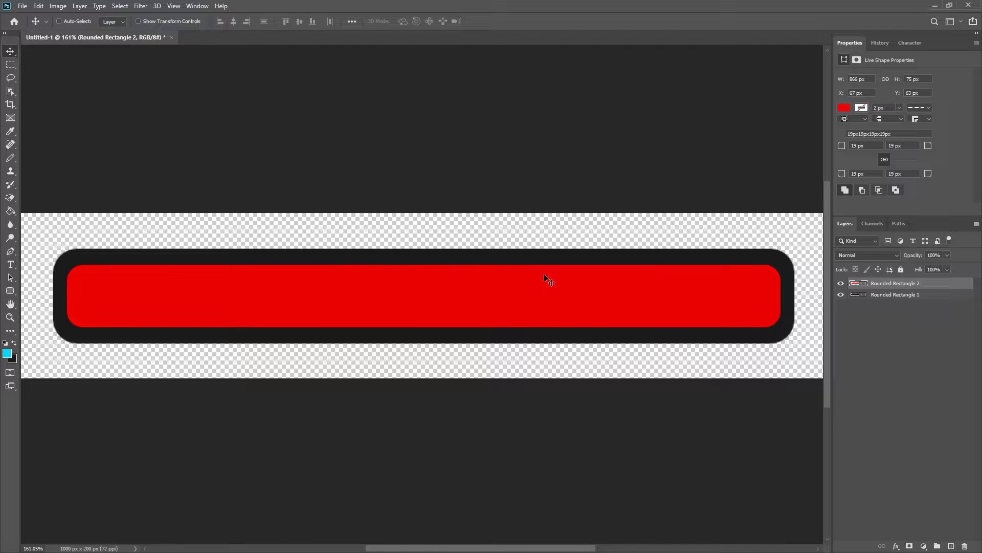
Group the red bar as a hidden, collapsed, red-labelled 'Top Layer' group.
left_click(840, 283)
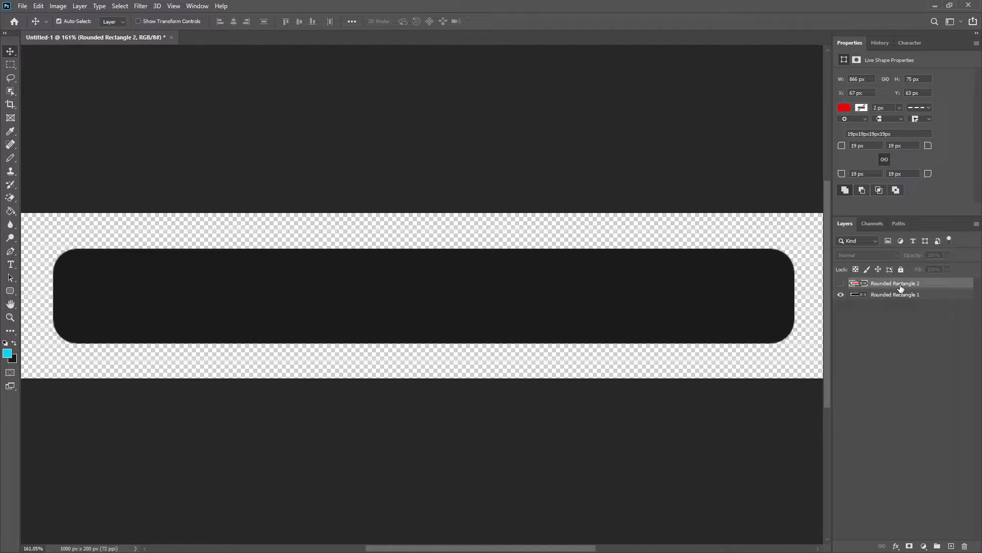
key("ctrl+g")
double_click(884, 283)
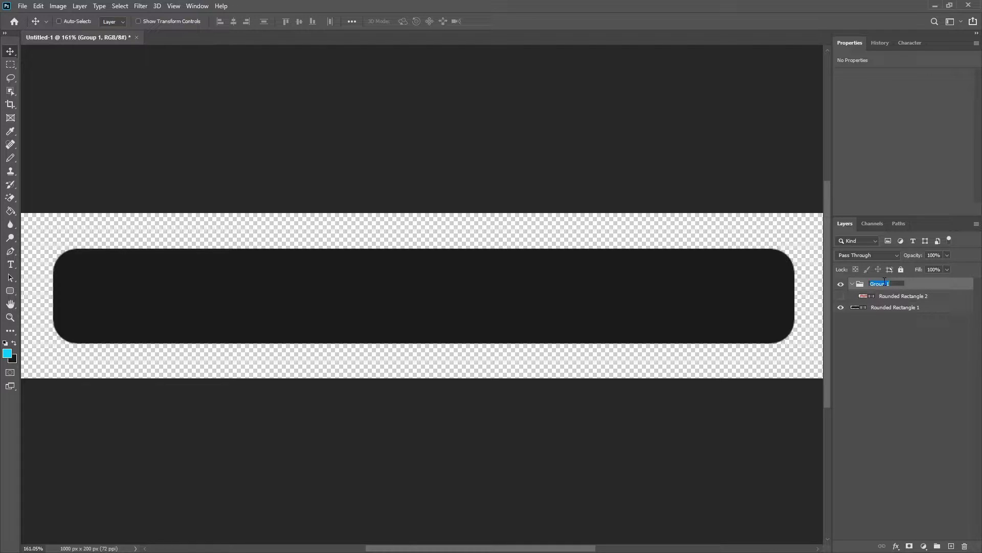
type("Top Layer")
key("Return")
right_click(843, 287)
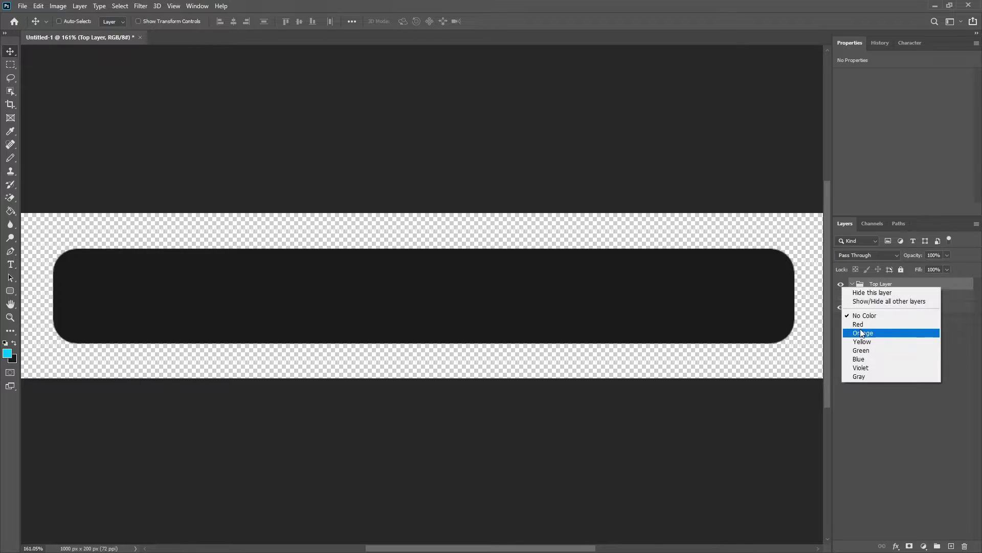
left_click(870, 324)
left_click(841, 295)
left_click(841, 284)
left_click(851, 283)
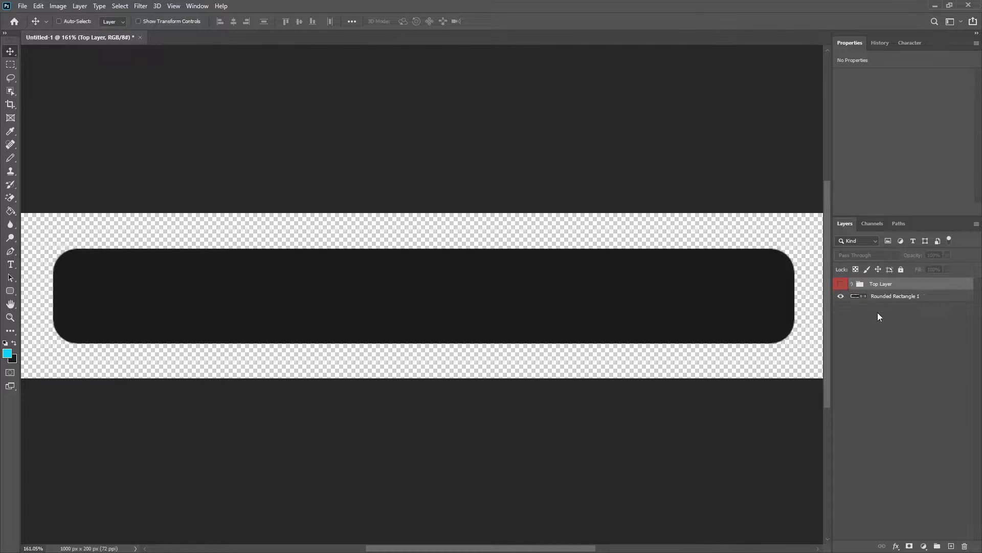
Put the dark frame's layer into a new group named 'BG Layer'.
left_click(883, 303)
key("ctrl+g")
double_click(888, 297)
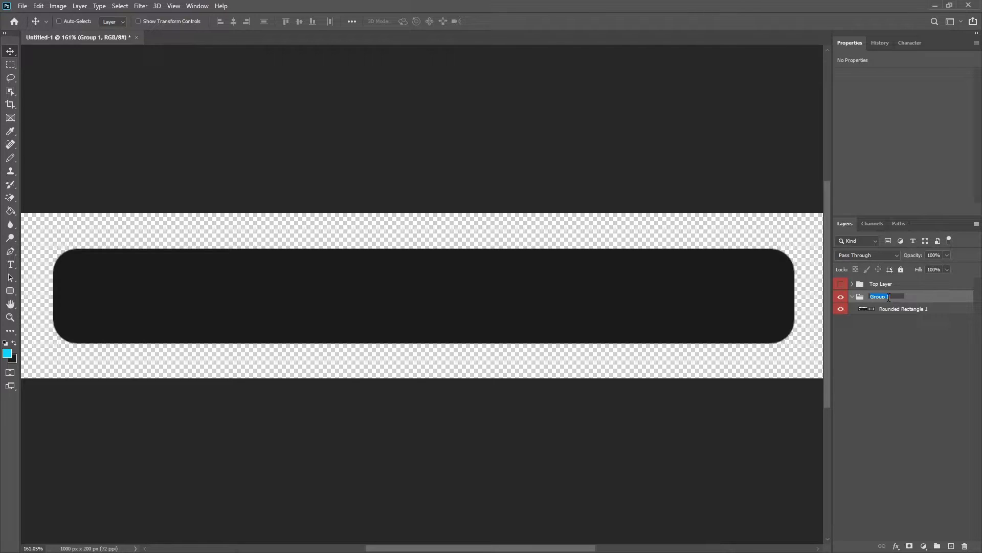
type("BG Layer")
key("Return")
Rename the dark frame layer 'Base' and give it and BG Layer a green label.
double_click(904, 308)
type("Base")
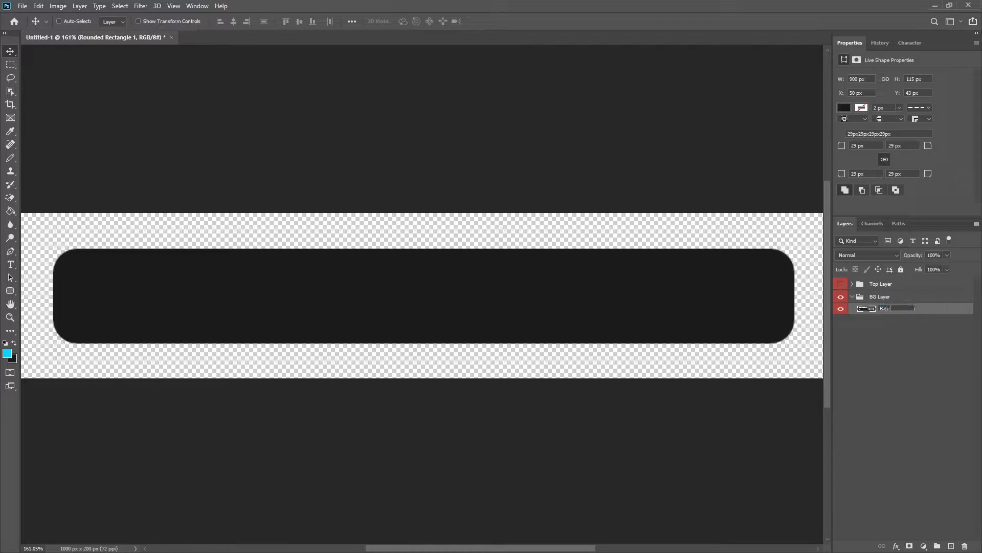
key("Return")
right_click(839, 305)
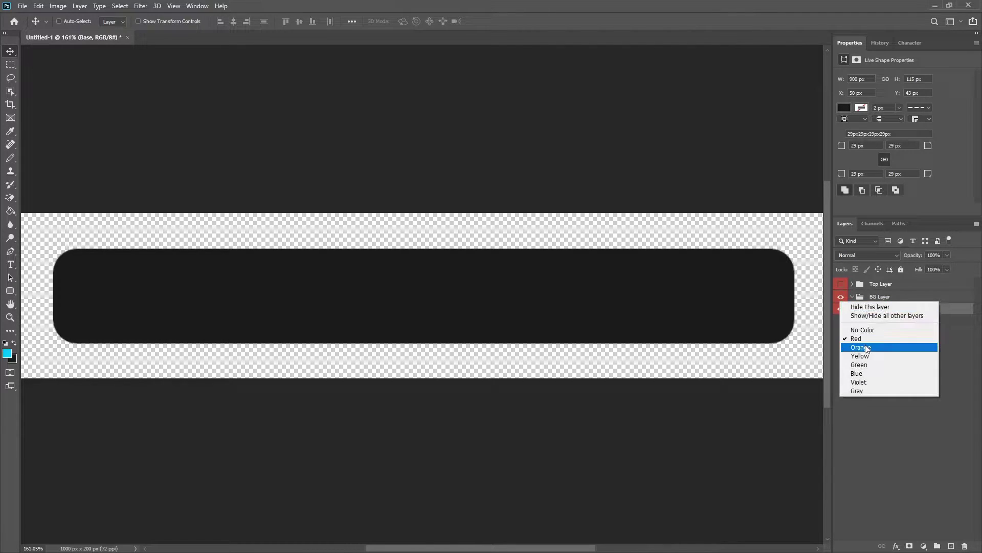
left_click(869, 366)
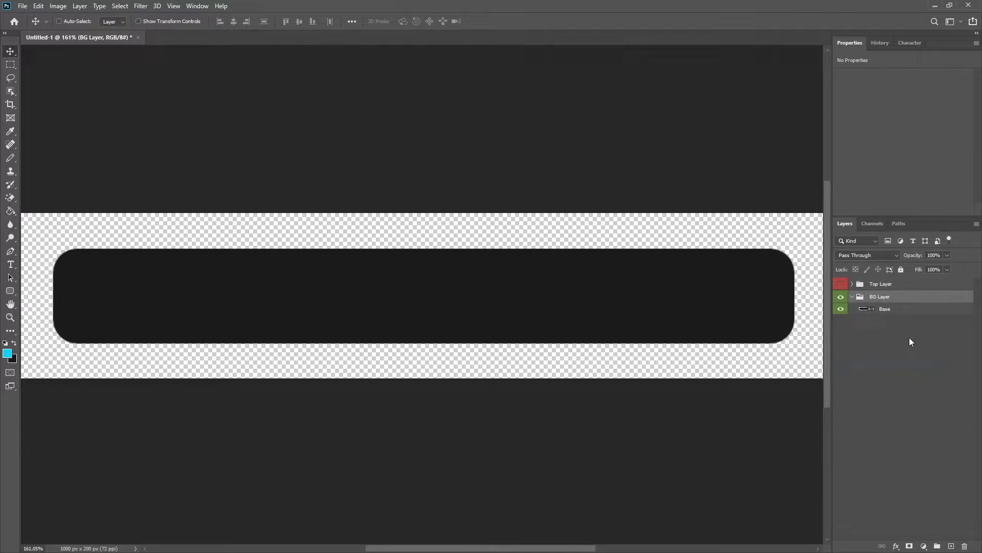
left_click(895, 312)
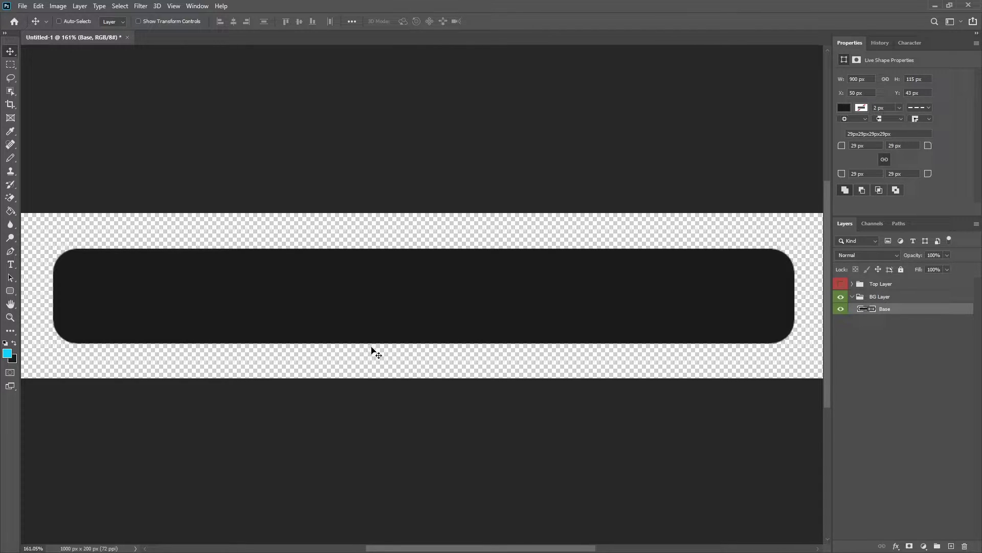
scroll(373, 351, "down", 3)
Fill the Base shape with cyan from the recent colours.
left_click(849, 109)
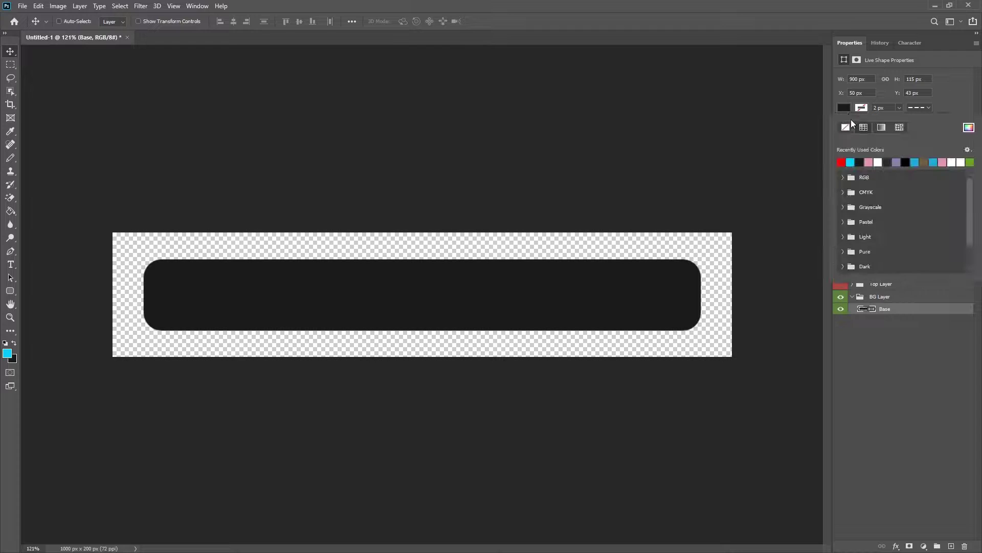
left_click(850, 162)
left_click(880, 329)
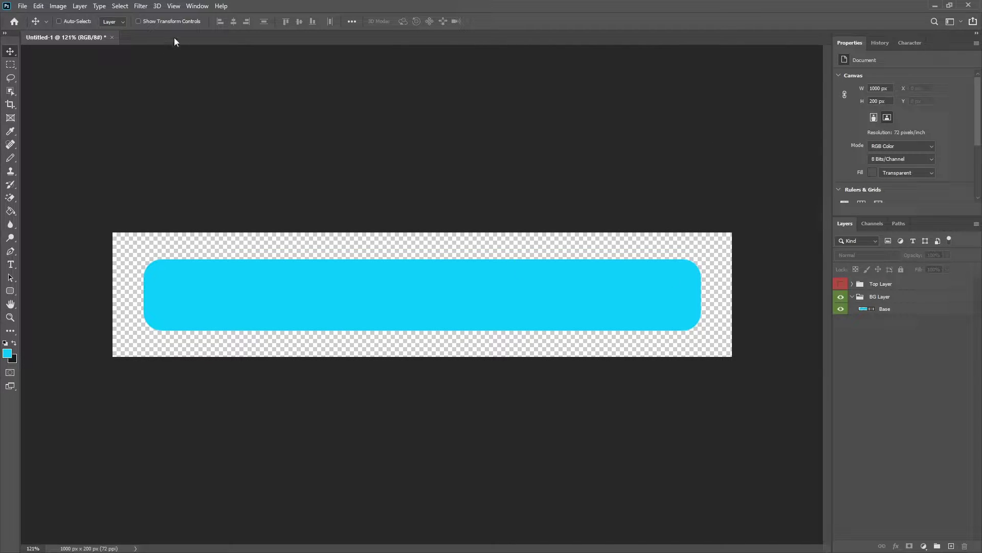
Browse the panel list without choosing anything, then reselect the Base layer.
left_click(197, 6)
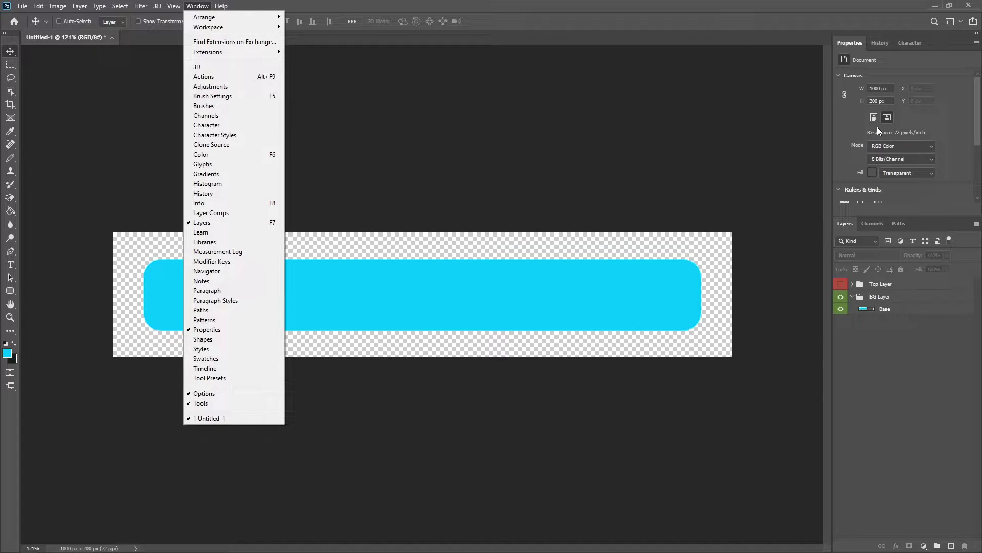
key("Escape")
left_click(196, 6)
key("Escape")
left_click(895, 309)
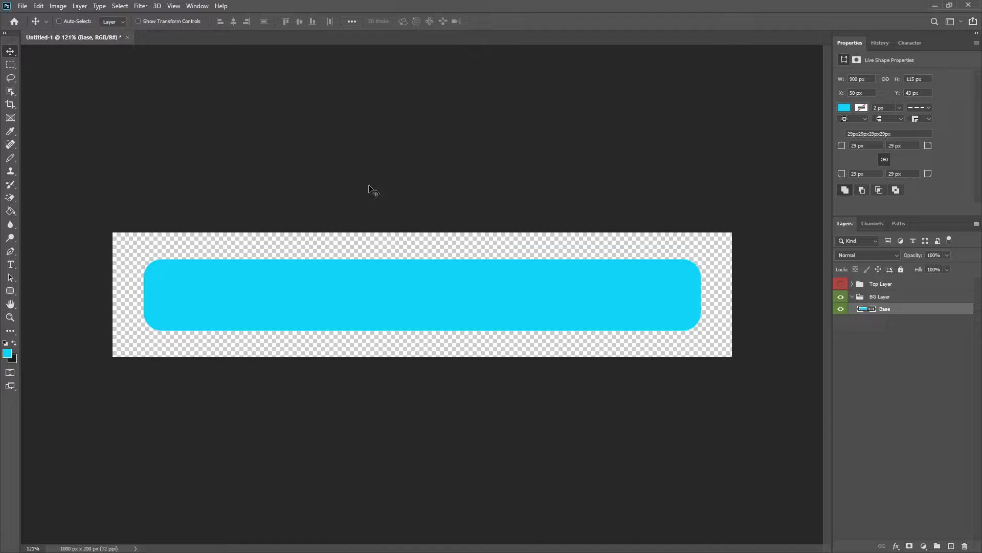
Add an empty layer above Base and make black the foreground colour.
scroll(237, 347, "up", 3)
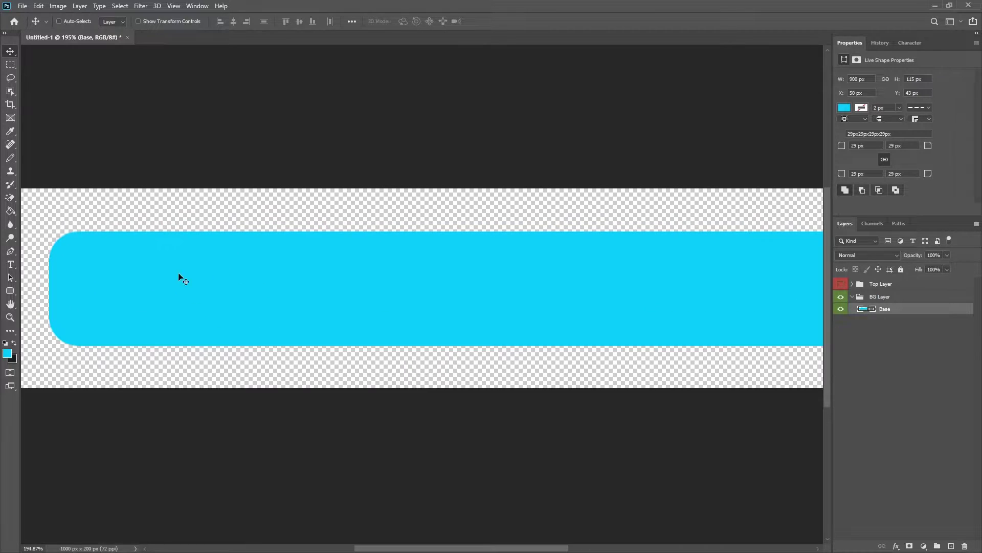
scroll(440, 298, "down", 3)
scroll(440, 299, "up", 3)
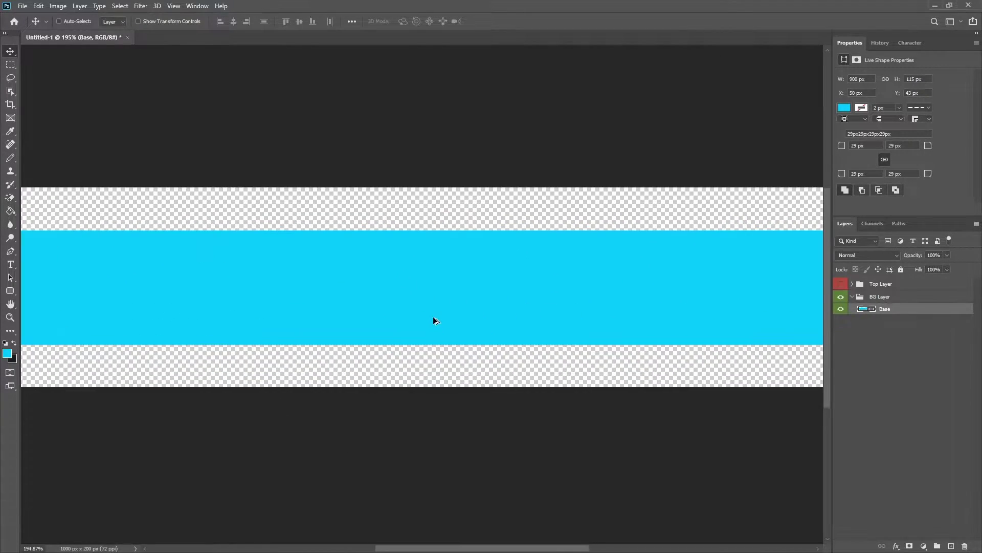
scroll(433, 316, "down", 2)
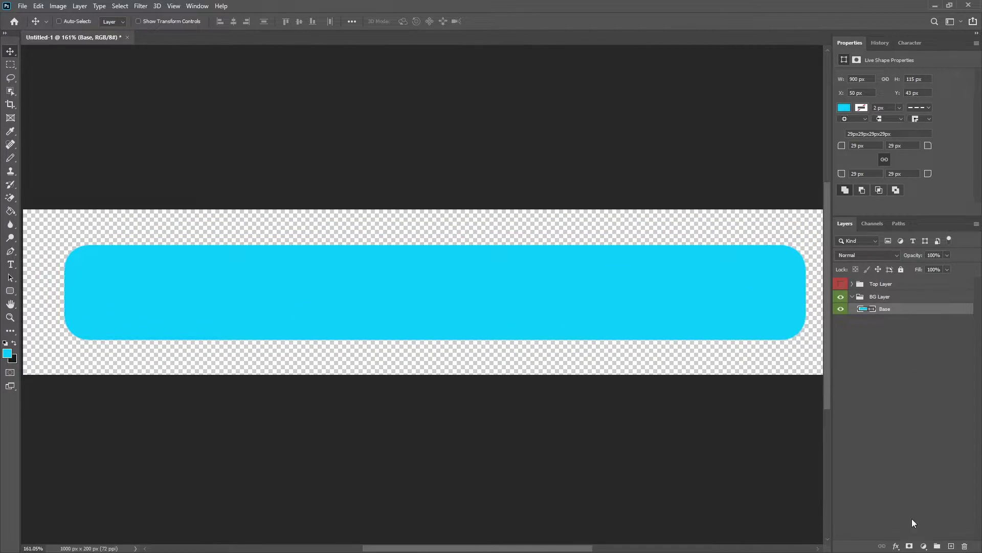
left_click(951, 547)
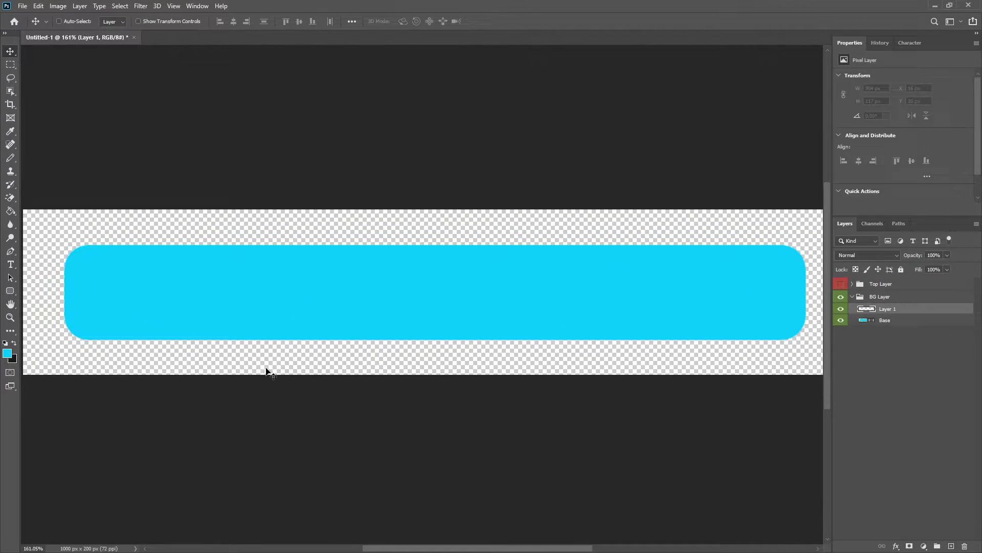
left_click(15, 344)
Choose the Pen tool and show the Top Layer group's red bar again.
left_click(10, 251)
scroll(204, 241, "down", 3)
left_click(5, 254)
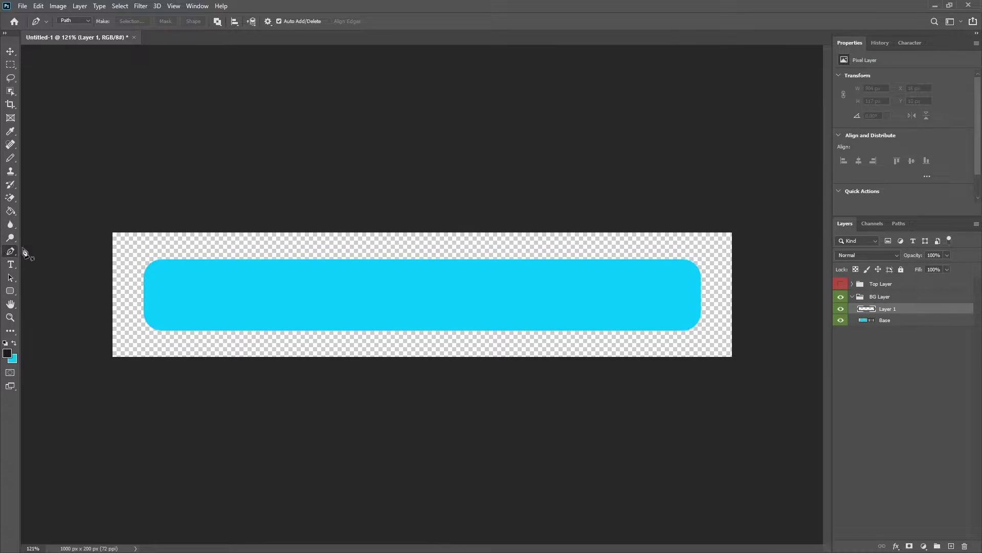
scroll(123, 263, "up", 2)
scroll(123, 263, "up", 2)
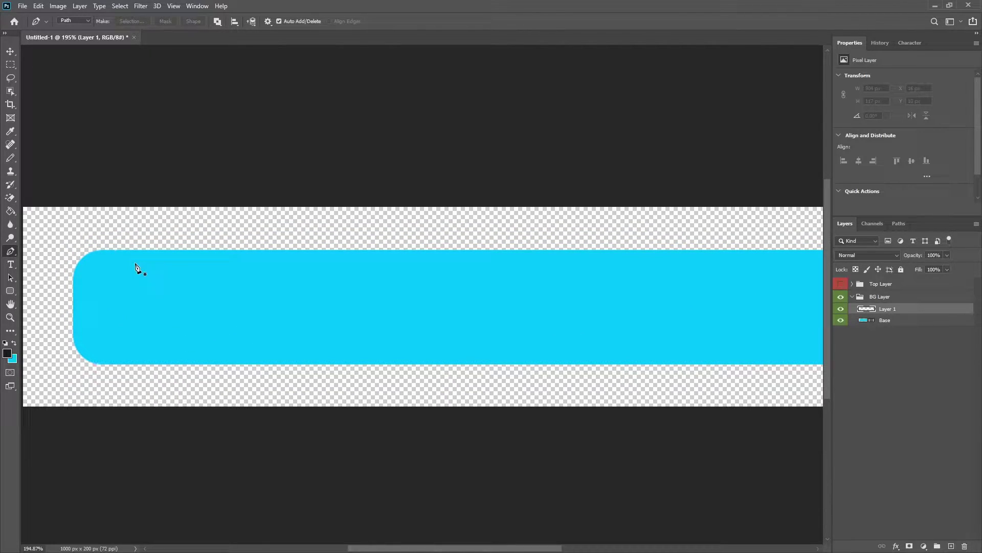
left_click(840, 287)
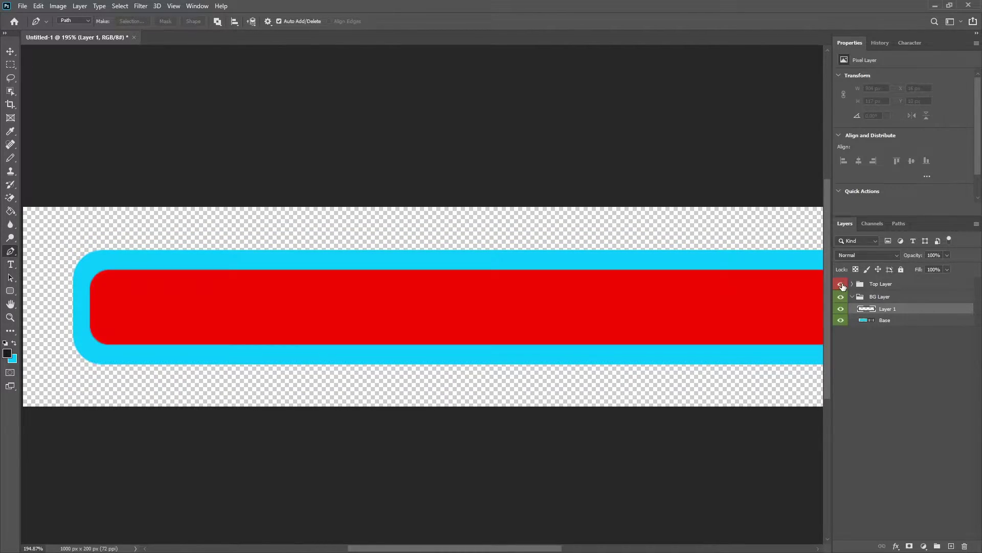
Begin the accent path, then discard the misplaced anchors.
left_click(194, 246)
left_click(14, 251)
left_click(199, 243)
left_click(307, 376)
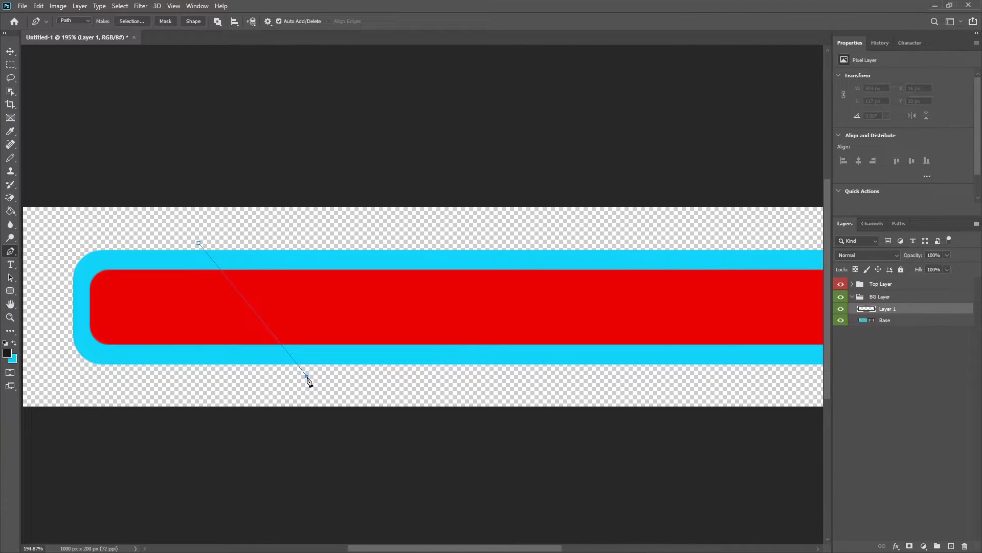
key("Escape")
left_click(168, 239)
key("Escape")
Place four anchors to close a slanted path across the banner's left half.
left_click(175, 239)
scroll(300, 409, "down", 3)
scroll(286, 394, "up", 2)
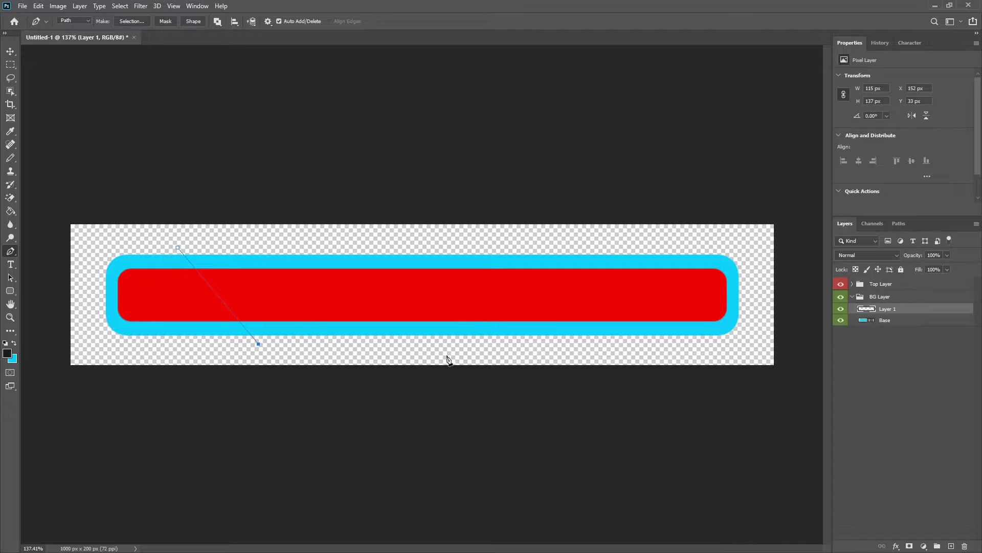
left_click(461, 344)
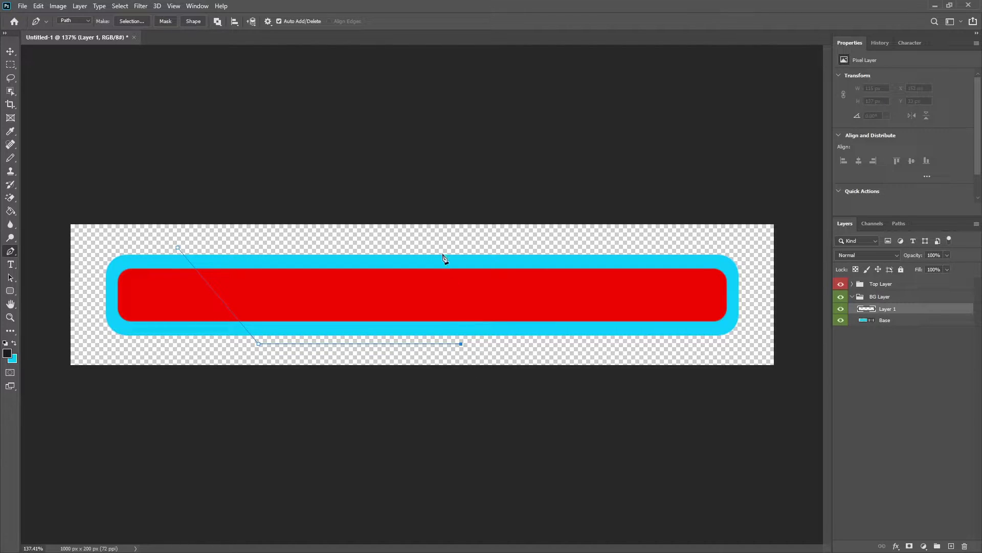
left_click(461, 244)
left_click(177, 247)
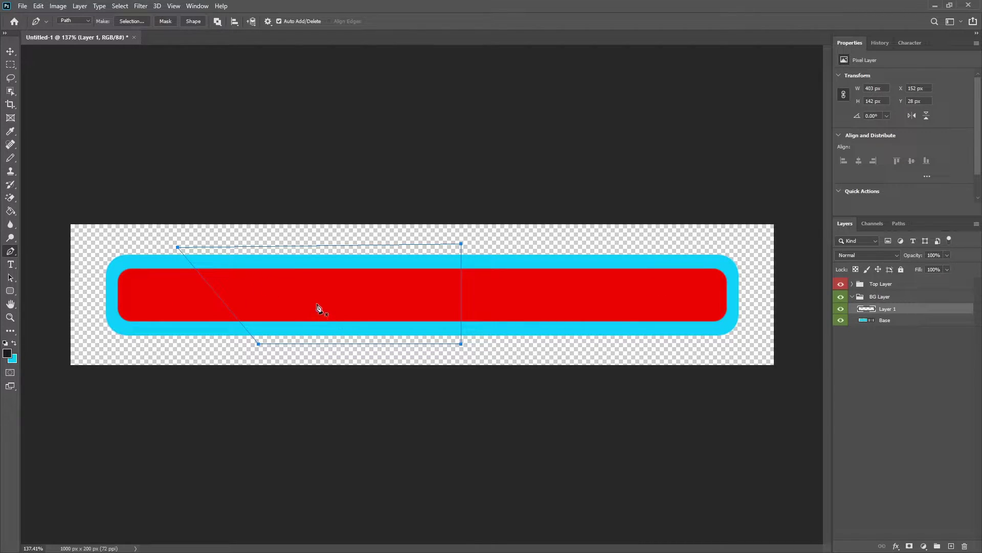
Turn the finished path into a selection with no feathering.
right_click(320, 265)
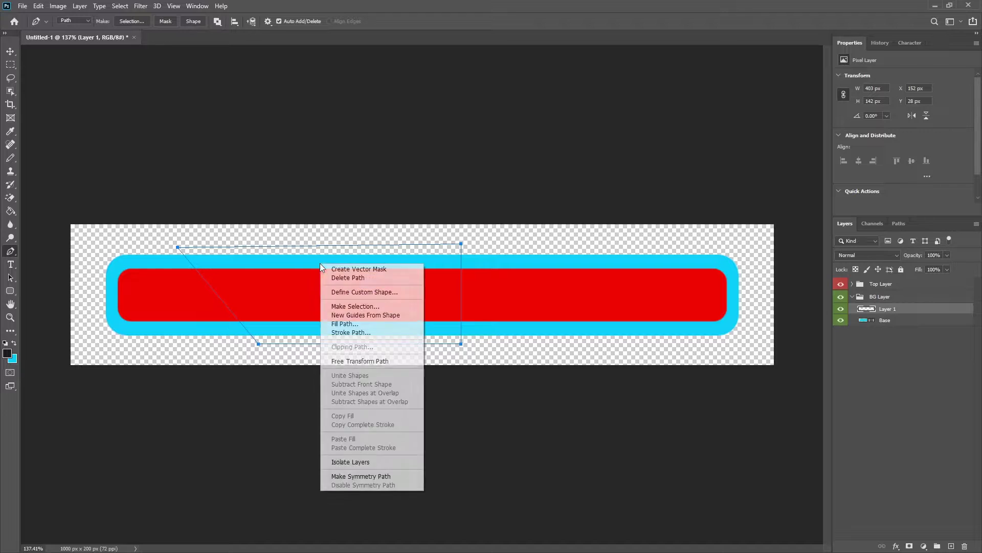
left_click(355, 306)
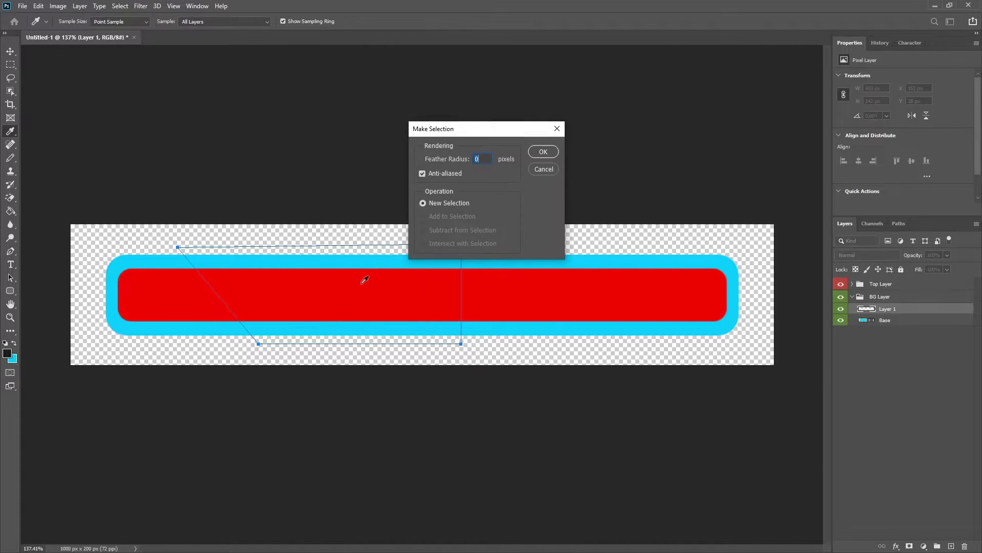
left_click(534, 151)
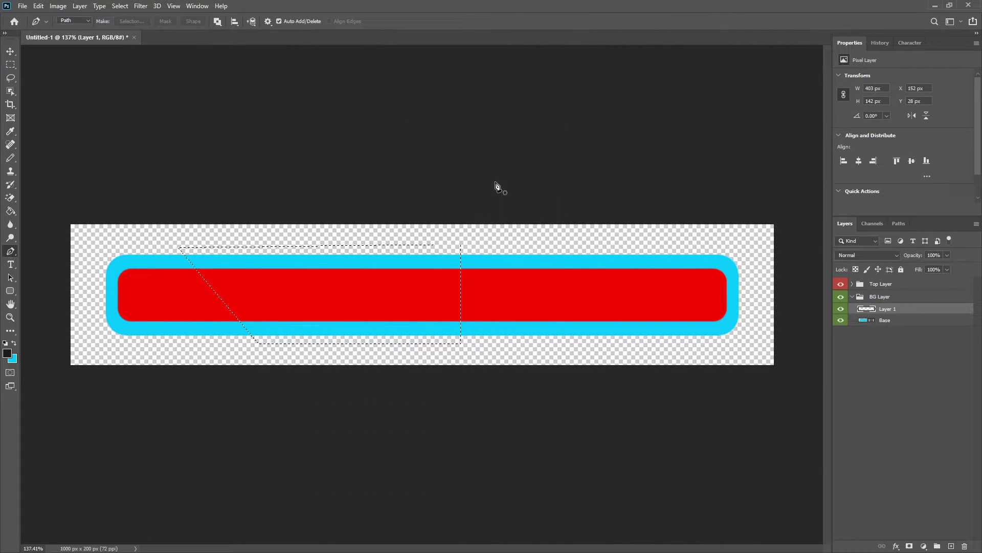
Fill the selection with the near-black colour #1b1b1b.
key("shift+F5")
left_click(366, 129)
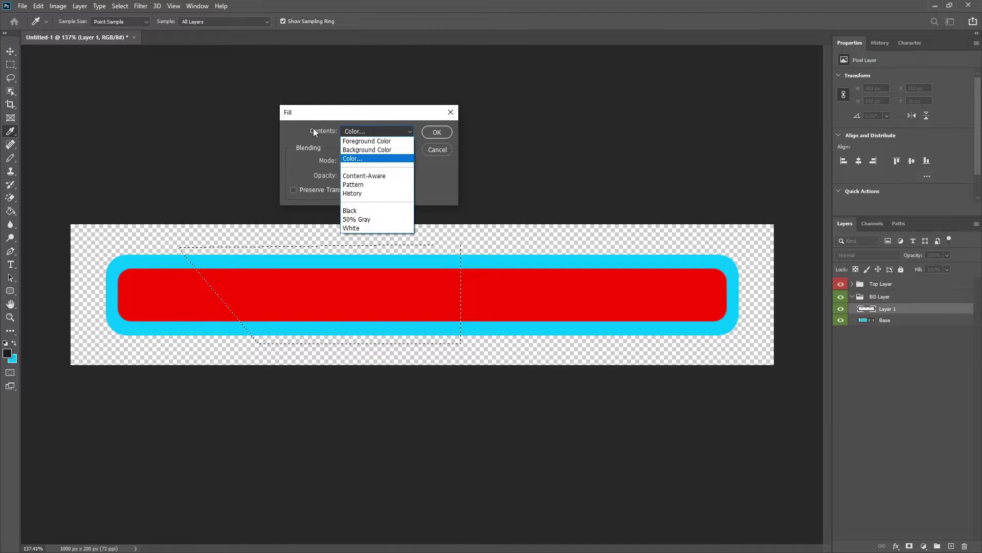
left_click(362, 132)
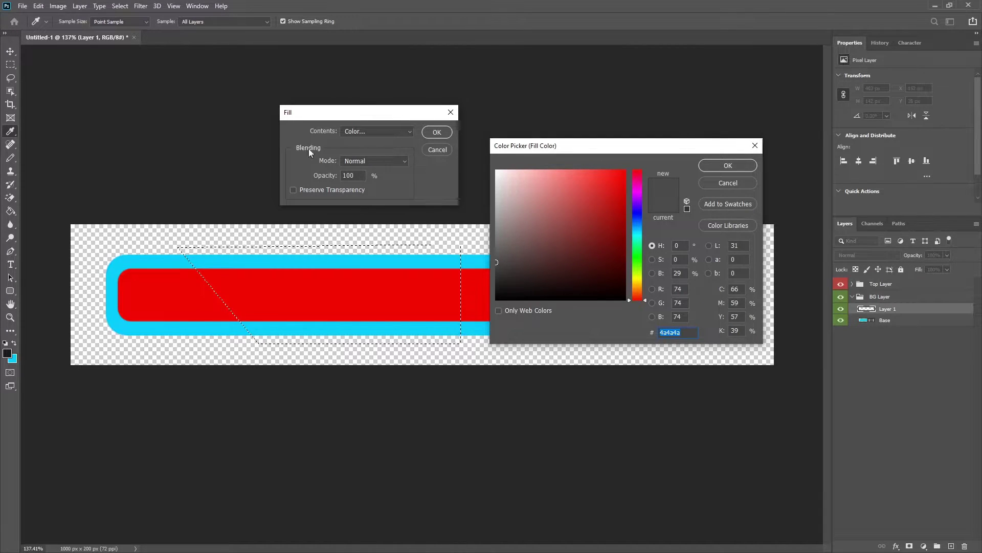
left_click(8, 352)
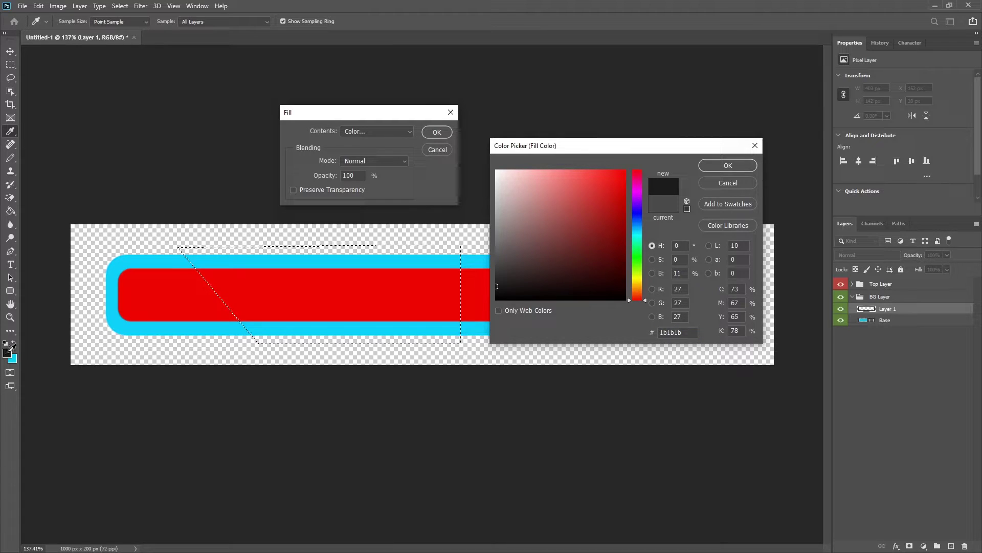
left_click(744, 166)
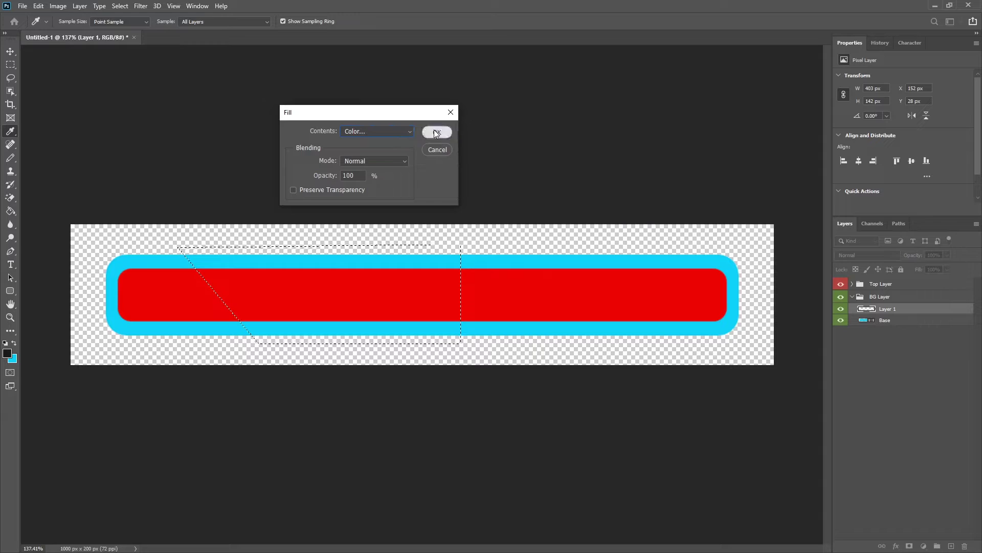
left_click(436, 133)
key("p")
left_click(10, 65)
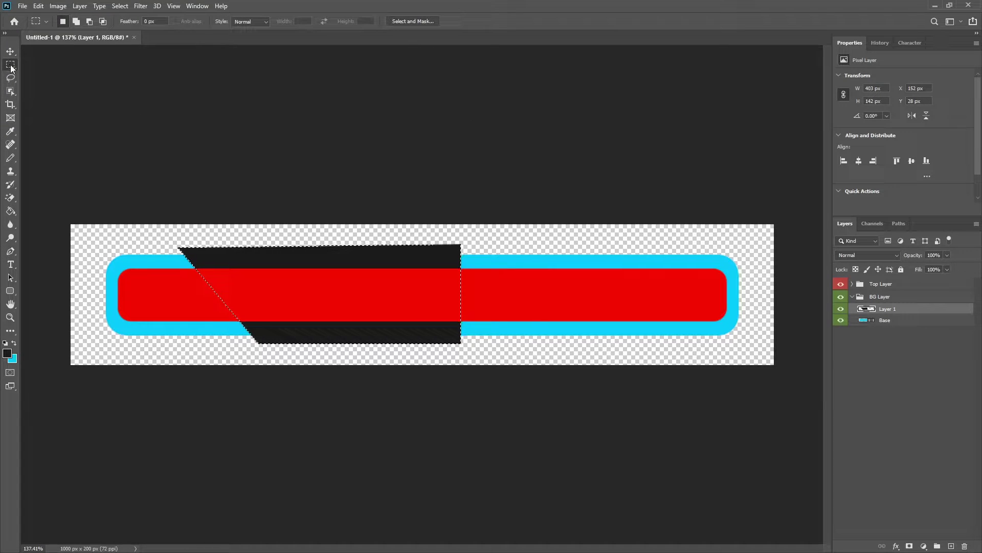
Deselect the filled black shape.
right_click(11, 67)
left_click(62, 65)
right_click(302, 261)
left_click(327, 263)
scroll(222, 381, "down", 2)
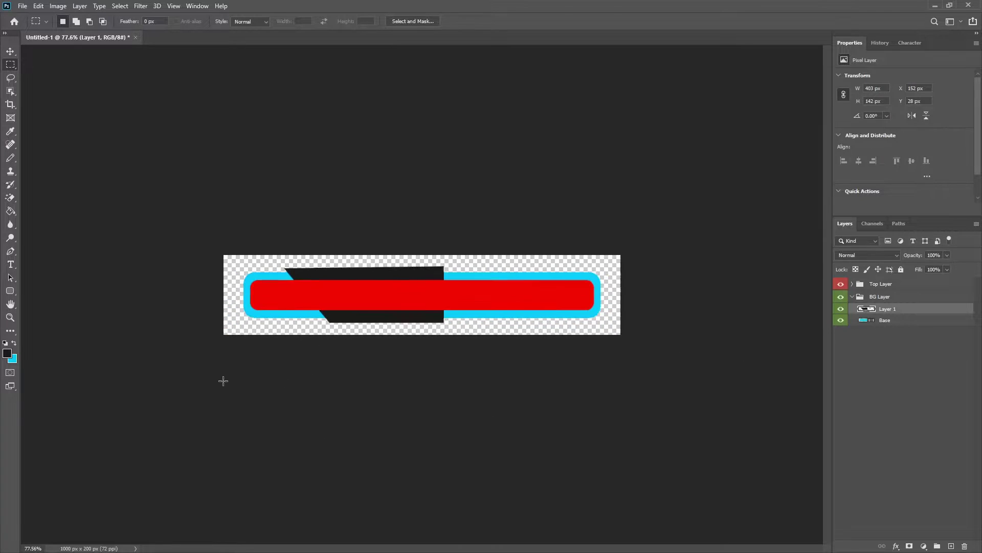
scroll(222, 381, "up", 3)
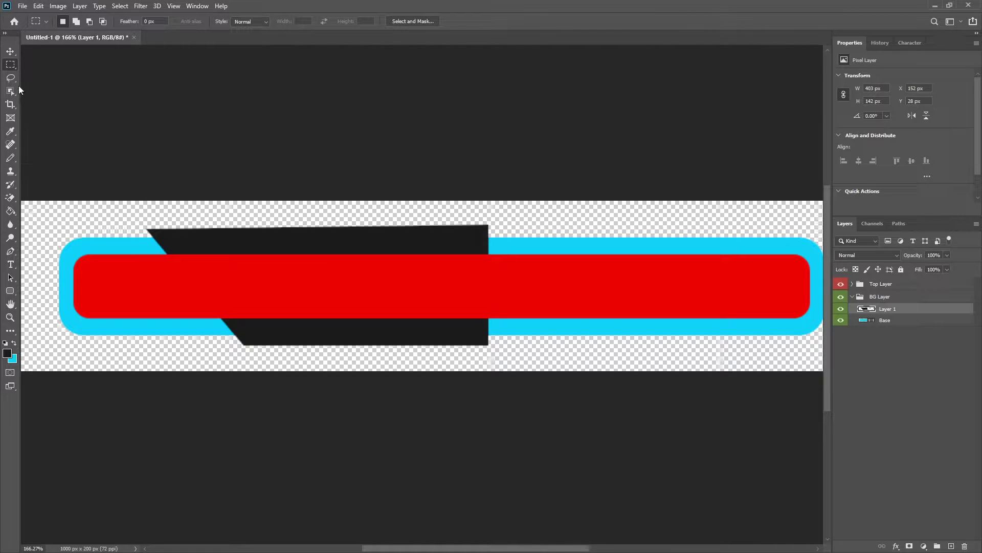
Select and clear the black overhang above the cyan frame.
left_click_drag(121, 201, 606, 236)
scroll(143, 242, "up", 3)
scroll(143, 242, "up", 6)
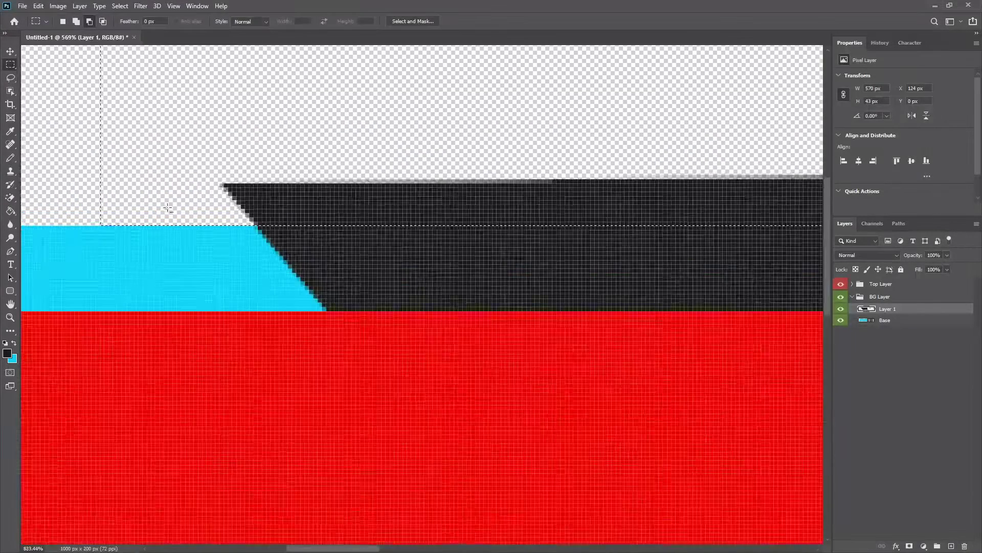
scroll(269, 250, "down", 10)
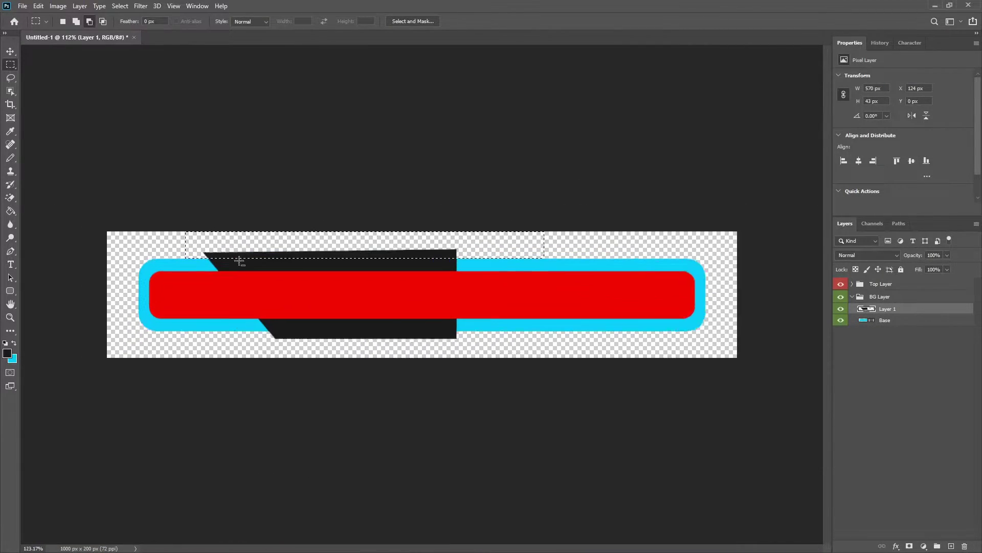
left_click(263, 235)
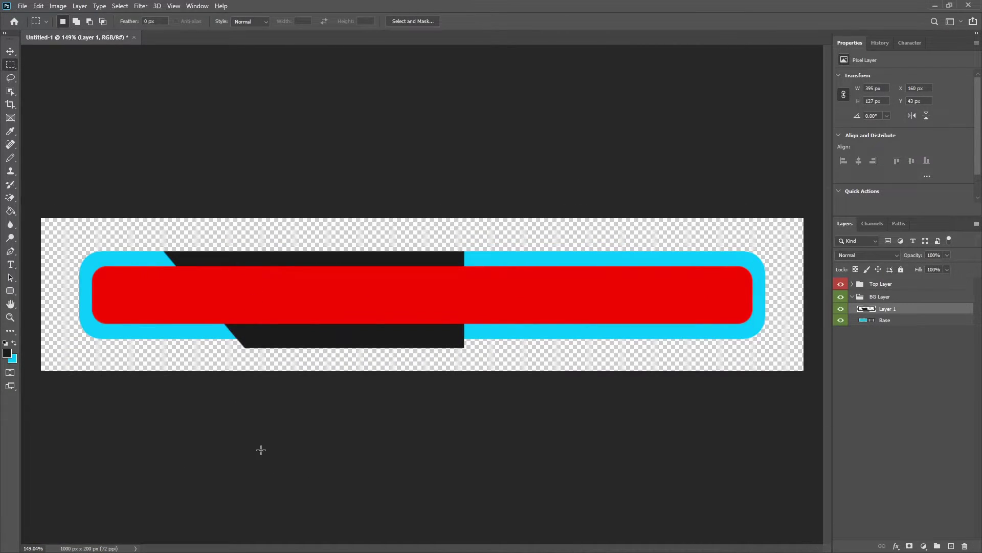
Select and delete the black strip below the cyan frame, leaving a 395 × 115 px shape.
scroll(261, 447, "up", 3)
left_click_drag(159, 312, 769, 257)
key("Delete")
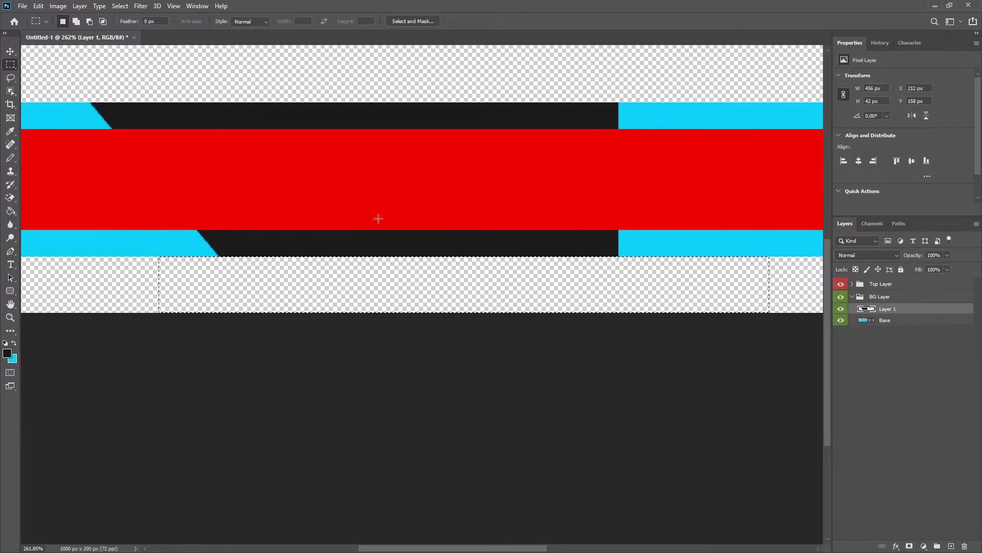
scroll(369, 227, "down", 4)
scroll(349, 283, "up", 3)
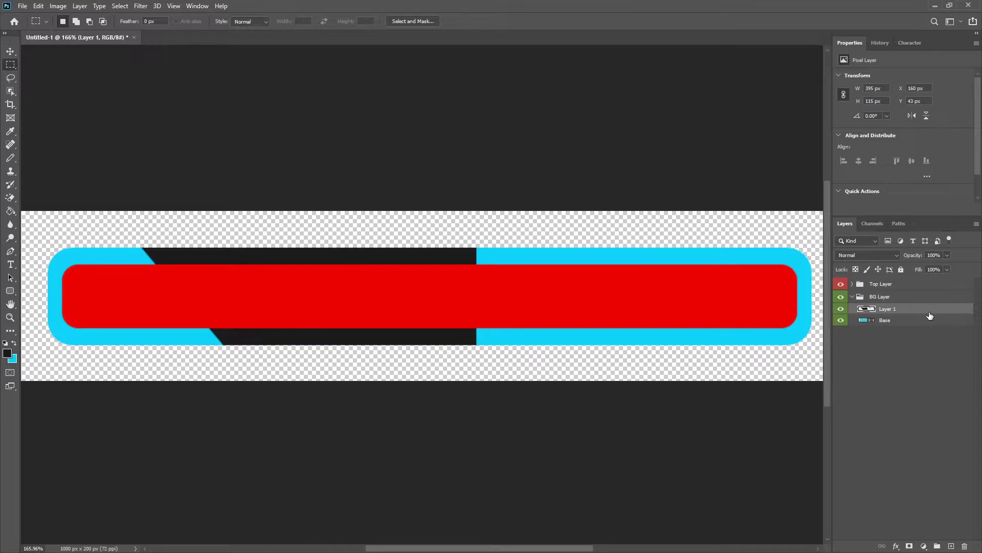
Duplicate the black shape layer and flip the copy horizontally with width -100%.
key("ctrl+j")
key("ctrl+t")
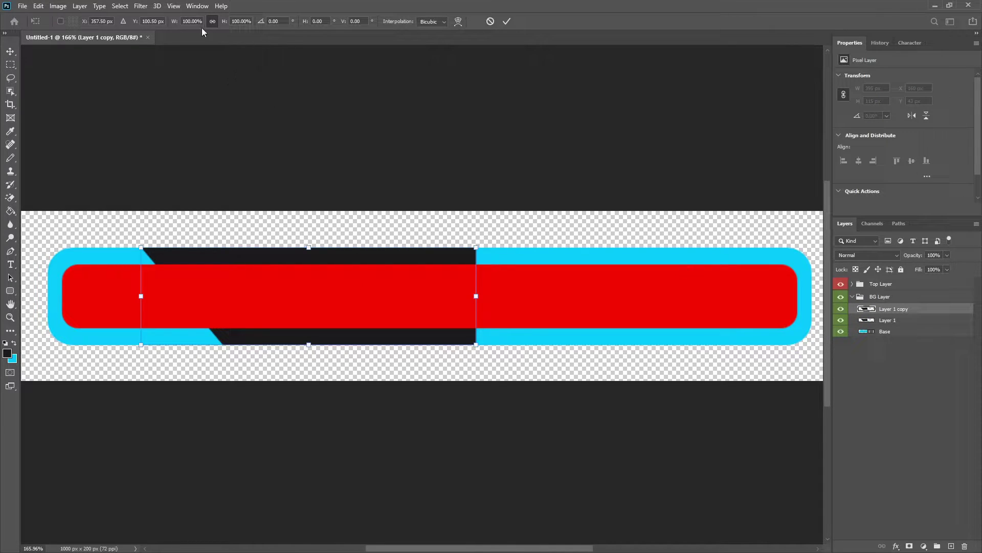
type("-100")
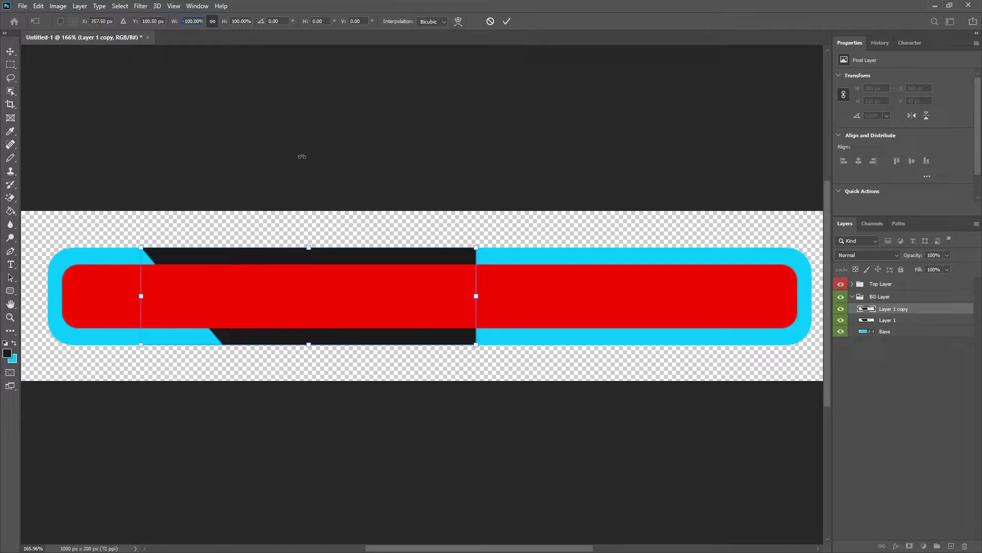
key("Return")
left_click(506, 21)
Slide the mirrored copy to the bar's right end and nudge both black pieces slightly left.
left_click(10, 51)
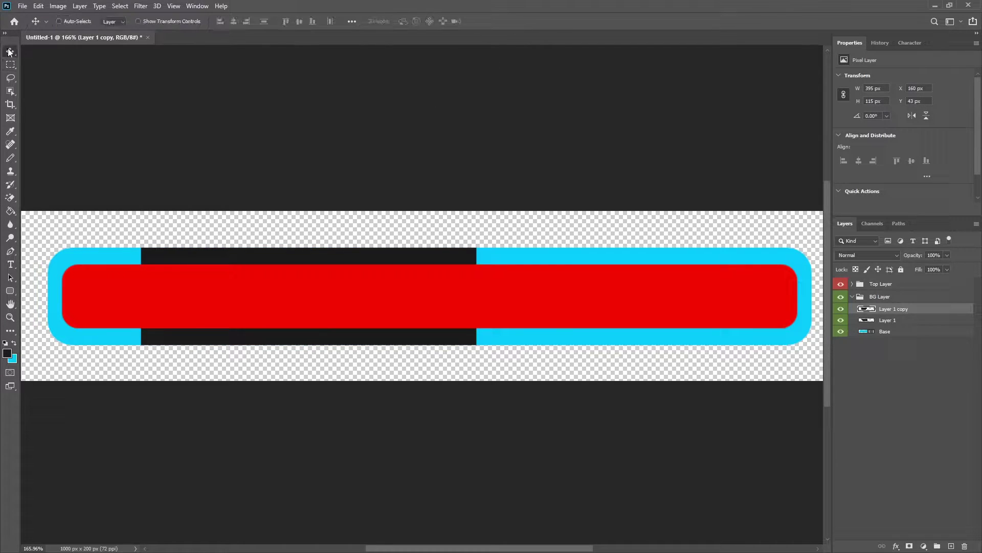
left_click_drag(307, 296, 567, 292)
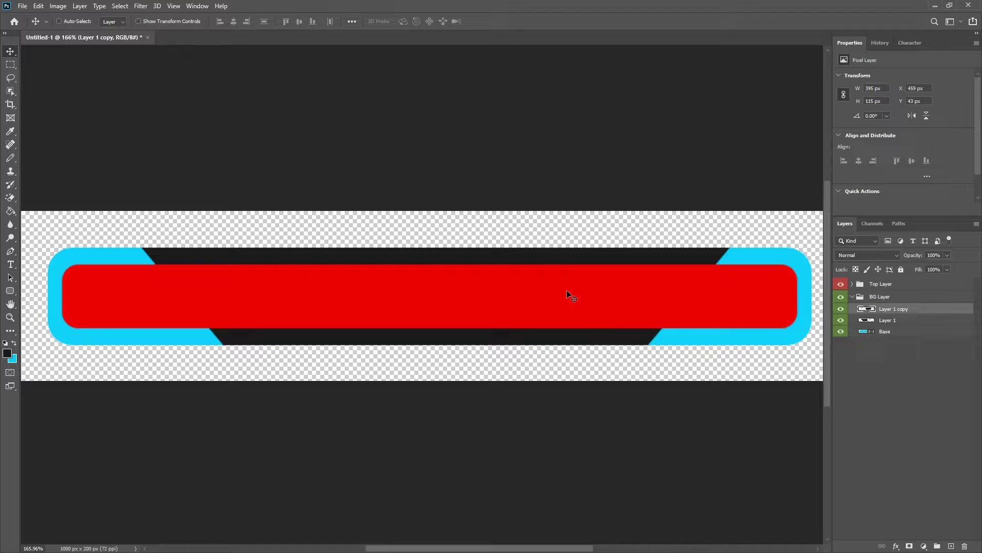
scroll(388, 317, "down", 3)
scroll(389, 317, "up", 2)
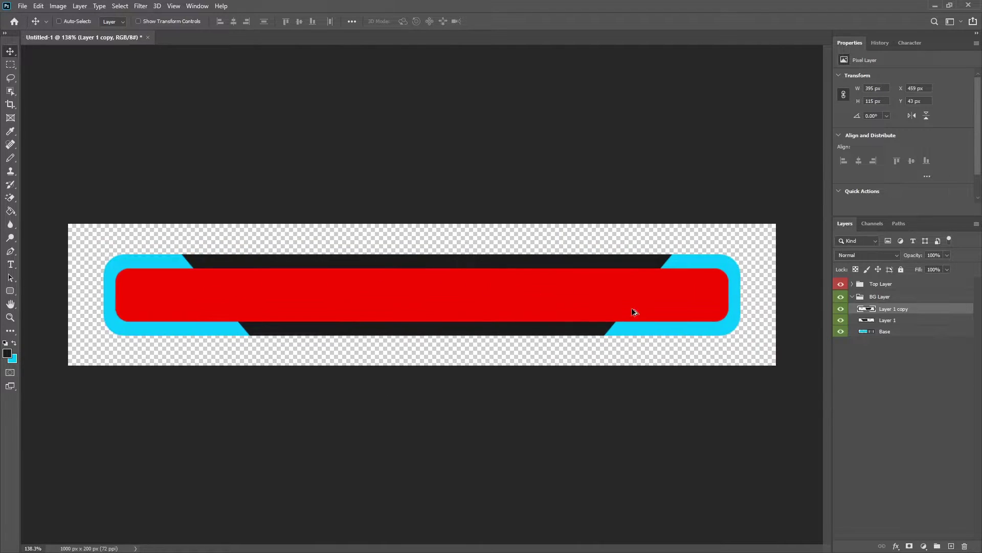
left_click(884, 317, "shift")
left_click_drag(477, 301, 472, 300)
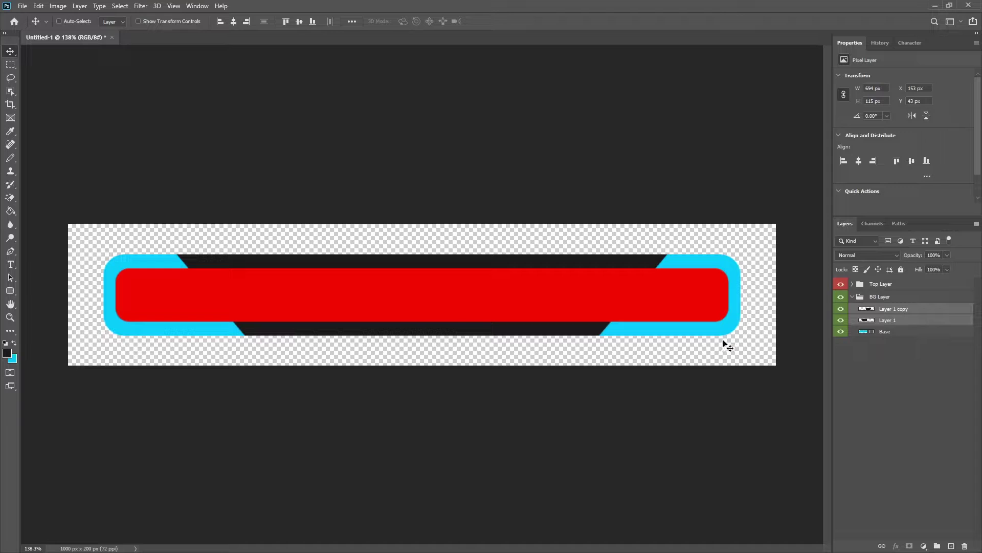
Merge Layer 1 and Layer 1 copy into a single layer.
scroll(106, 245, "up", 10)
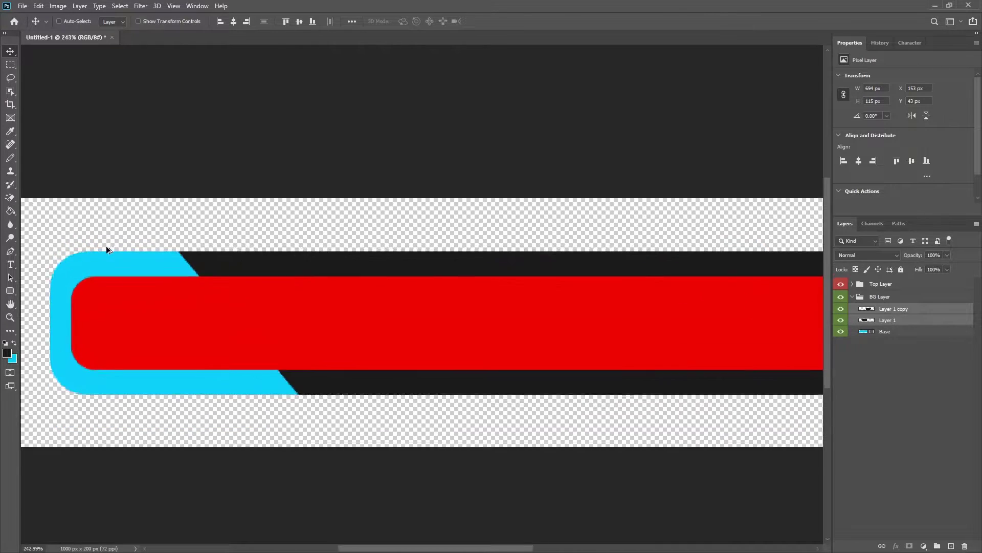
scroll(201, 296, "down", 10)
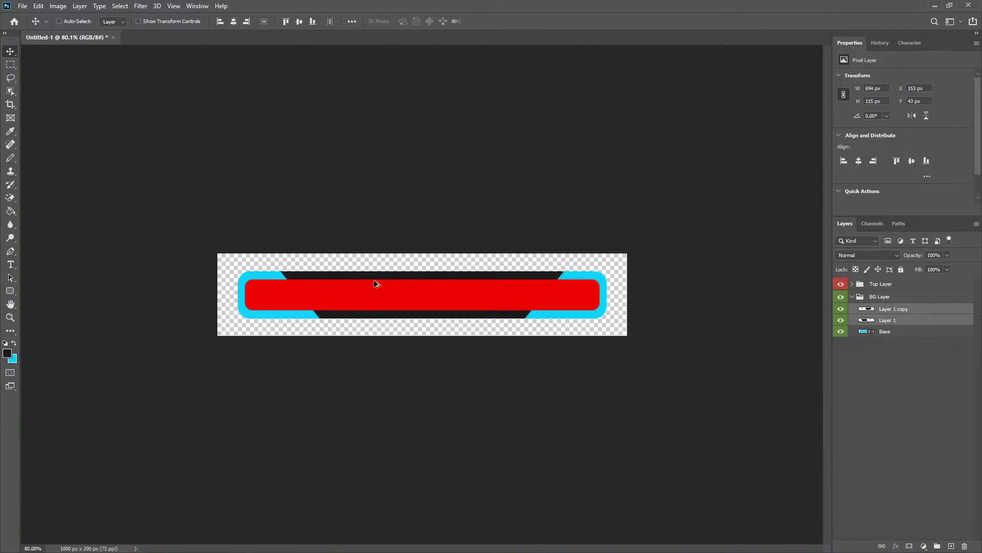
scroll(766, 257, "up", 7)
scroll(767, 257, "down", 4)
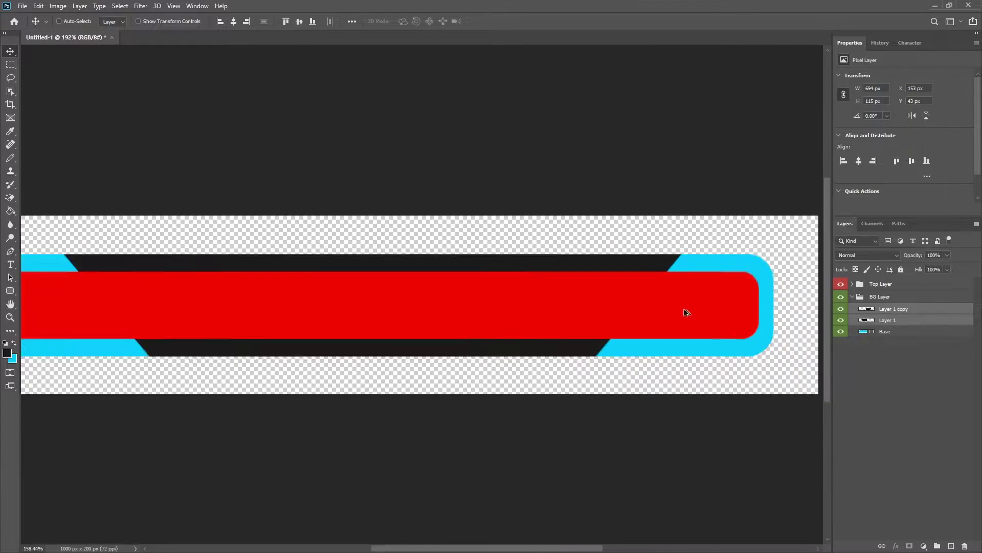
scroll(267, 296, "up", 2)
right_click(896, 321)
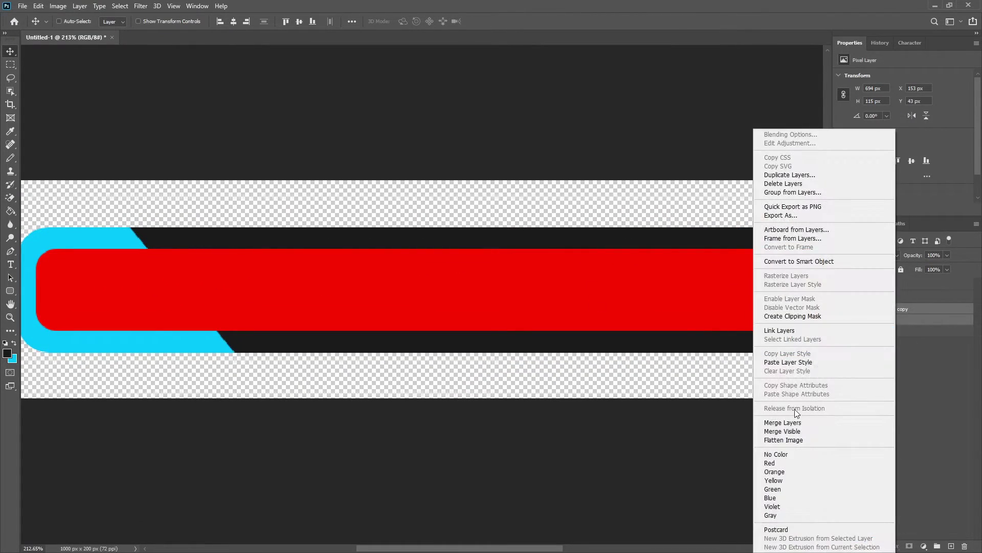
left_click(783, 422)
Rename the merged layer 'Black Dropdown'.
scroll(345, 272, "down", 2)
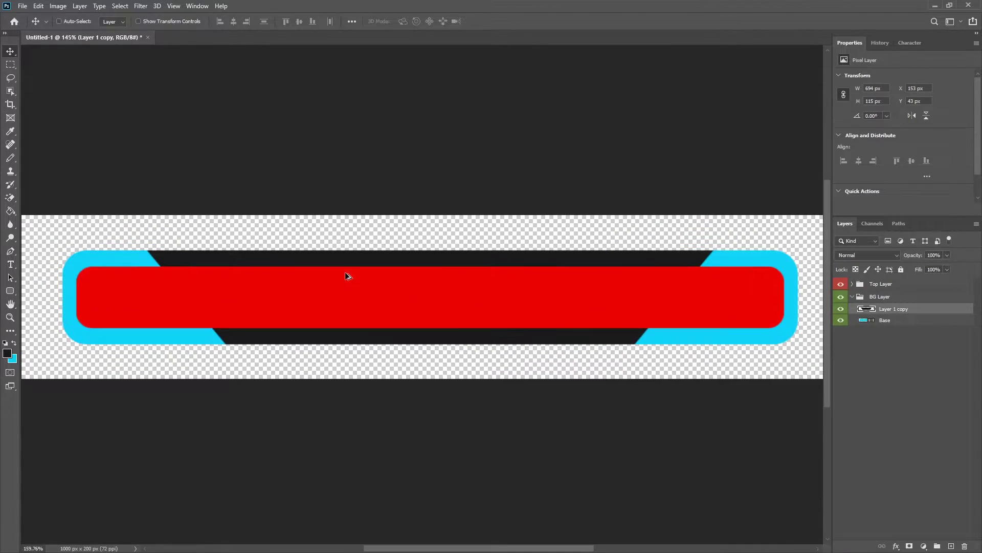
double_click(895, 308)
type("Black Dropdown")
key("Return")
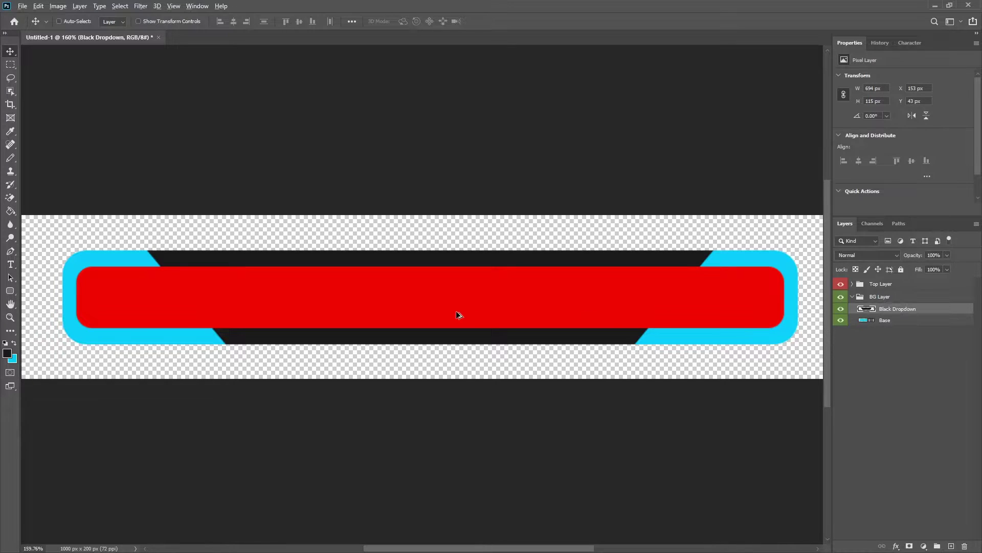
scroll(330, 302, "up", 1)
Give Black Dropdown a striped Pattern Overlay at 73% opacity and 245% scale.
right_click(900, 310)
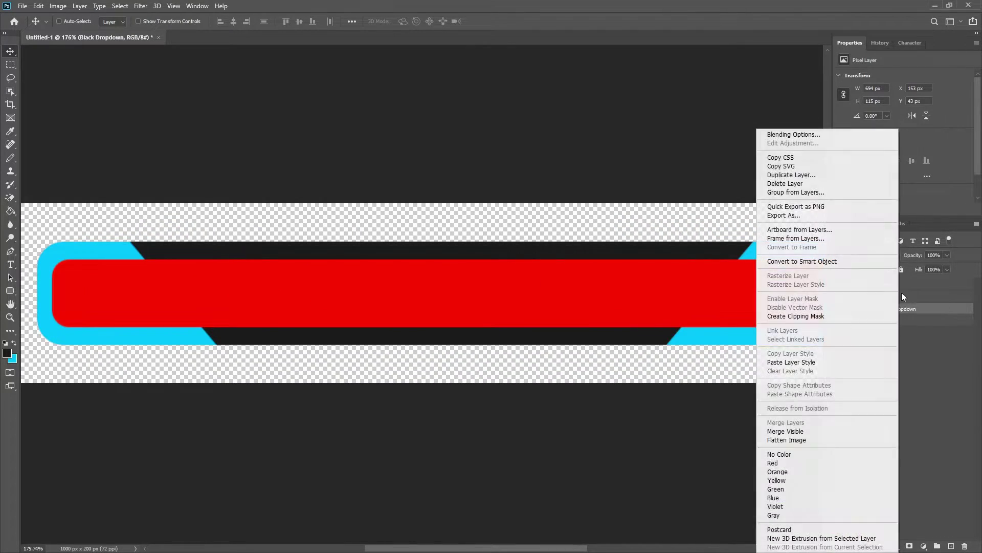
left_click(824, 136)
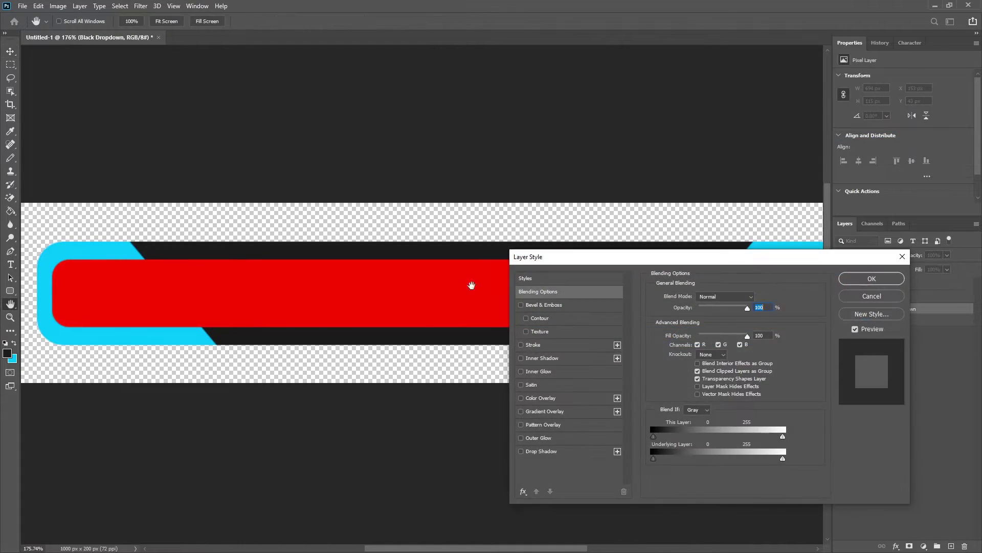
left_click(524, 425)
left_click_drag(702, 307, 743, 305)
left_click_drag(725, 353, 716, 353)
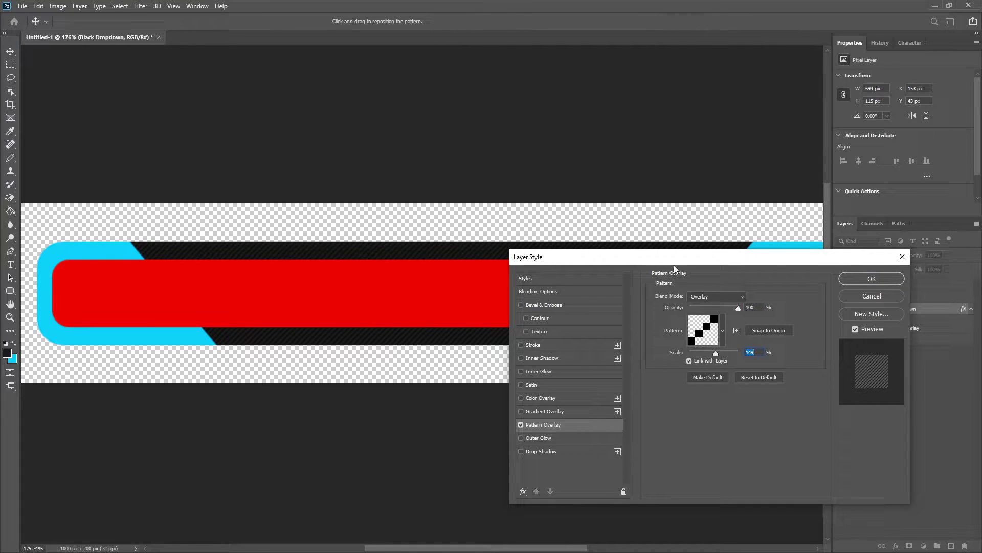
left_click_drag(725, 306, 724, 305)
Add an Inner Shadow with 0 px distance and a reduced opacity.
left_click(520, 358)
left_click(547, 359)
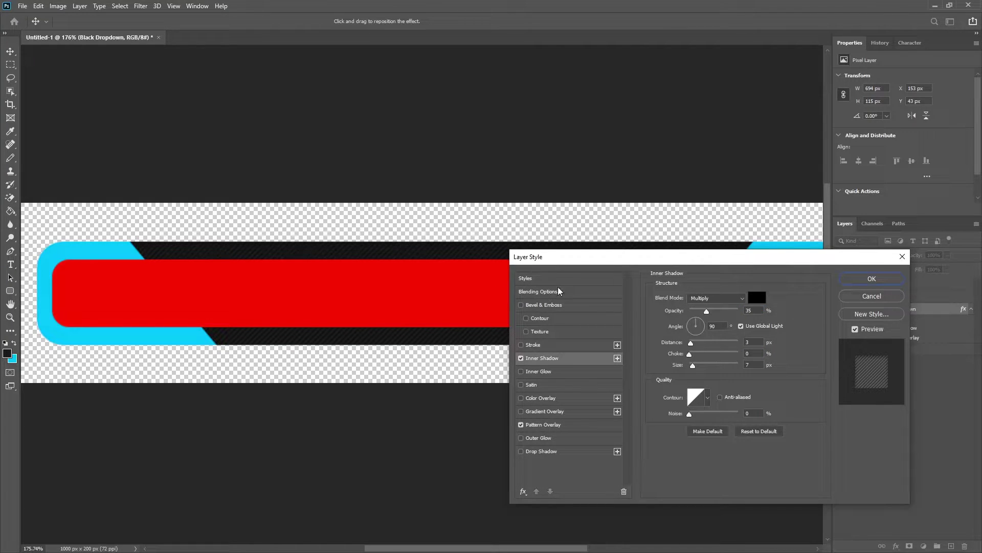
left_click_drag(577, 263, 592, 247)
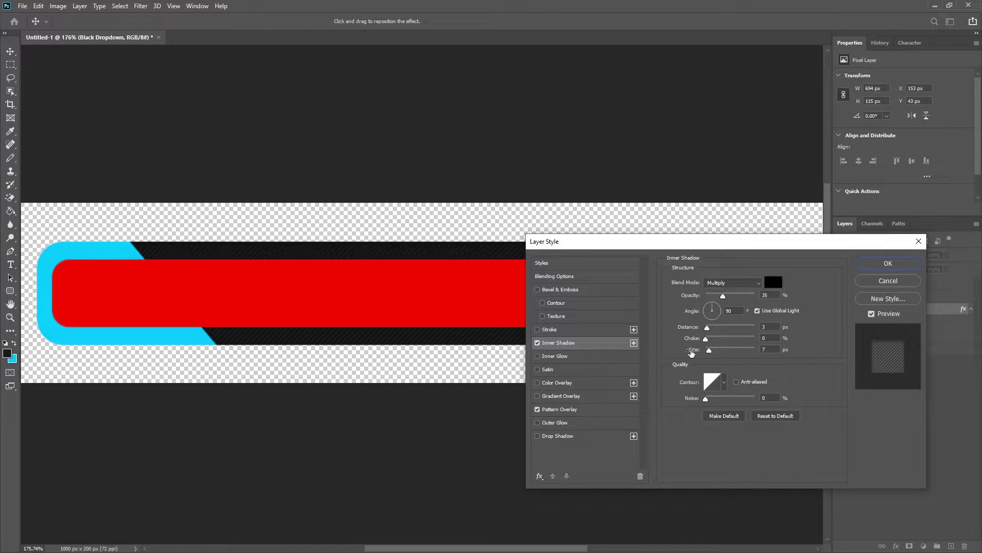
left_click_drag(723, 296, 740, 298)
left_click(758, 311)
left_click_drag(709, 333, 703, 353)
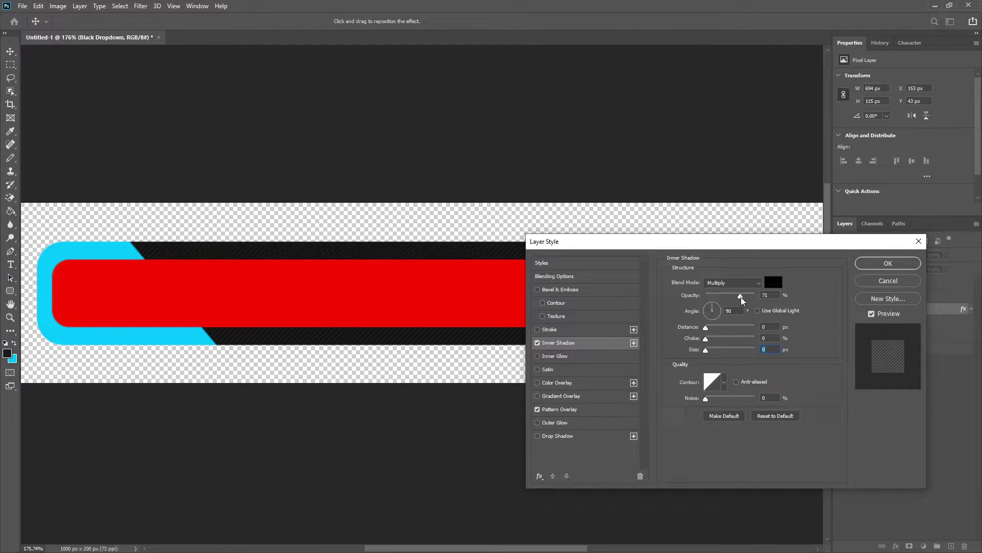
mouse_move(740, 296)
left_mouse_down()
mouse_move(727, 298)
mouse_move(738, 301)
left_mouse_up()
key("alt+Tab")
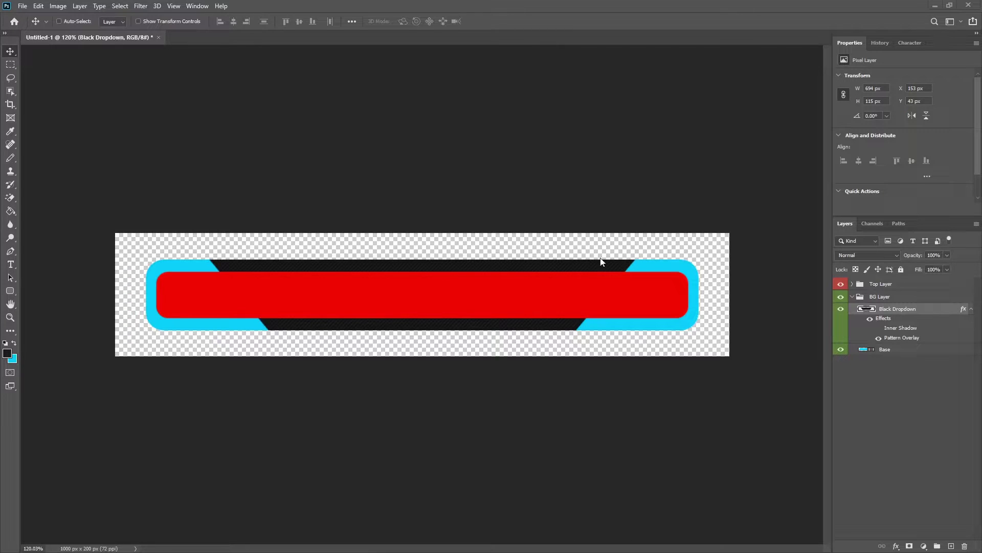
key("ctrl+plus")
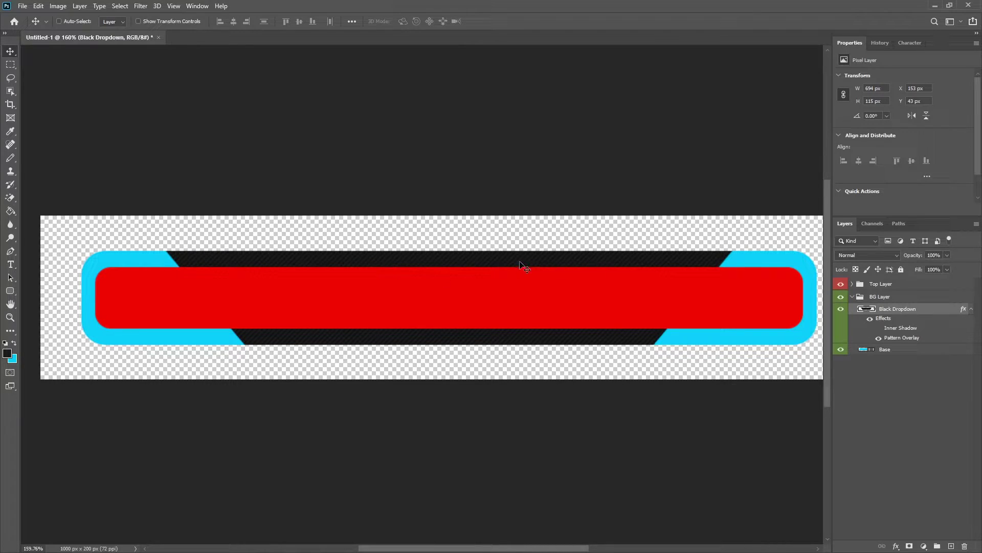
left_click(973, 313)
left_click(928, 370)
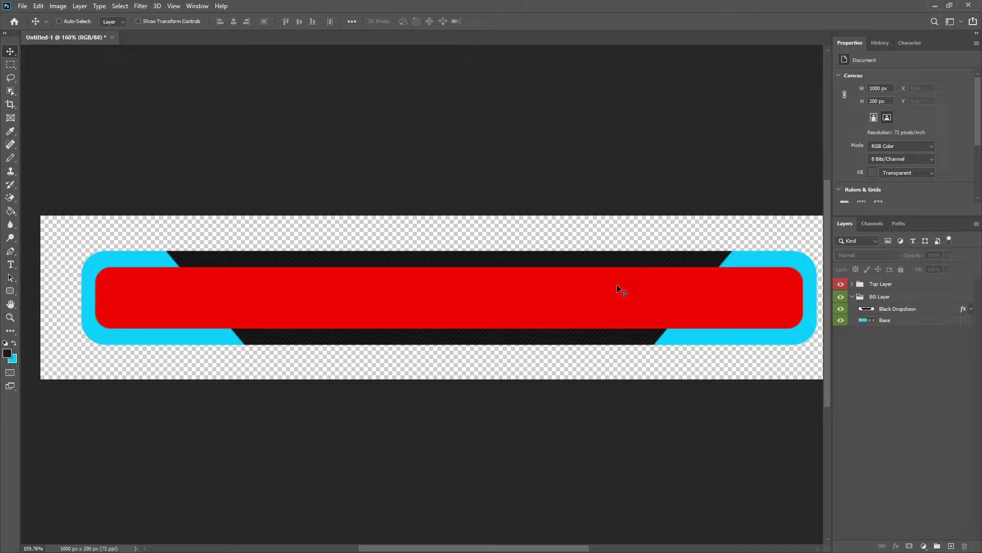
scroll(511, 296, "down", 1)
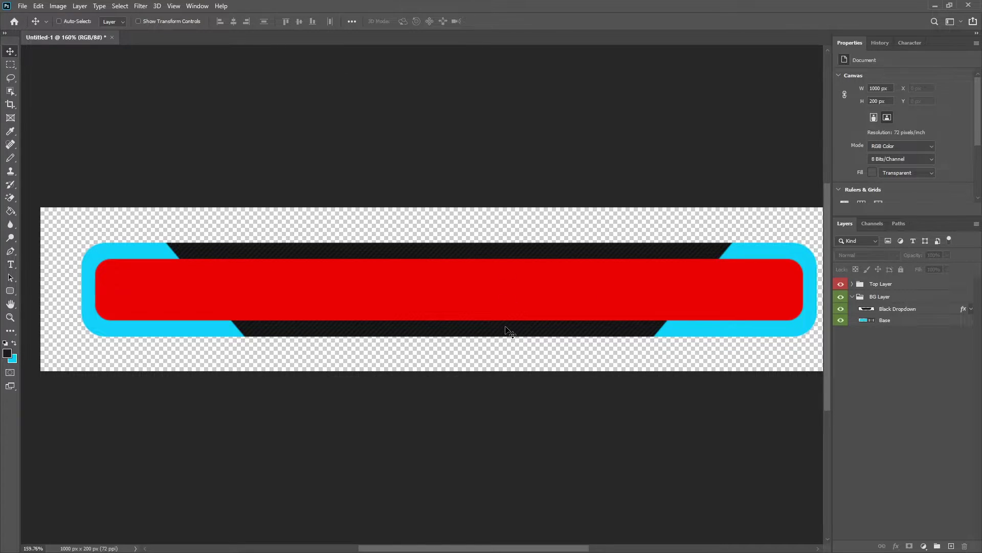
scroll(510, 332, "down", 1)
scroll(240, 293, "up", 2)
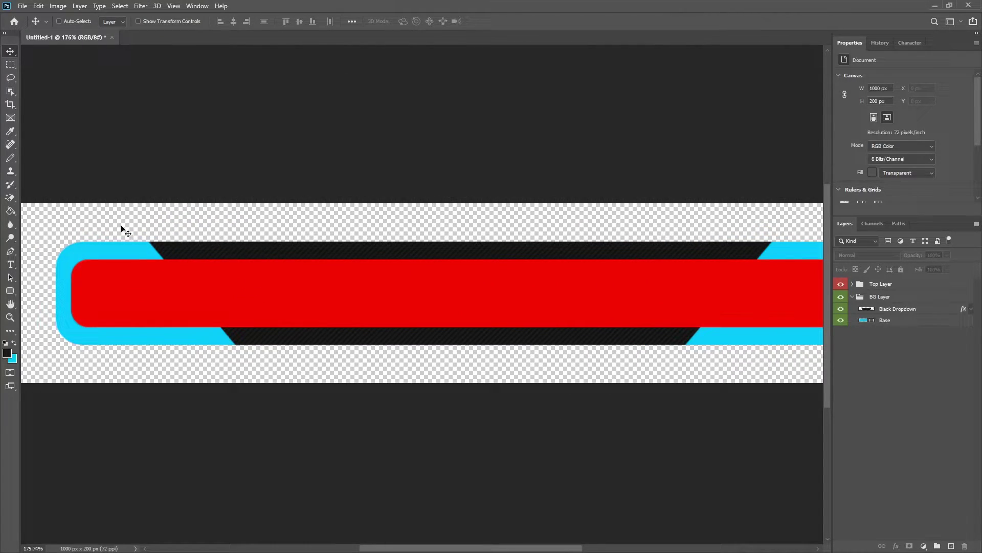
scroll(114, 226, "up", 2)
scroll(137, 285, "down", 5)
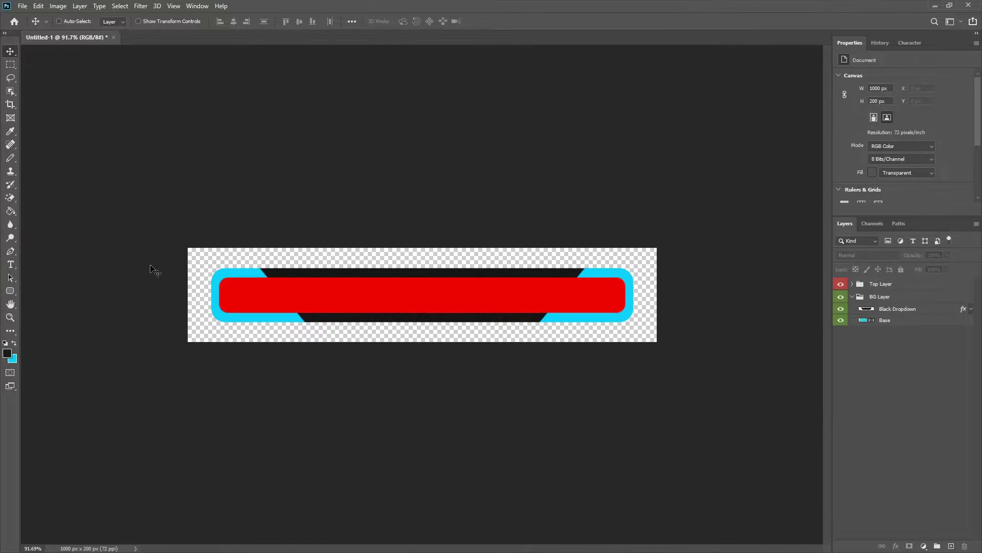
scroll(155, 270, "up", 3)
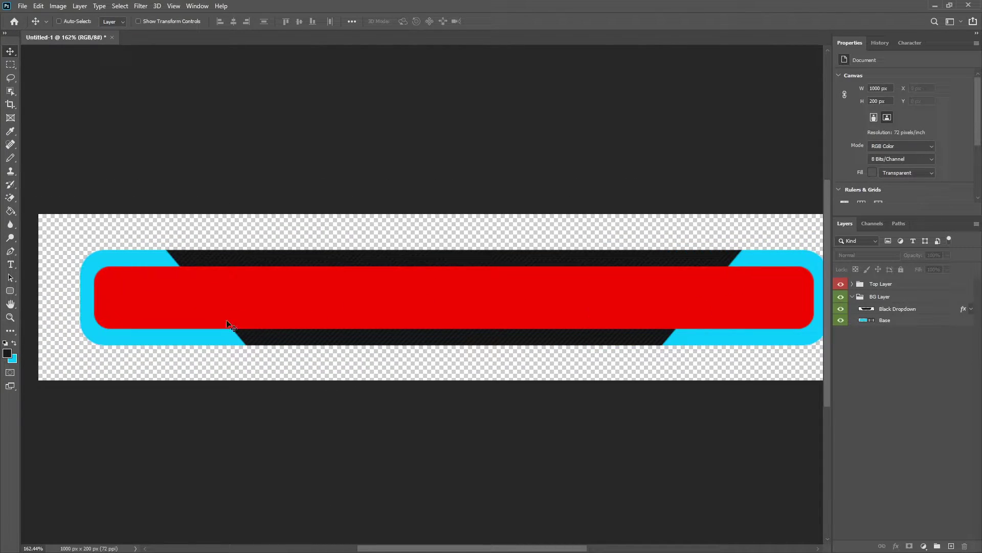
scroll(154, 281, "up", 4)
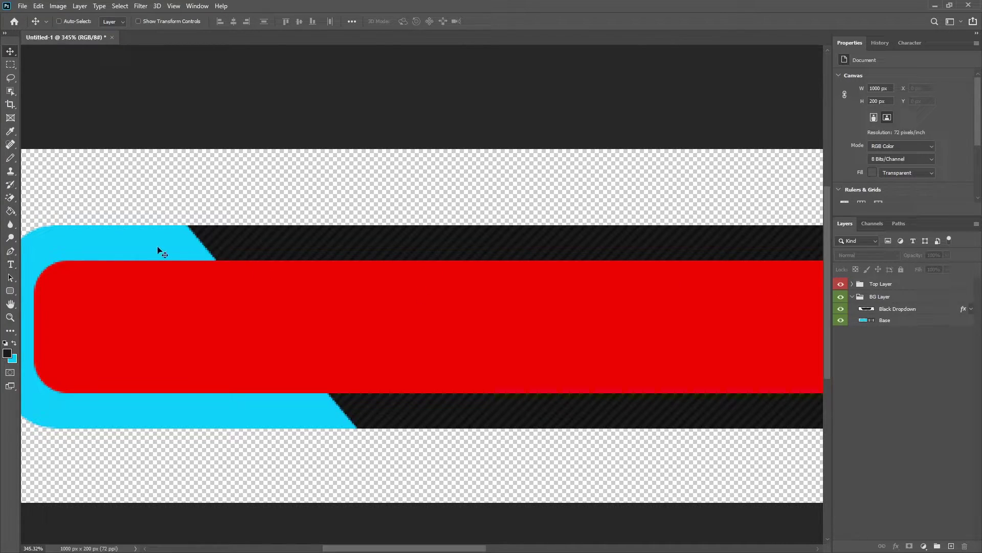
scroll(252, 305, "down", 3)
scroll(70, 312, "up", 4)
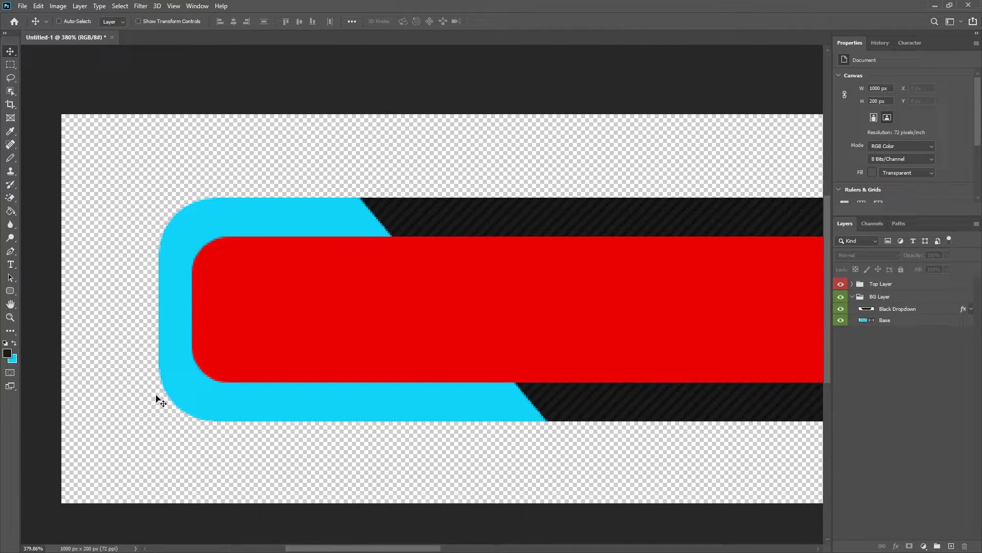
scroll(243, 221, "down", 5)
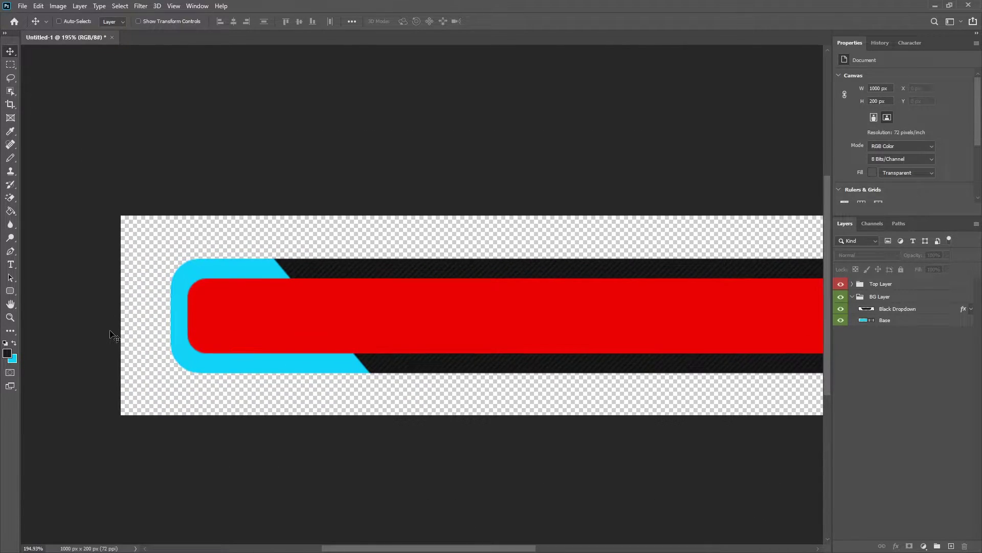
scroll(82, 266, "up", 2)
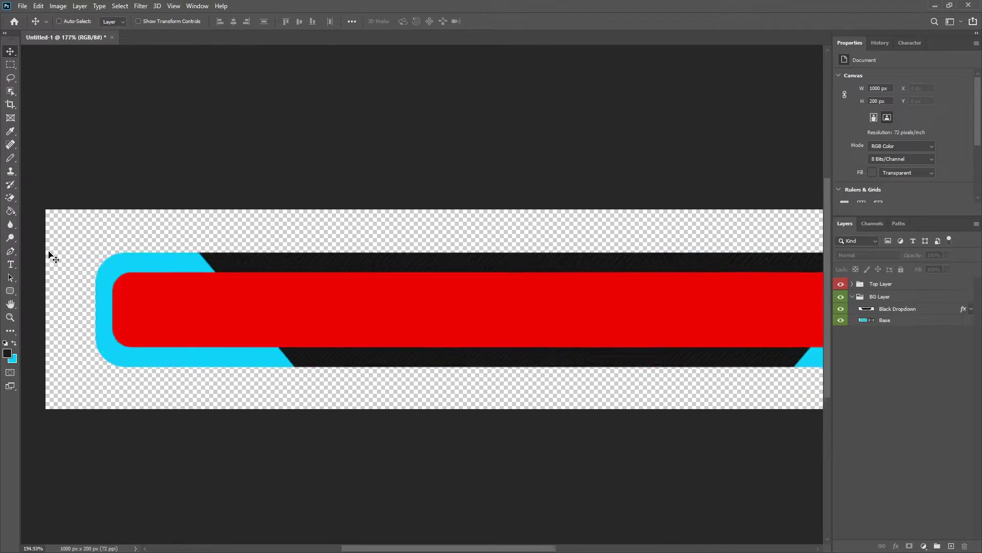
scroll(48, 256, "up", 1)
Enable a Drop Shadow in the Base layer's style and edit its angle.
right_click(896, 321)
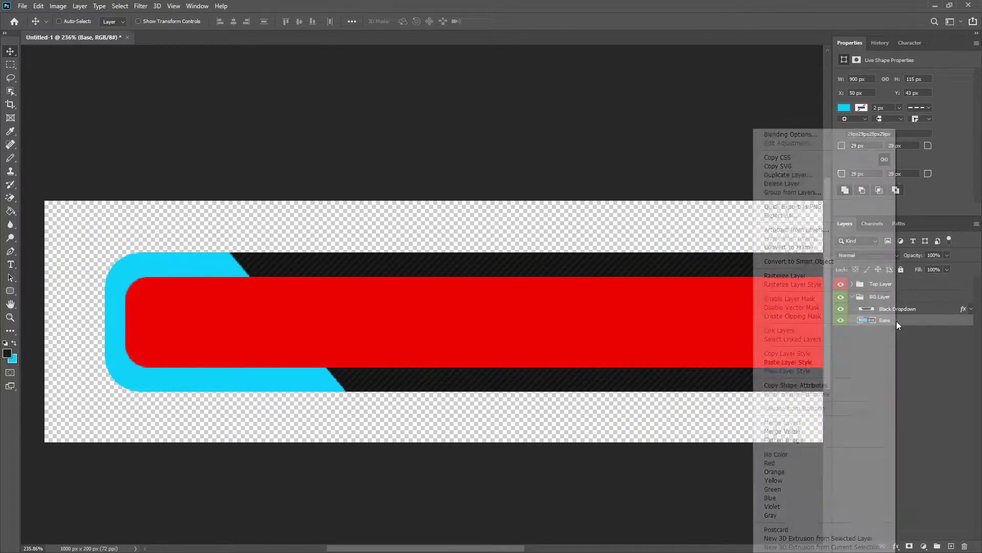
left_click(796, 133)
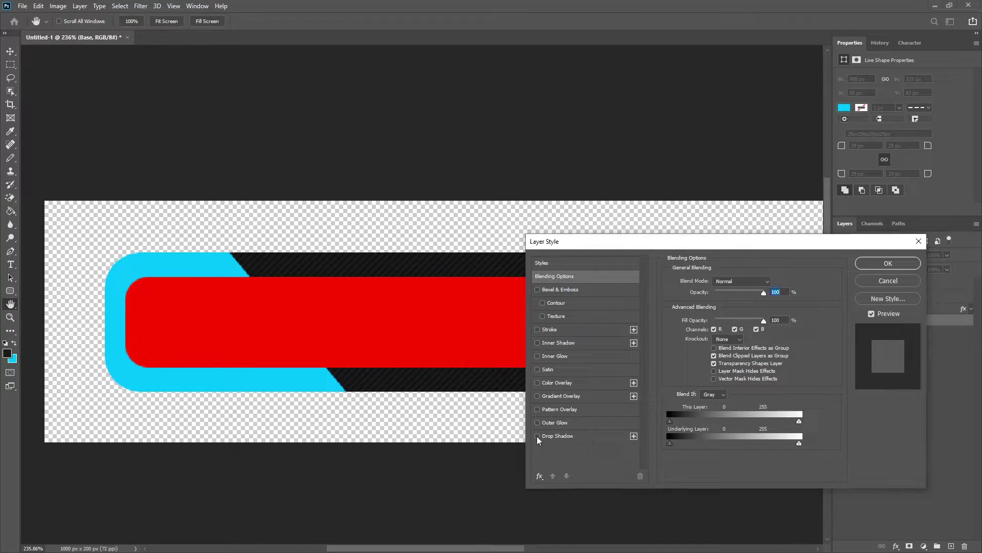
left_click(558, 436)
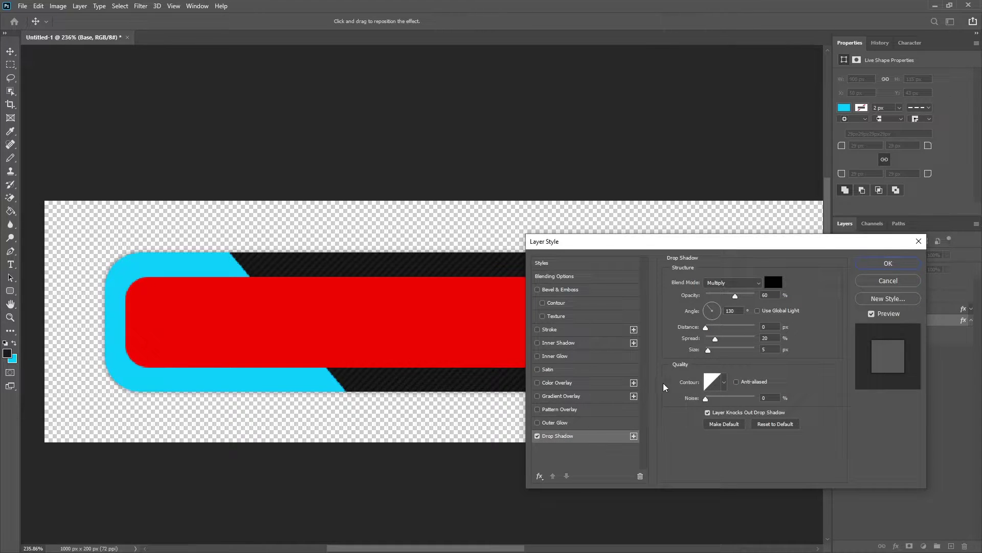
left_click(719, 307)
type("4-9")
double_click(727, 310)
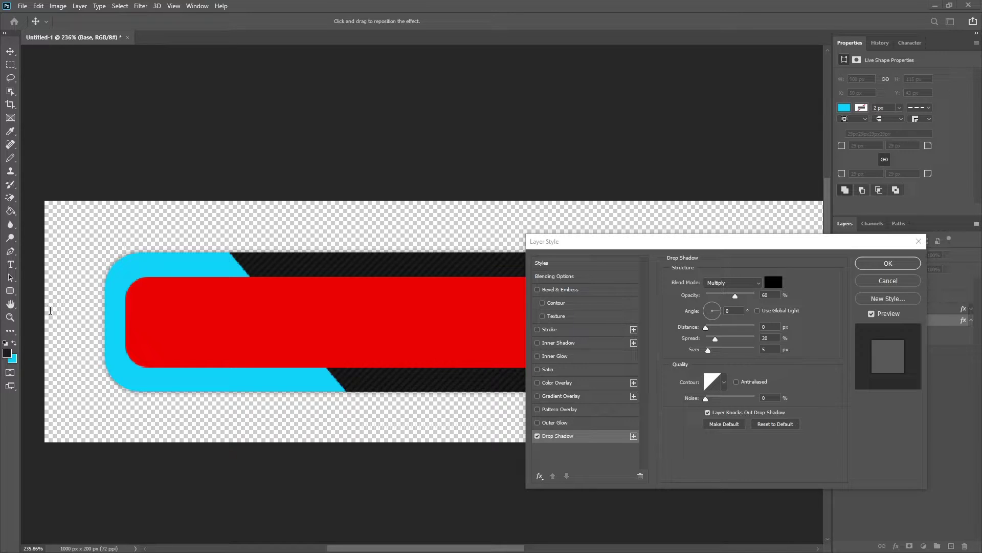
left_click(712, 330)
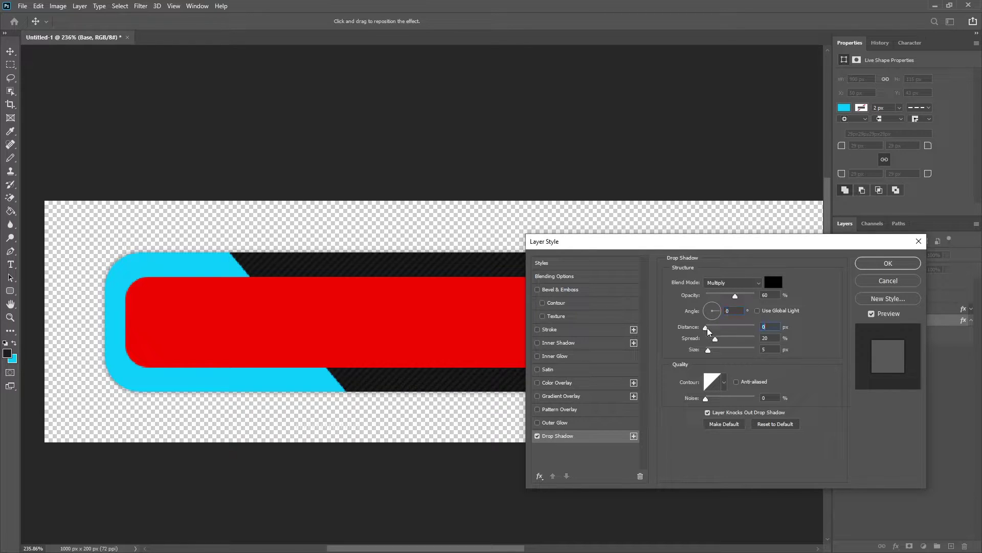
Cast the shadow right at 180° with 4 px distance, apply it, and move Base up the stack.
left_click_drag(710, 332, 711, 329)
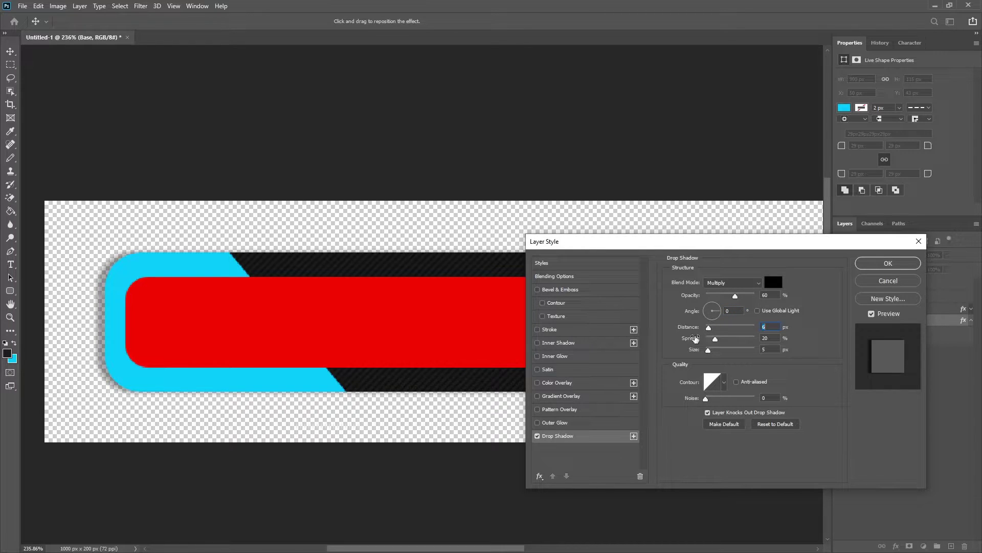
left_click(706, 312)
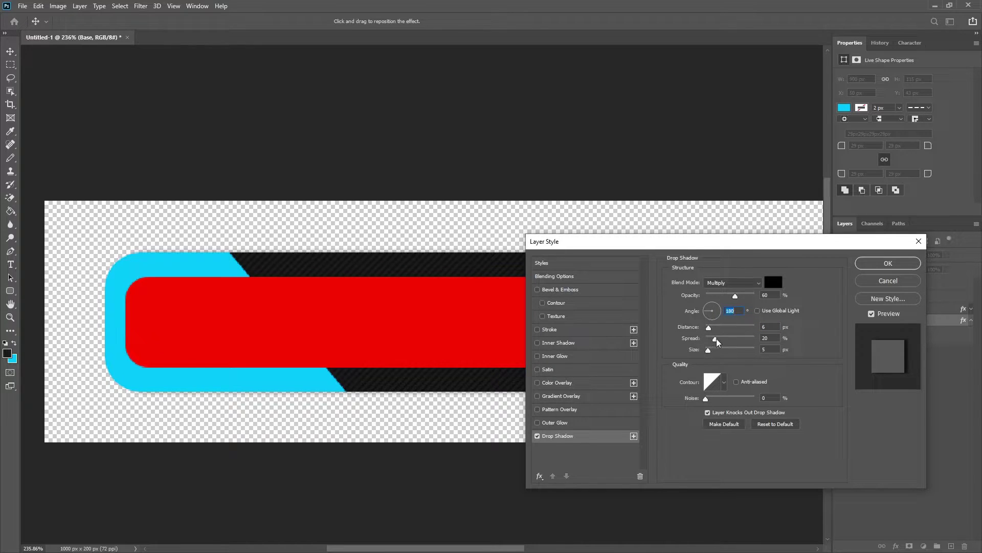
mouse_move(708, 330)
left_mouse_down()
mouse_move(721, 328)
mouse_move(710, 327)
left_mouse_up()
left_click_drag(747, 241, 466, 225)
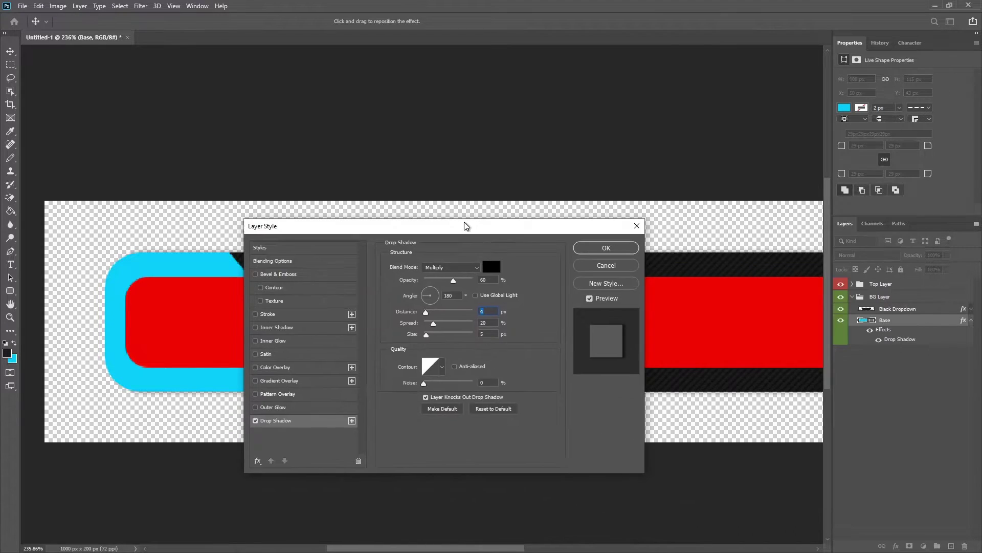
left_click(606, 247)
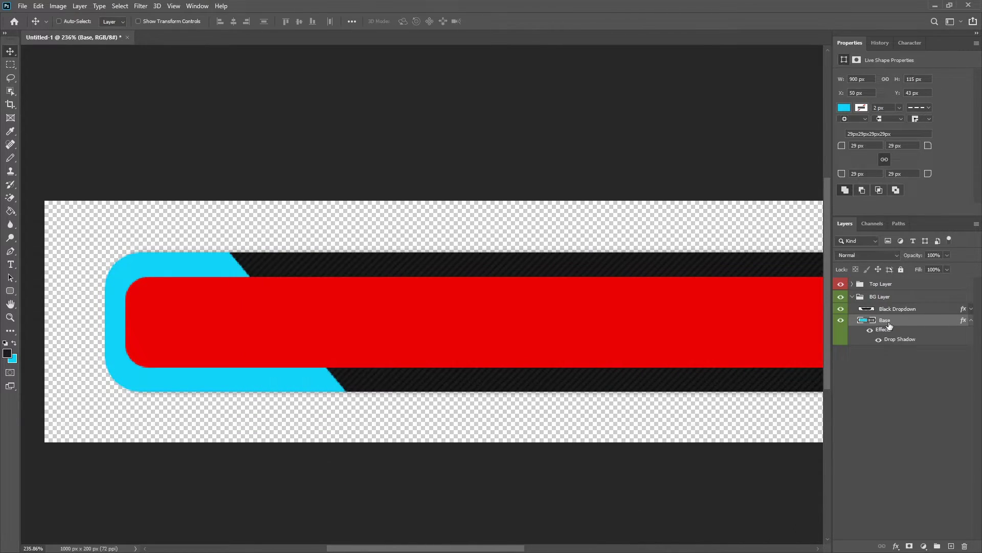
left_click_drag(888, 321, 880, 357)
Drag the drop-shadowed Base layer back inside the BG Layer group.
scroll(476, 311, "down", 3)
scroll(136, 199, "up", 4)
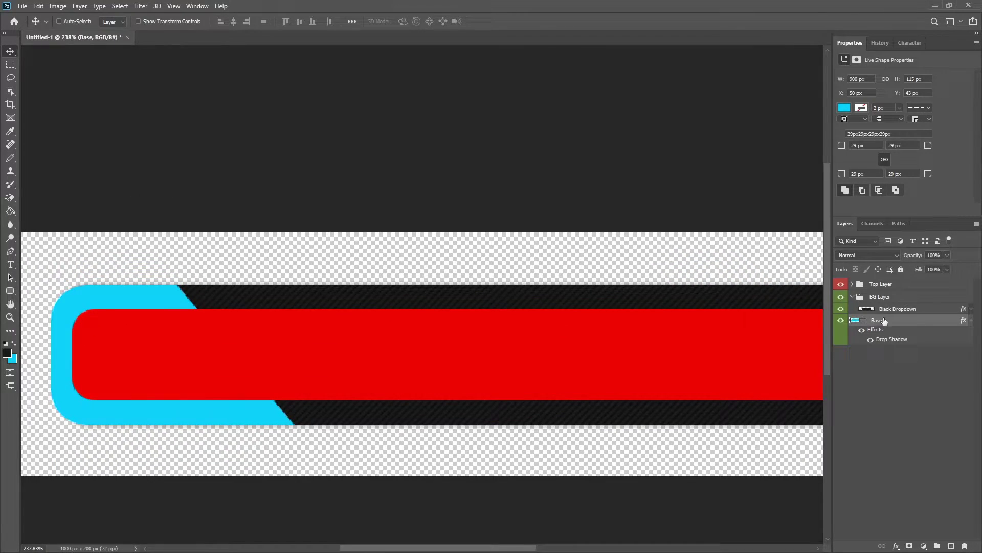
left_click_drag(885, 322, 882, 332)
scroll(310, 289, "down", 2)
scroll(109, 290, "down", 2)
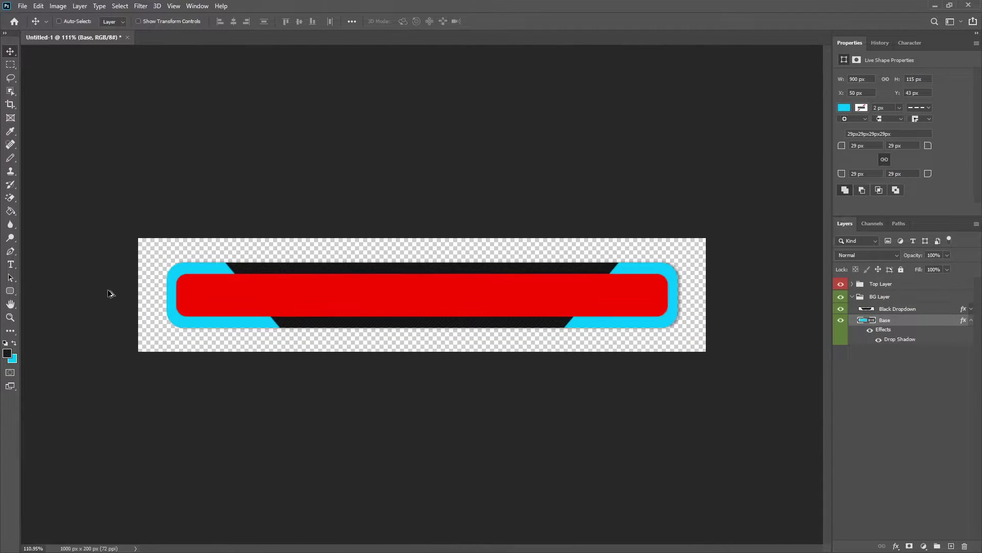
scroll(90, 272, "up", 4)
scroll(92, 271, "up", 2)
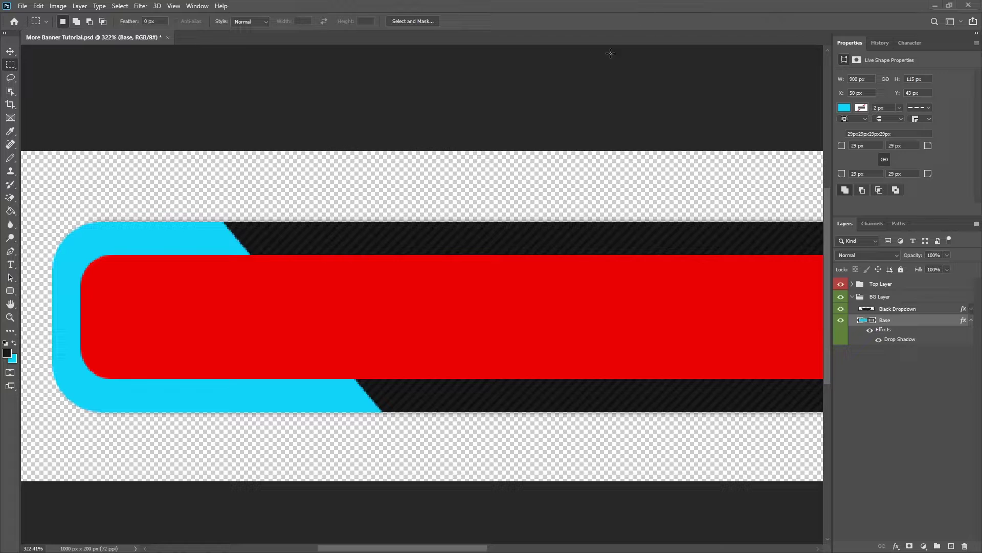
scroll(462, 294, "down", 1)
scroll(373, 292, "up", 2)
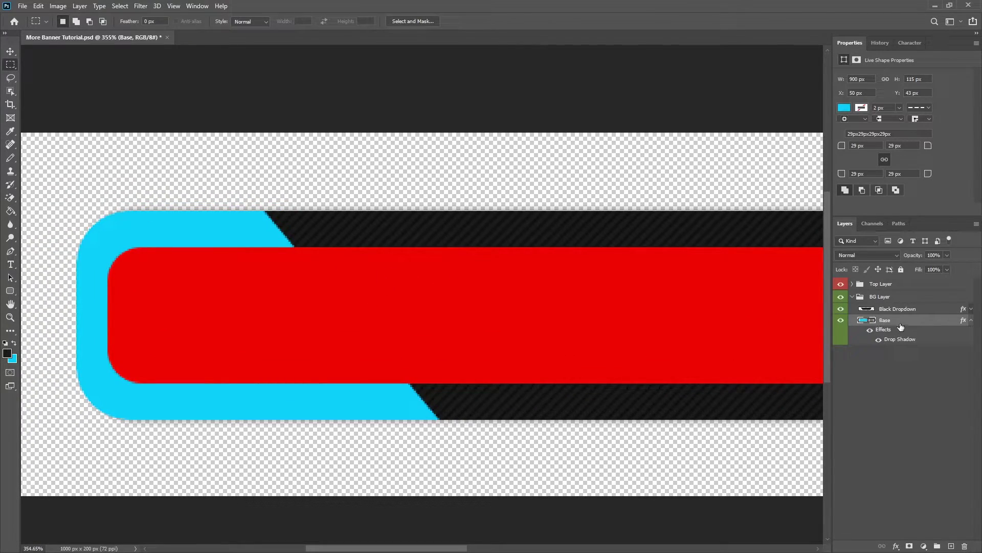
Clear the Base layer's style and rasterize it.
right_click(875, 320)
left_click(818, 389)
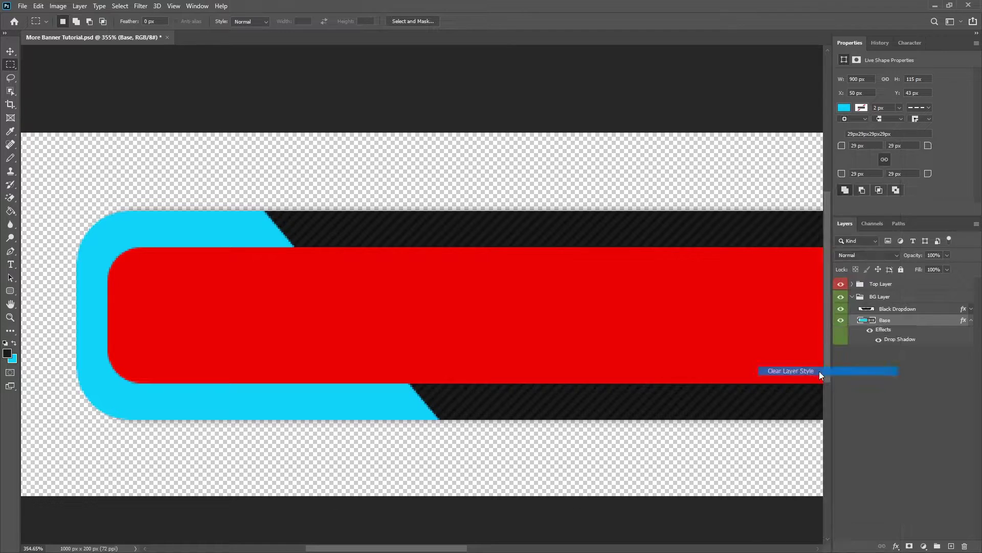
right_click(906, 321)
left_click(835, 278)
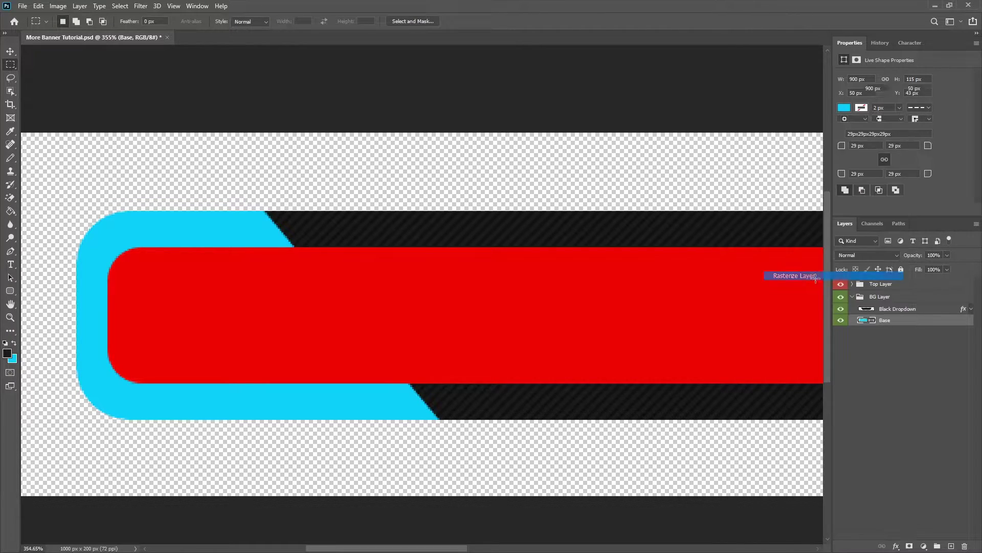
Load Black Dropdown's pixels as a selection, then deselect.
left_click(871, 313, "ctrl")
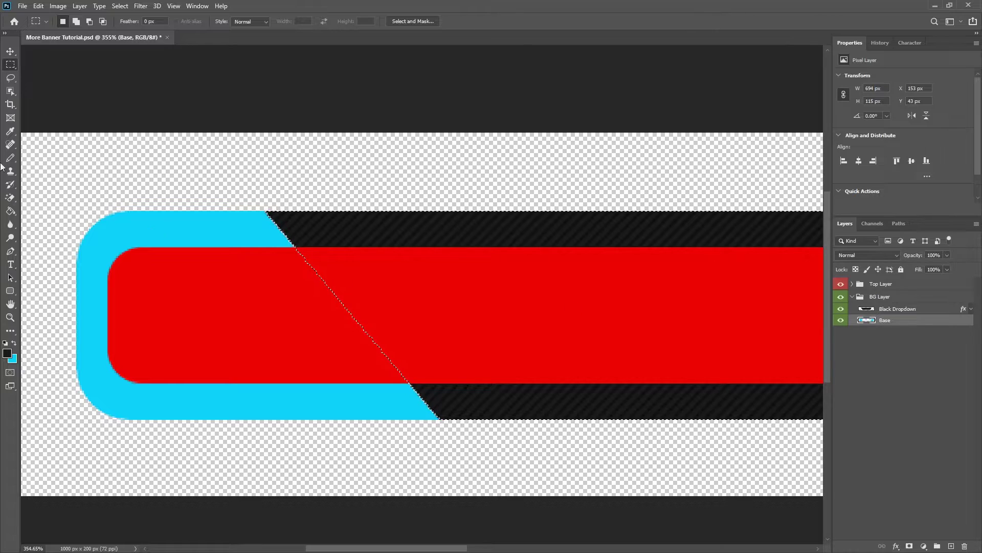
right_click(191, 228)
left_click(220, 237)
Toggle Black Dropdown's visibility on and off to compare the banner.
left_click(841, 308)
left_click(841, 309)
left_click(841, 309)
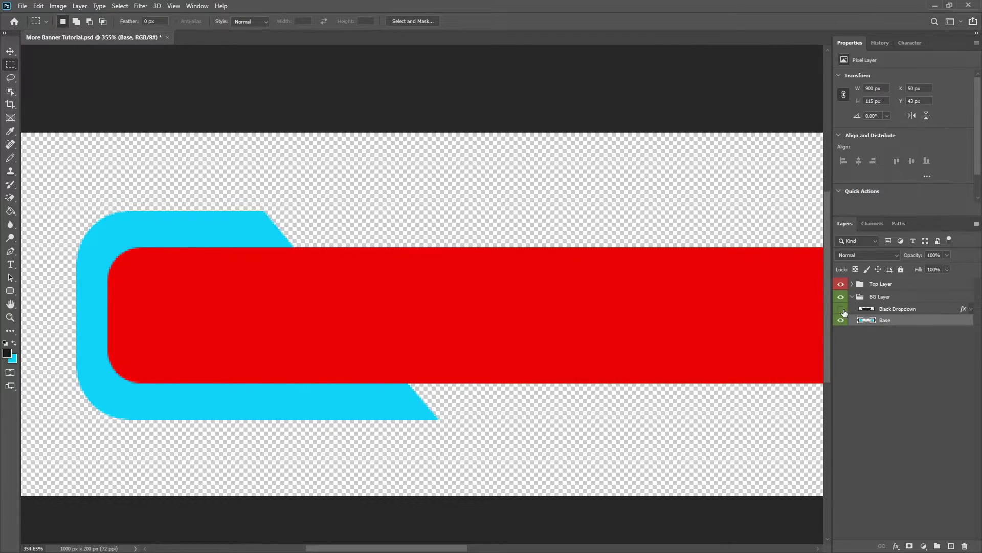
left_click(841, 309)
scroll(468, 300, "down", 5)
scroll(513, 289, "up", 3)
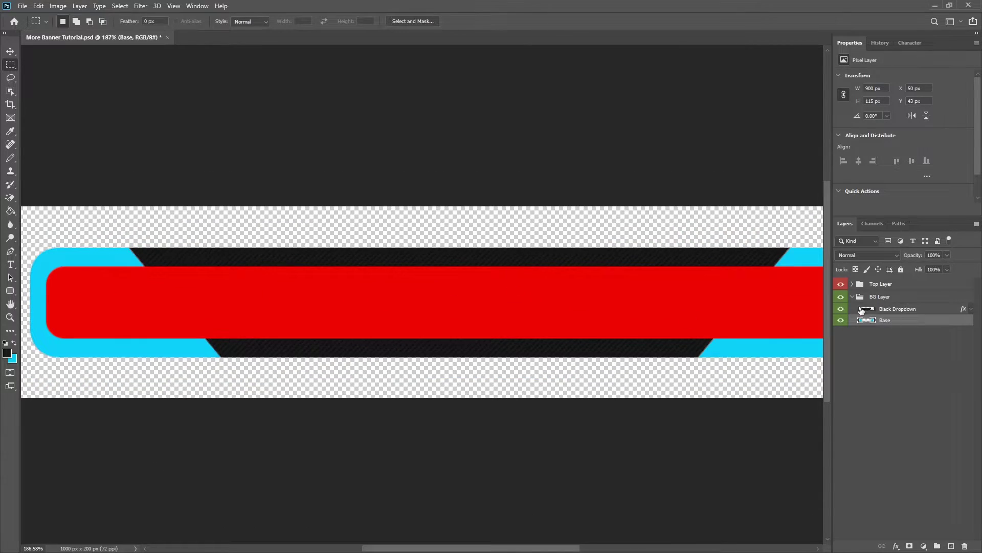
left_click(841, 308)
left_click(841, 308)
Move Base above Black Dropdown within the BG Layer group.
scroll(332, 314, "down", 3)
scroll(302, 320, "up", 2)
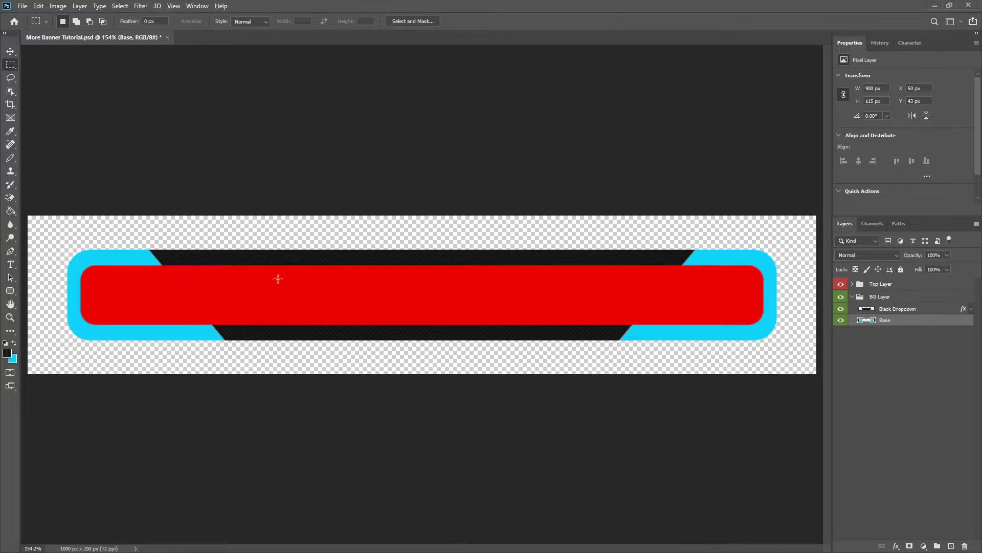
scroll(47, 224, "up", 2)
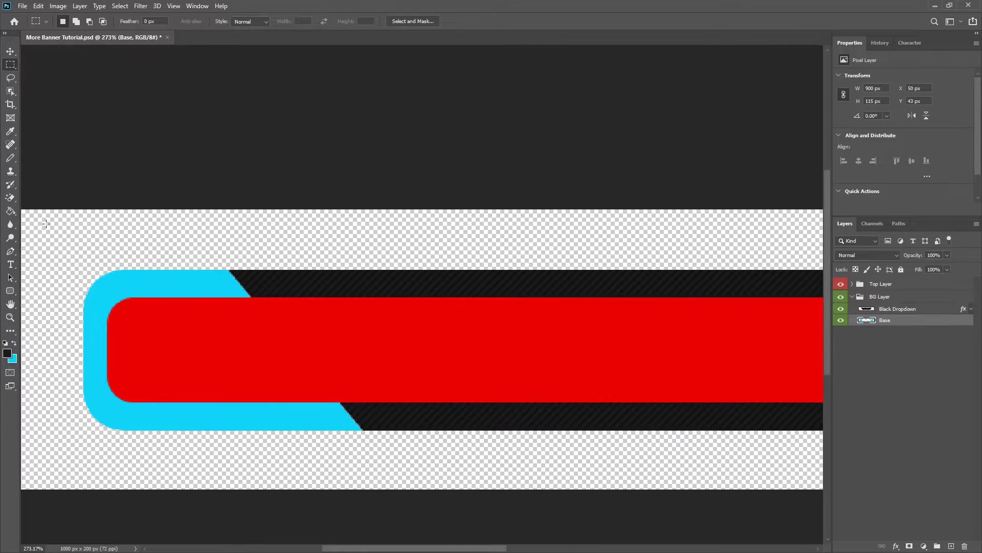
scroll(240, 278, "up", 10)
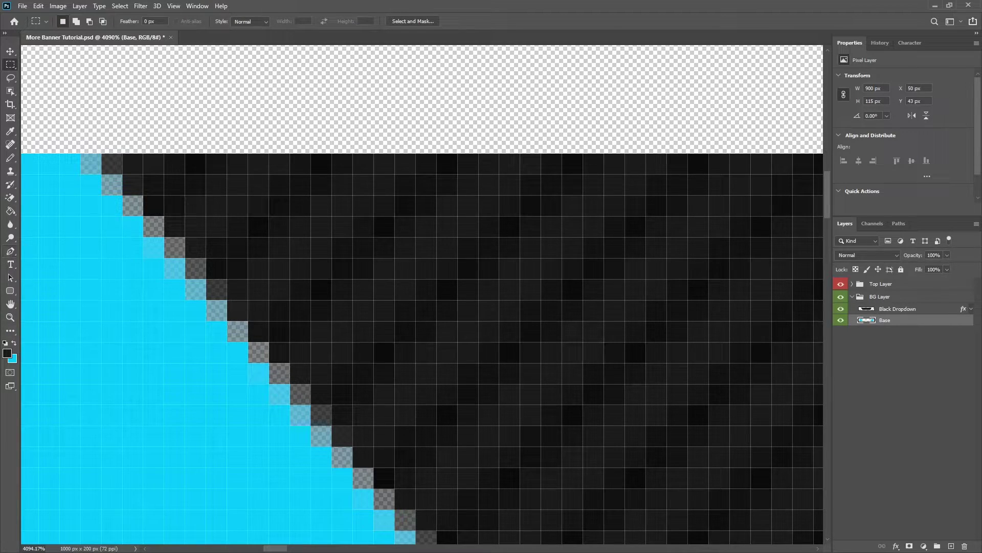
mouse_move(883, 321)
left_mouse_down()
mouse_move(883, 307)
mouse_move(888, 323)
left_mouse_up()
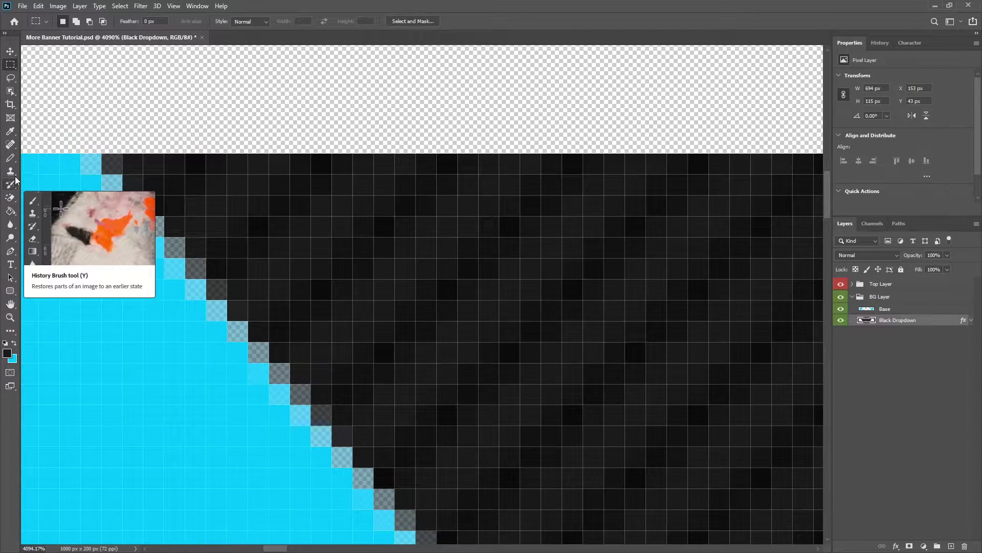
Choose the Pencil tool and fill in the fringe pixels along the upper-left diagonal.
left_click(11, 158)
right_click(10, 158)
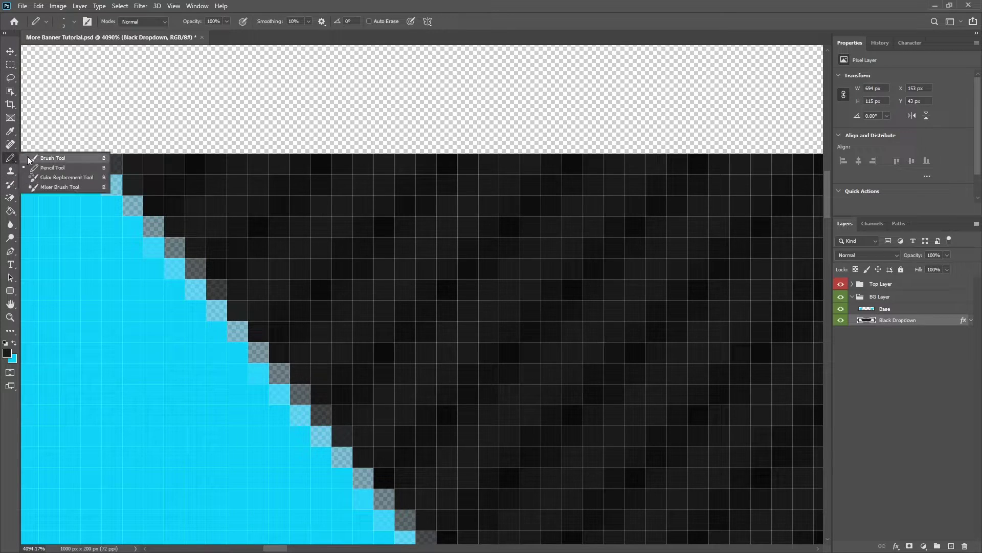
left_click(37, 168)
scroll(307, 281, "down", 4)
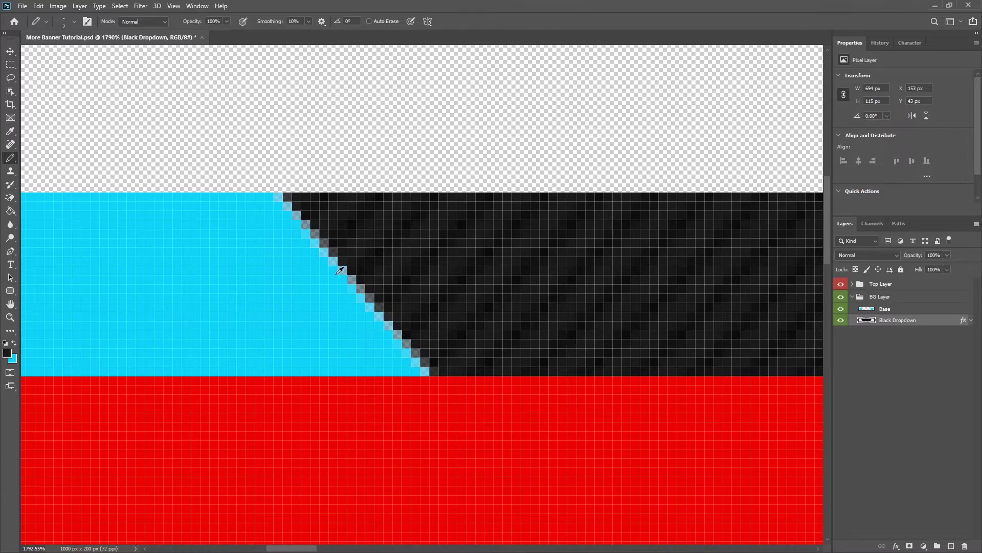
scroll(340, 270, "up", 2)
mouse_move(255, 169)
left_mouse_down()
mouse_move(353, 264)
mouse_move(479, 417)
mouse_move(461, 404)
left_mouse_up()
Pencil over the light edge pixels along the lower-left diagonal.
scroll(513, 371, "down", 3)
scroll(513, 372, "down", 2)
scroll(574, 408, "down", 5)
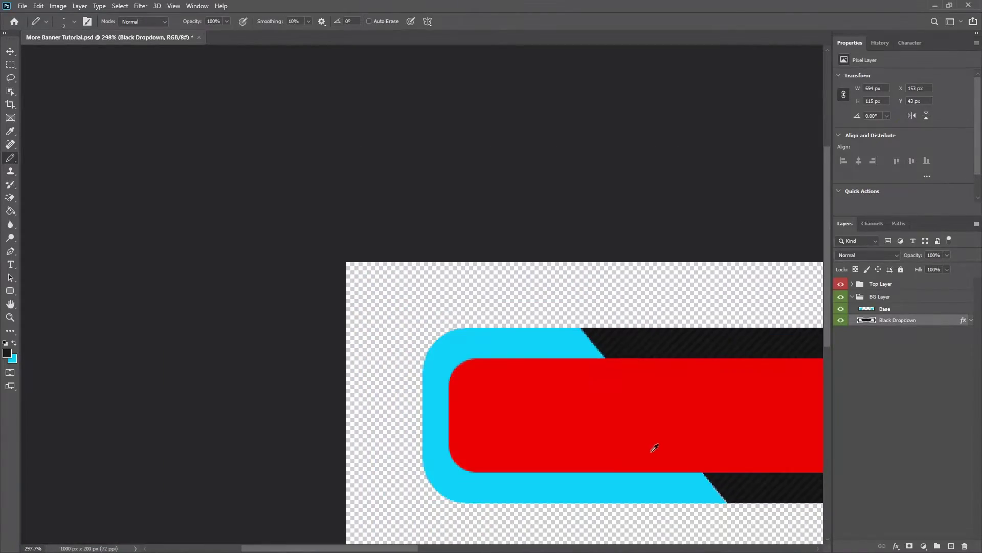
scroll(651, 450, "up", 1)
scroll(660, 455, "up", 5)
left_click(588, 489)
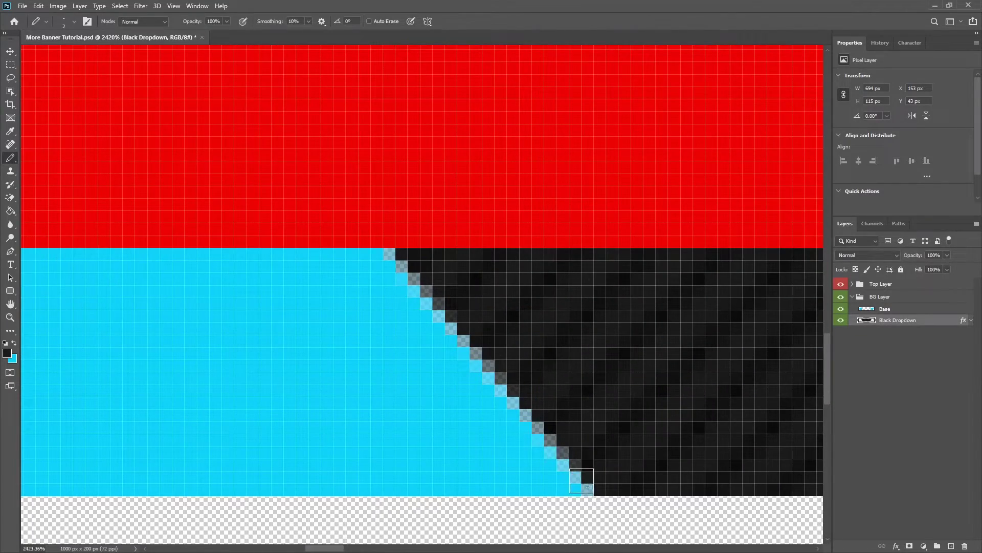
left_click(576, 476)
left_click_drag(576, 475, 389, 253)
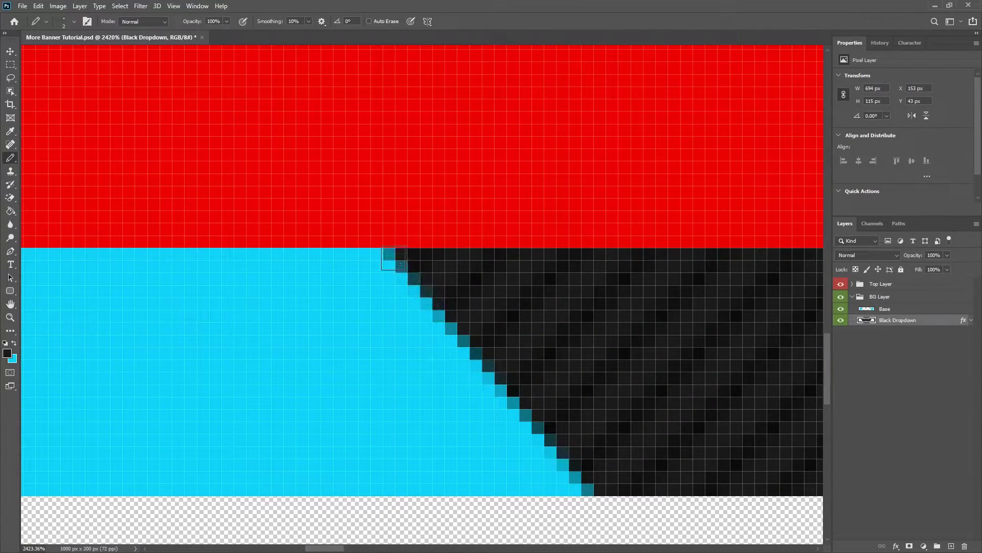
Pencil over the fringe pixels along the lower-right and upper-right diagonals.
scroll(490, 317, "down", 5)
scroll(490, 317, "down", 4)
scroll(537, 274, "up", 6)
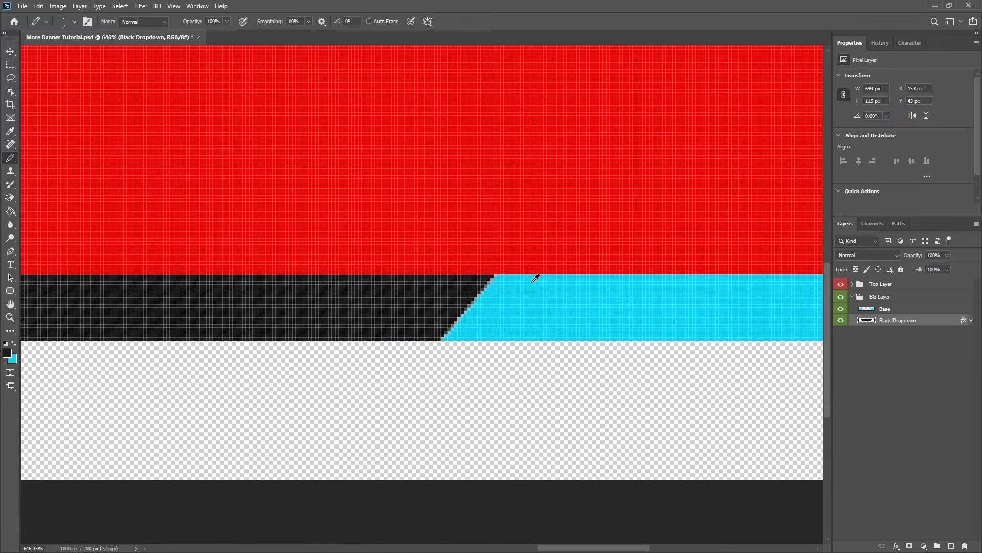
left_click_drag(432, 407, 616, 192)
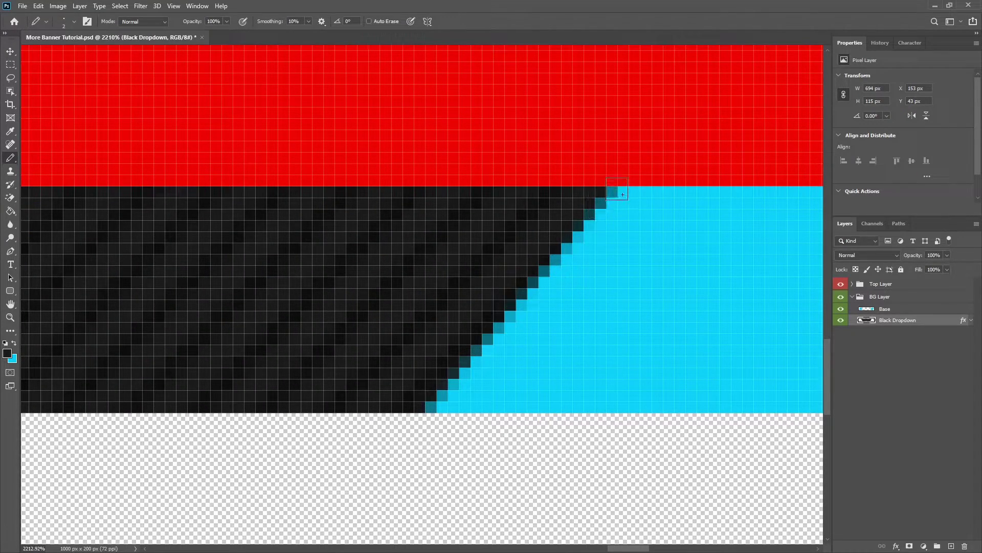
scroll(612, 212, "down", 3)
scroll(758, 79, "down", 3)
scroll(759, 79, "up", 2)
scroll(770, 132, "up", 4)
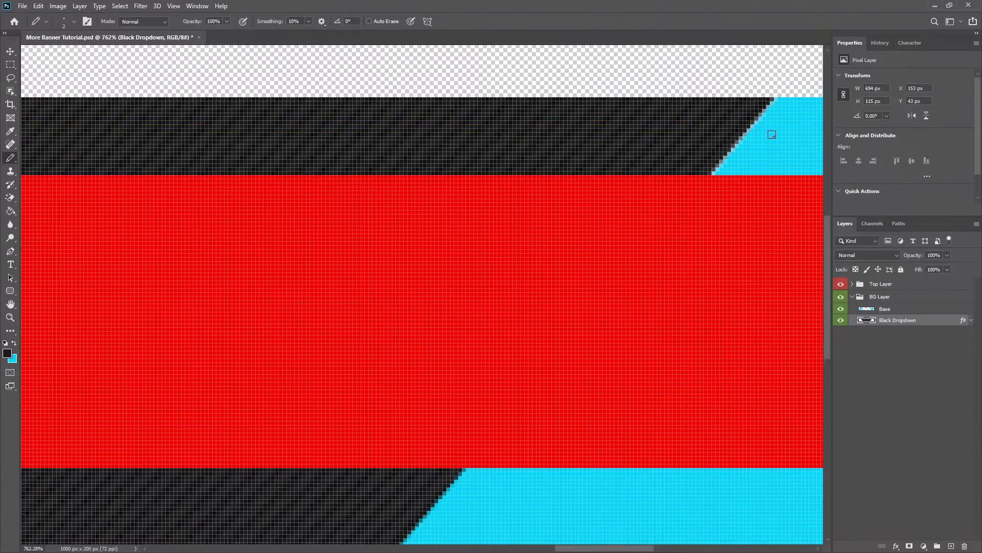
scroll(788, 137, "up", 5)
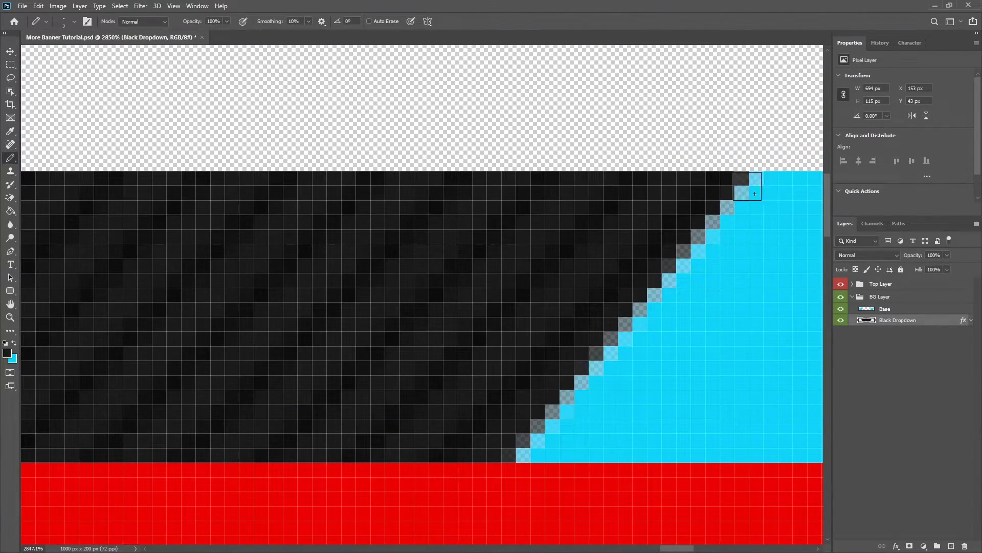
mouse_move(746, 189)
left_mouse_down()
mouse_move(724, 225)
mouse_move(619, 312)
mouse_move(504, 457)
left_mouse_up()
scroll(509, 407, "down", 5)
scroll(351, 270, "down", 2)
scroll(333, 266, "up", 2)
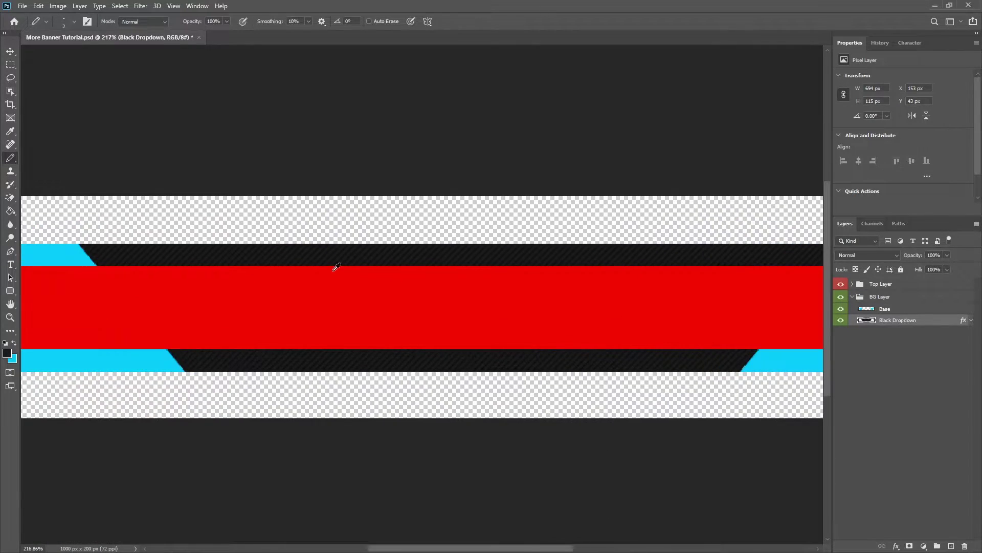
scroll(255, 246, "down", 2)
scroll(283, 258, "up", 2)
Paste the copied layer style onto Base and confirm its Drop Shadow: 60% opacity, 4 px, 20% spread.
right_click(905, 309)
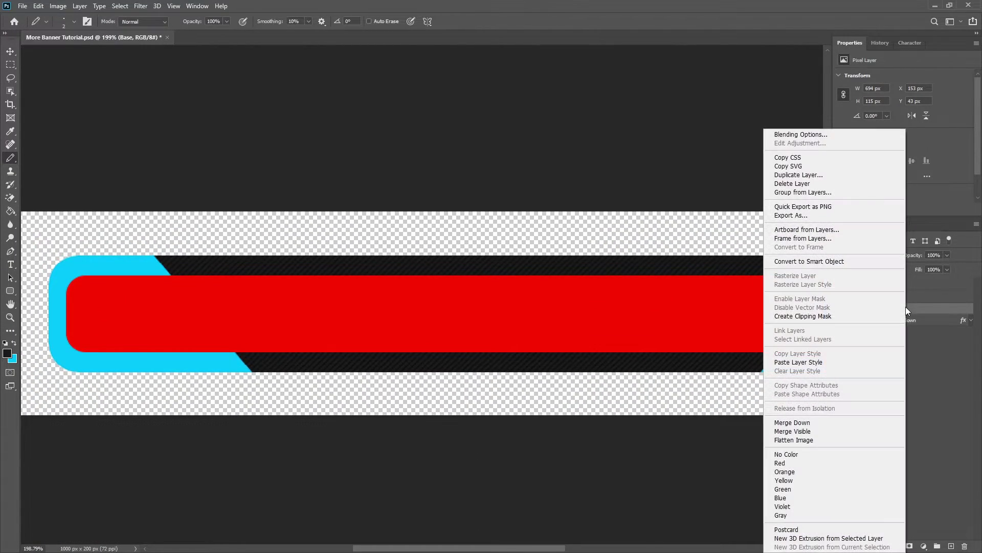
left_click(798, 361)
right_click(903, 309)
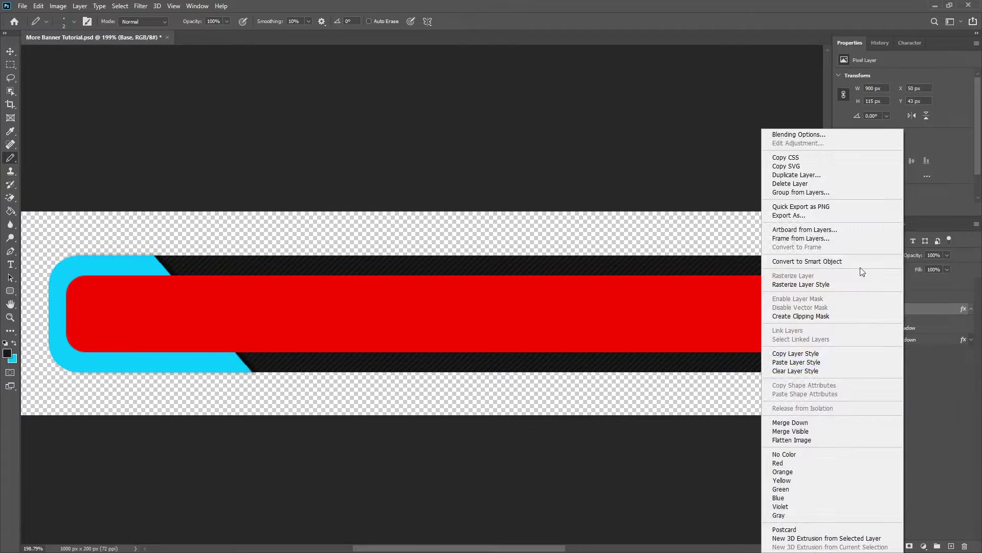
left_click(807, 134)
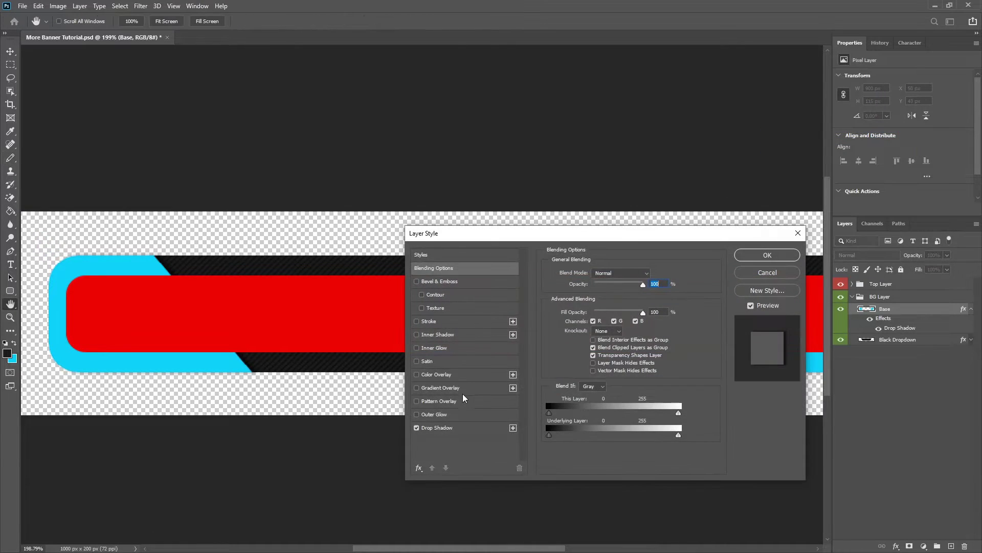
left_click(450, 428)
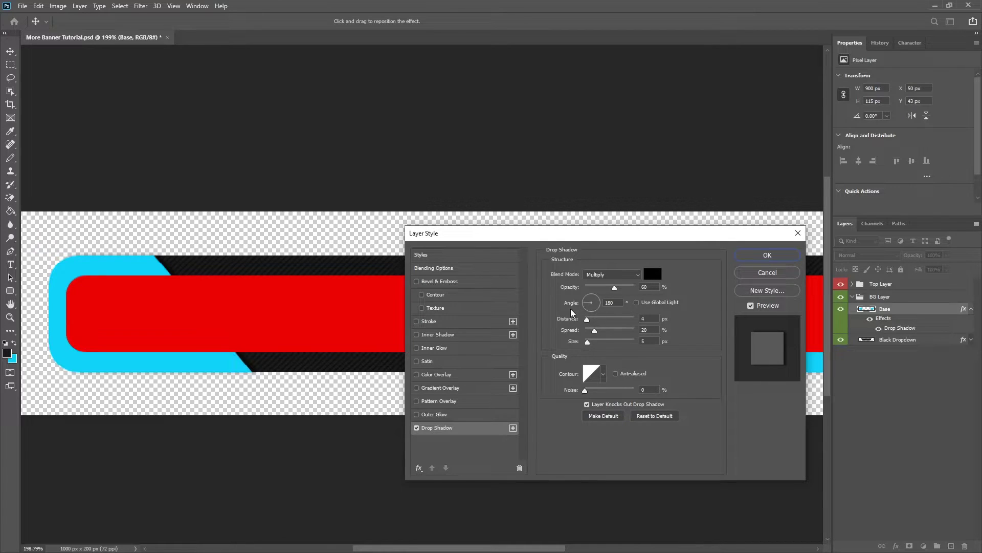
left_click(765, 259)
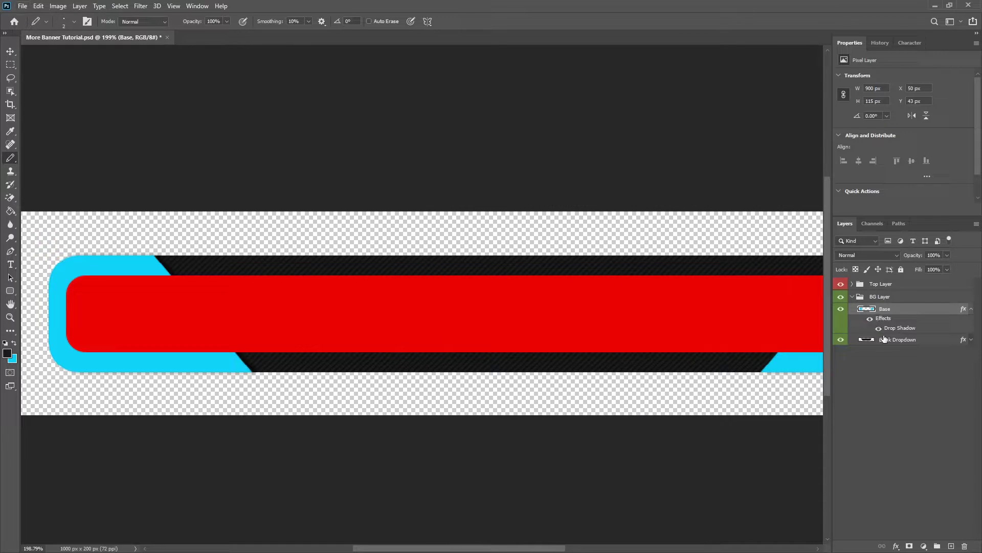
Add a new empty layer and move it below the Black Dropdown layer.
left_click(889, 339)
left_click(951, 546)
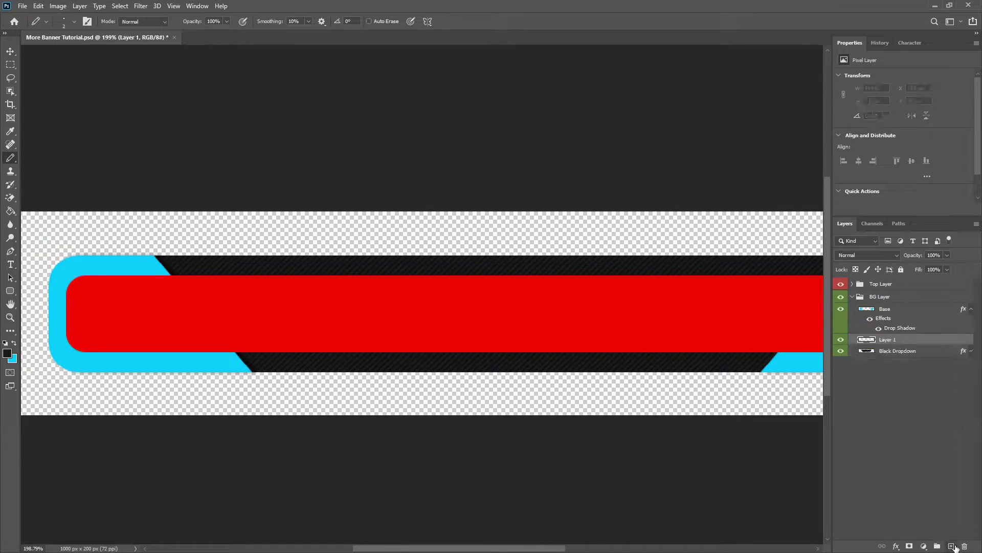
left_click_drag(914, 343, 893, 394)
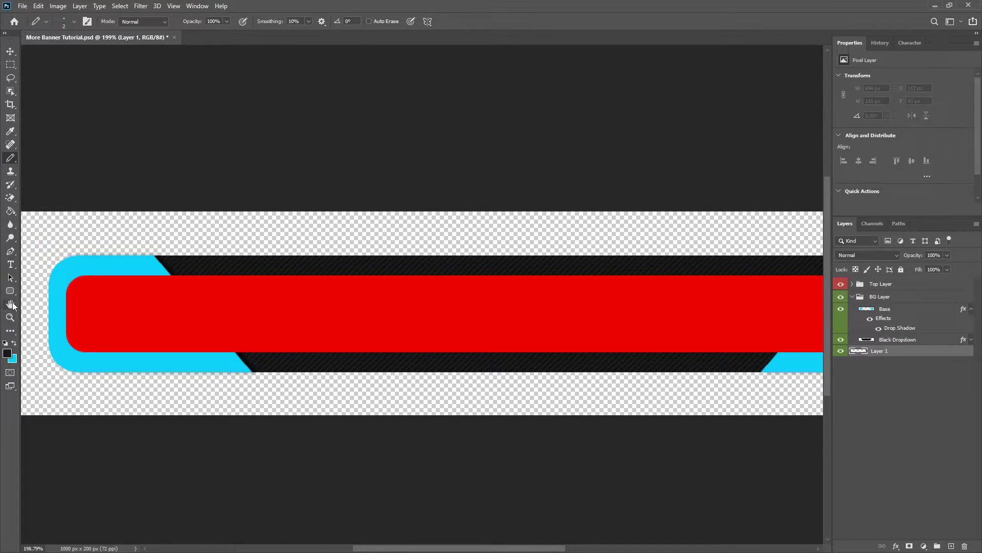
Set the foreground colour to green and fill the new layer with it using the Paint Bucket.
left_click(9, 354)
left_click(587, 210)
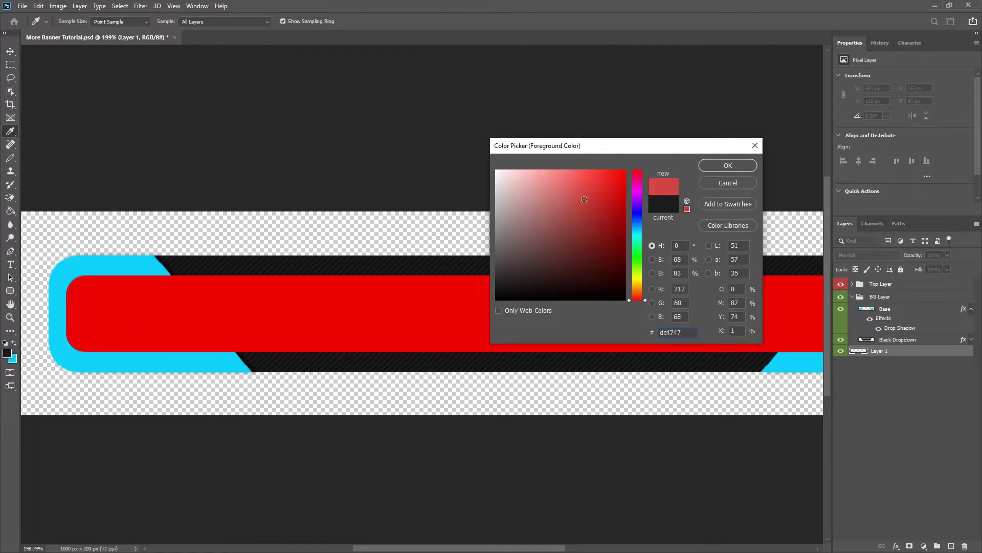
left_click_drag(640, 235, 641, 261)
left_click(727, 166)
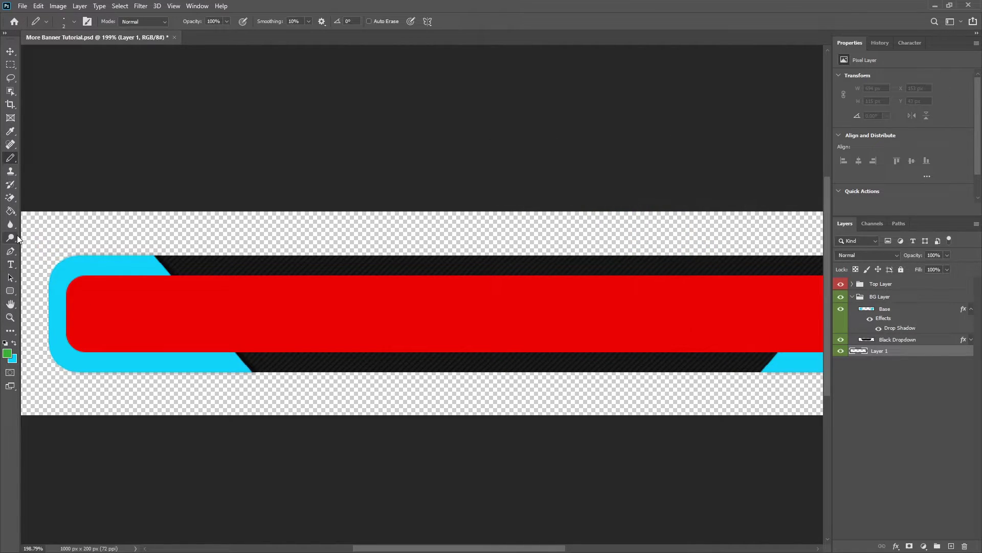
left_click(6, 210)
left_click(44, 217)
scroll(58, 271, "up", 3)
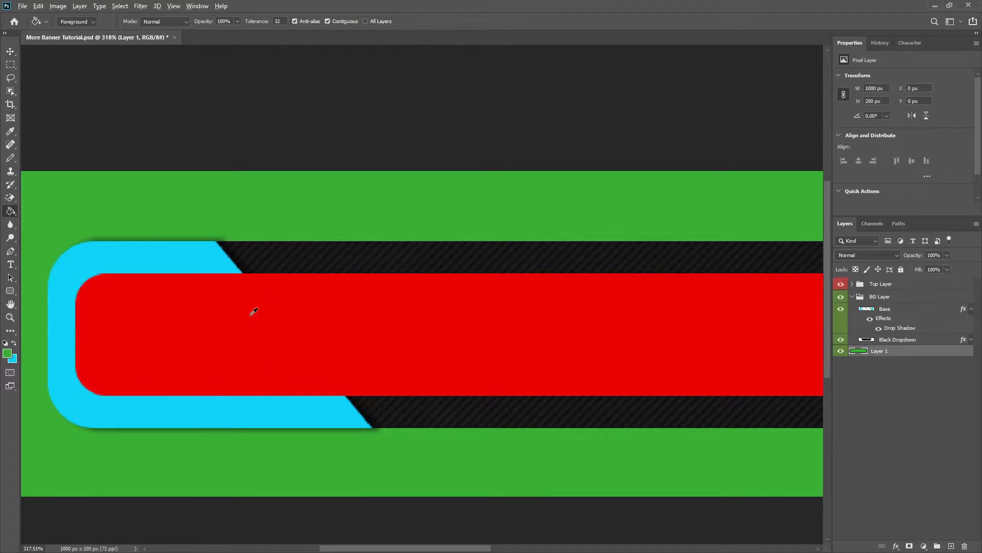
scroll(252, 309, "down", 5)
scroll(68, 259, "up", 5)
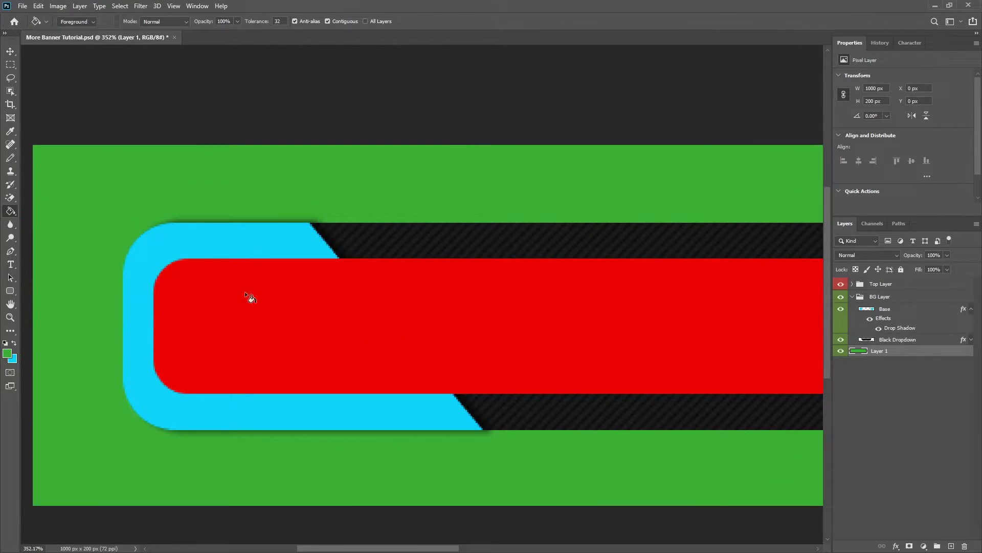
Copy the Base layer's style, then clear the drop shadow from Base.
left_click(906, 313)
right_click(901, 314)
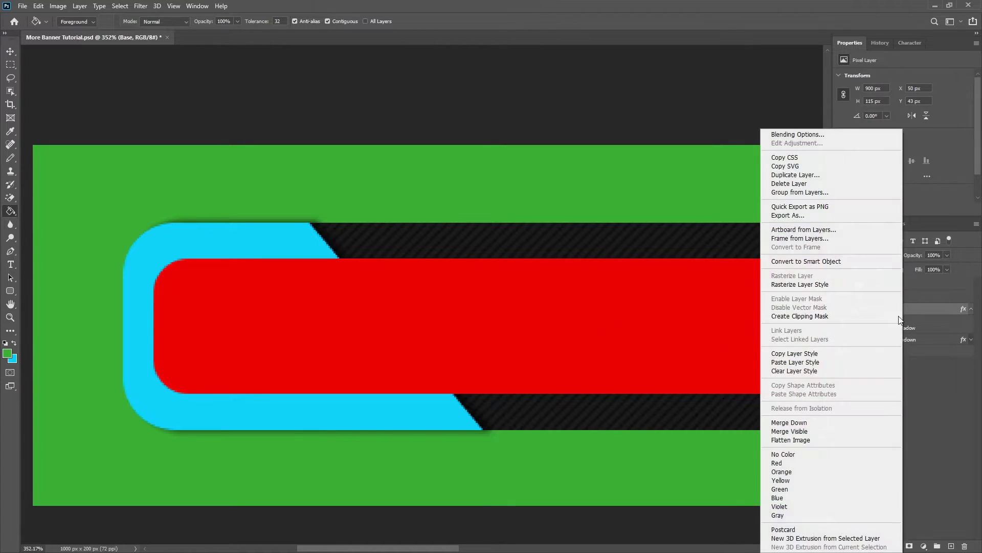
left_click(895, 351)
right_click(912, 311)
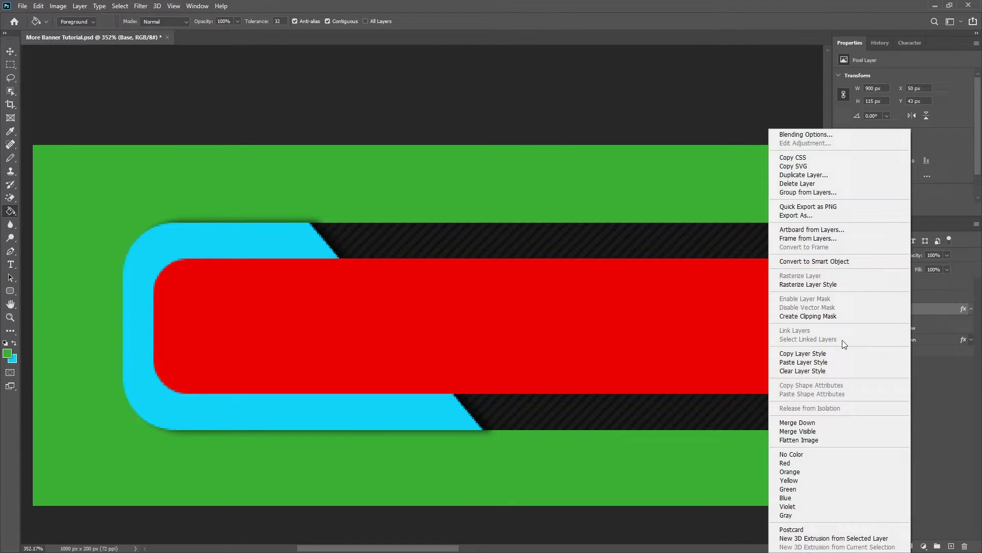
left_click(926, 388)
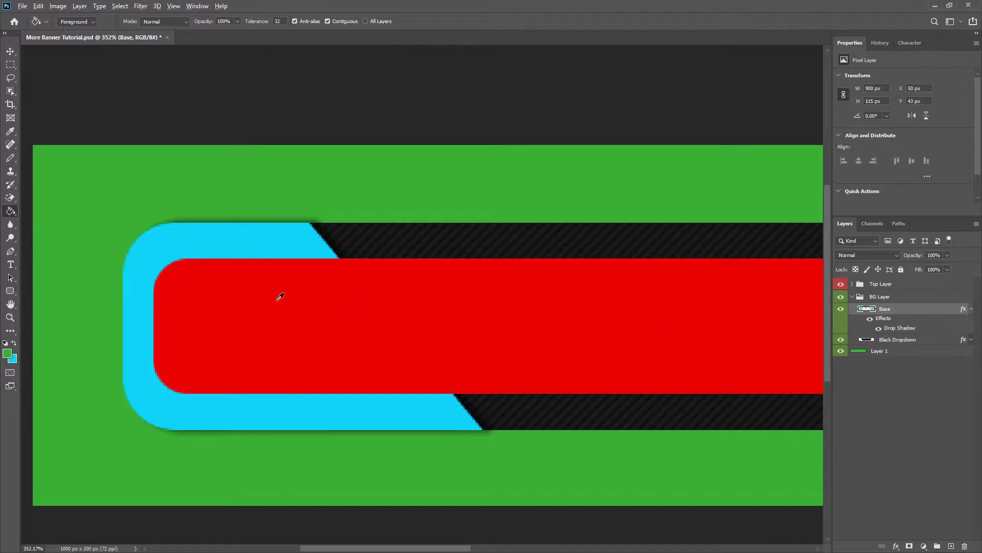
scroll(280, 297, "down", 5)
scroll(203, 244, "up", 3)
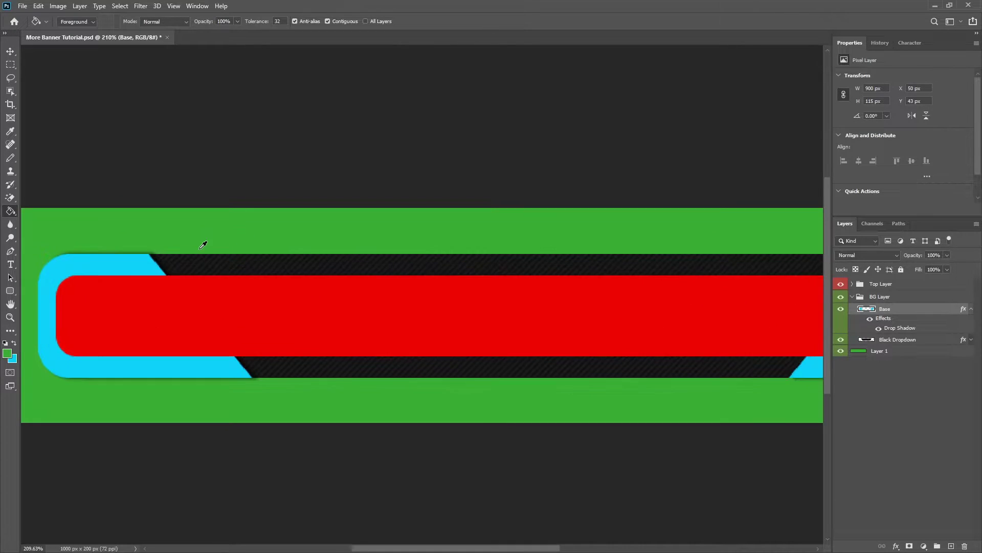
right_click(895, 312)
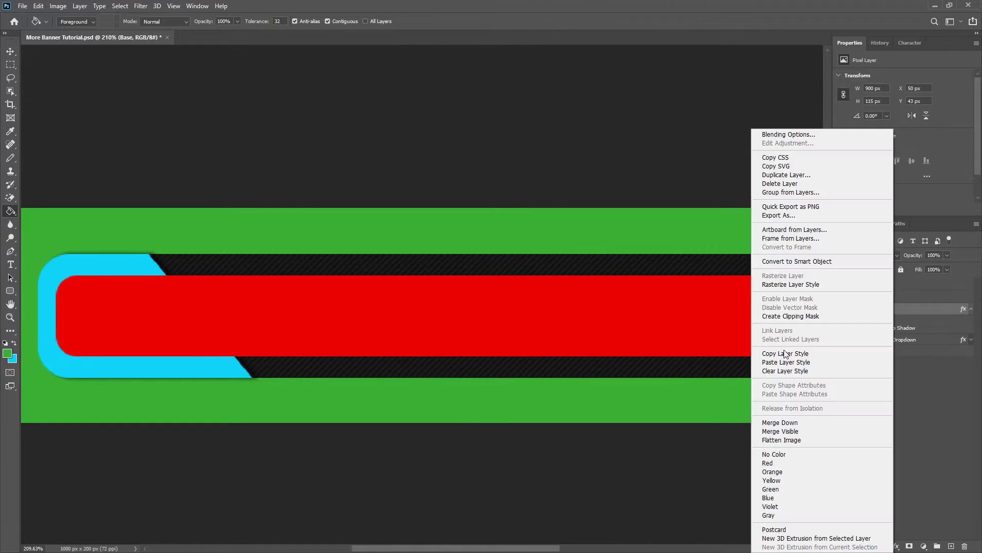
left_click(788, 371)
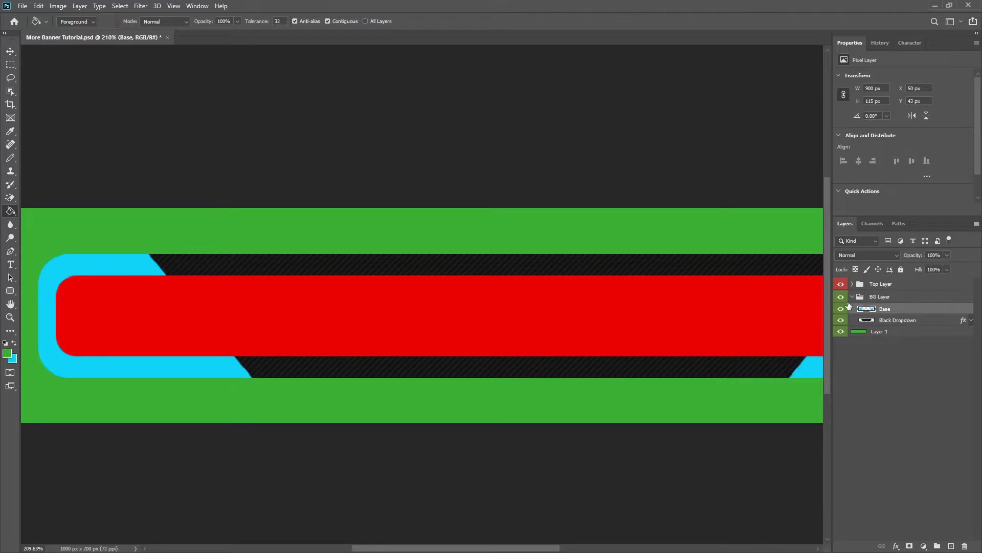
Copy the frame's left part to a new layer with Ctrl+J and delete it from Base.
left_click(10, 65)
scroll(118, 304, "down", 3)
left_click_drag(96, 237, 285, 357)
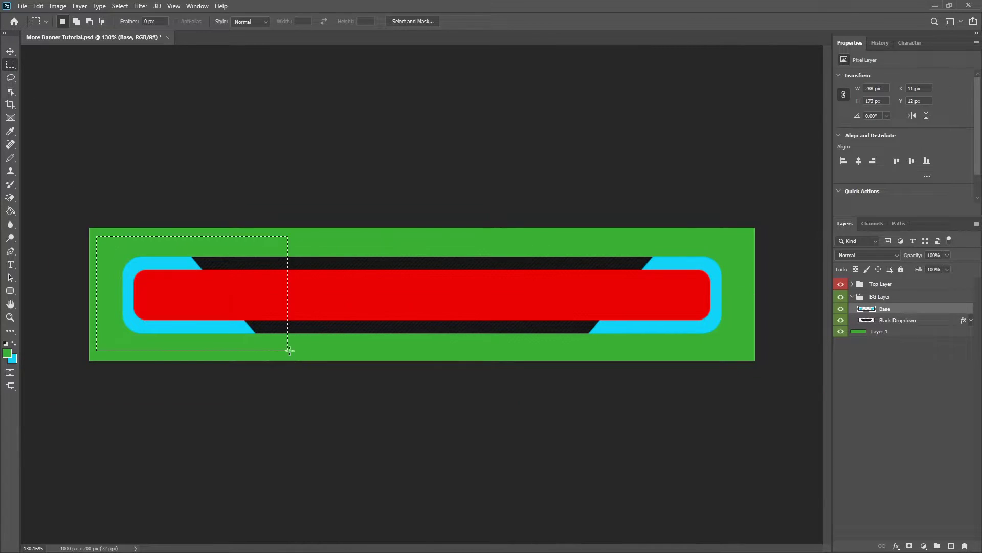
key("ctrl+j")
left_click(896, 321)
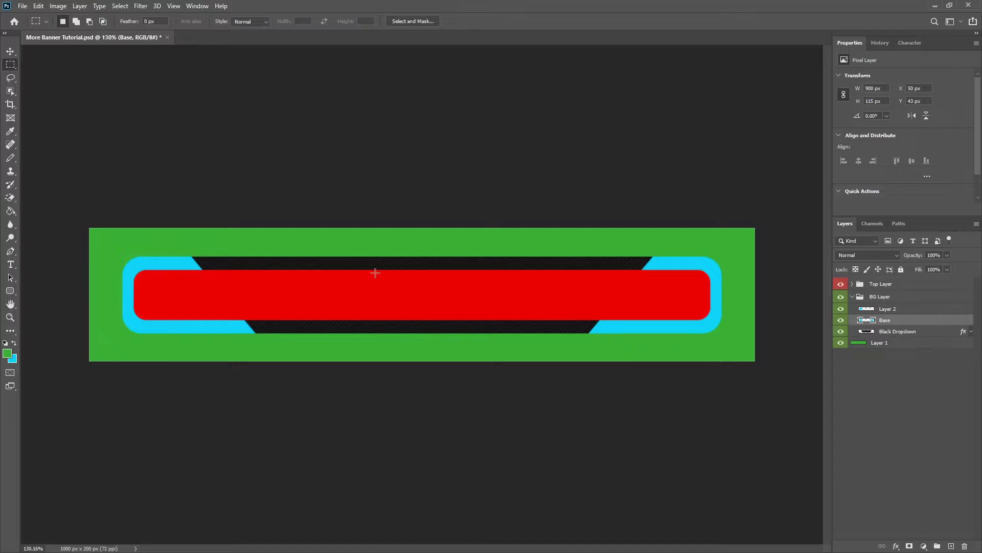
left_click_drag(81, 233, 296, 345)
key("Delete")
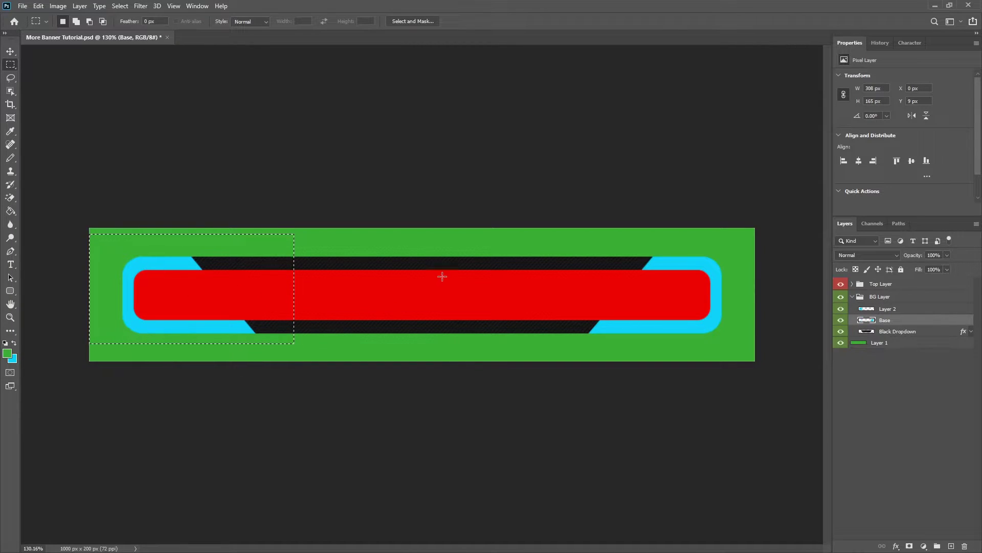
key("ctrl+d")
Rename Base to 'Right Blue' and Layer 2 to 'Left Blue'.
double_click(890, 321)
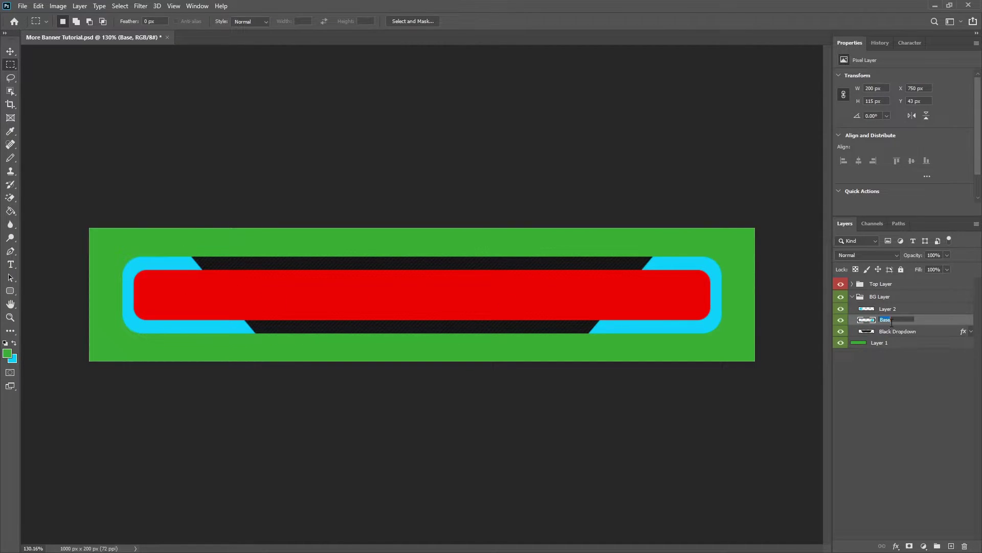
type("Right Blue")
key("Return")
double_click(890, 308)
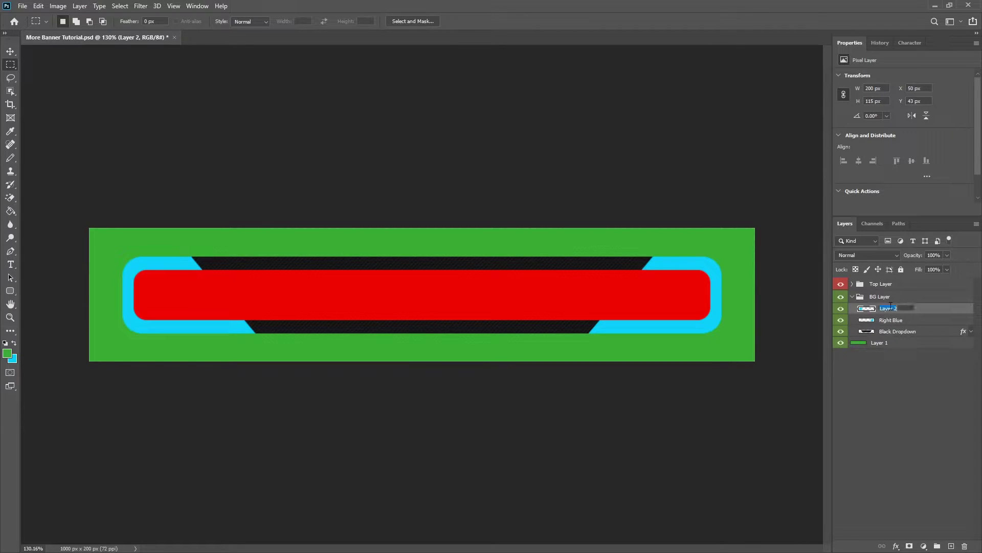
type("Left Blue")
key("Return")
Paste the copied drop shadow onto Left Blue and rasterize the layer style.
right_click(890, 310)
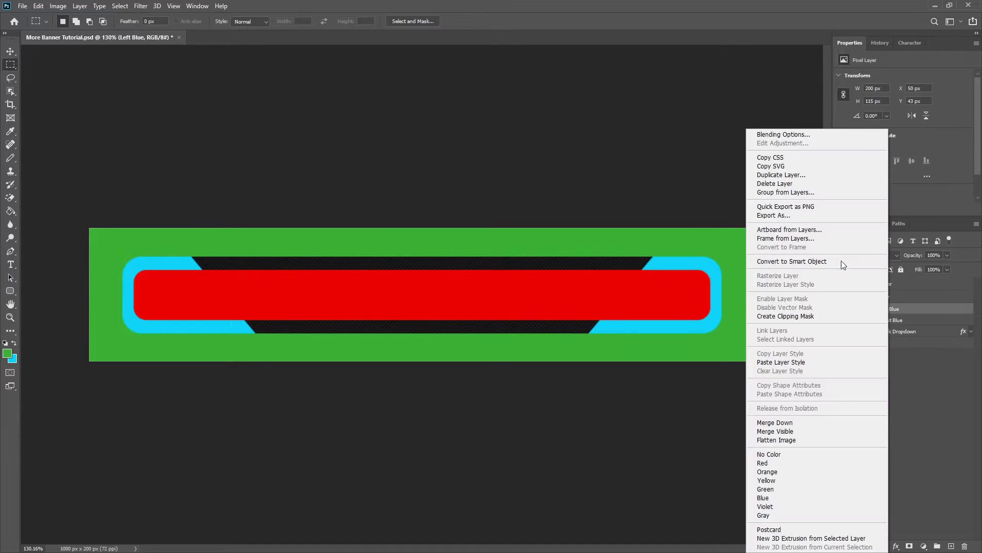
left_click(789, 362)
right_click(923, 309)
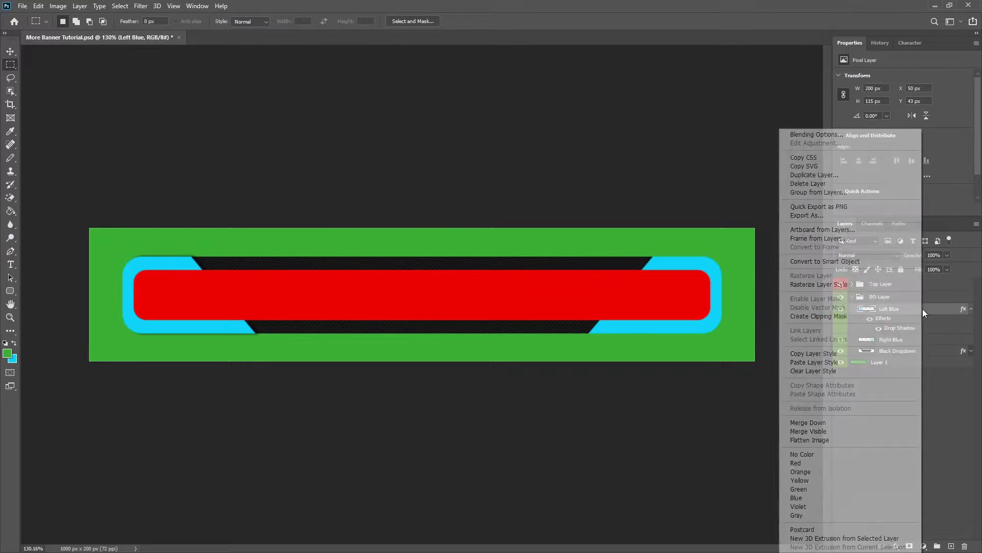
left_click(846, 284)
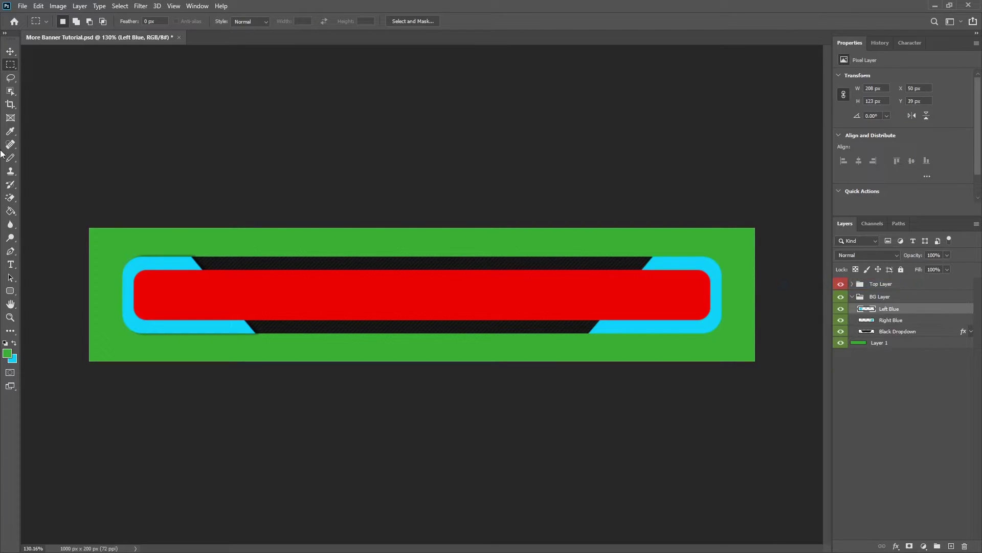
Delete the shadow strips above and below Left Blue.
scroll(80, 247, "up", 8)
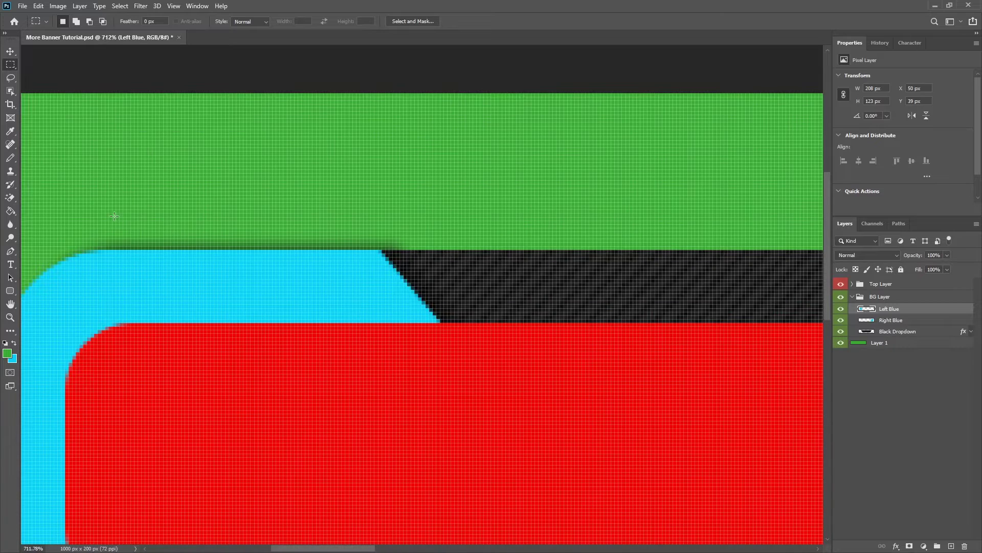
left_click_drag(57, 199, 63, 201)
left_click_drag(220, 215, 476, 250)
key("Delete")
key("ctrl+d")
scroll(274, 365, "down", 6)
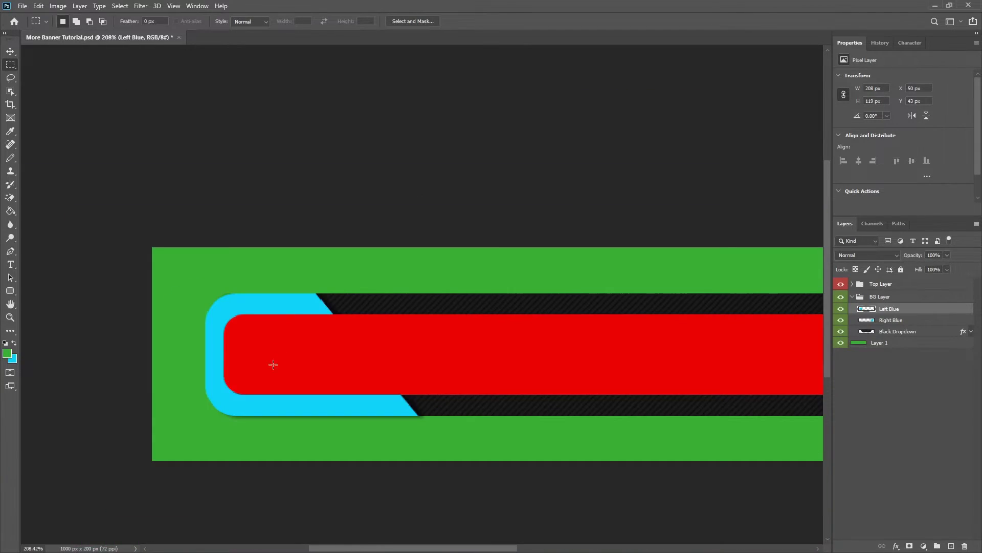
scroll(282, 444, "up", 3)
left_click_drag(74, 461, 609, 388)
key("Delete")
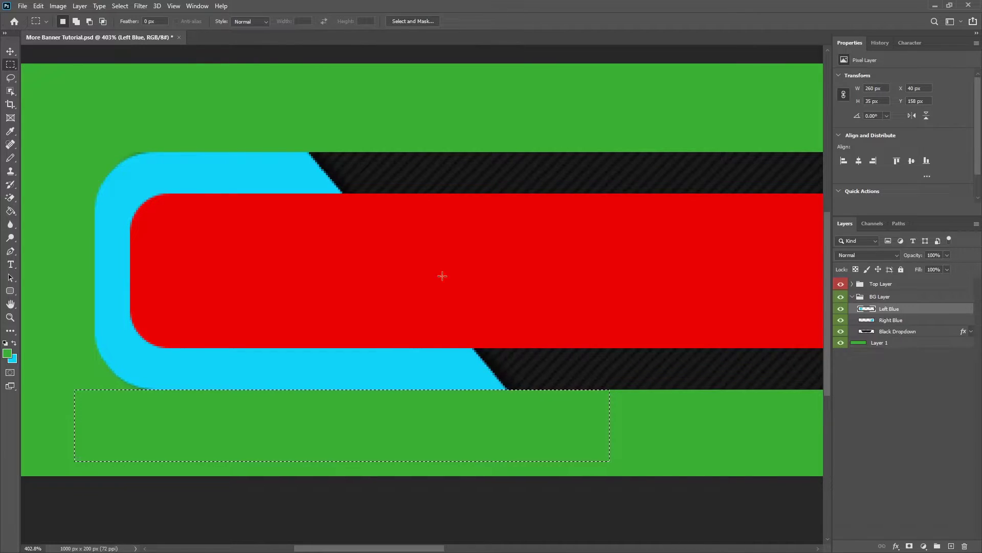
key("ctrl+d")
scroll(335, 153, "down", 5)
scroll(138, 280, "up", 8)
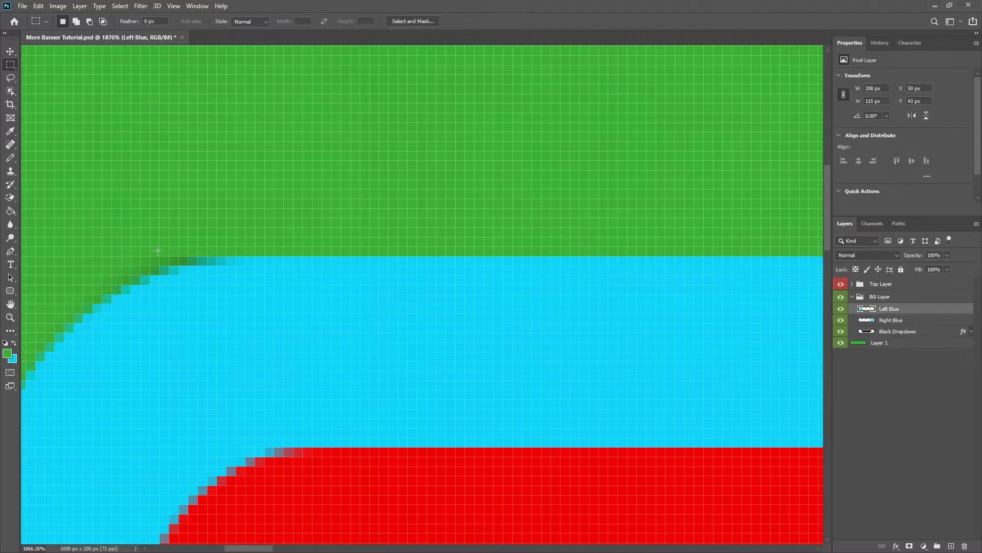
Delete the dark shadow pixels along Left Blue's top-left corner curve.
left_click_drag(151, 265, 190, 243)
key("Delete")
key("ctrl+d")
scroll(57, 254, "down", 6)
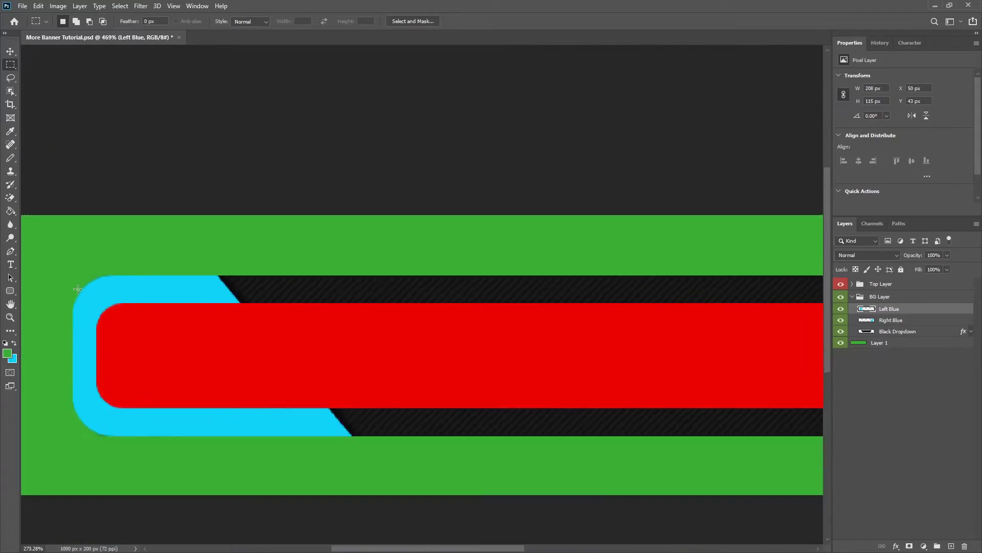
scroll(56, 253, "up", 2)
scroll(56, 254, "up", 4)
Start a Pen path with its first anchor on the corner edge.
left_click(10, 251)
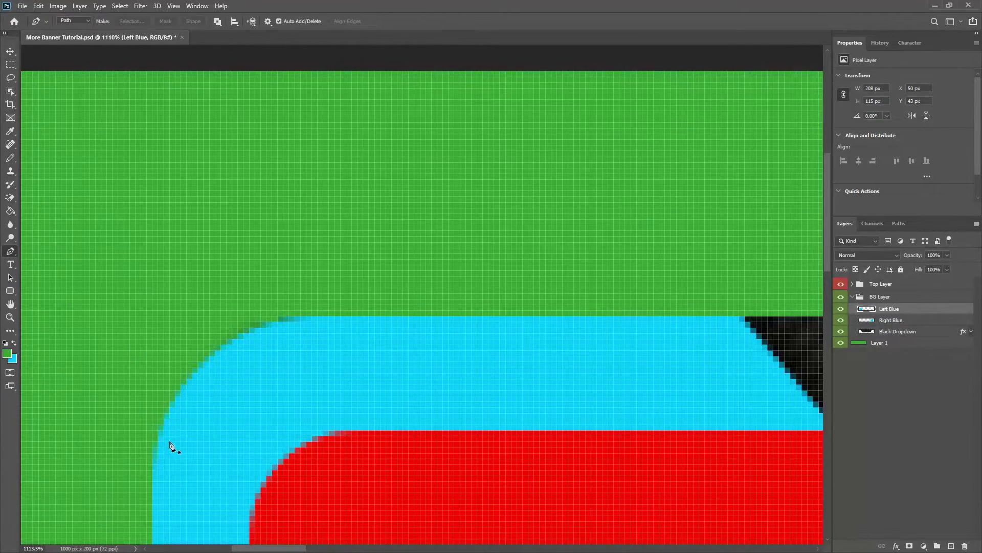
scroll(171, 450, "up", 3)
left_click(143, 461)
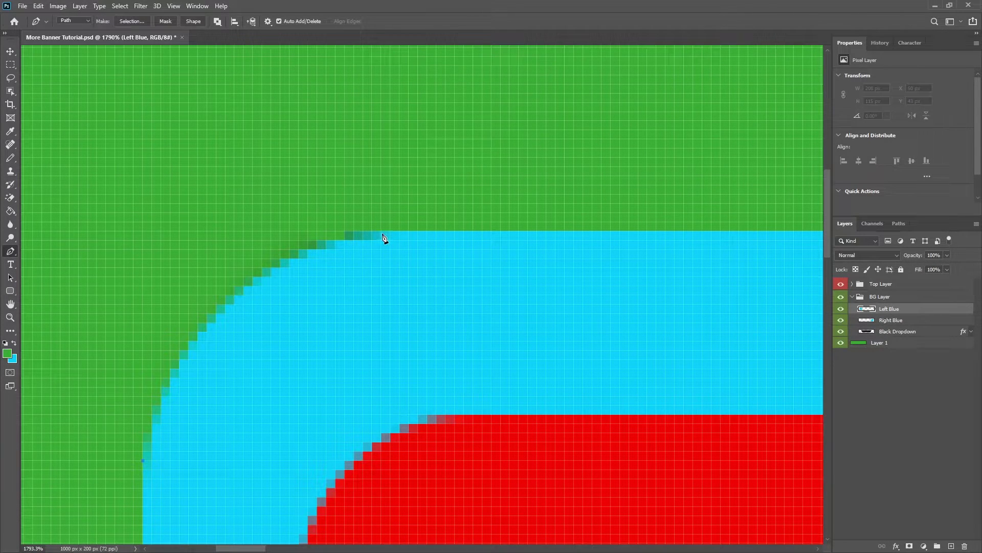
left_click_drag(417, 241, 597, 196)
left_click_drag(585, 207, 583, 206)
left_click_drag(225, 139, 74, 152)
left_click(50, 349)
left_click(143, 463)
right_click(131, 352)
left_click(158, 161)
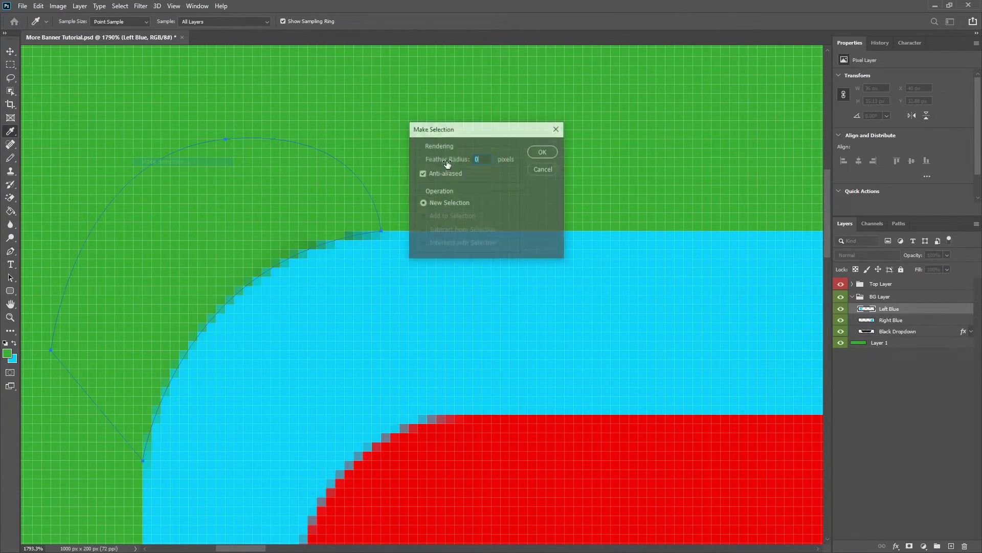
left_click(541, 152)
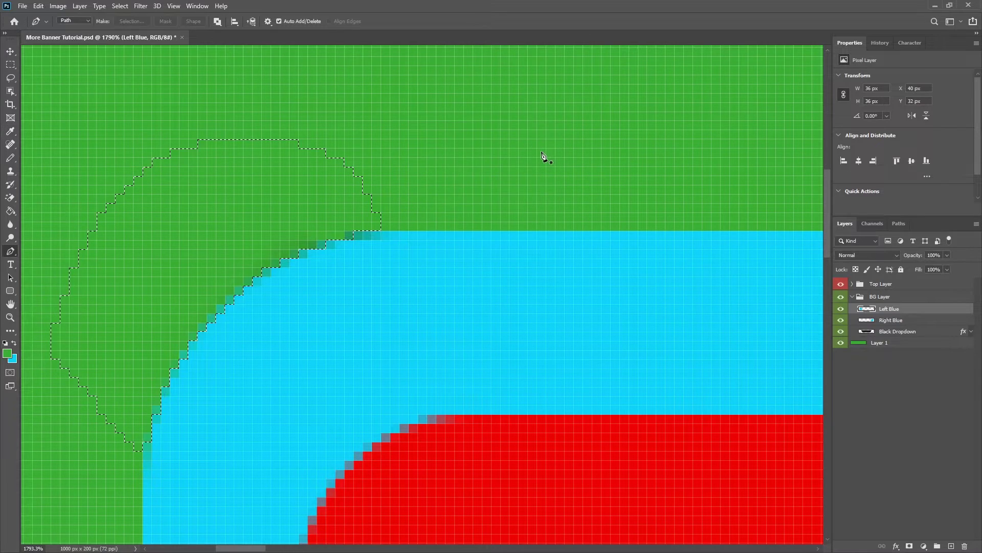
left_click(10, 64)
right_click(179, 144)
left_click(195, 148)
scroll(244, 370, "down", 5)
Paste the copied drop shadow onto Right Blue and change its angle to 0.
scroll(245, 394, "down", 3)
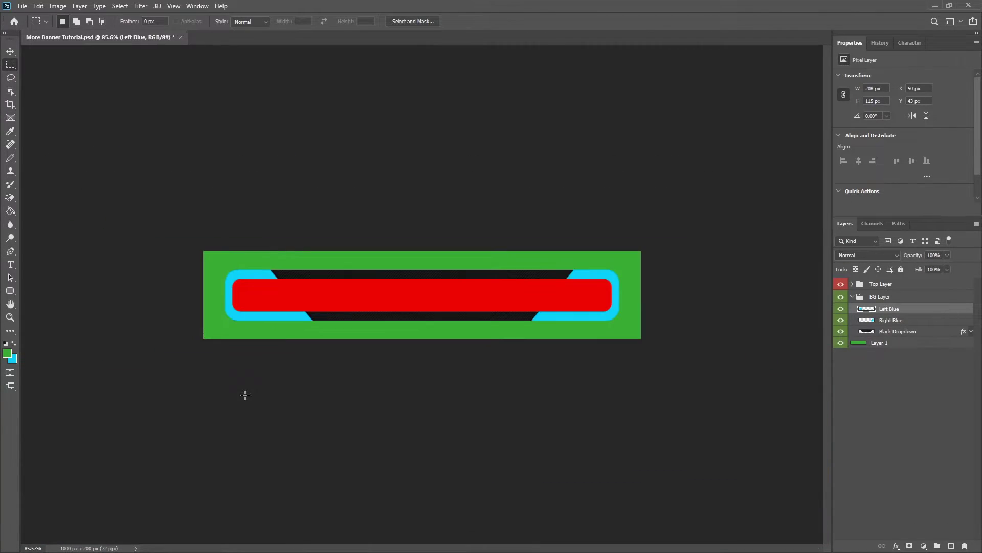
scroll(419, 329, "up", 3)
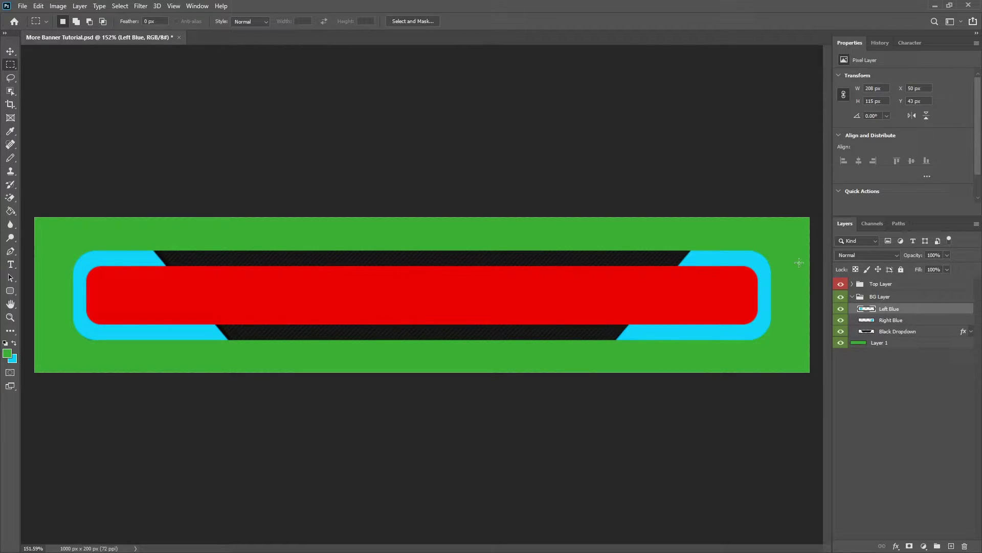
right_click(914, 321)
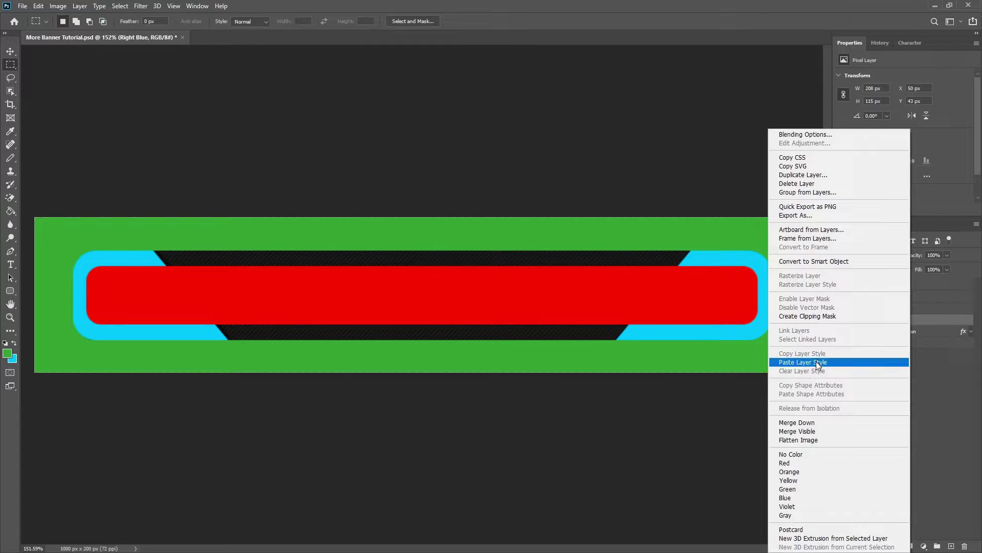
left_click(819, 363)
right_click(909, 326)
left_click(783, 132)
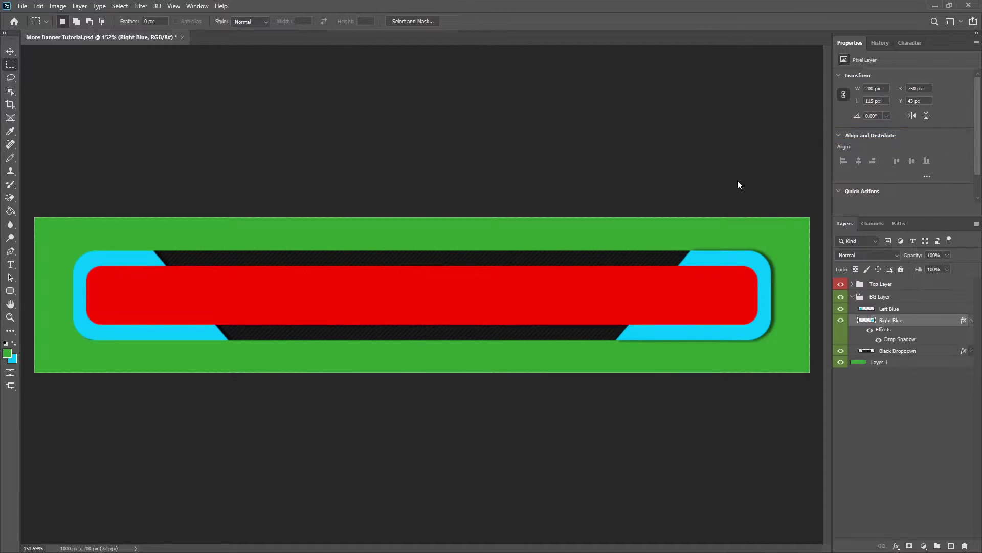
left_click(437, 427)
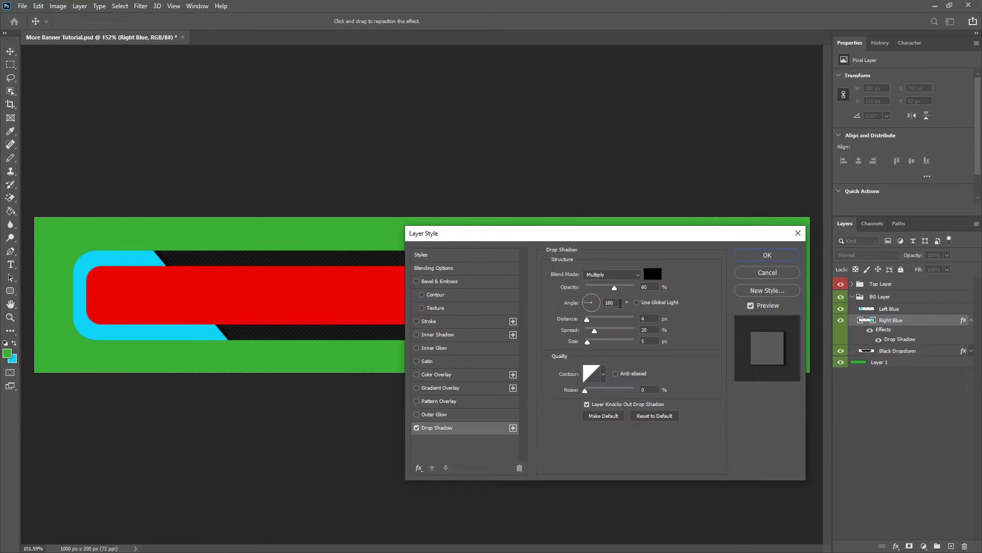
type("0")
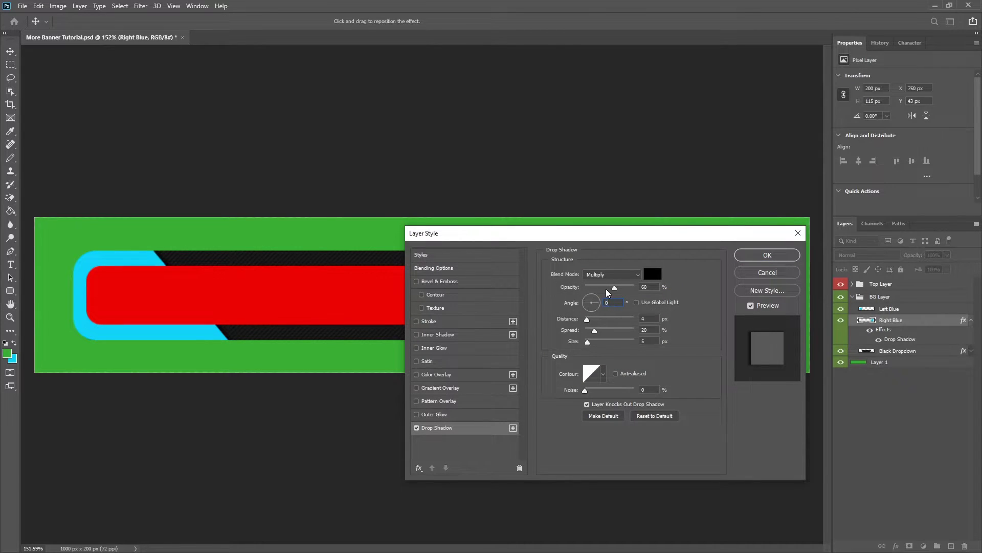
left_click(767, 255)
scroll(772, 275, "up", 1)
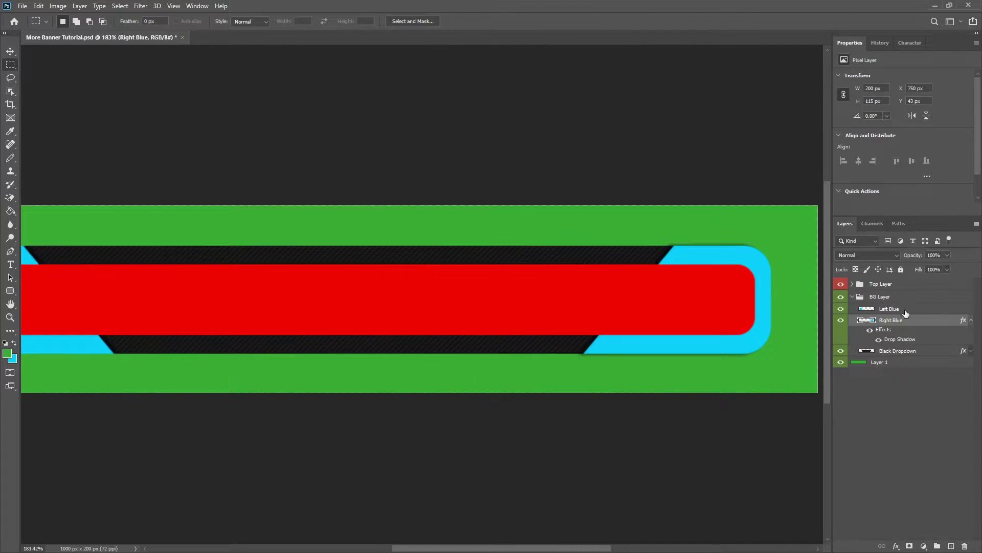
Rasterize Right Blue's layer style and delete the shadow strip below it.
right_click(910, 325)
left_click(842, 282)
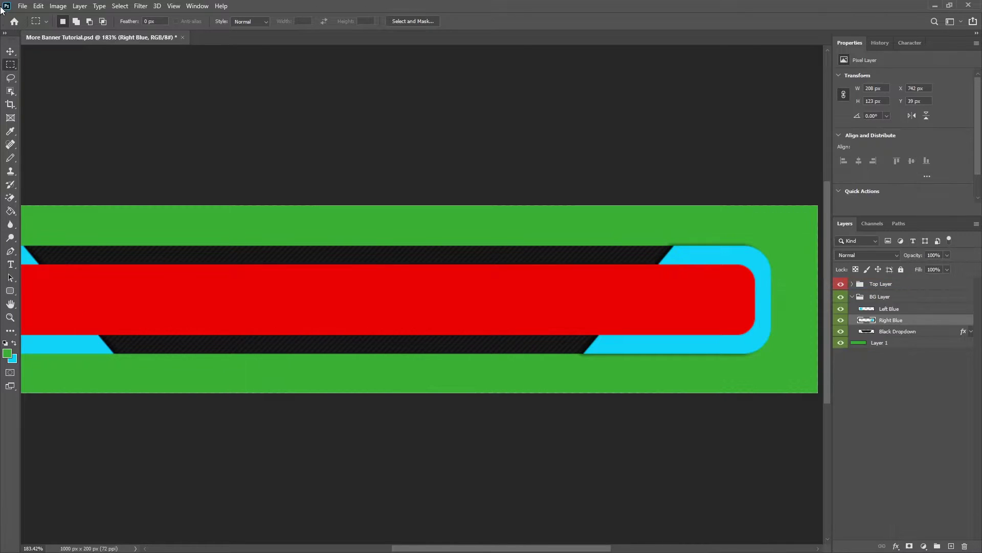
scroll(778, 383, "up", 5)
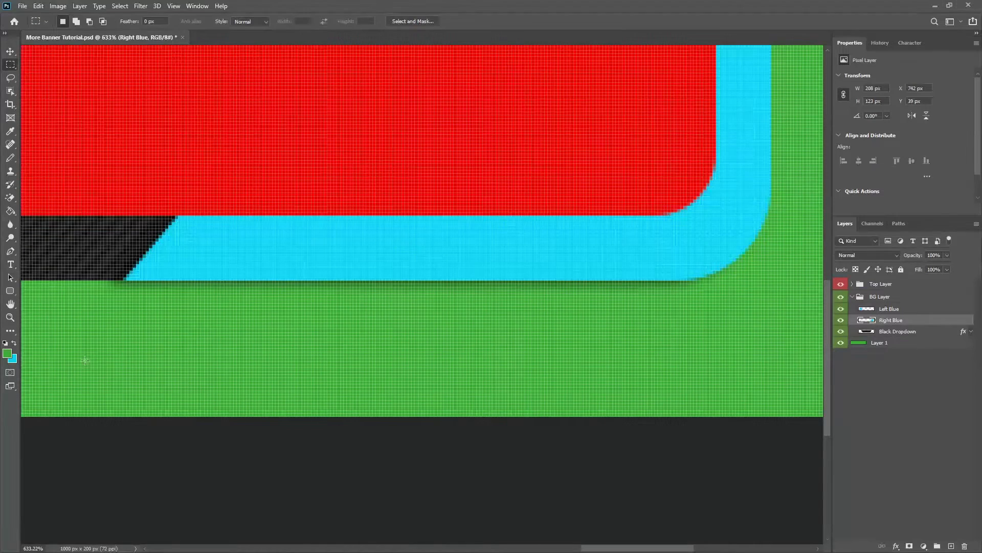
left_click_drag(81, 361, 794, 280)
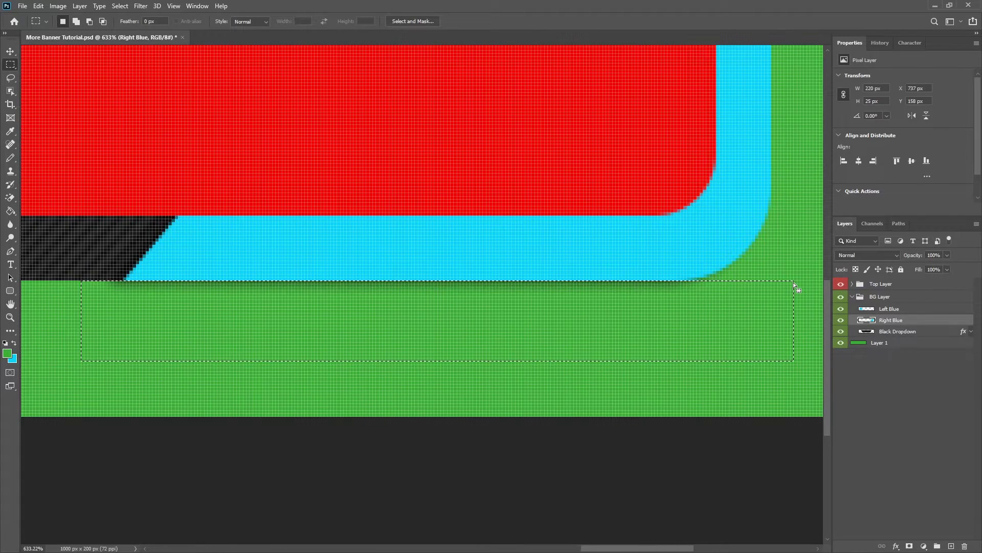
key("Delete")
key("ctrl+d")
scroll(636, 121, "down", 5)
scroll(413, 114, "up", 4)
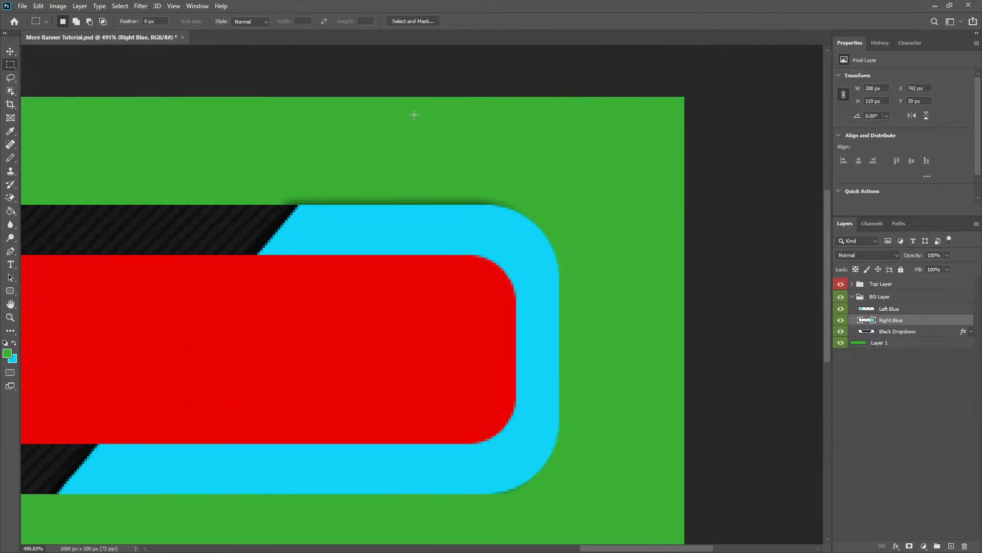
Delete the shadow strip above Right Blue.
left_click_drag(213, 160, 577, 204)
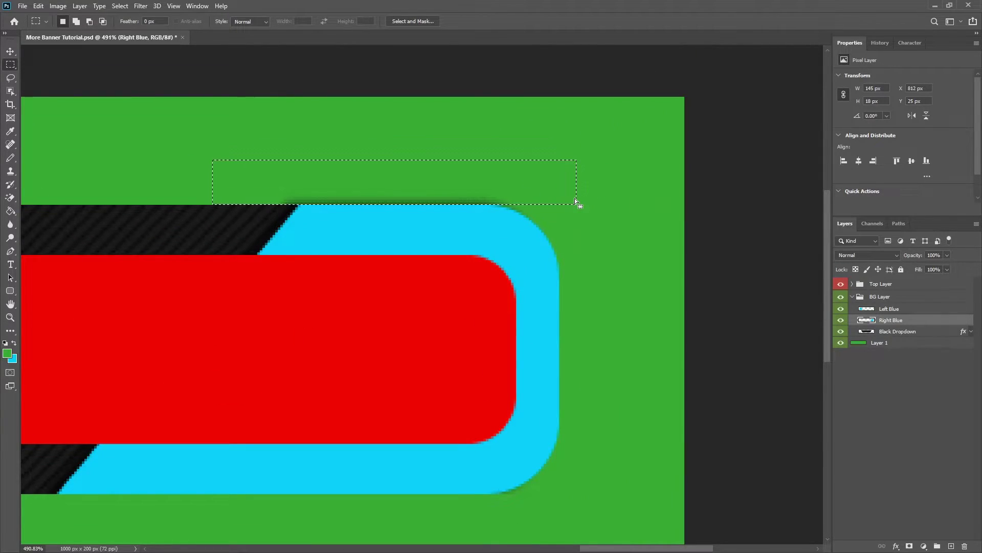
key("Delete")
key("ctrl+d")
scroll(563, 219, "down", 5)
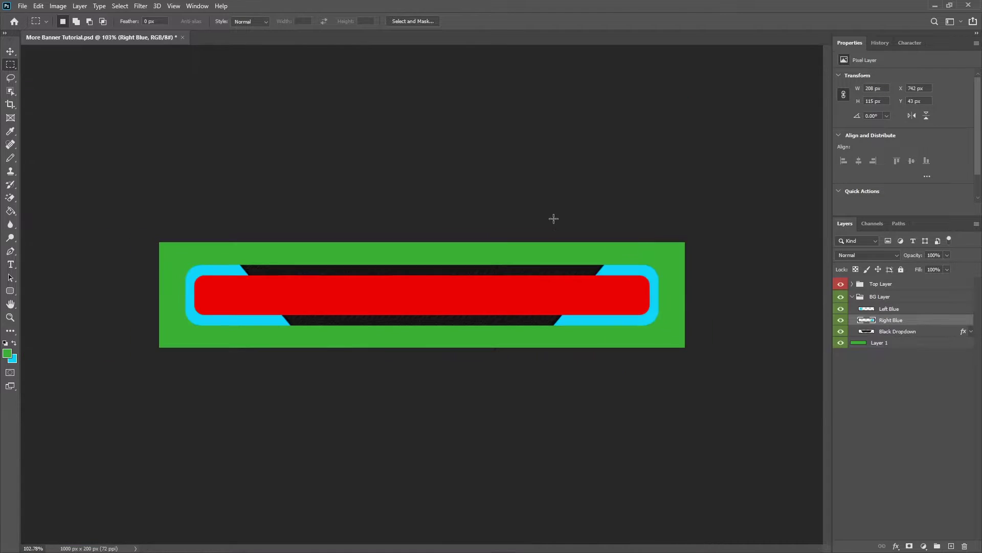
scroll(442, 275, "up", 1)
scroll(478, 284, "up", 1)
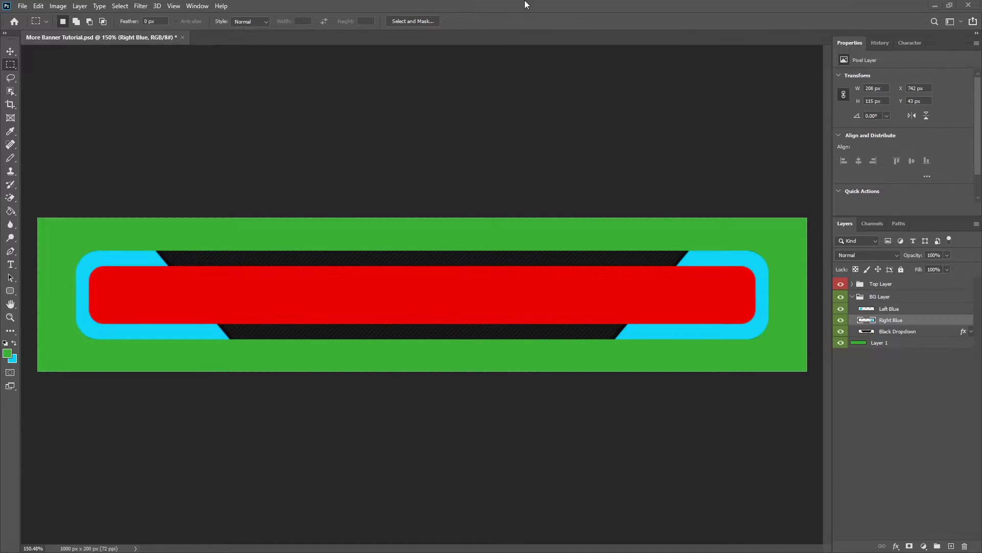
scroll(320, 336, "down", 2)
scroll(230, 313, "up", 2)
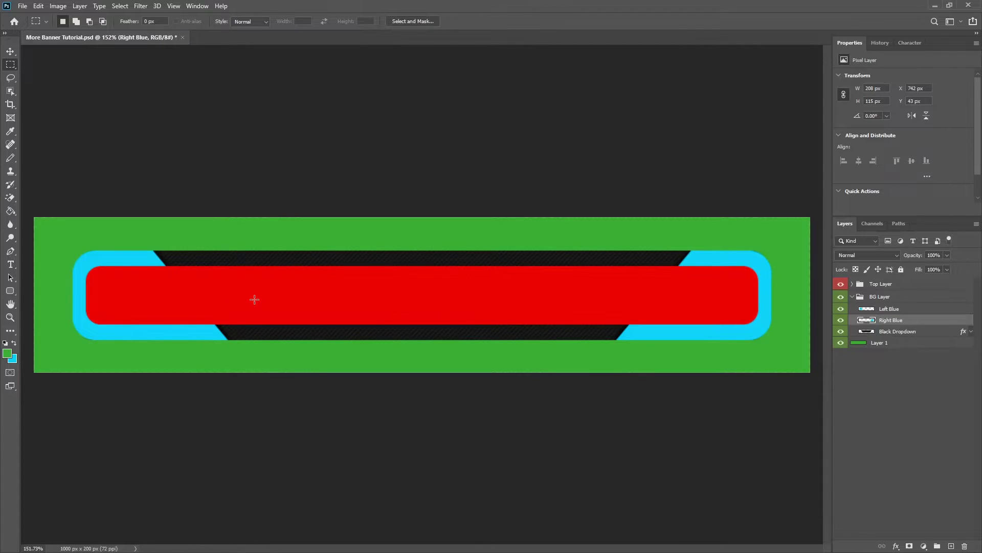
Group Left Blue and Right Blue into a group named 'Blue Stuff'.
left_click(902, 310, "shift")
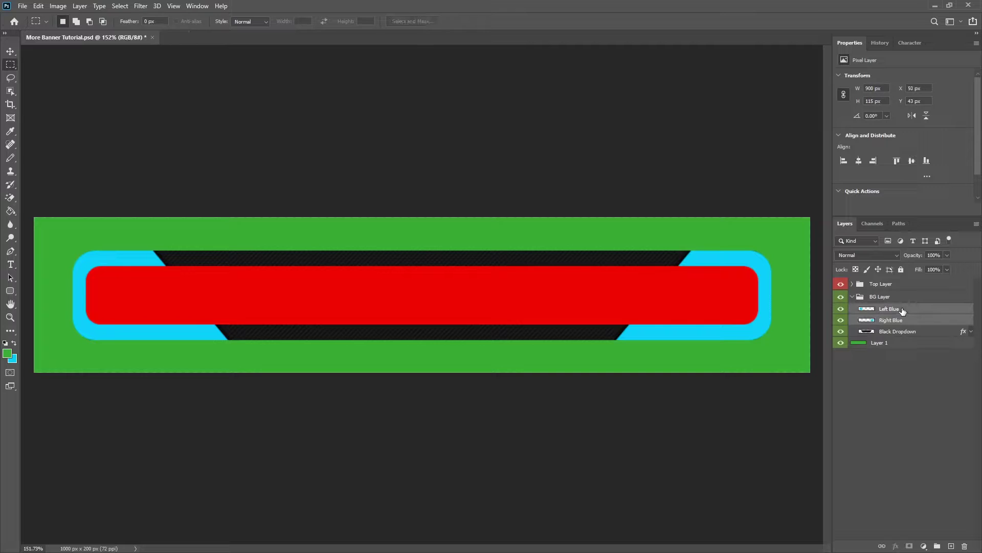
key("ctrl+g")
double_click(888, 309)
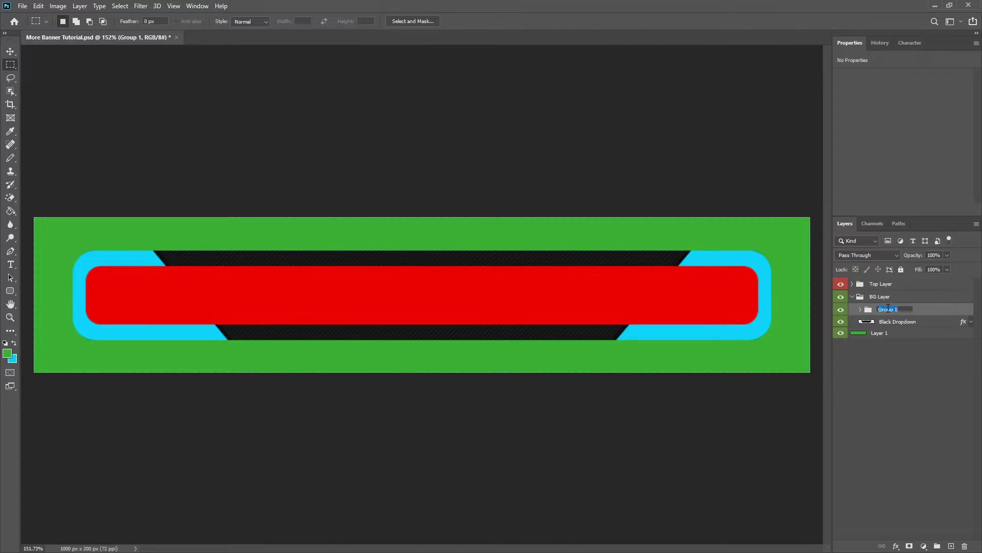
key("Return")
Delete the green Layer 1 and add a new empty layer above Left Blue in Blue Stuff.
left_click(876, 333)
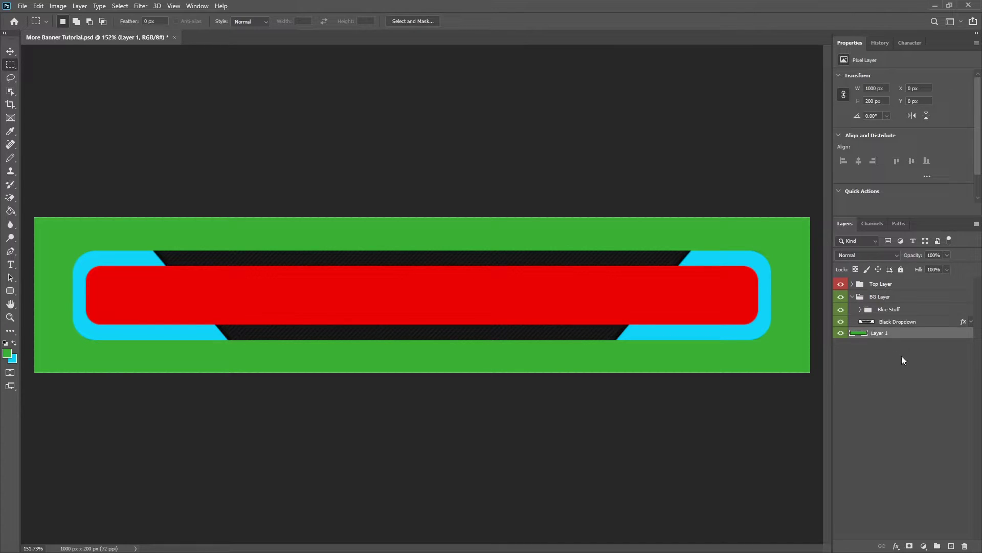
key("Delete")
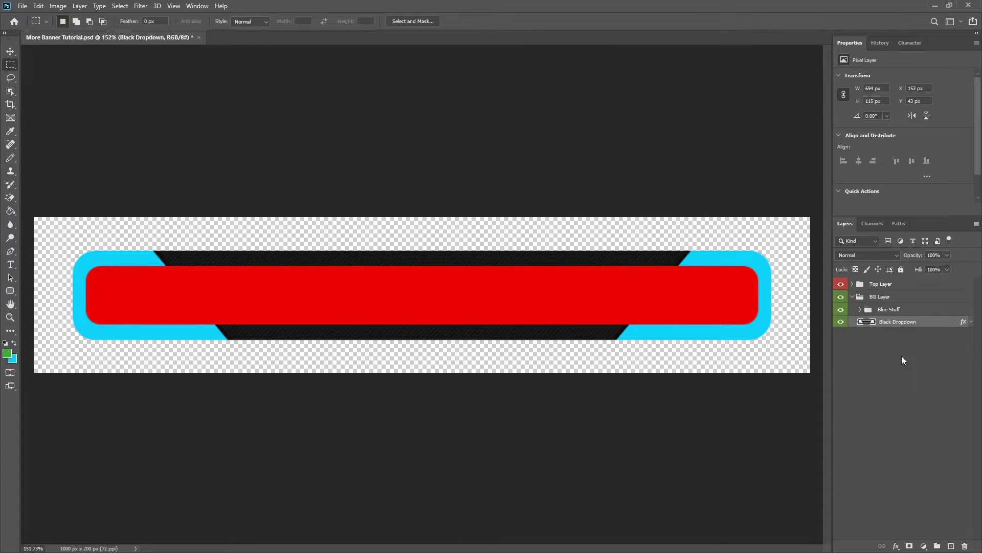
left_click(861, 309)
left_click(894, 326)
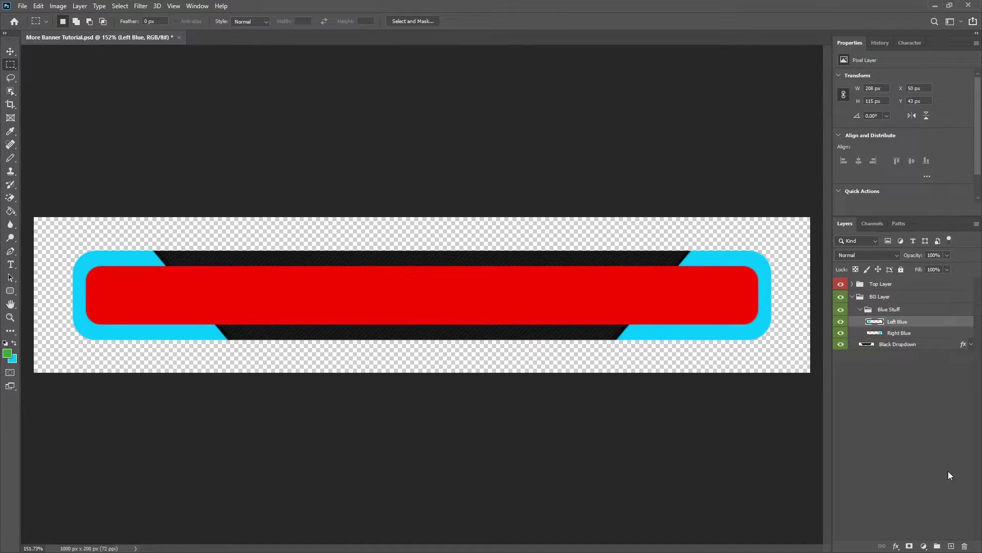
left_click(953, 546)
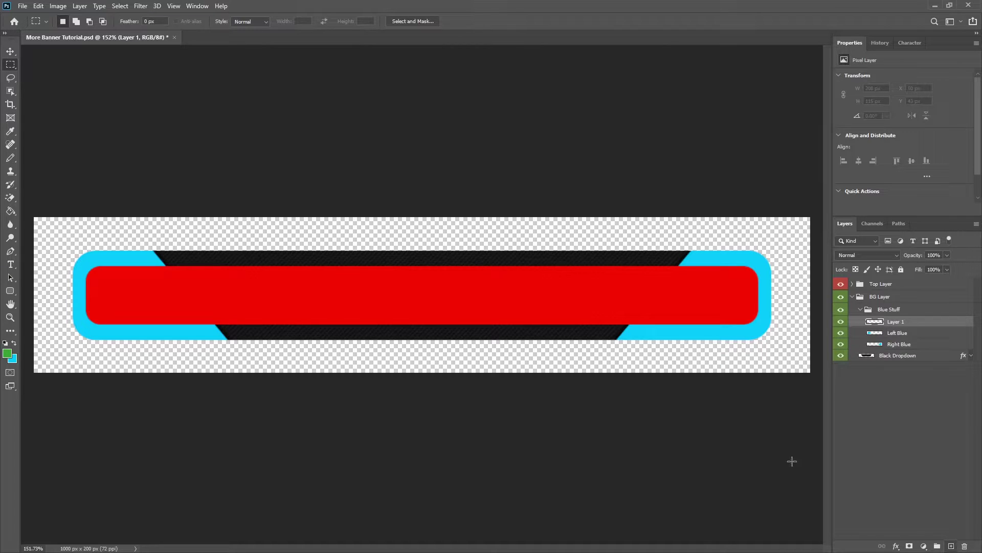
Draw a closed four-corner parallelogram path with the Pen tool at the top-left corner.
left_click(11, 251)
scroll(72, 253, "up", 6)
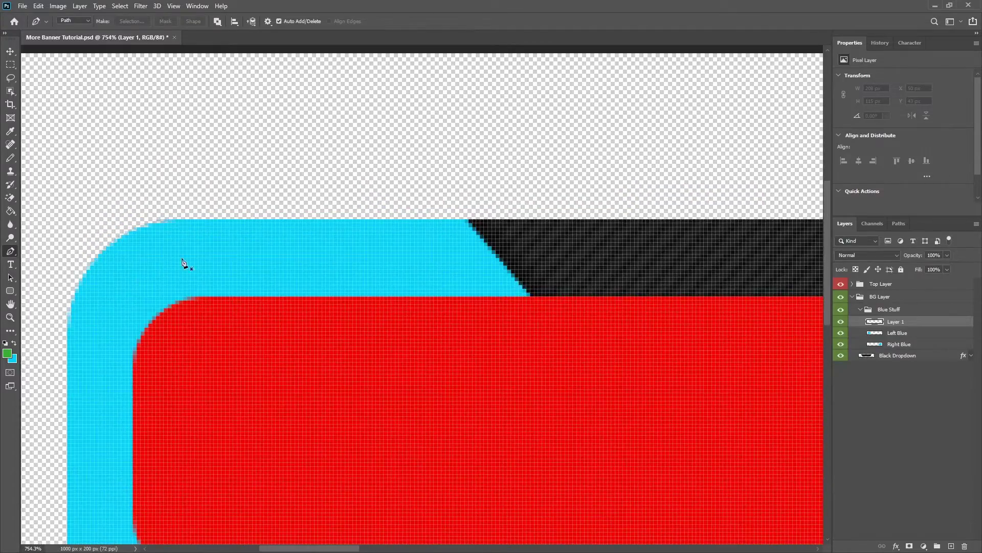
scroll(198, 246, "up", 4)
scroll(334, 279, "down", 4)
scroll(274, 261, "up", 4)
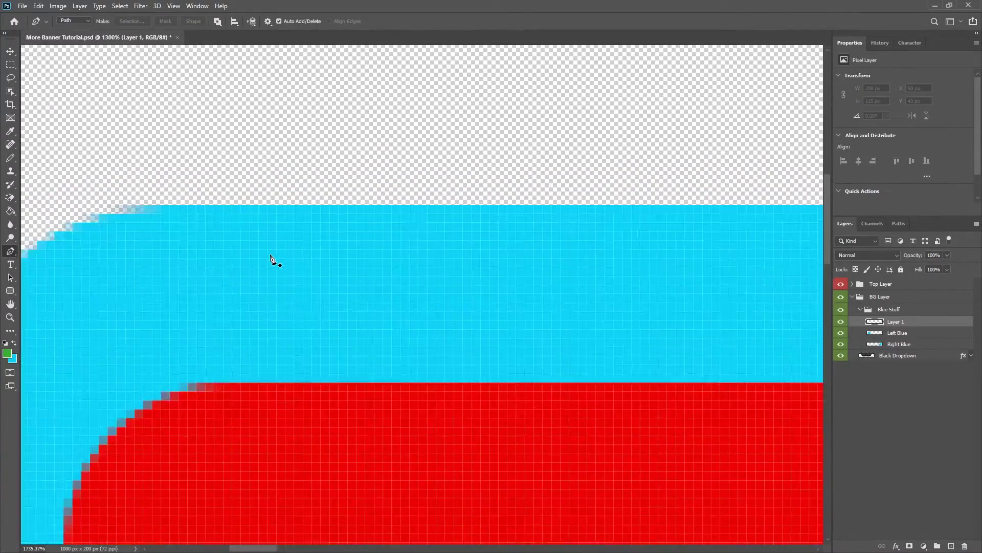
scroll(273, 261, "down", 2)
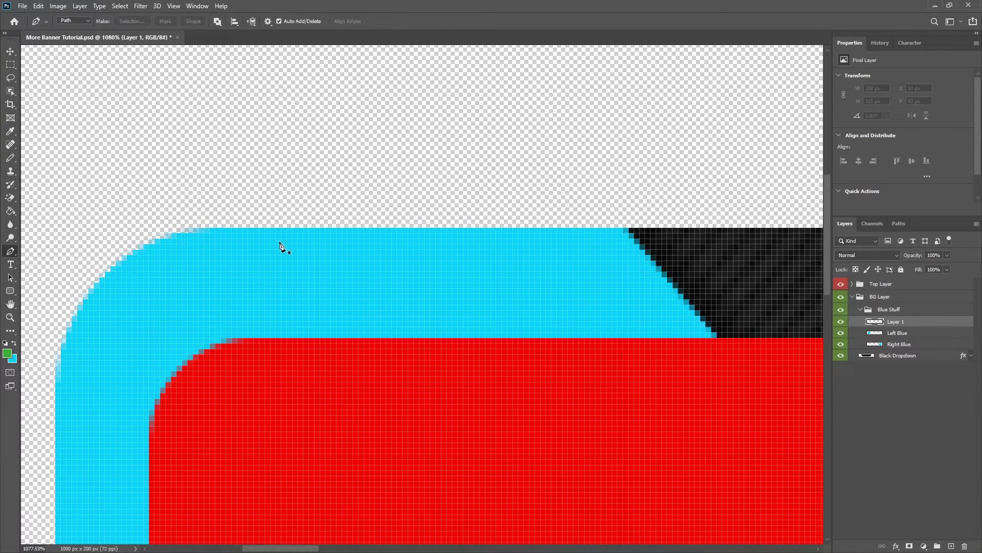
left_click(276, 244)
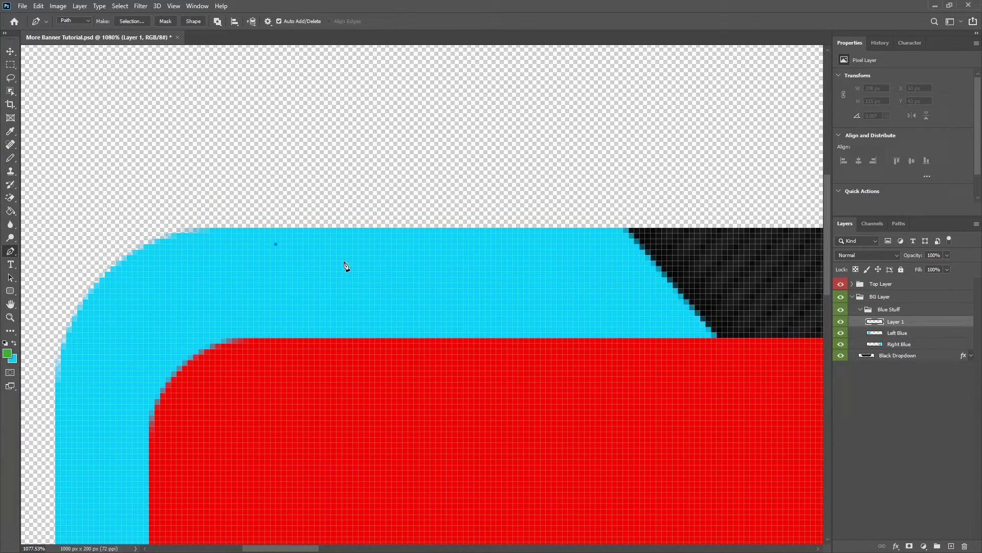
left_click(381, 244)
left_click(424, 316)
left_click(325, 316)
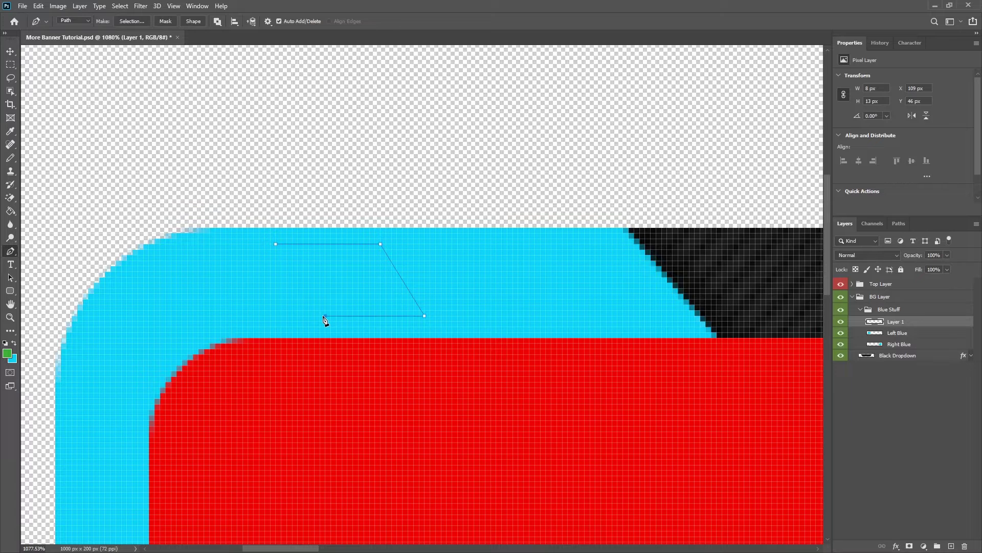
left_click(277, 245)
Turn the parallelogram path into a selection and fill it black.
scroll(375, 364, "down", 5)
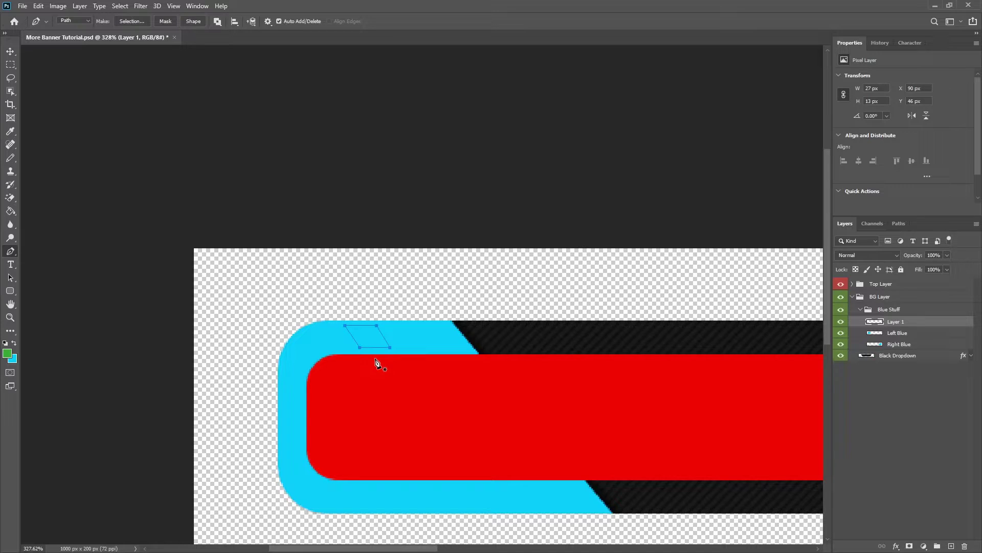
scroll(375, 364, "up", 5)
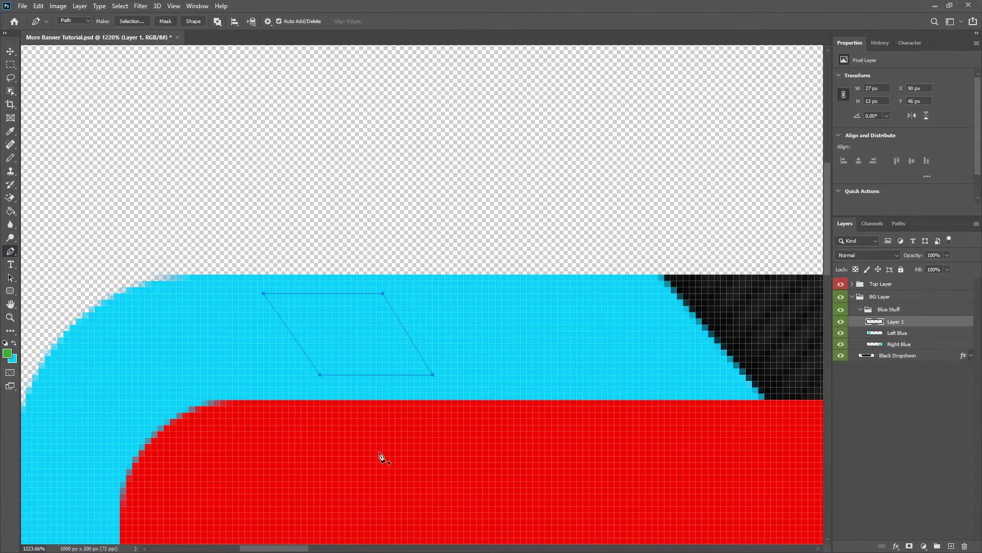
right_click(350, 343)
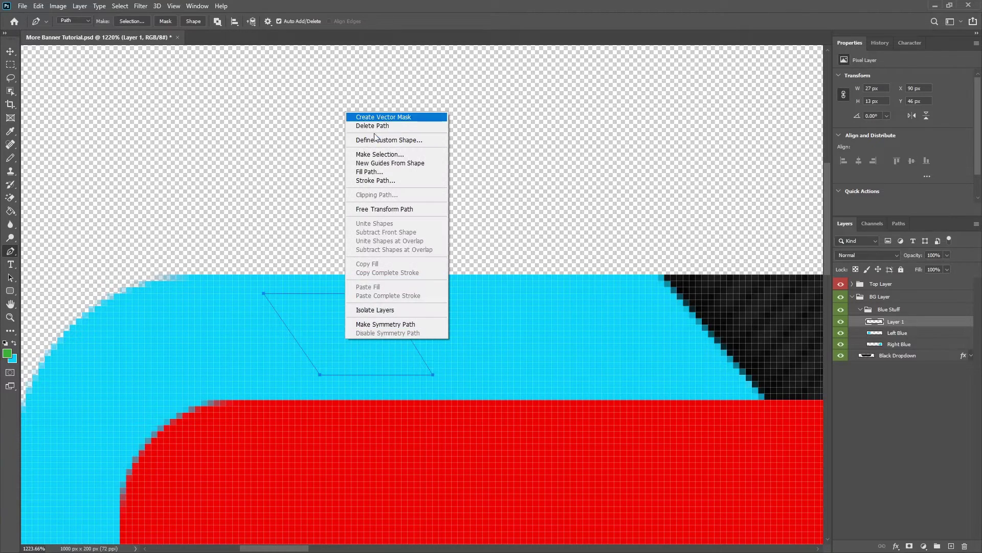
left_click(383, 153)
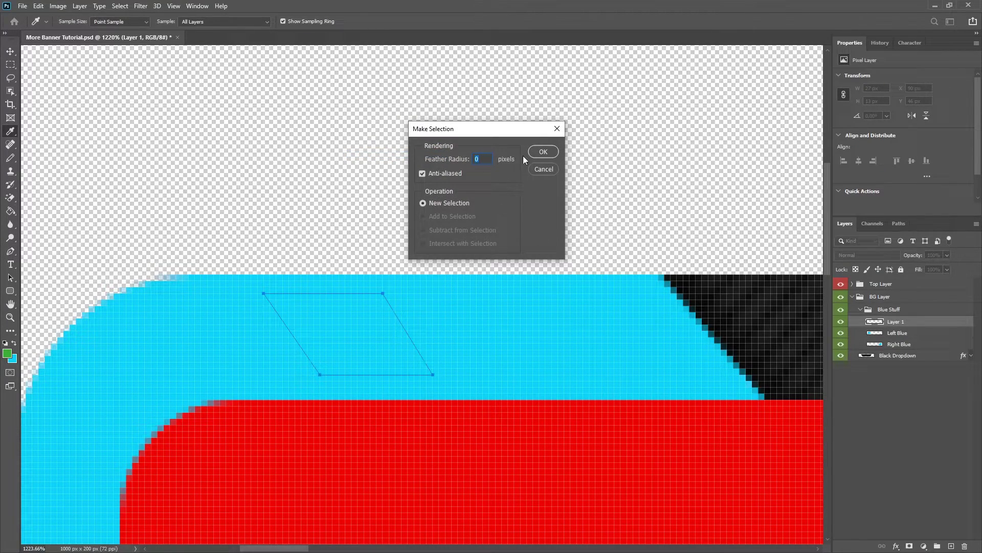
left_click(535, 151)
key("shift+F5")
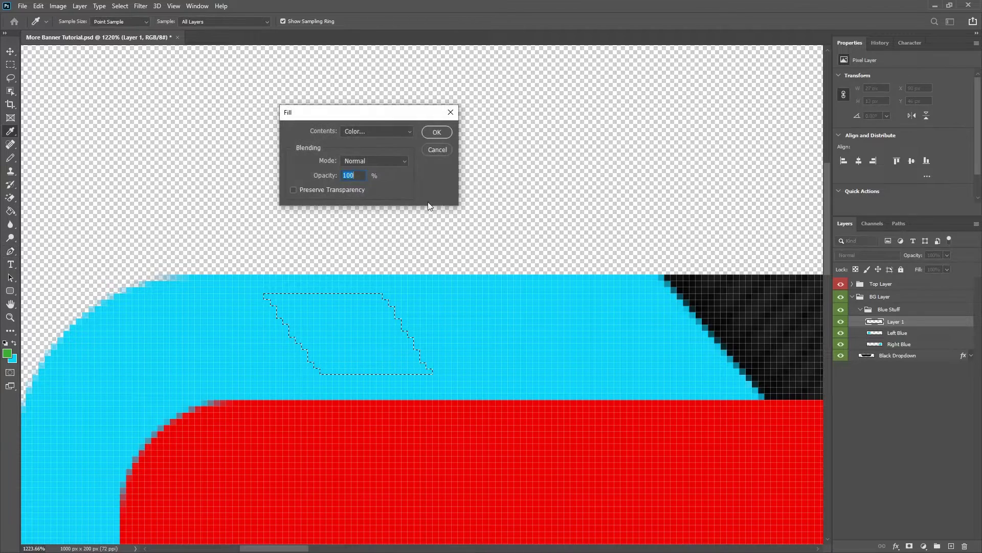
left_click(431, 132)
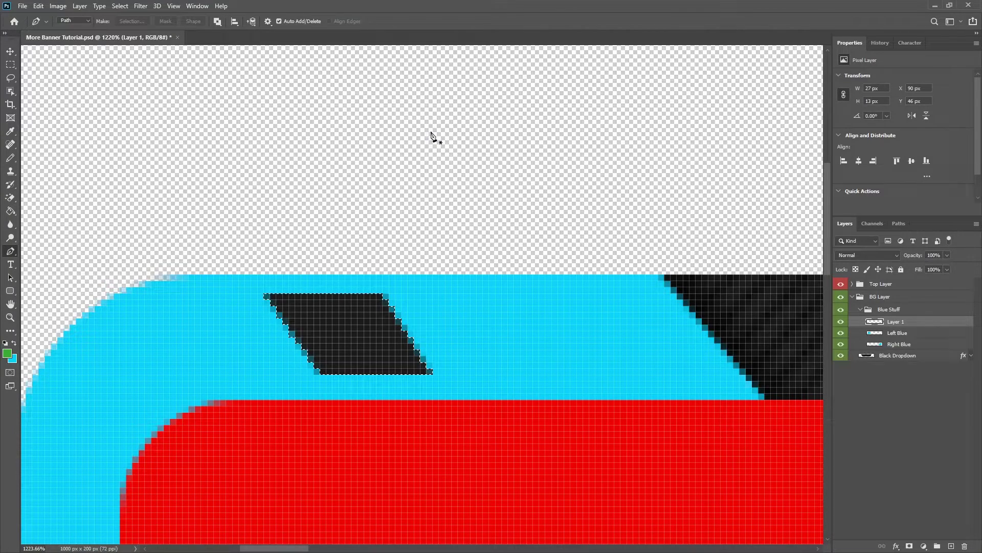
Deselect and scale the black parallelogram up to about 105%.
left_click(10, 65)
right_click(351, 274)
scroll(384, 404, "down", 8)
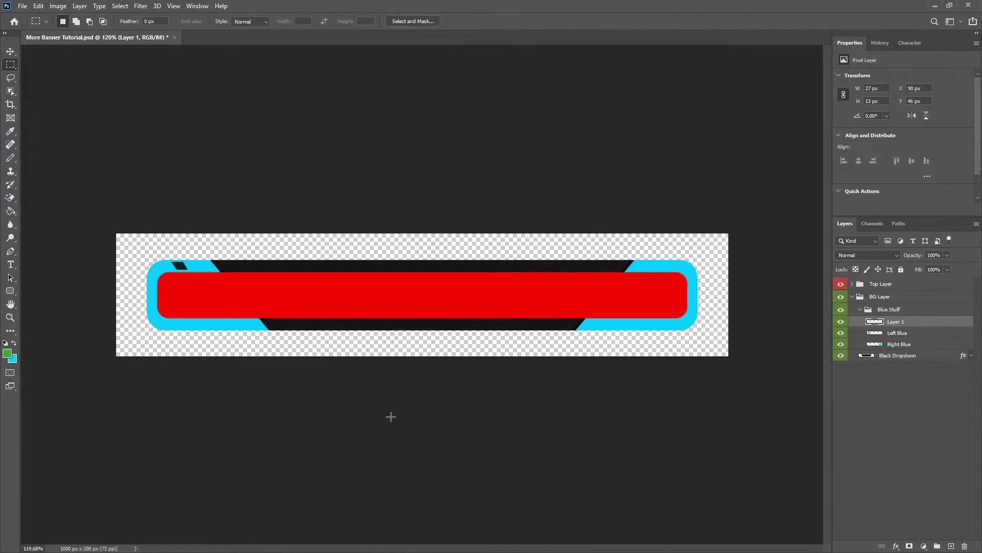
scroll(175, 266, "up", 10)
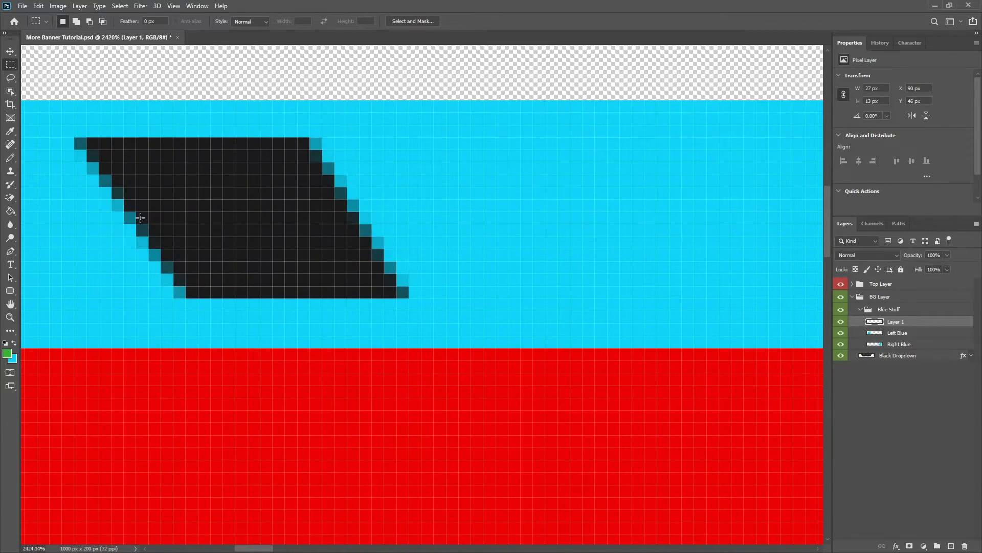
key("ctrl+t")
left_click_drag(410, 298, 427, 307)
left_click(507, 21)
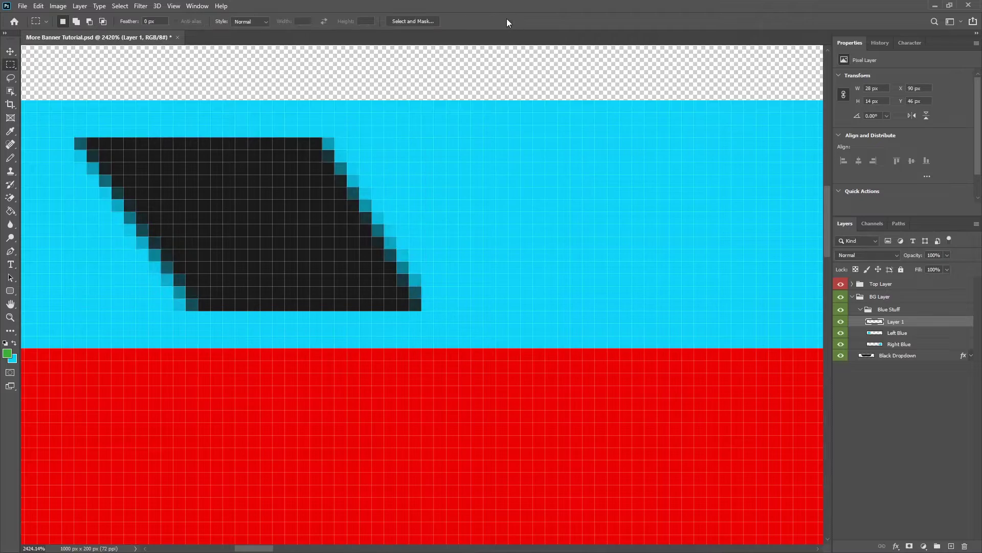
Nudge the parallelogram down 1 px and fit the whole banner on screen.
left_click(11, 51)
scroll(185, 247, "down", 10)
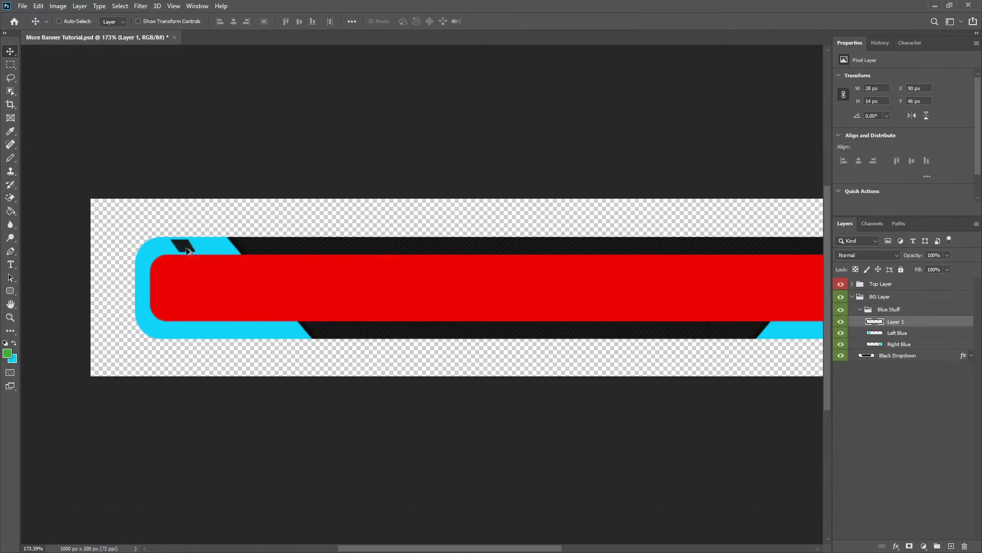
scroll(153, 254, "up", 10)
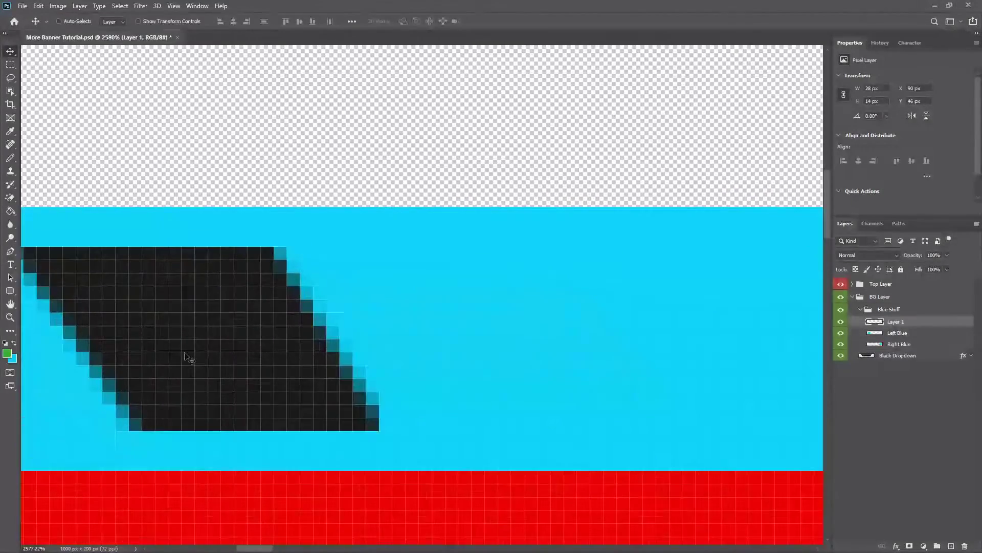
left_click_drag(185, 354, 197, 367)
key("ctrl+0")
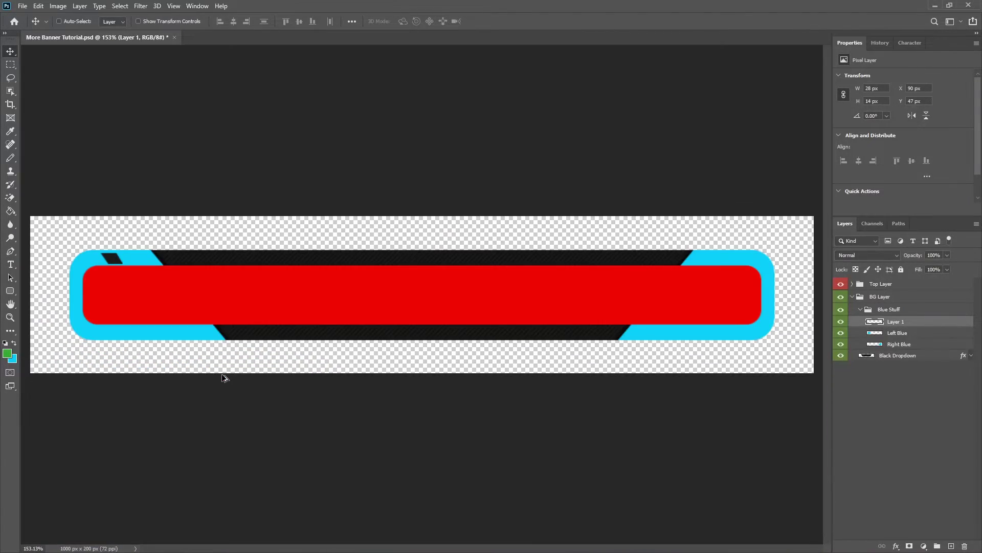
scroll(70, 244, "up", 4)
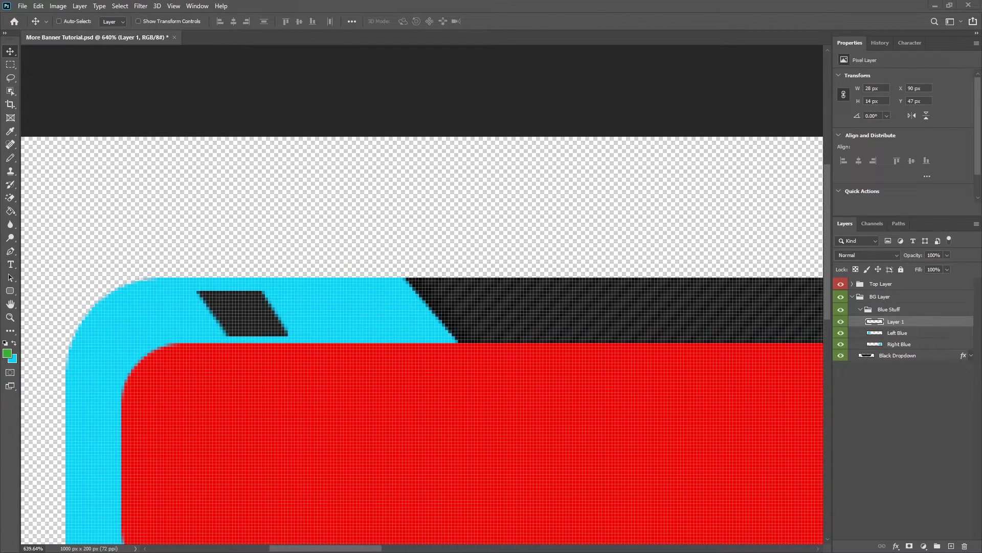
scroll(422, 294, "down", 2)
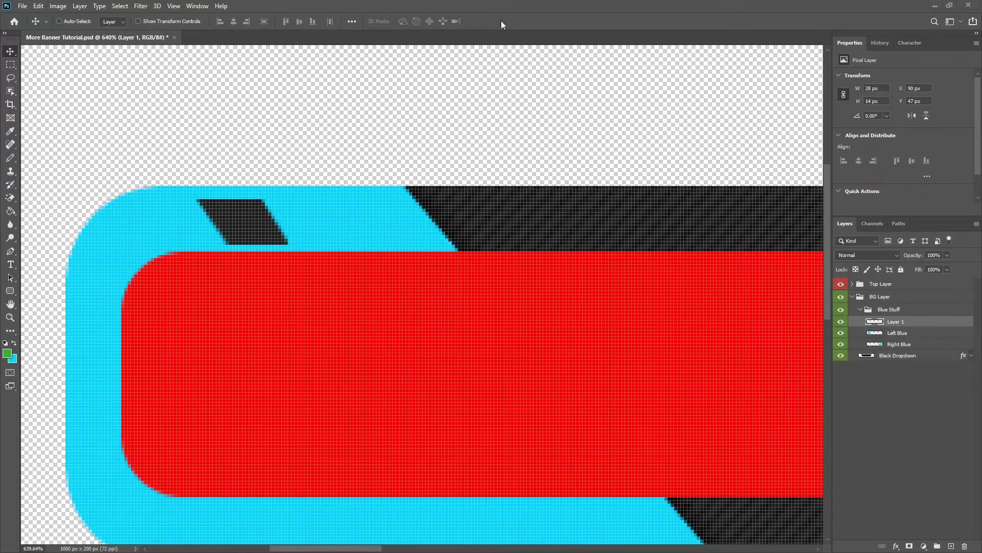
scroll(281, 234, "down", 5)
scroll(174, 222, "up", 4)
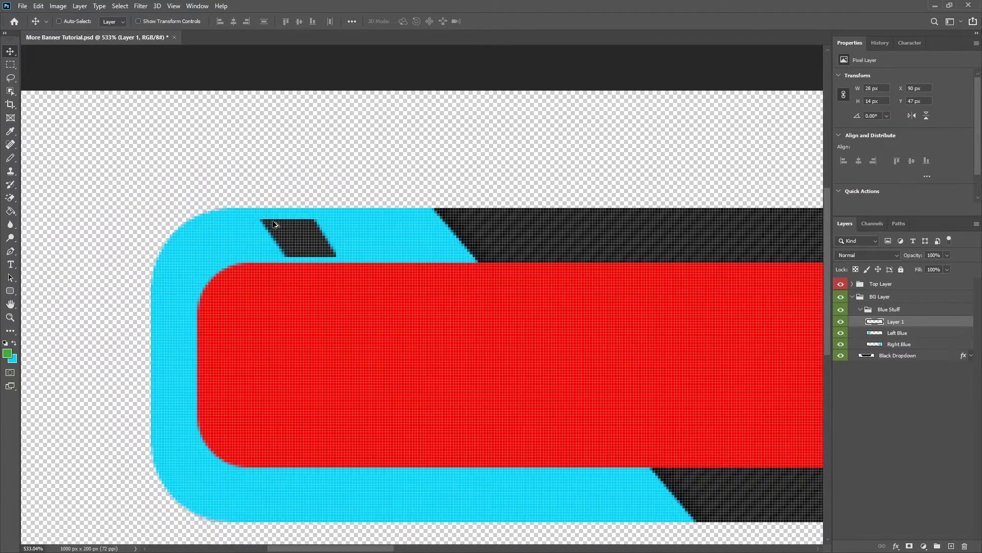
Set Layer 1 to Overlay and add an Inner Shadow of size 3 px at 29% opacity.
left_click(880, 253)
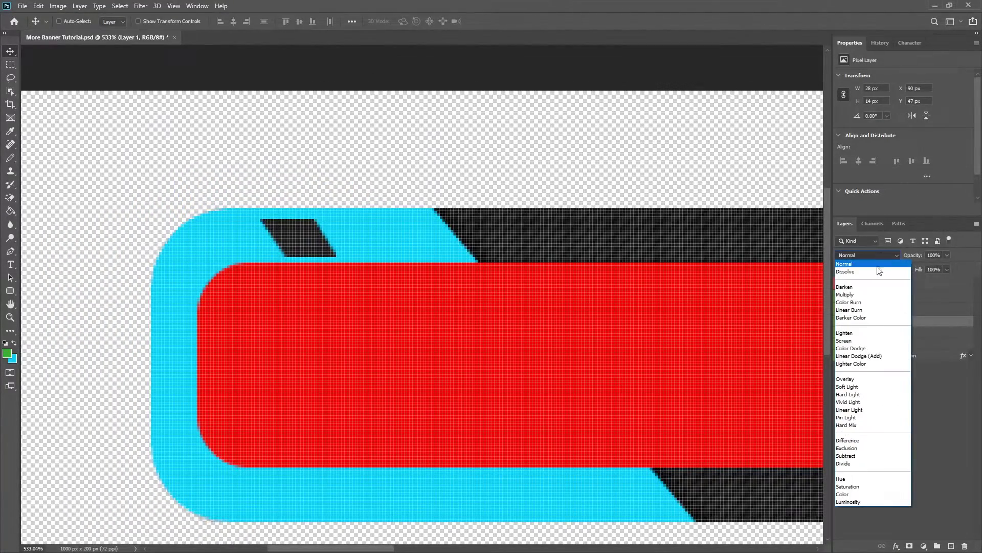
left_click(852, 381)
right_click(901, 323)
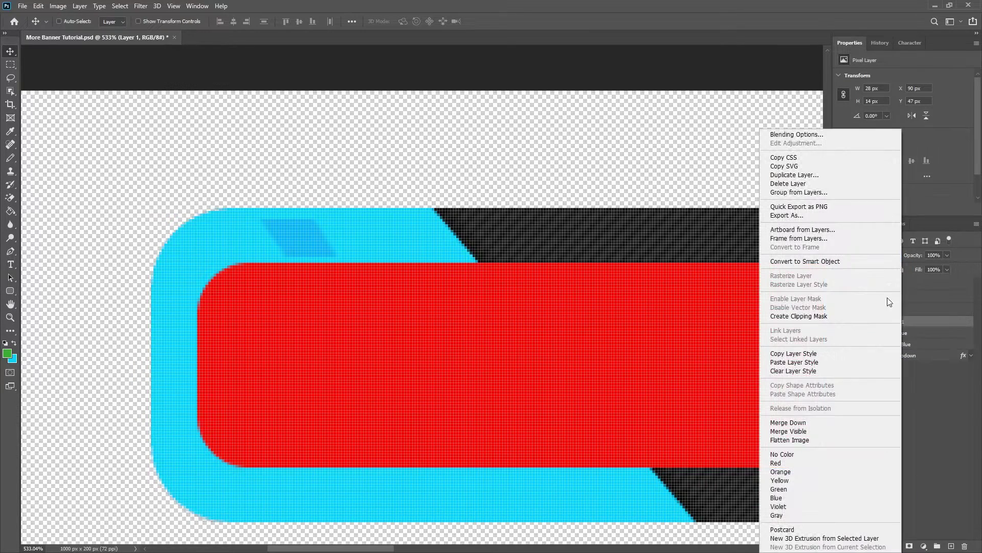
left_click(777, 133)
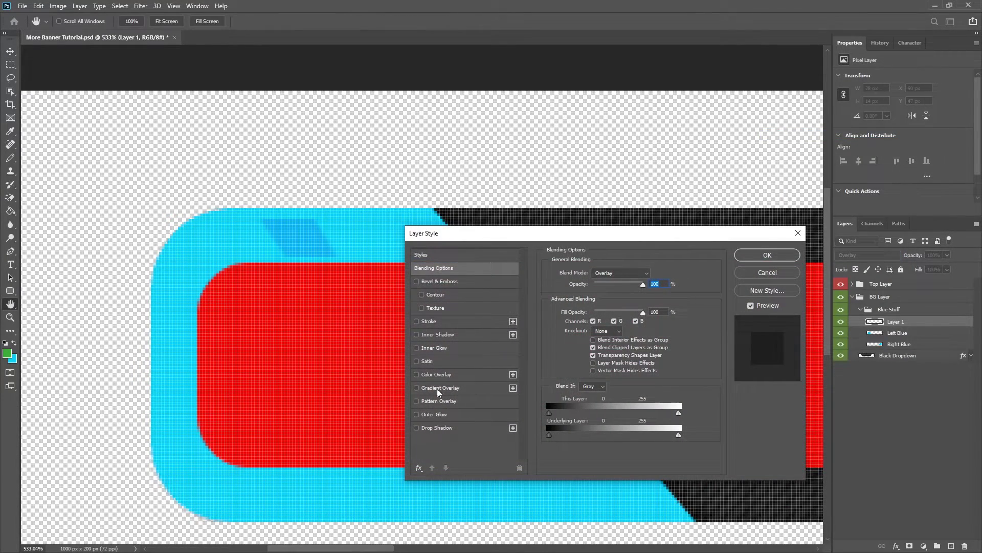
left_click(416, 335)
left_click(439, 333)
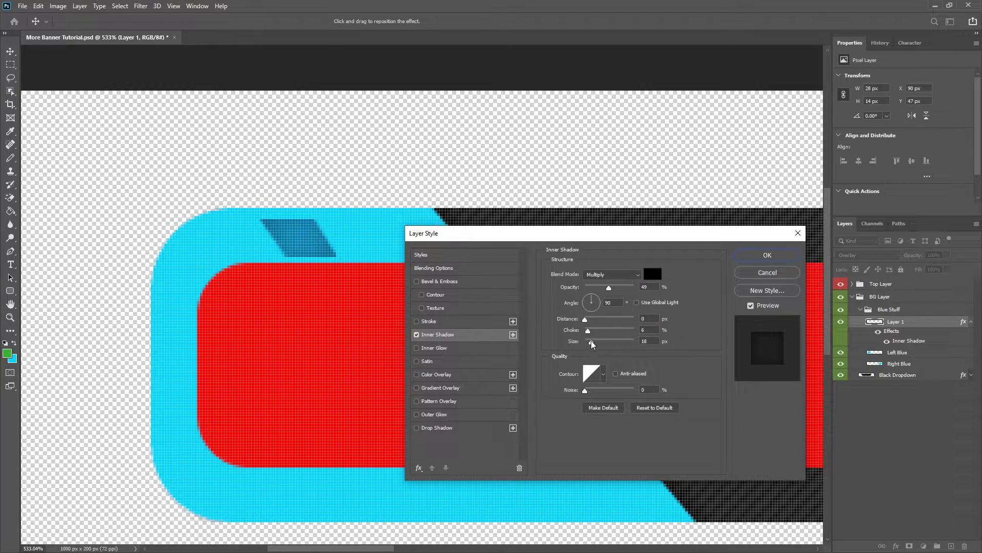
mouse_move(592, 344)
left_mouse_down()
mouse_move(583, 319)
mouse_move(596, 334)
left_mouse_up()
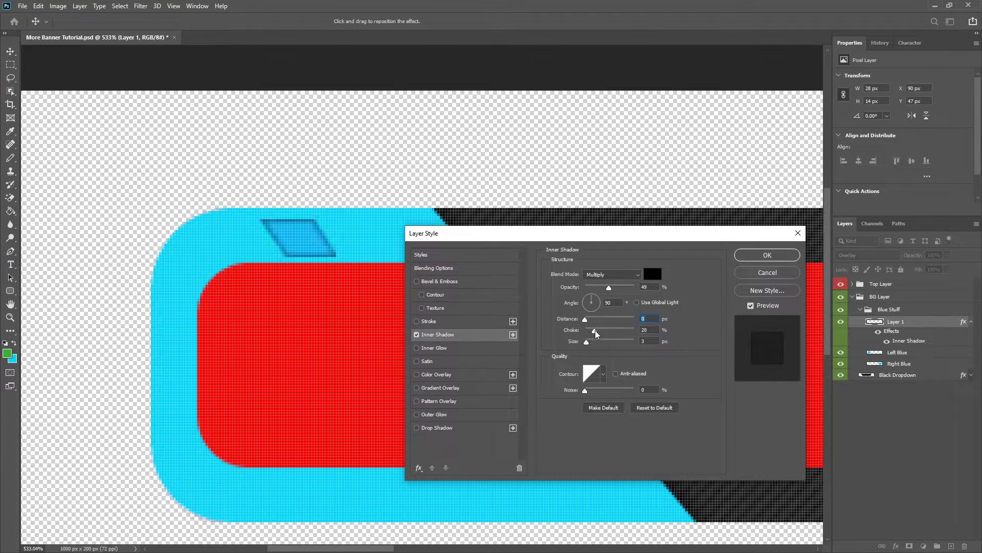
left_click_drag(609, 287, 599, 288)
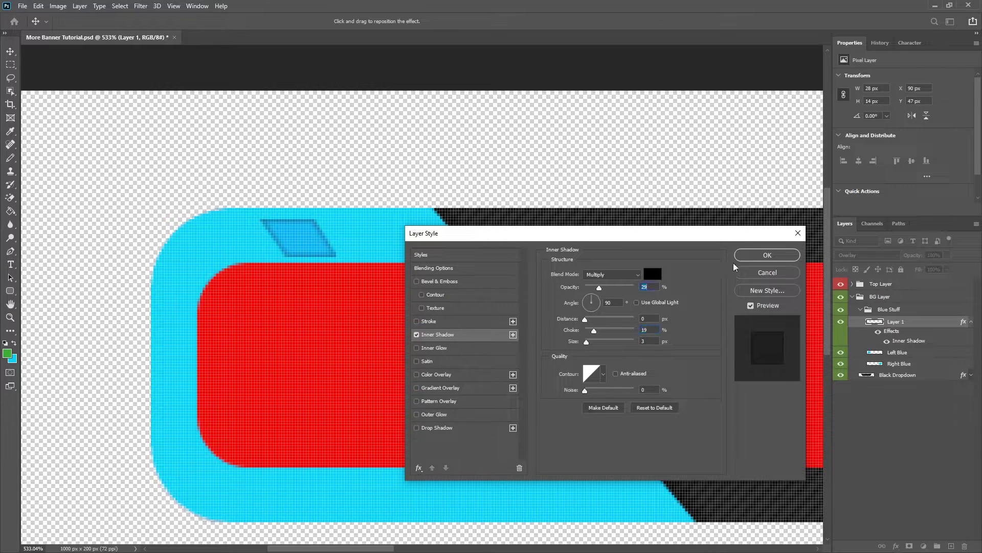
left_click(767, 255)
scroll(240, 413, "down", 3)
key("ctrl+0")
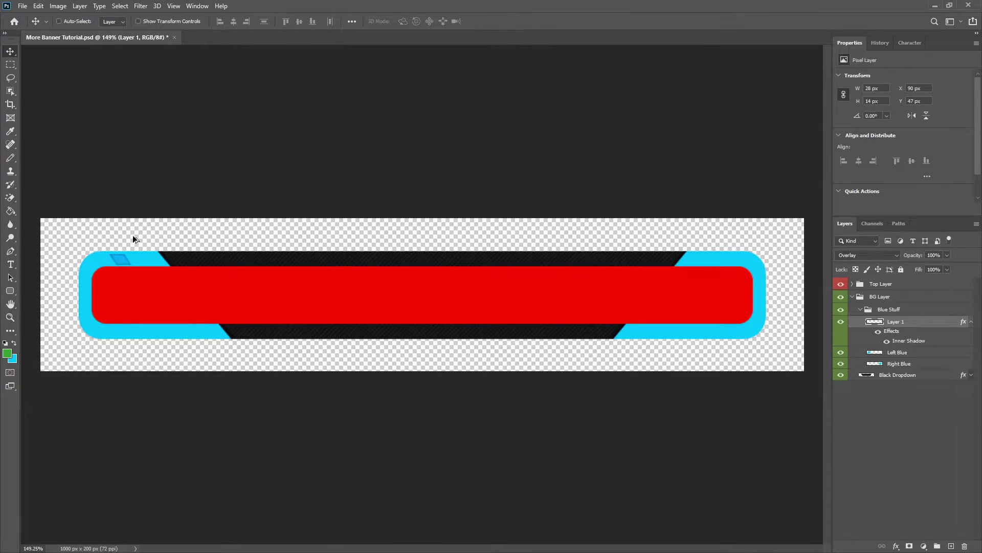
Shift the top-left rhombus slightly to the right and fit the whole banner on screen.
scroll(119, 271, "up", 6)
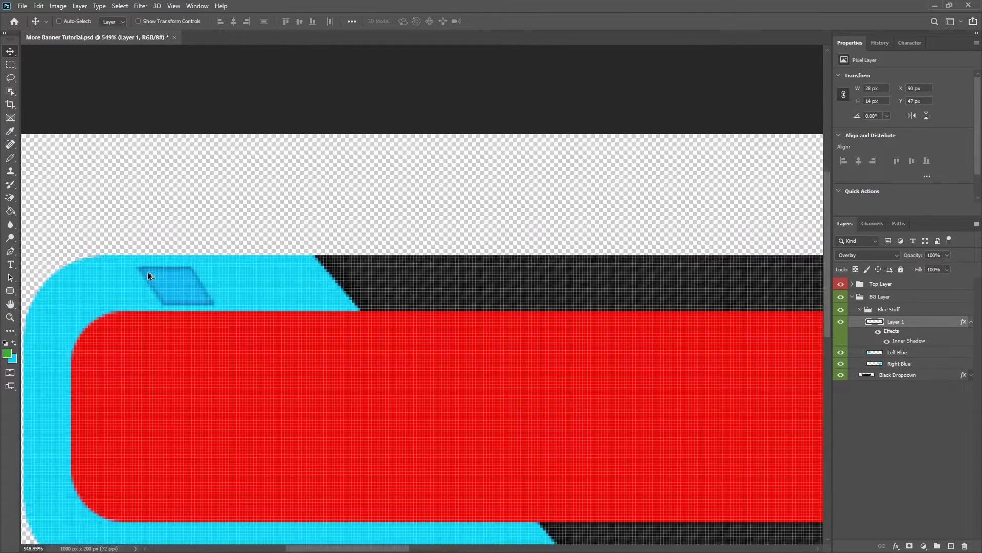
left_click_drag(182, 287, 158, 305)
left_click(971, 321)
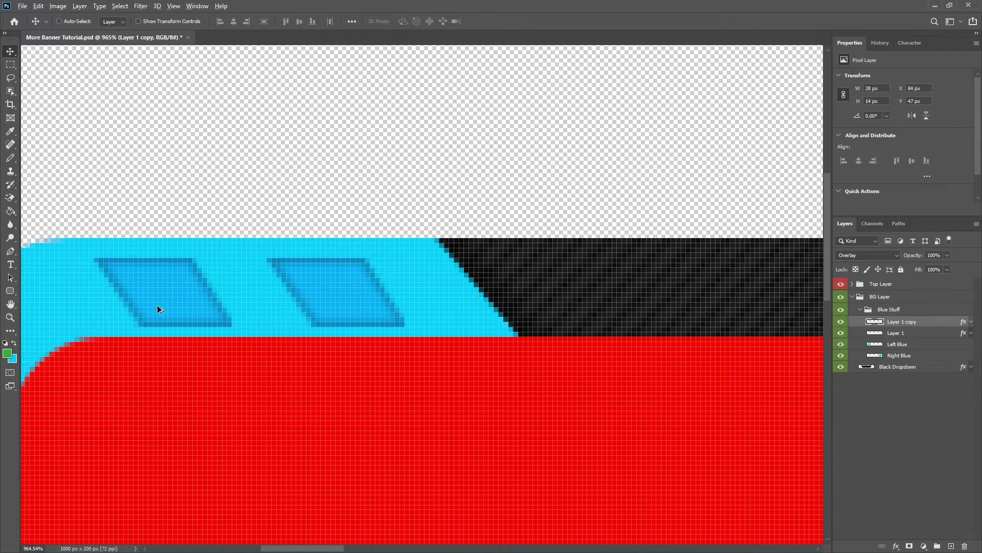
key("ctrl+0")
scroll(164, 333, "down", 2)
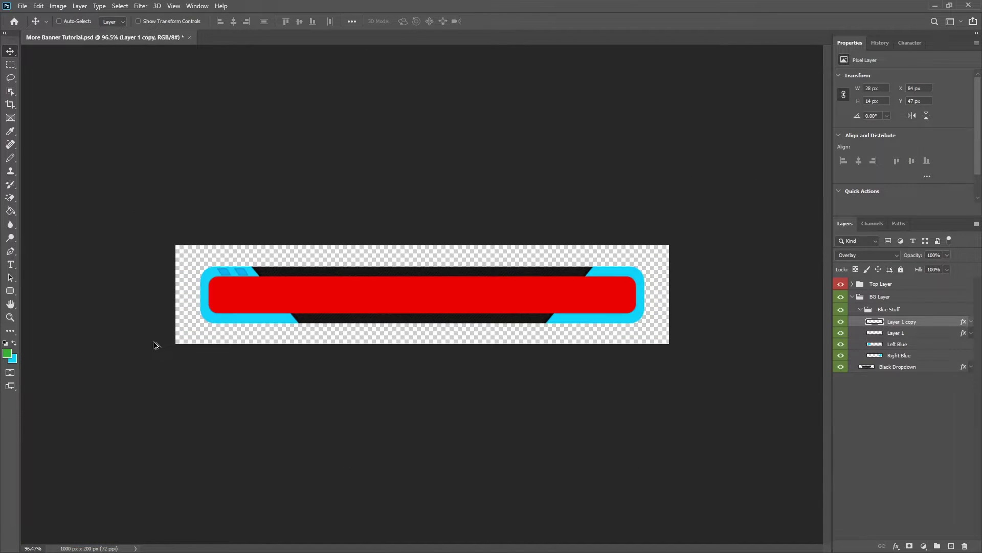
scroll(153, 328, "up", 5)
scroll(215, 337, "down", 2)
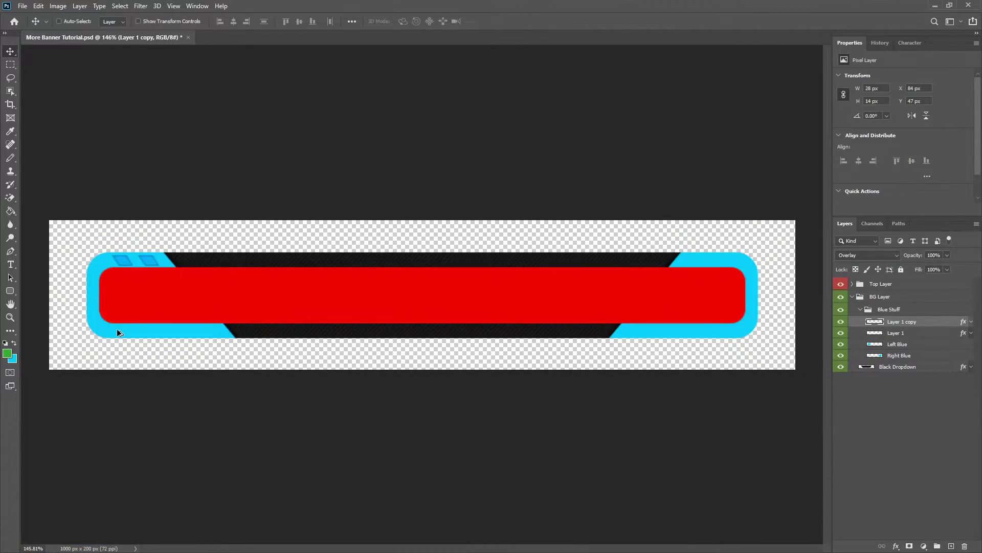
scroll(71, 268, "up", 4)
Group the two rhombus layers and name the group Rhombi.
key("ctrl")
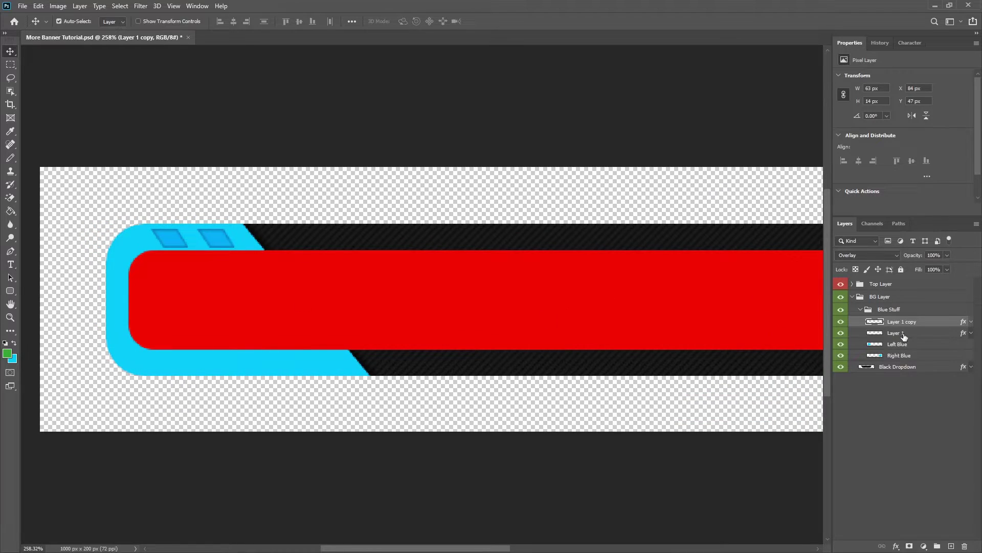
left_click(904, 336, "ctrl")
key("ctrl+g")
double_click(901, 324)
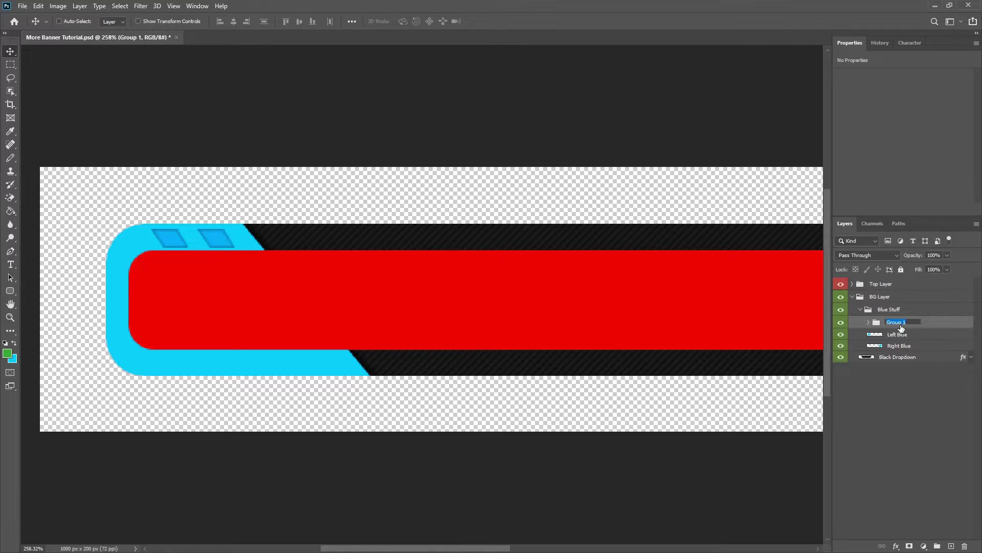
type("Rhombi")
key("Return")
Rename both rhombus layers inside the Rhombi group to Top.
left_click(868, 322)
double_click(903, 345)
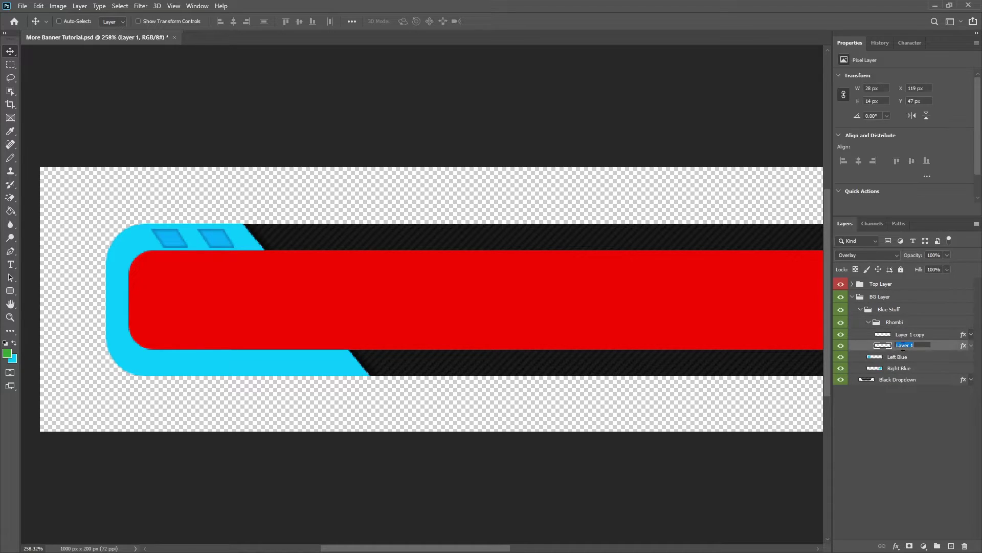
type("Top")
key("Return")
double_click(903, 334)
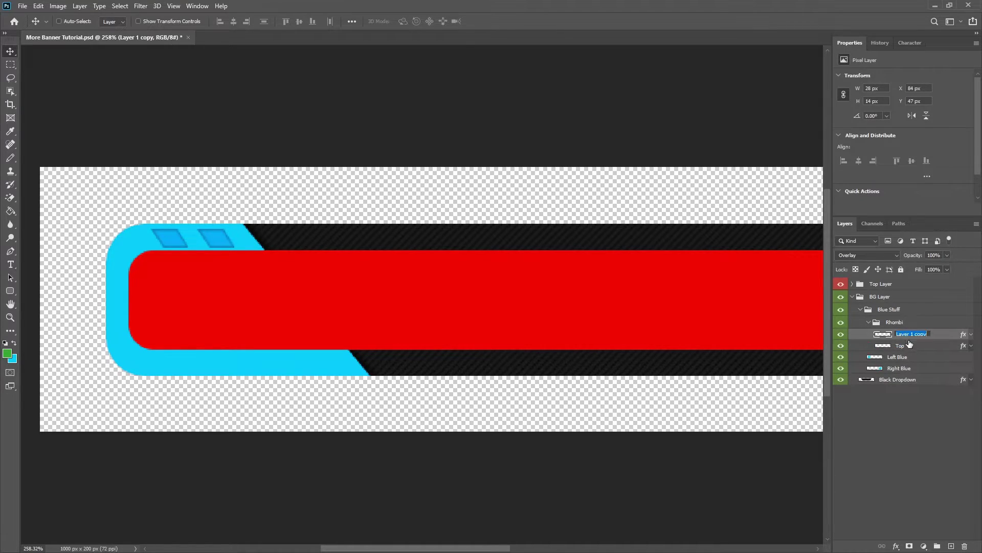
type("Top")
key("Return")
left_click(914, 335, "shift")
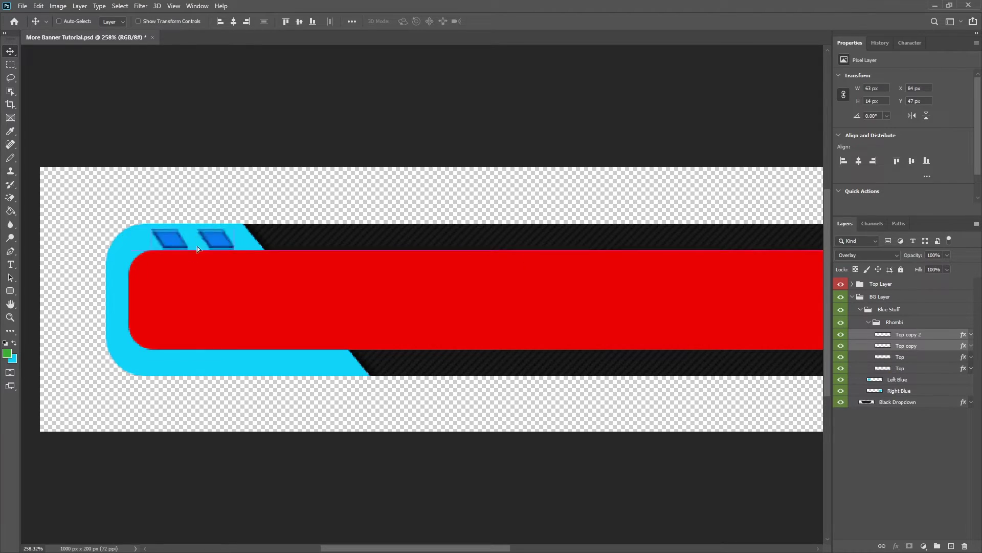
Duplicate both rhombi down to the frame's bottom-left edge, plus a third copy.
left_click_drag(198, 246, 321, 370)
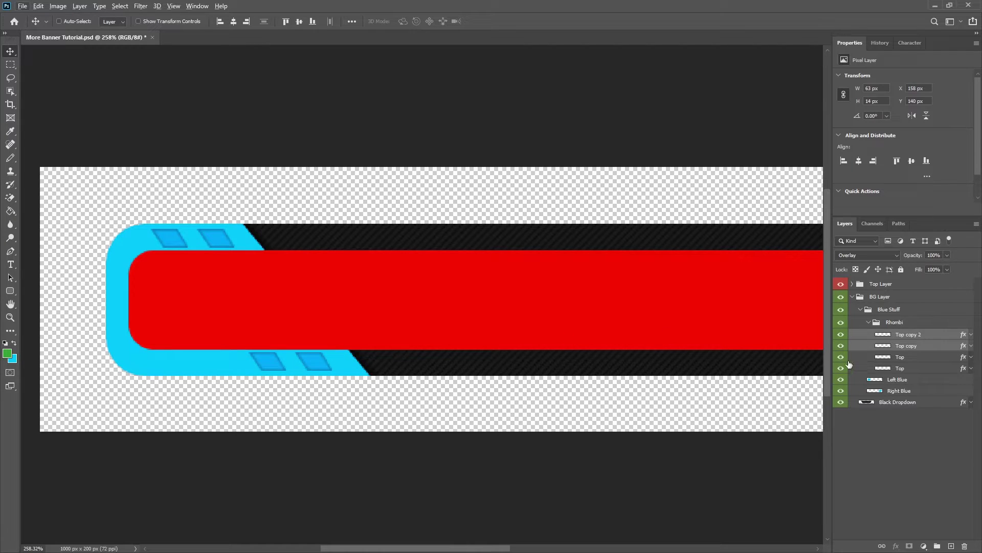
left_click(916, 335)
key("ctrl")
left_click_drag(268, 367, 204, 349)
Rename the three bottom rhombus copies to Bottom.
scroll(236, 370, "up", 6)
scroll(226, 368, "down", 7)
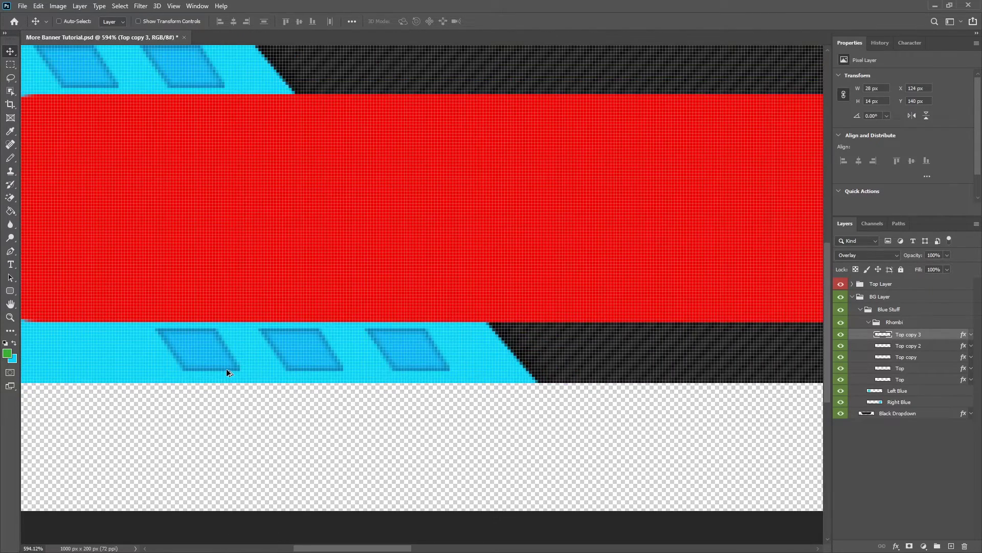
scroll(226, 368, "down", 3)
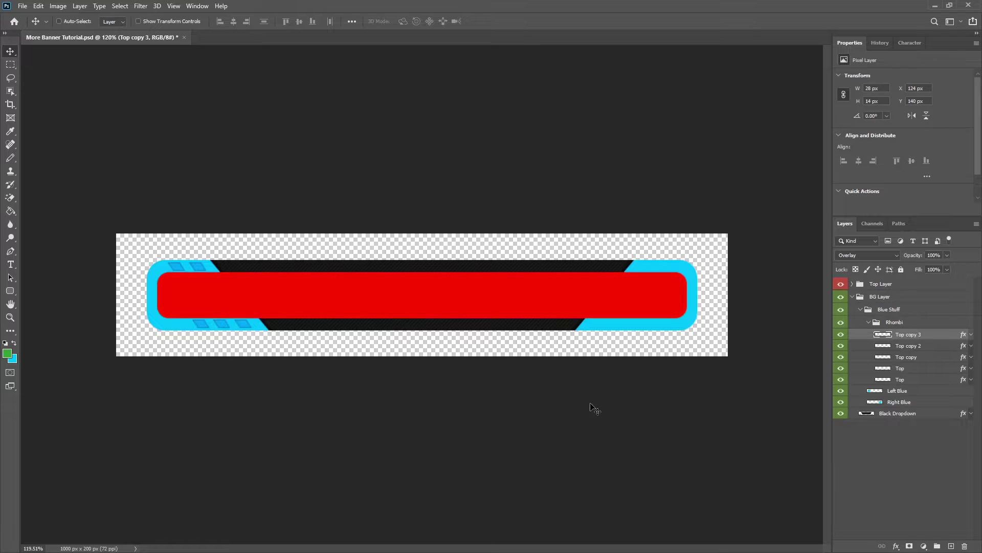
double_click(909, 357)
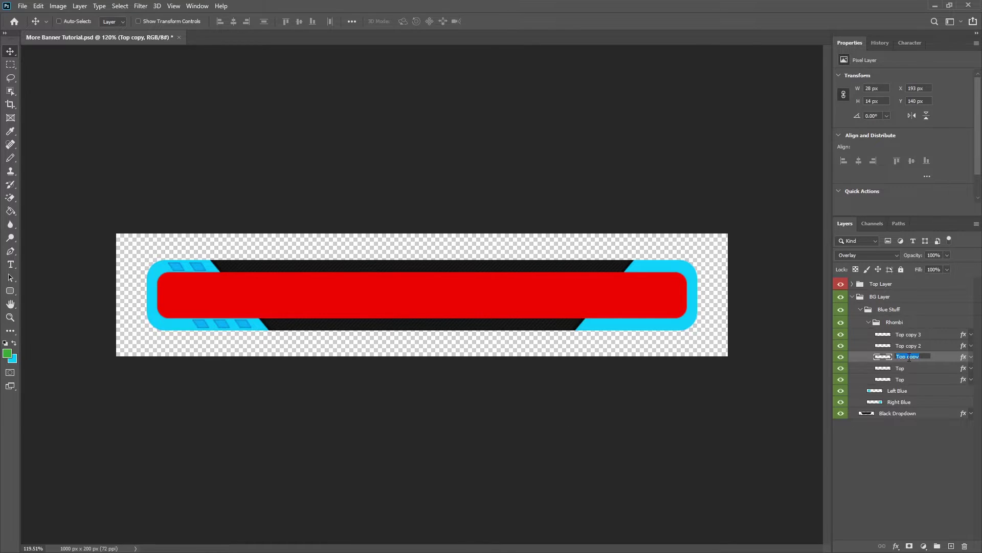
type("Bottom")
key("shift+Tab")
type("Bottom")
key("shift+Tab")
type("Bottom")
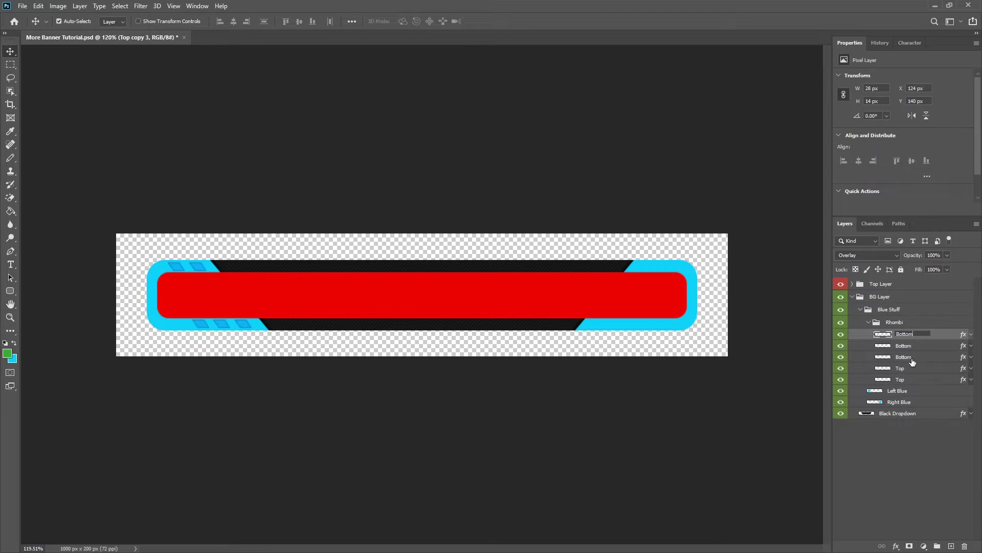
left_click(912, 357)
left_click(918, 335, "shift")
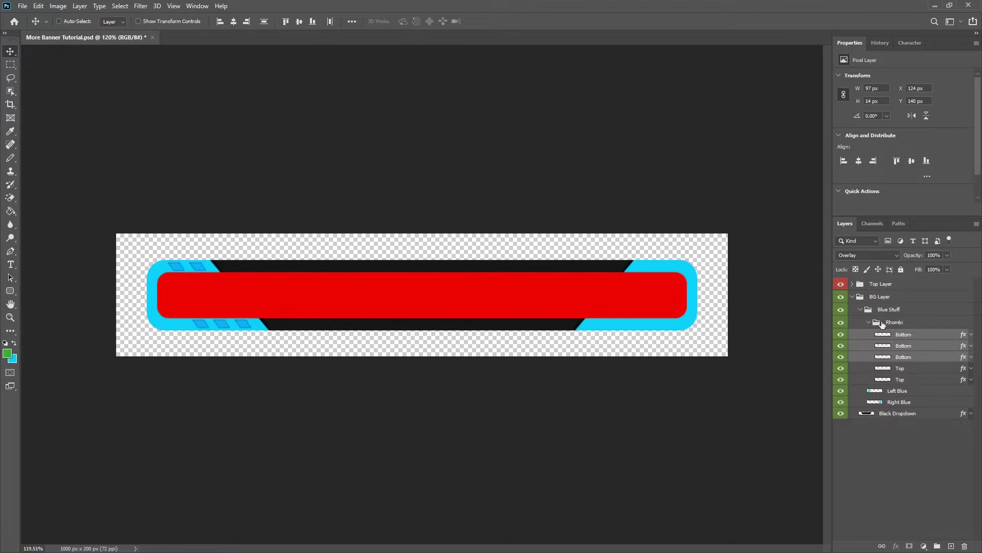
Rename the collapsed group to Rhombi Left and duplicate it.
left_click(869, 321)
double_click(901, 321)
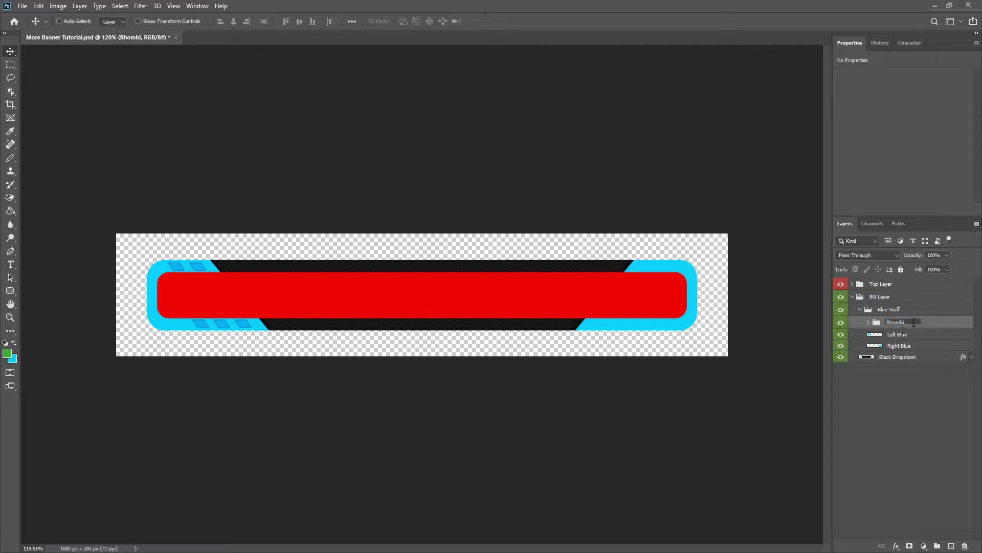
key("Return")
key("ctrl+j")
Rename the duplicated group to Rhombi Right.
double_click(911, 323)
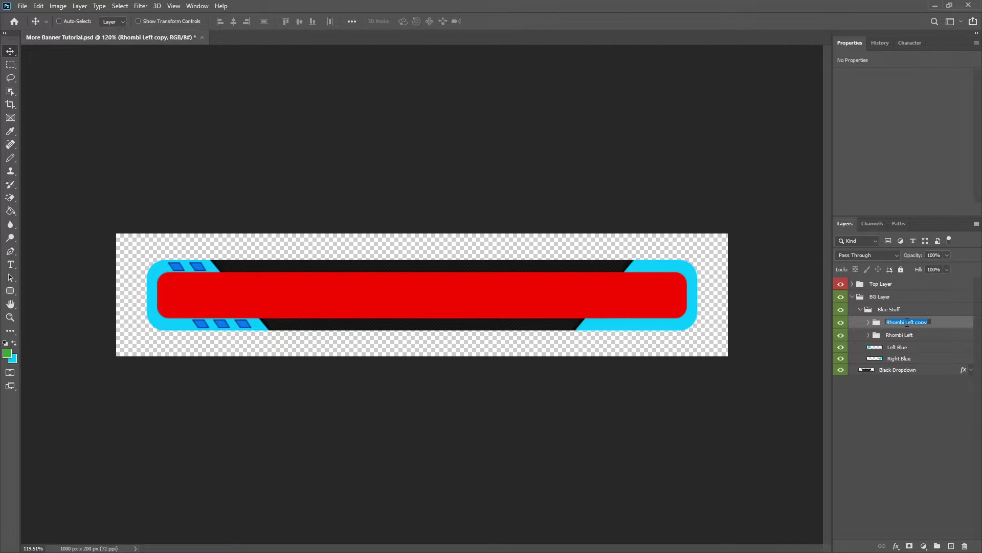
type("Rhombi Righ")
key("Return")
Flip Rhombi Right horizontally with width -100% and move it to the banner's right end.
key("ctrl+t")
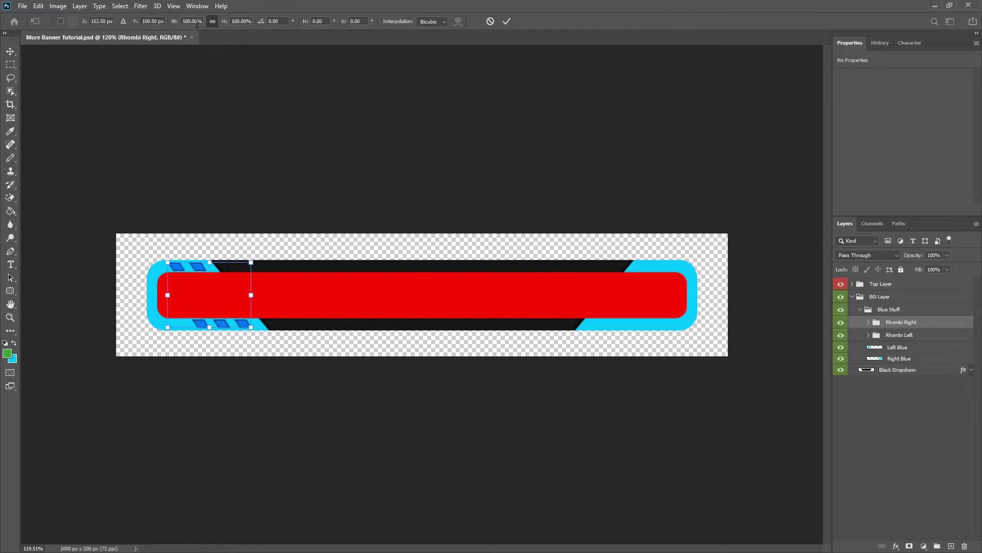
type("-")
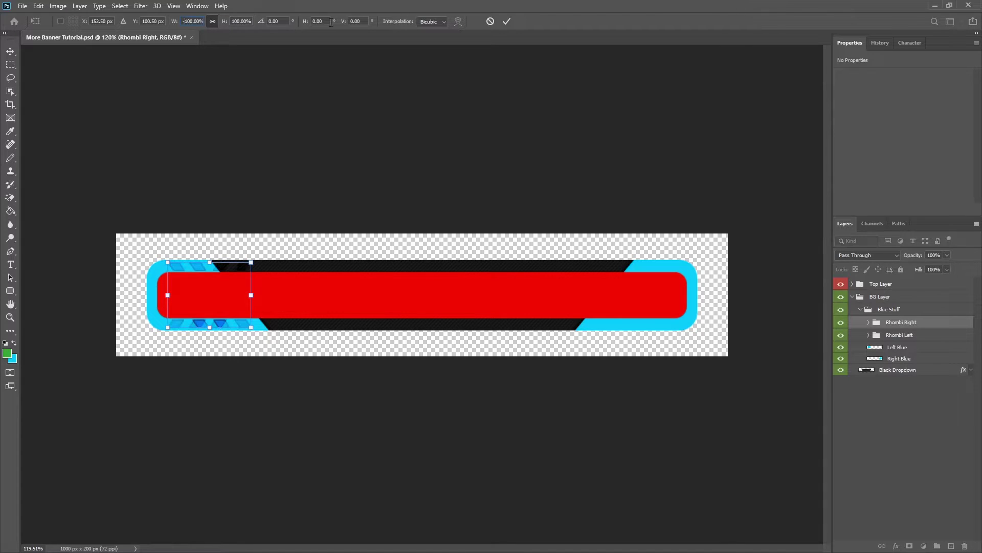
left_click(507, 21)
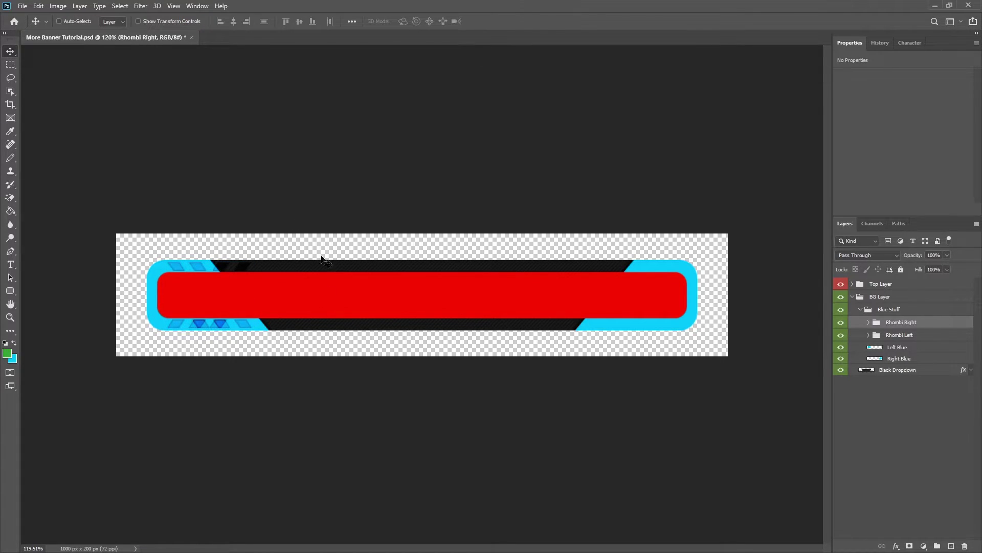
left_click_drag(195, 290, 616, 311)
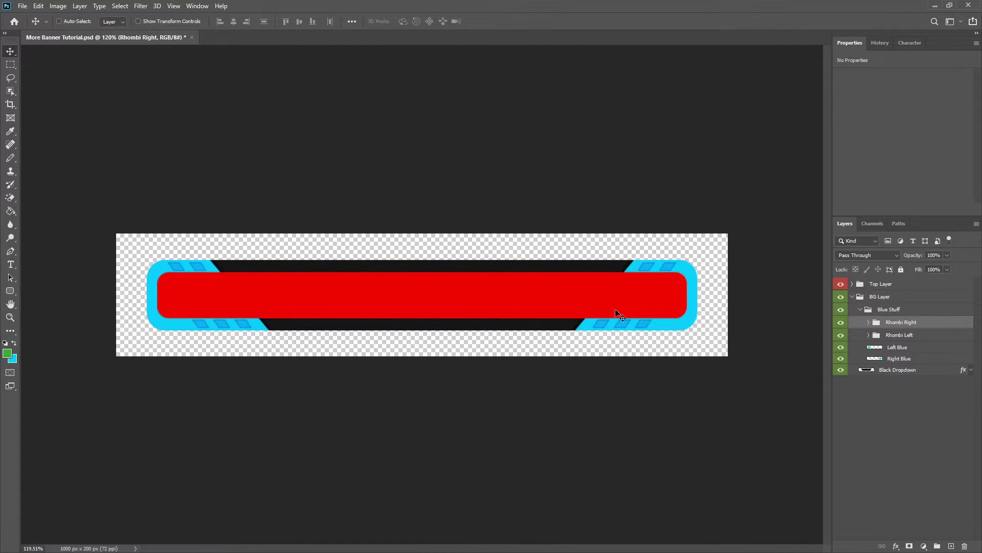
scroll(519, 340, "down", 3)
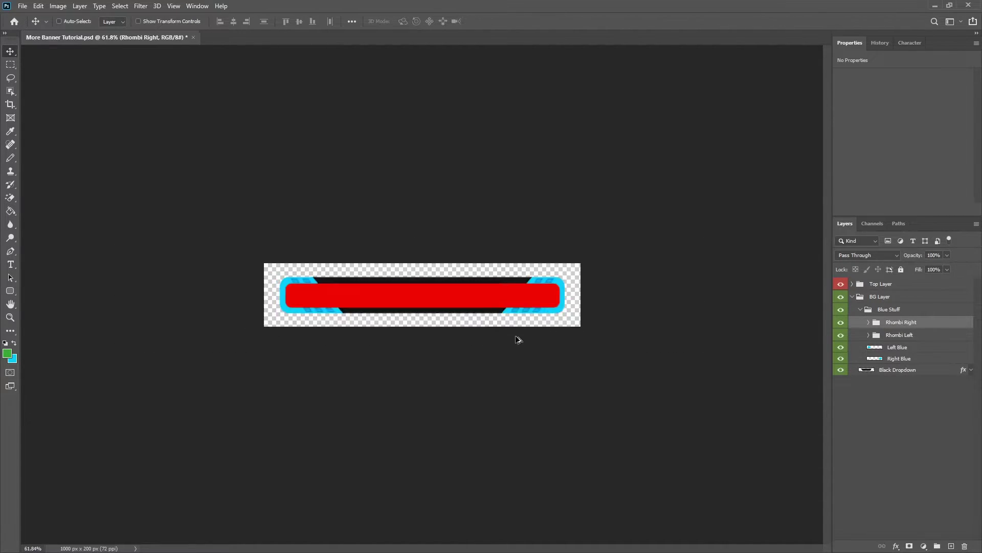
scroll(507, 333, "up", 5)
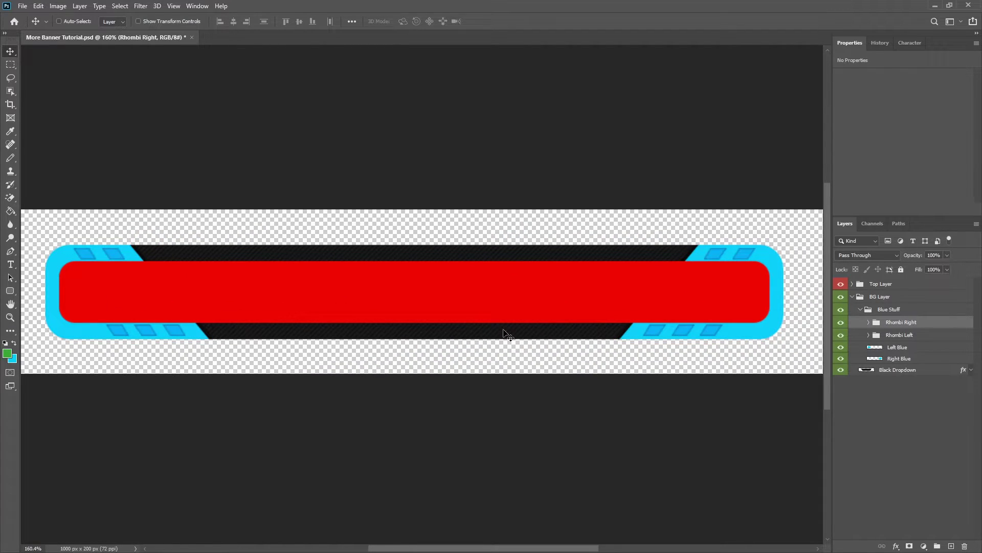
scroll(505, 333, "down", 2)
key("ctrl+0")
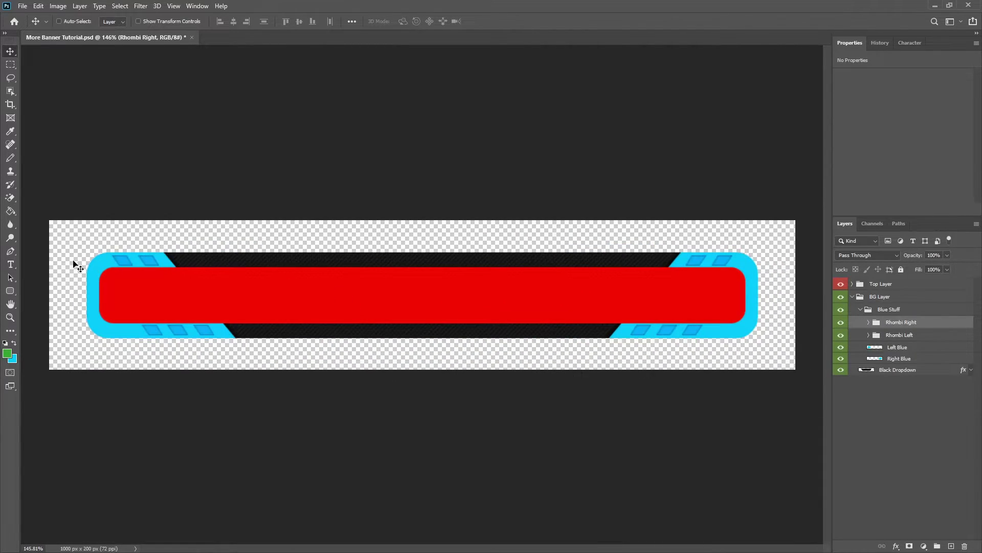
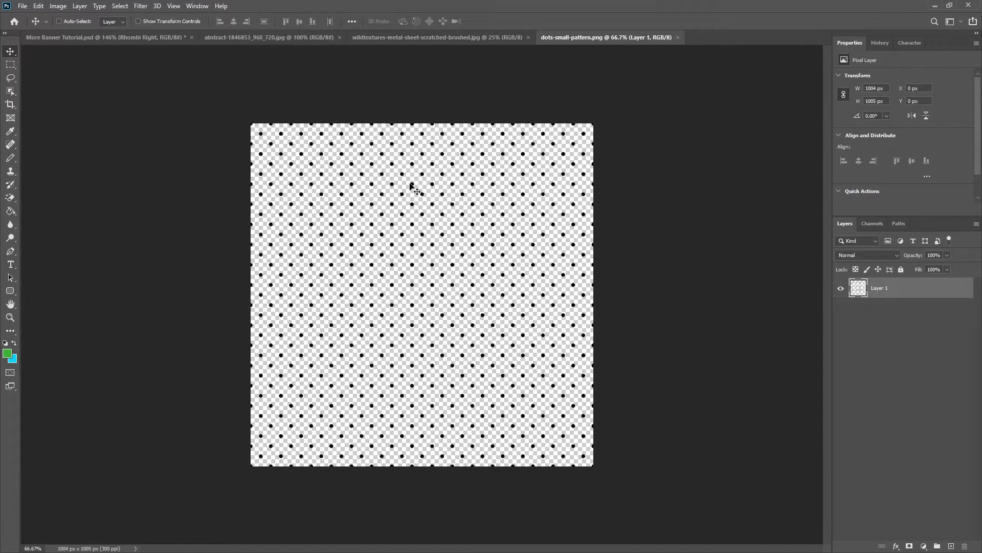
Bring the dot pattern in between Left Blue and Right Blue and shrink it to about half size.
left_click_drag(410, 184, 184, 289)
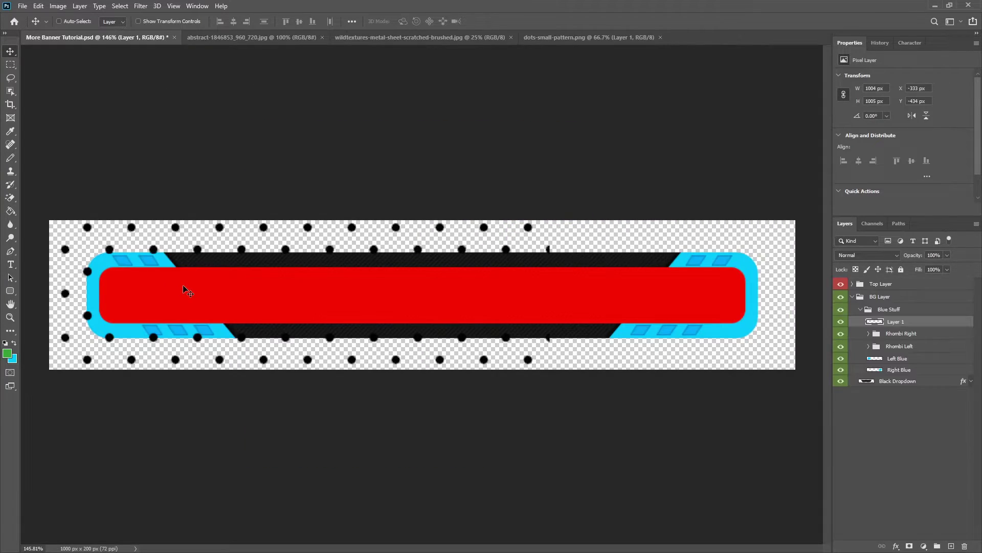
left_click_drag(896, 323, 901, 364)
key("ctrl+t")
scroll(423, 294, "down", 5)
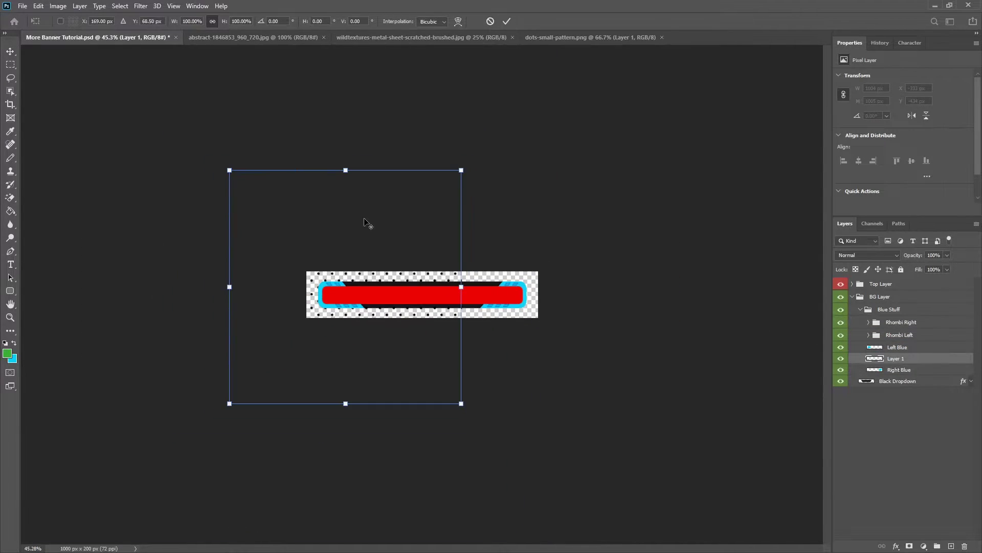
left_click_drag(462, 172, 290, 343)
Position the dot pattern over the banner's right end, refine it to 211 px and commit.
scroll(274, 392, "up", 3)
left_click_drag(92, 449, 595, 275)
scroll(595, 275, "up", 3)
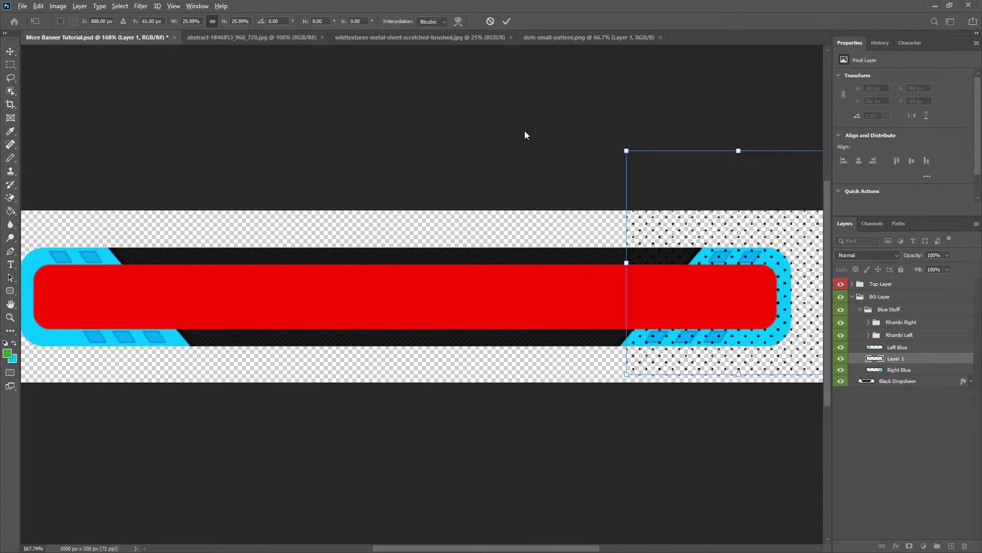
scroll(524, 131, "down", 2)
left_click_drag(725, 195, 702, 216)
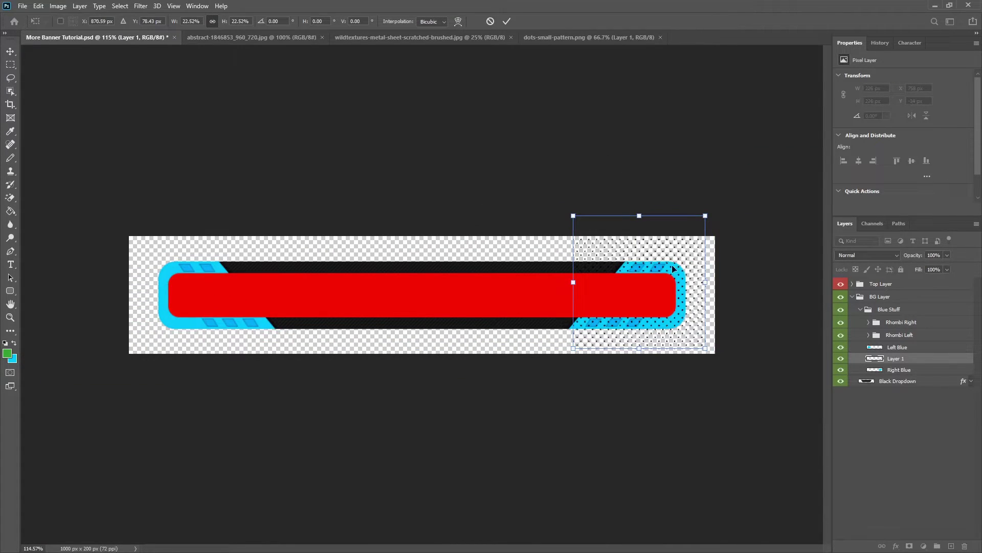
left_click_drag(650, 282, 642, 285)
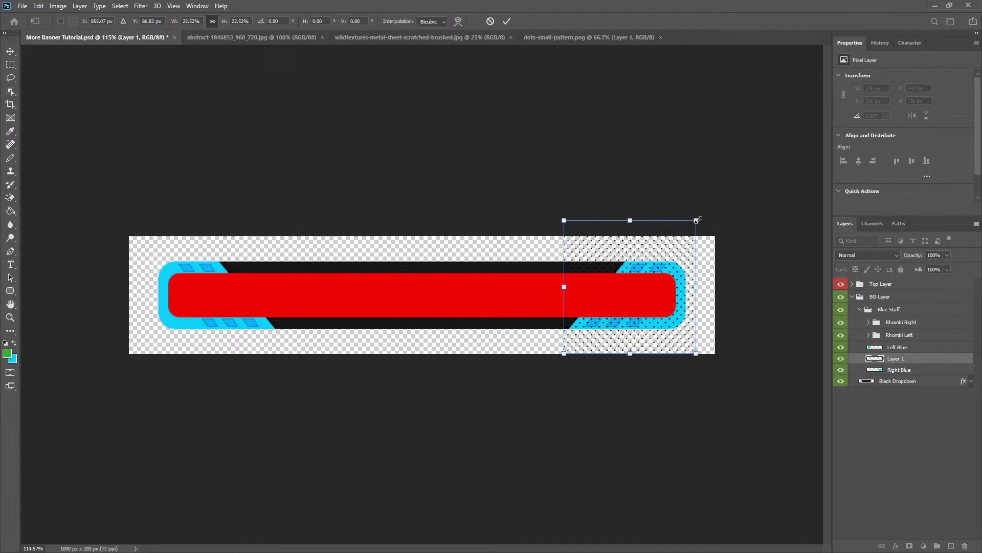
left_click_drag(697, 223, 692, 228)
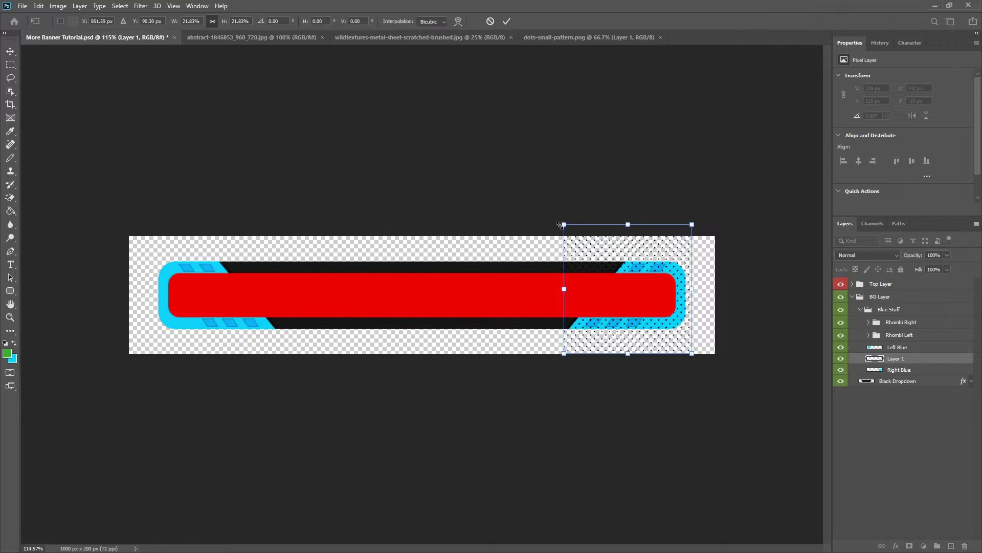
left_click_drag(563, 225, 565, 226)
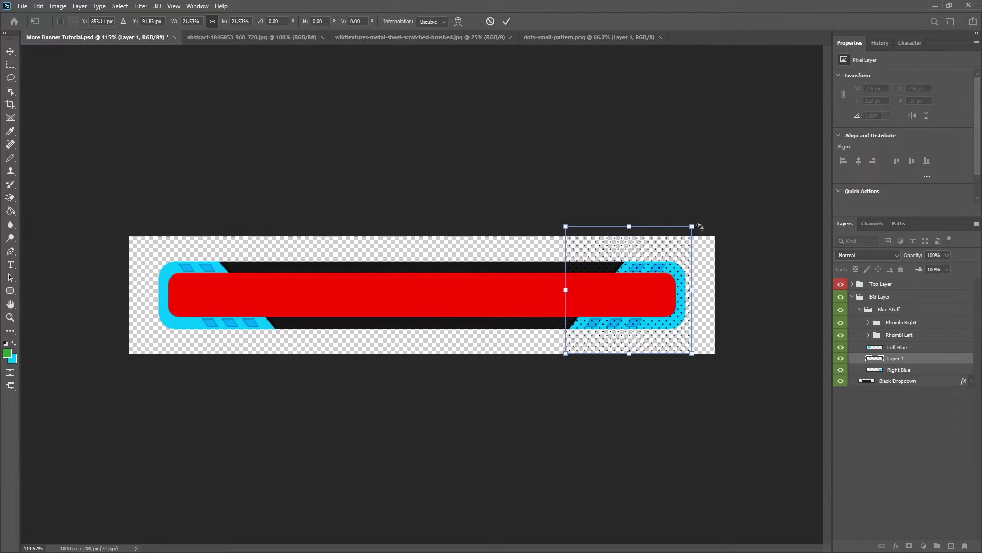
left_click_drag(692, 227, 689, 230)
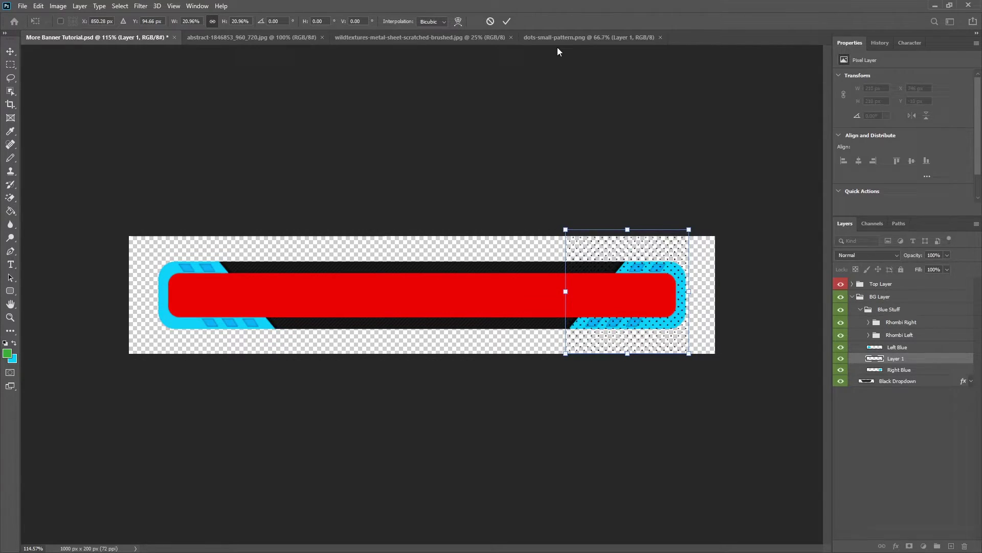
left_click(505, 22)
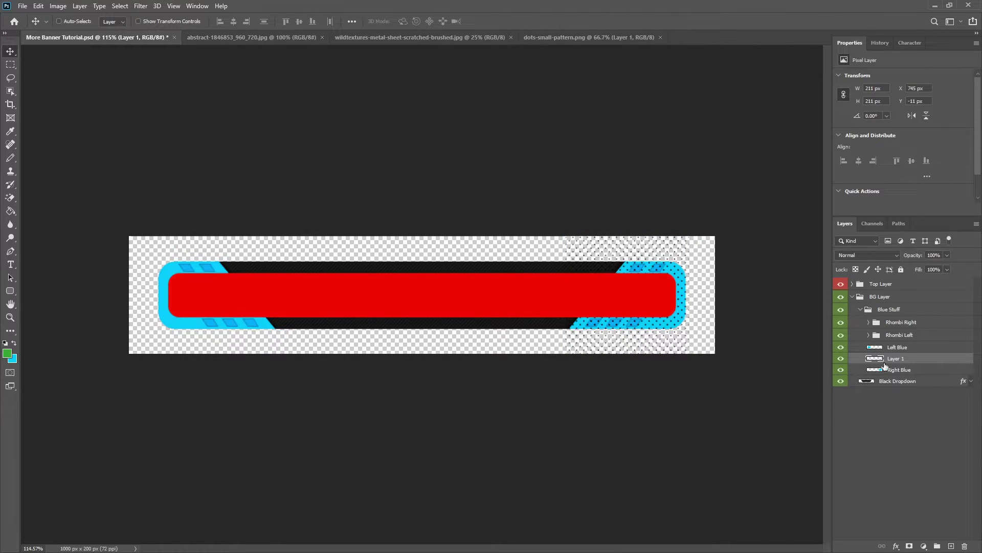
Clip the dot pattern layer to the Right Blue layer below it.
right_click(900, 358)
left_click(795, 319)
key("ctrl+plus")
Set the dot pattern's blend mode to Overlay at 70% opacity.
left_click(867, 255)
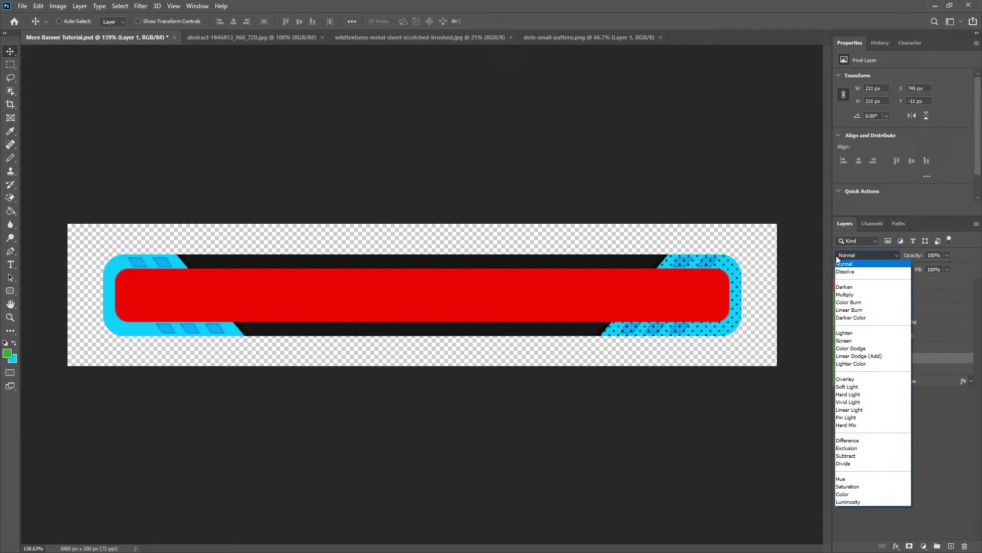
left_click(860, 377)
left_click(946, 255)
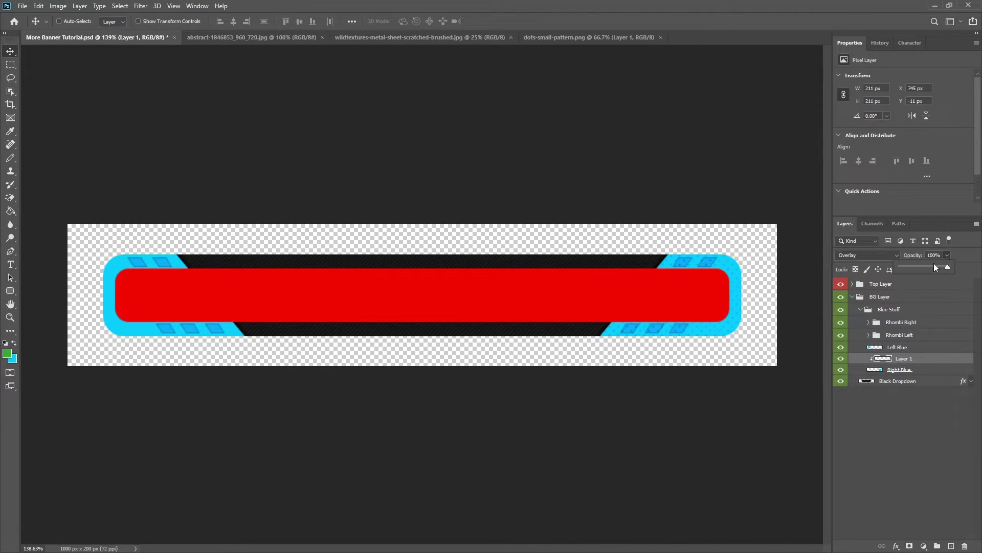
left_click(935, 443)
key("ctrl+plus")
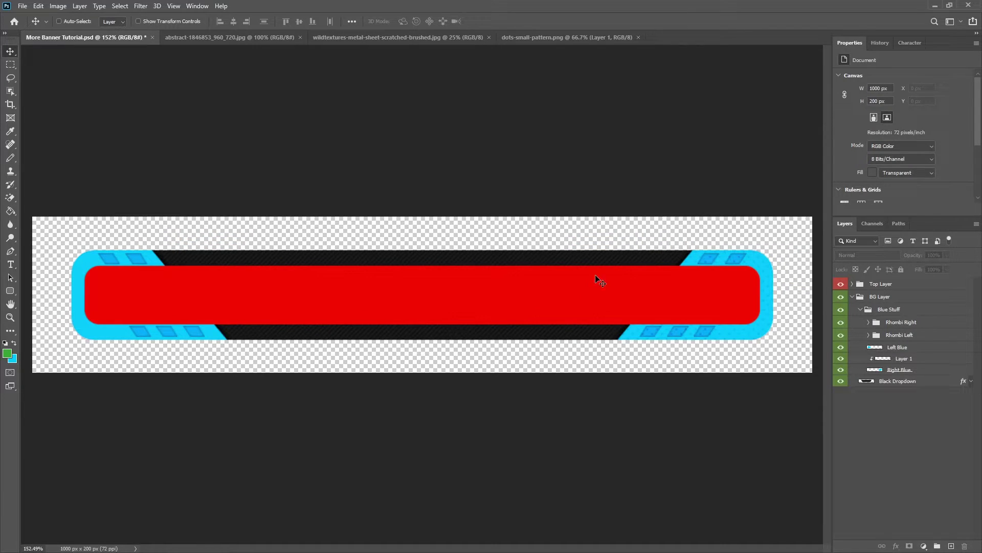
Rename the dot pattern layer to 'Dots'.
double_click(904, 358)
type("D")
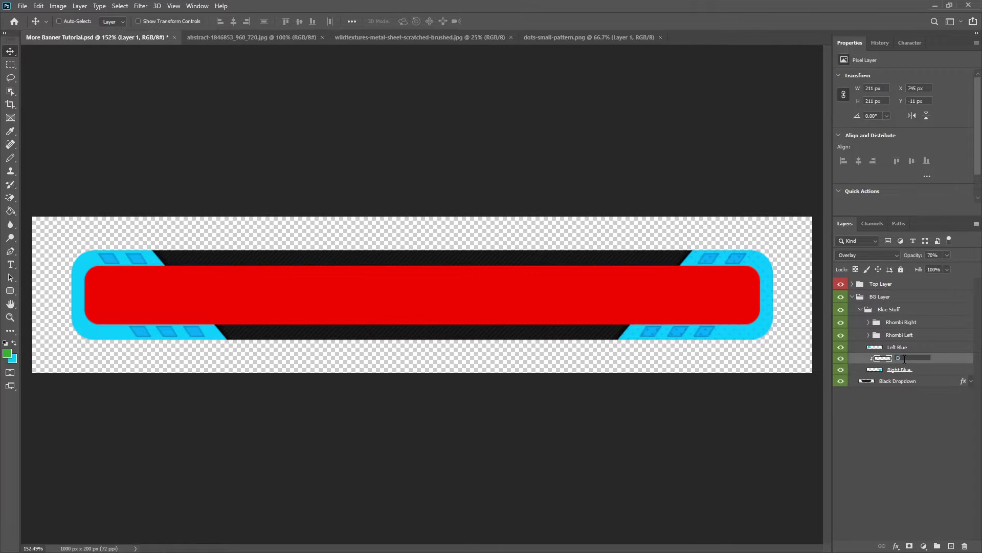
type("ots")
key("Return")
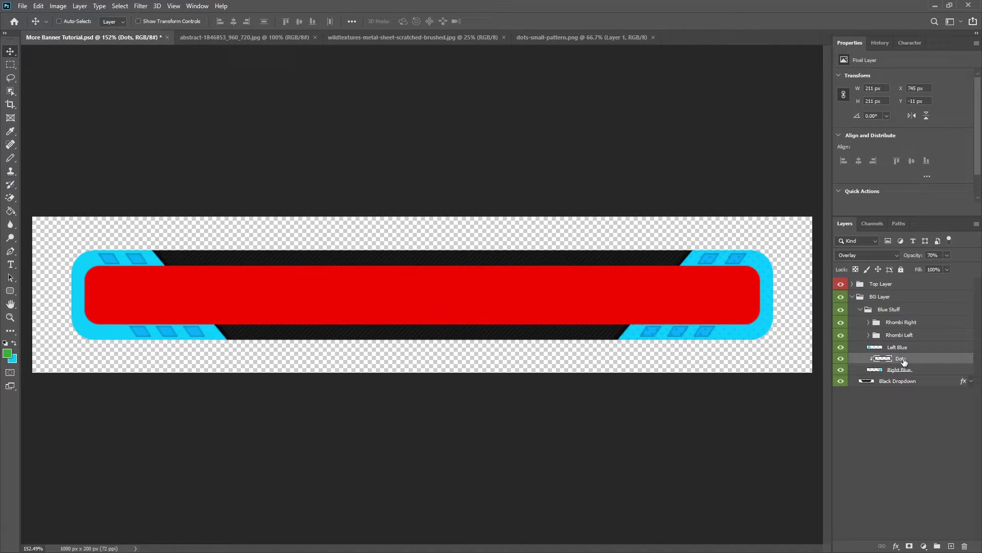
Bring the abstract grunge texture from its document into the banner.
left_click(244, 36)
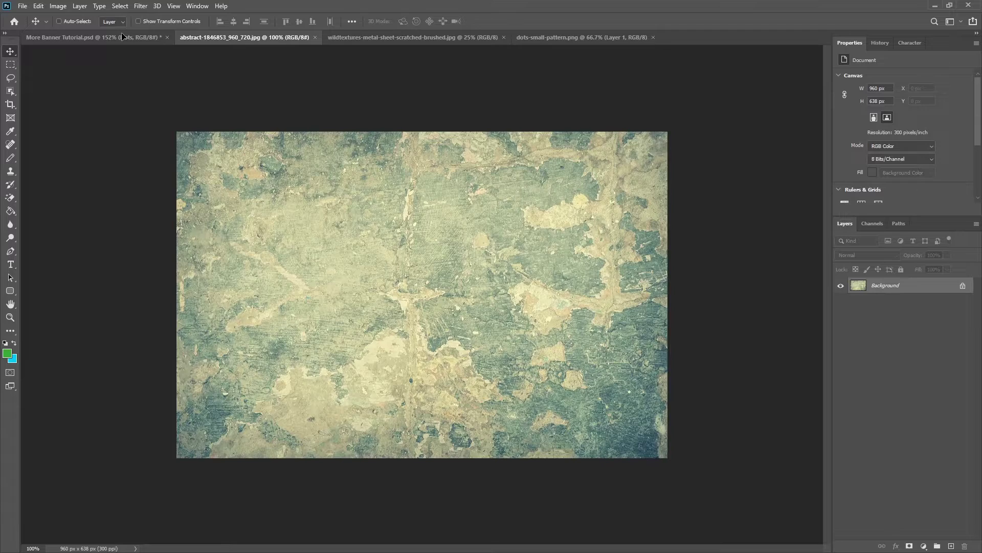
left_click_drag(122, 36, 676, 261)
key("ctrl+minus")
key("ctrl+minus")
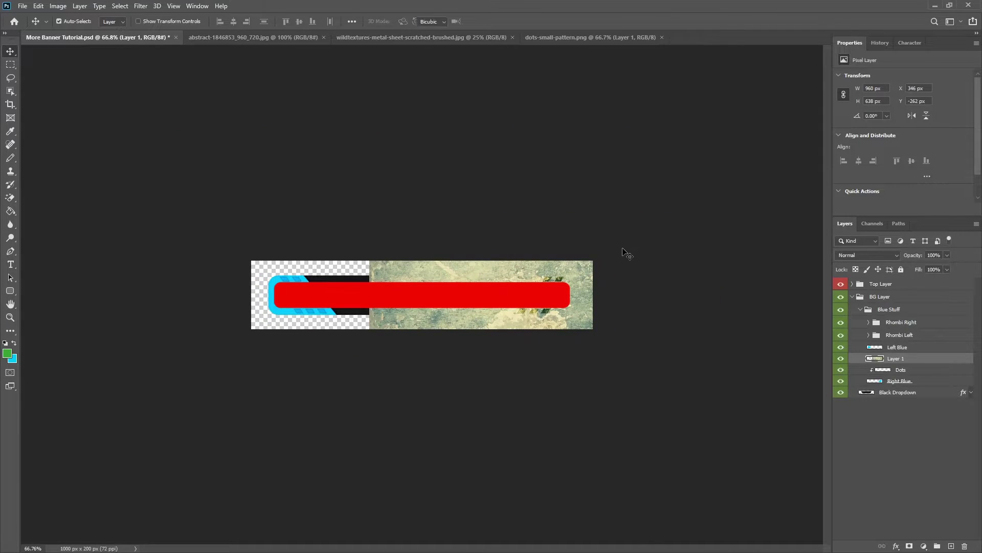
Scale the texture to 378 × 251 px over the right end and clip it to Right Blue.
key("ctrl+t")
left_click_drag(696, 171, 565, 220)
left_click_drag(486, 301, 576, 258)
left_click_drag(679, 191, 601, 244)
key("ctrl+plus")
key("ctrl+plus")
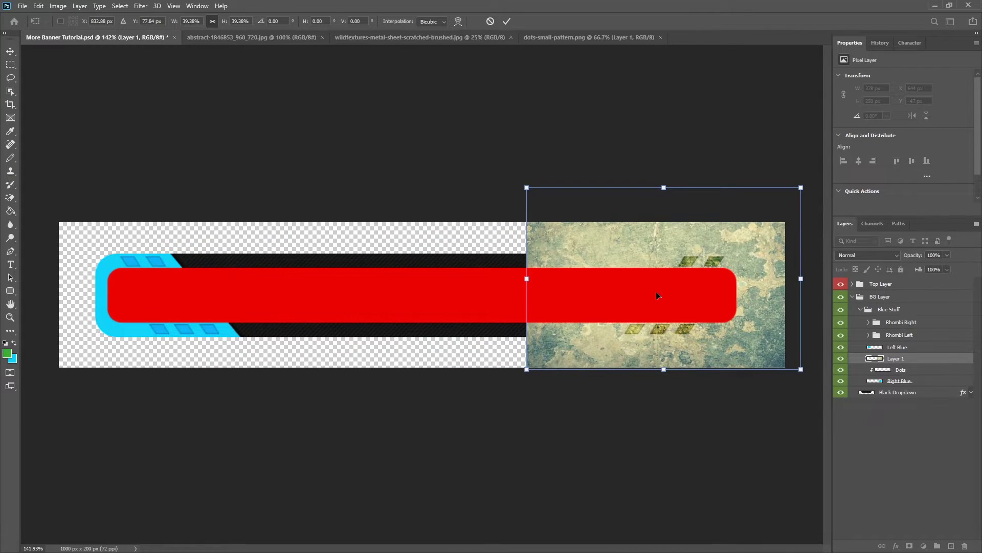
left_click_drag(658, 295, 672, 292)
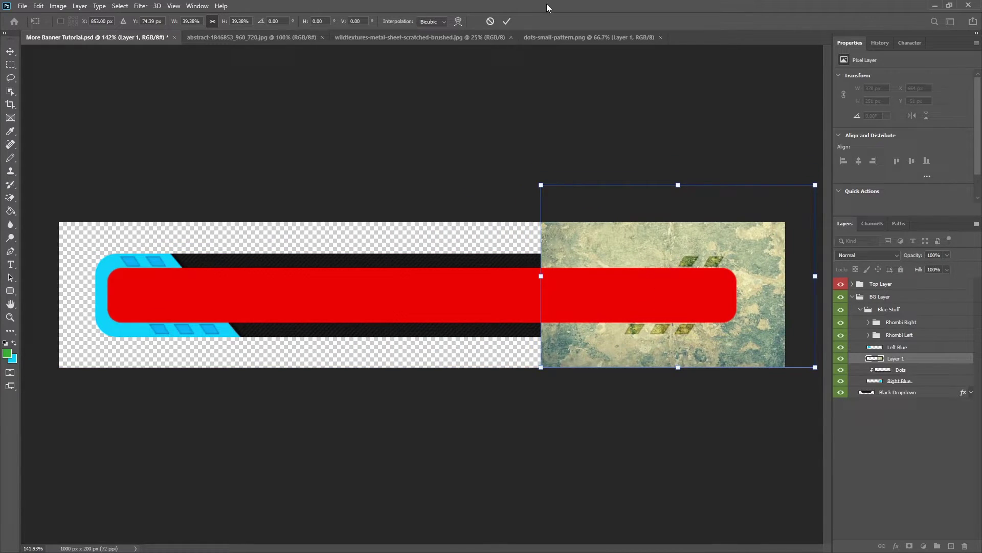
left_click(502, 25)
right_click(904, 359)
left_click(799, 317)
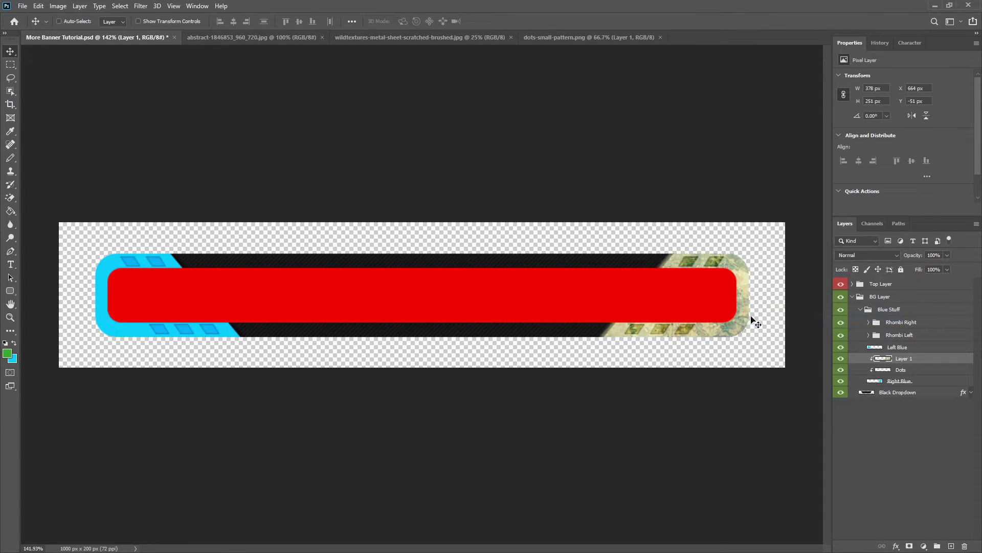
Try Overlay on the texture, then settle on Linear Burn at 33% opacity.
left_click(871, 257)
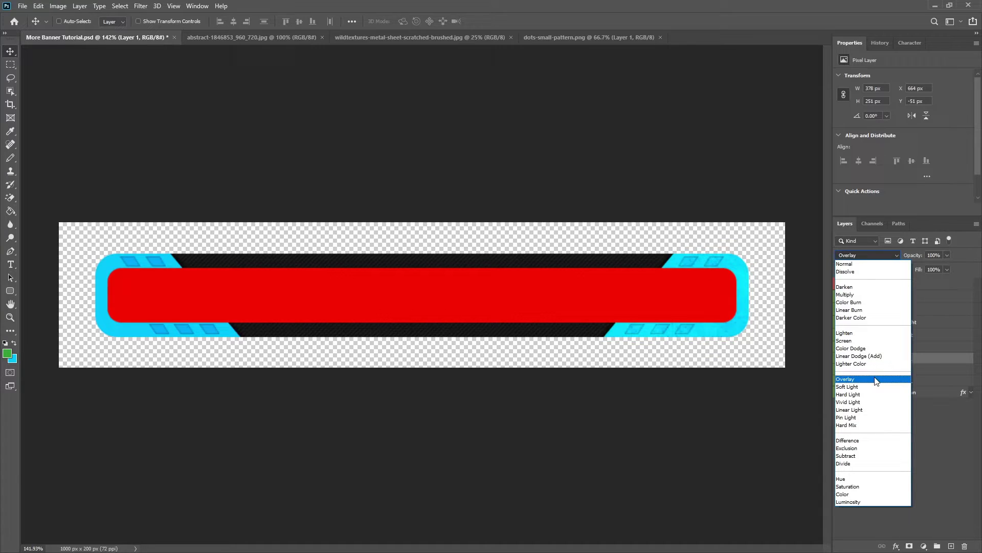
left_click(873, 378)
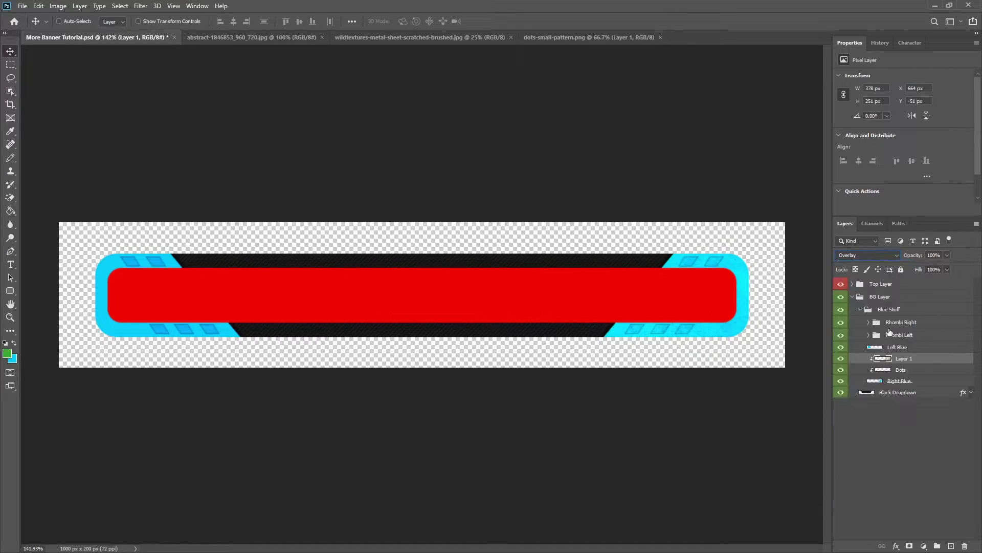
left_click(945, 255)
left_click_drag(927, 266, 950, 267)
left_click(849, 254)
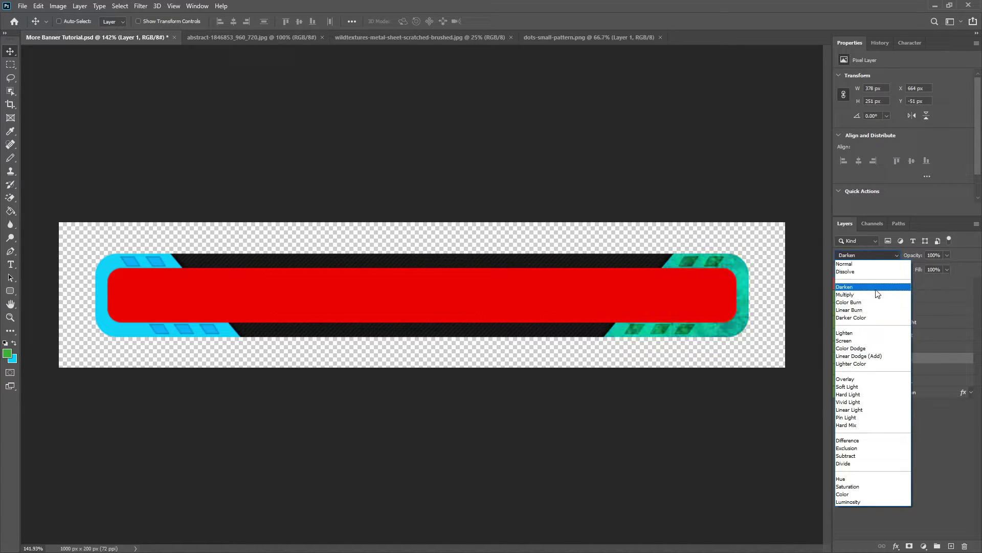
left_click(870, 310)
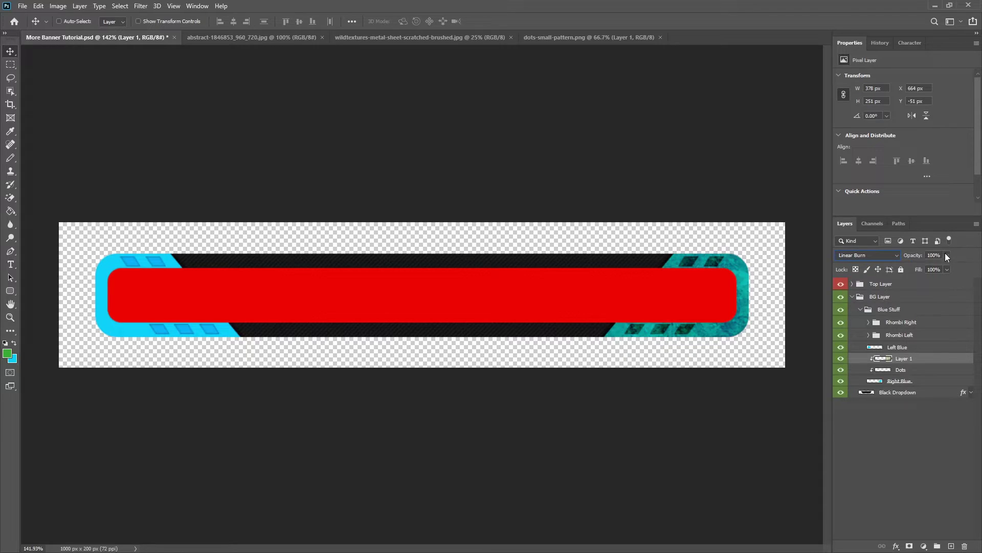
left_click(923, 267)
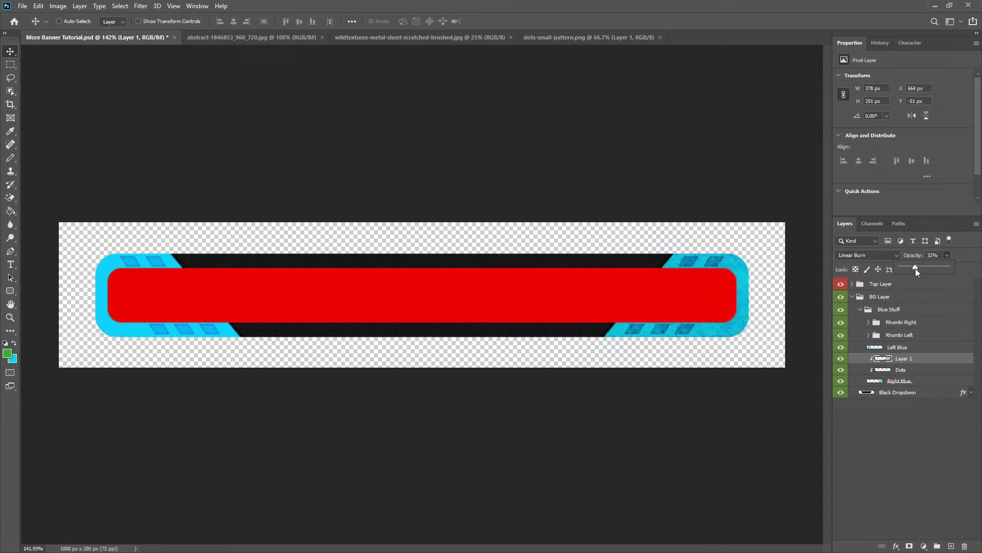
type("0")
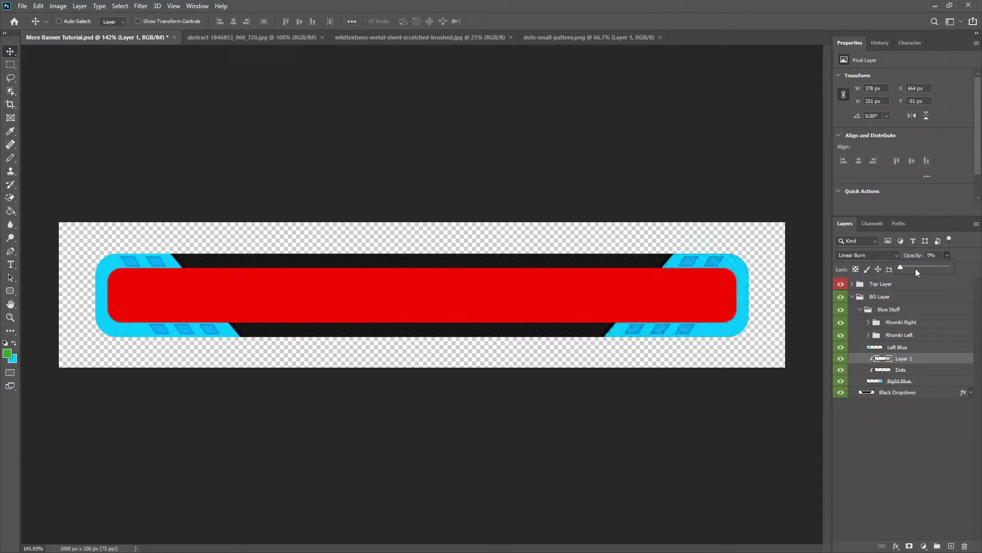
left_click(916, 266)
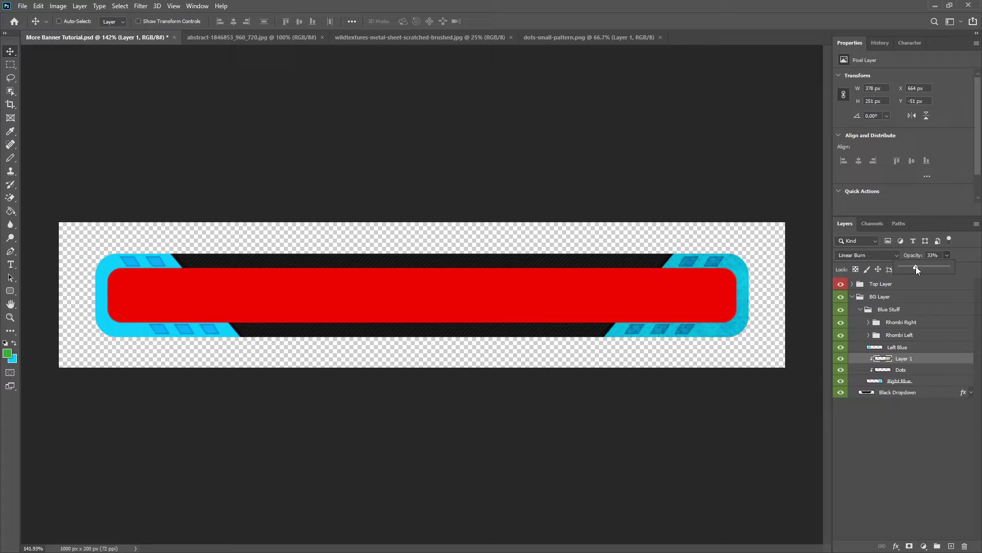
Nudge the texture left, then duplicate the texture and Dots layers and move the copies up the stack.
mouse_move(661, 297)
left_mouse_down()
mouse_move(675, 297)
mouse_move(633, 293)
mouse_move(656, 291)
left_mouse_up()
scroll(504, 362, "down", 2)
scroll(441, 321, "up", 1)
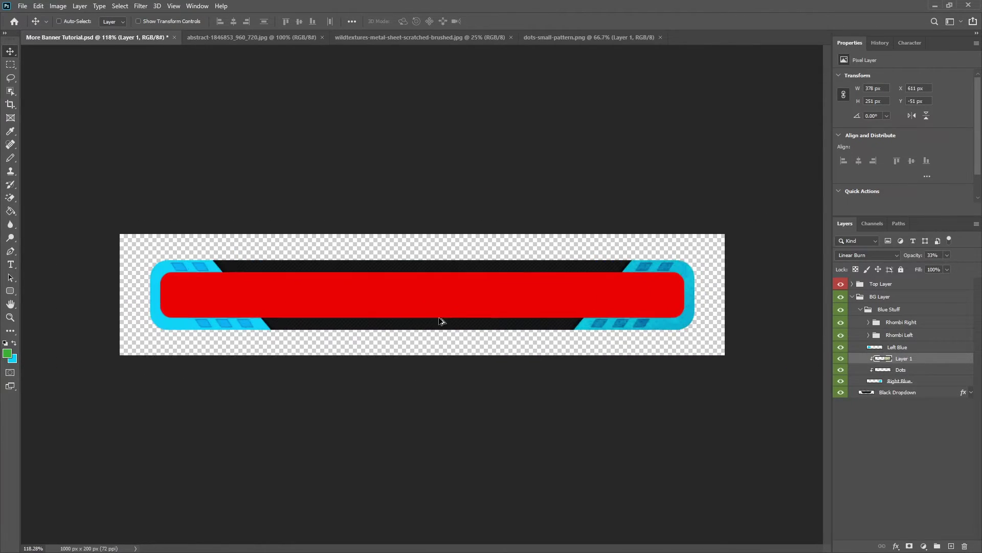
scroll(406, 295, "up", 2)
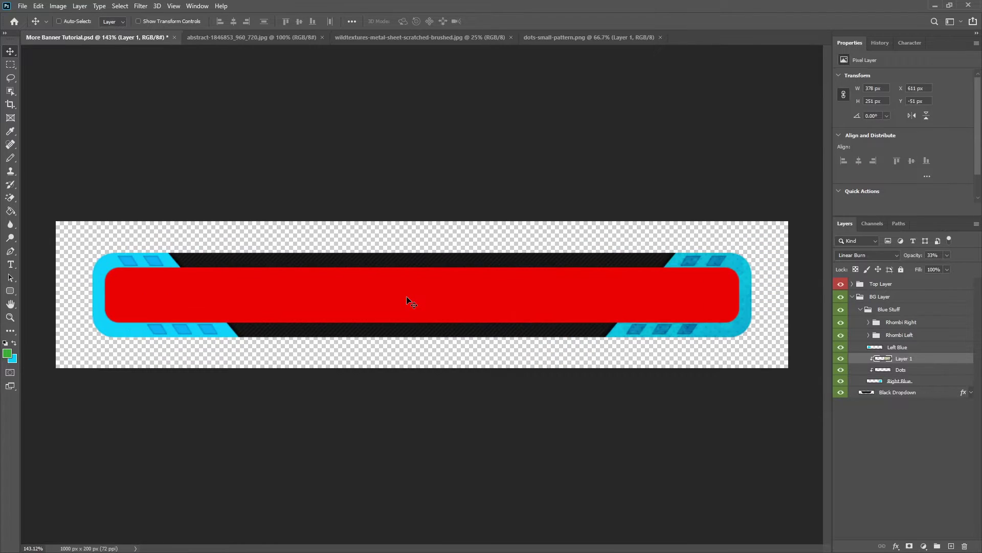
left_click(909, 369, "shift")
key("ctrl+j")
left_click_drag(910, 368, 908, 344)
Clip both copies to Left Blue and slide them over the banner's left end.
right_click(904, 347)
left_click(798, 316)
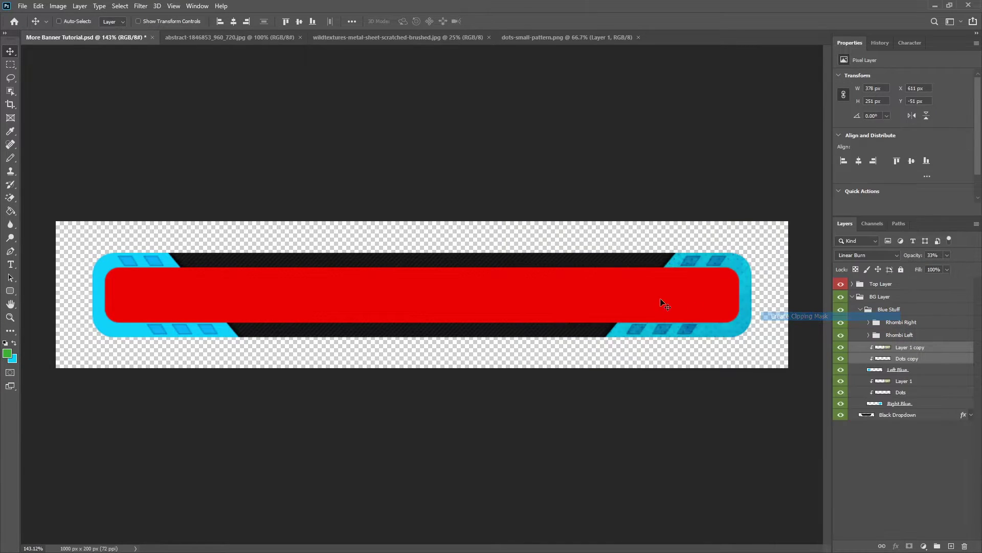
left_click_drag(661, 299, 211, 289)
key("ctrl+minus")
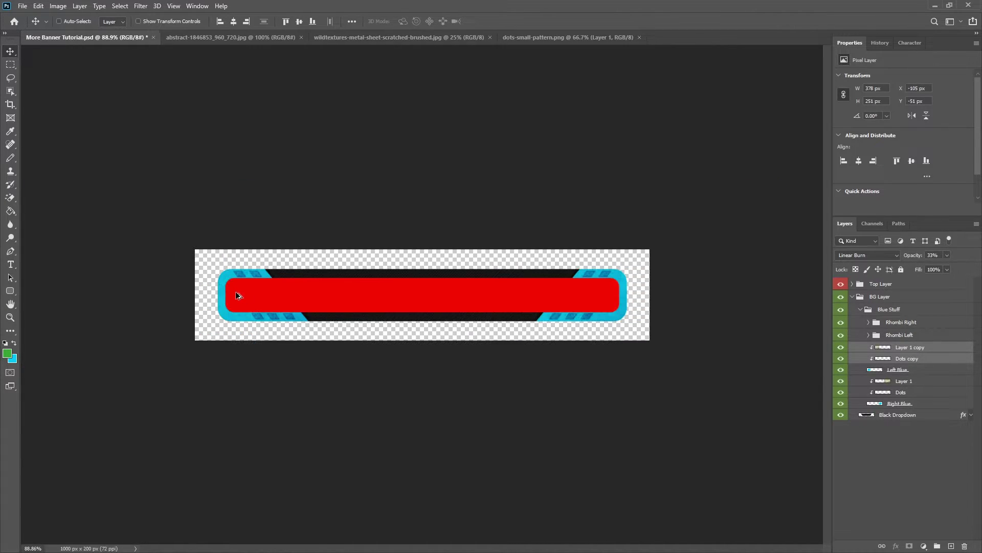
key("ctrl+0")
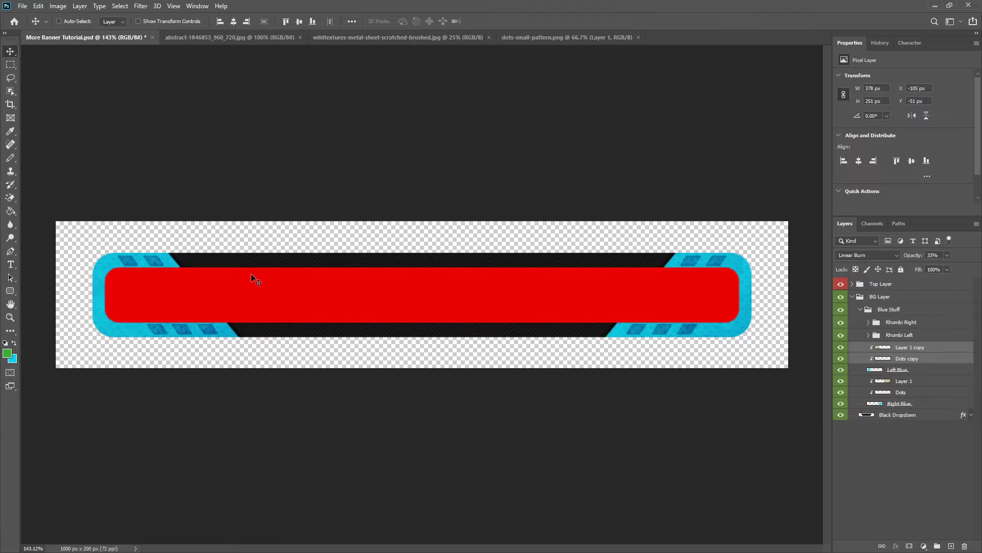
Close the abstract, metal sheet and dots reference images, leaving only the banner.
left_click(368, 38)
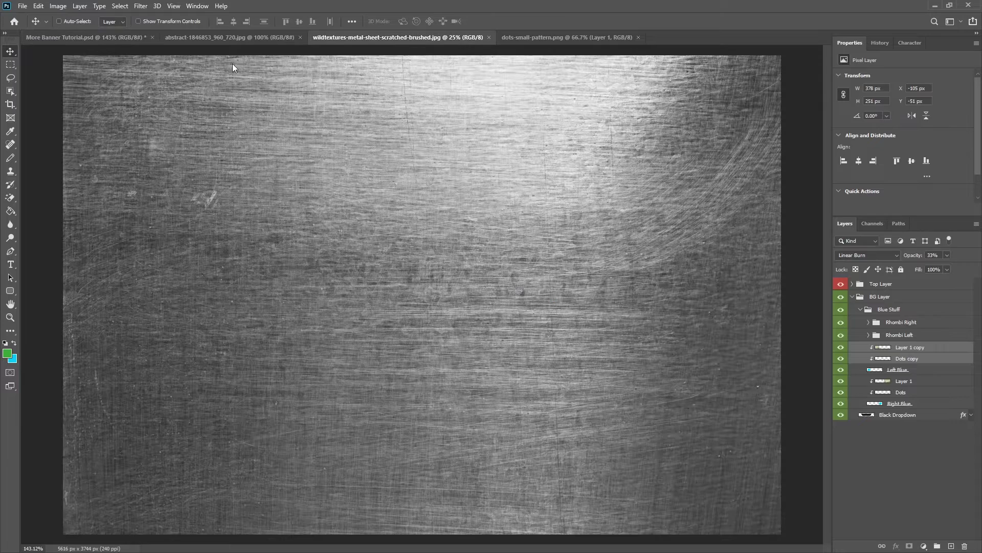
left_click(300, 37)
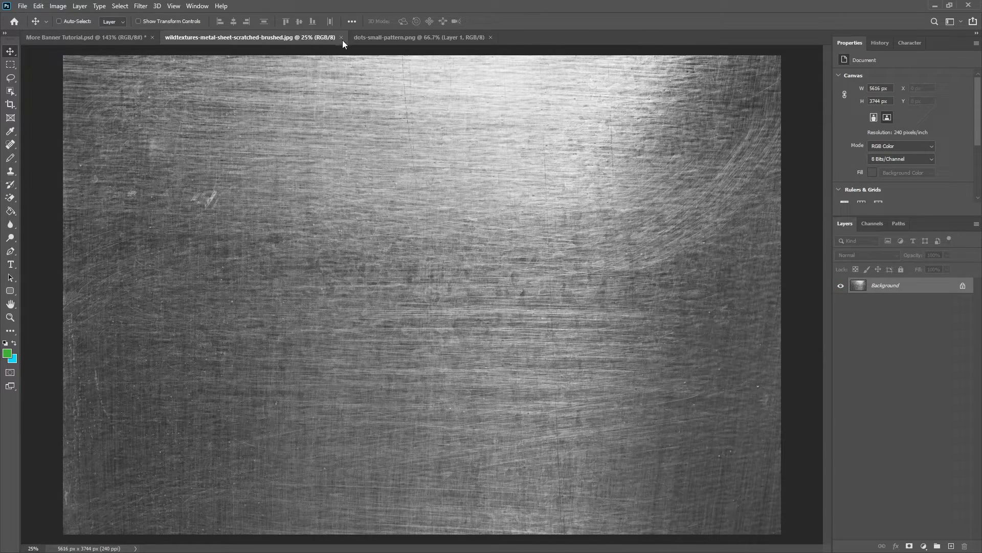
left_click(341, 37)
left_click(292, 38)
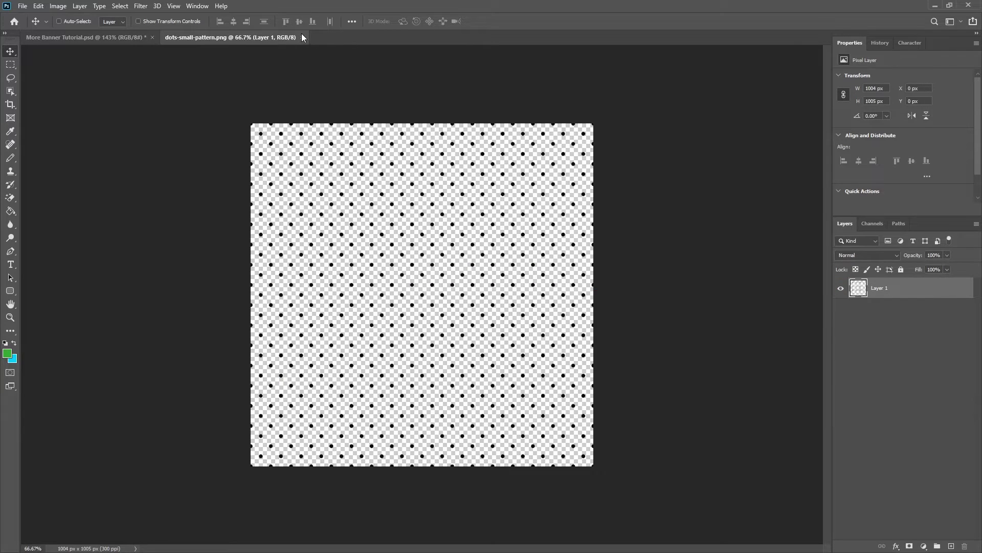
left_click(301, 38)
Collapse the Blue Stuff and BG Layer groups, expand Top Layer and select Rounded Rectangle 2.
scroll(225, 295, "down", 1)
scroll(224, 296, "up", 1)
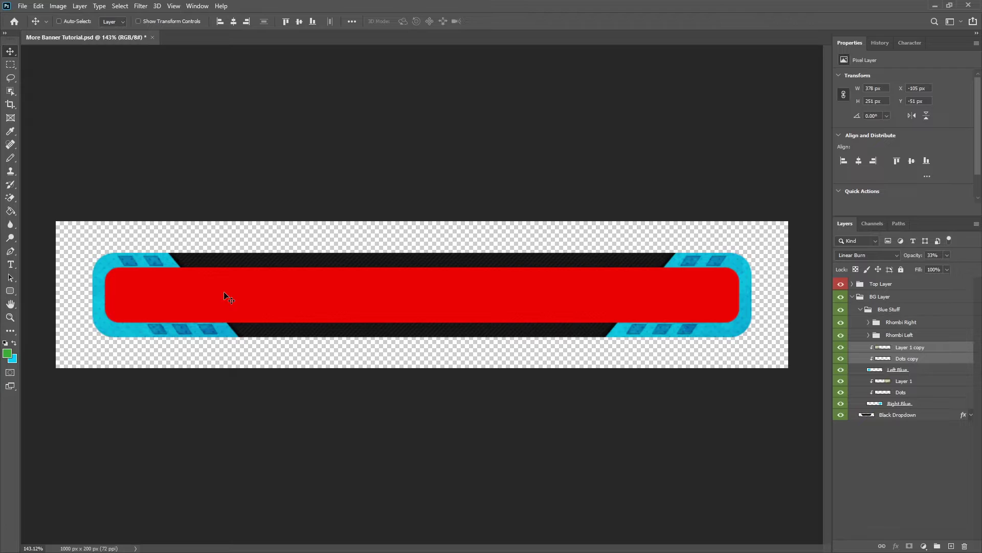
left_click(860, 309)
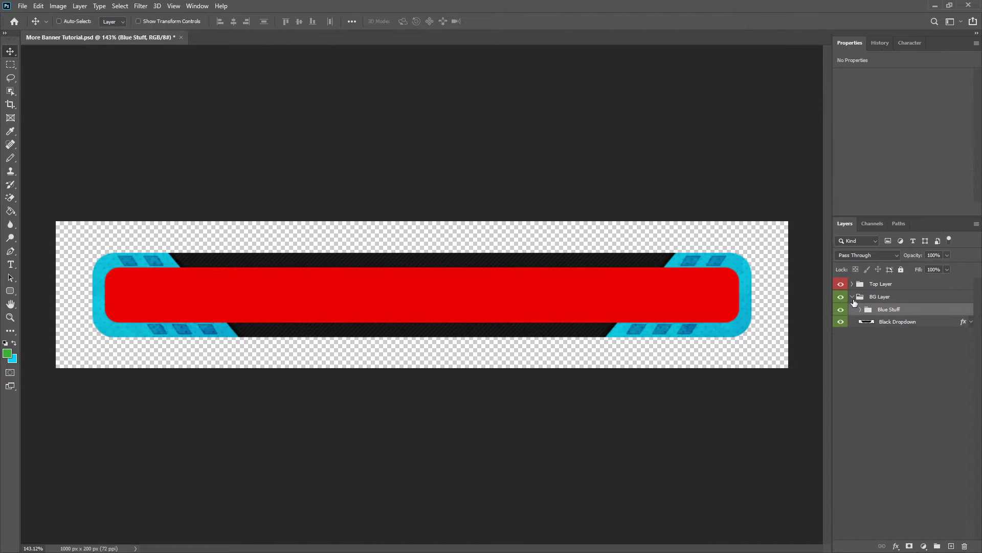
left_click(852, 297)
left_click(850, 283)
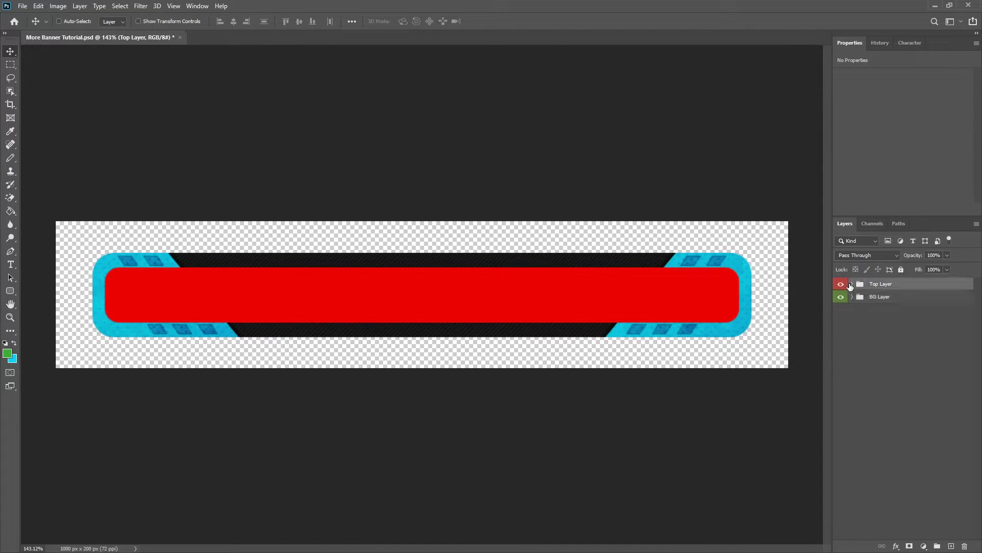
left_click(852, 284)
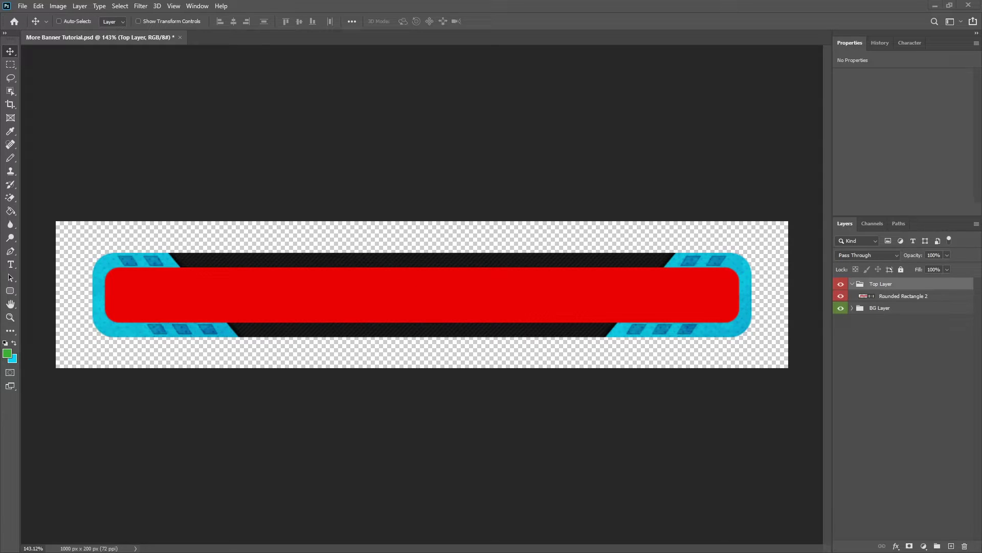
left_click(894, 295)
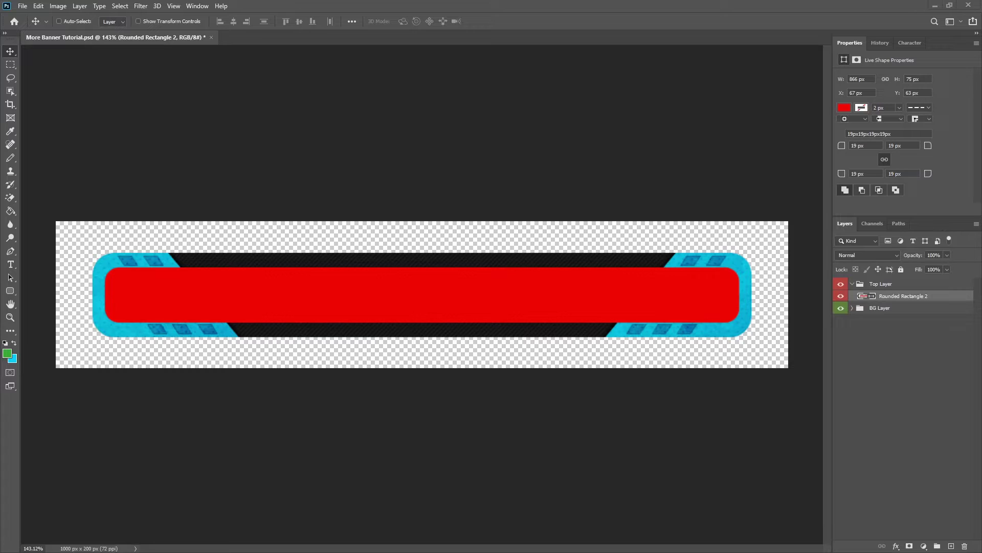
Fill Rounded Rectangle 2 with dark grey #2b2b2b by pasting the hex value into the colour picker.
left_click(844, 108)
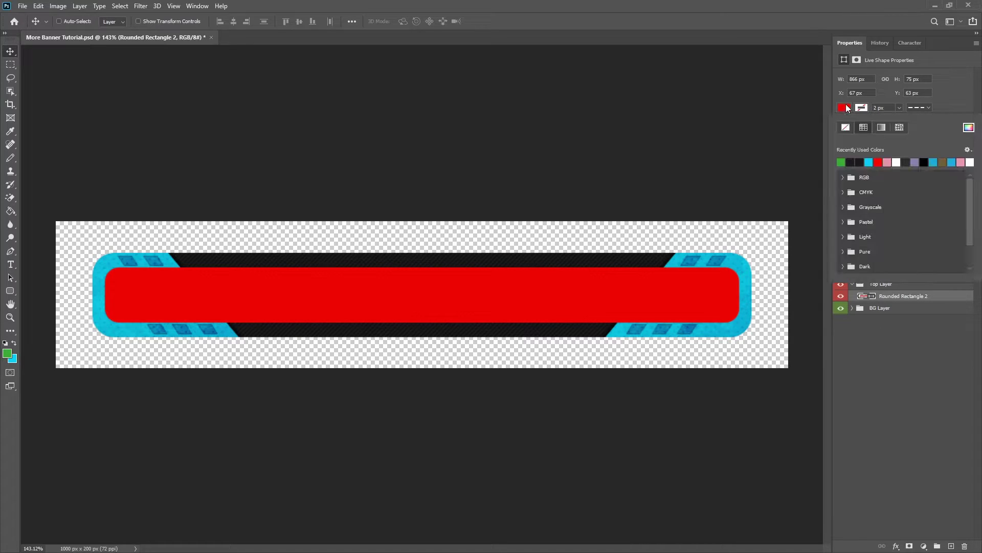
left_click(965, 130)
type("2b2b2b")
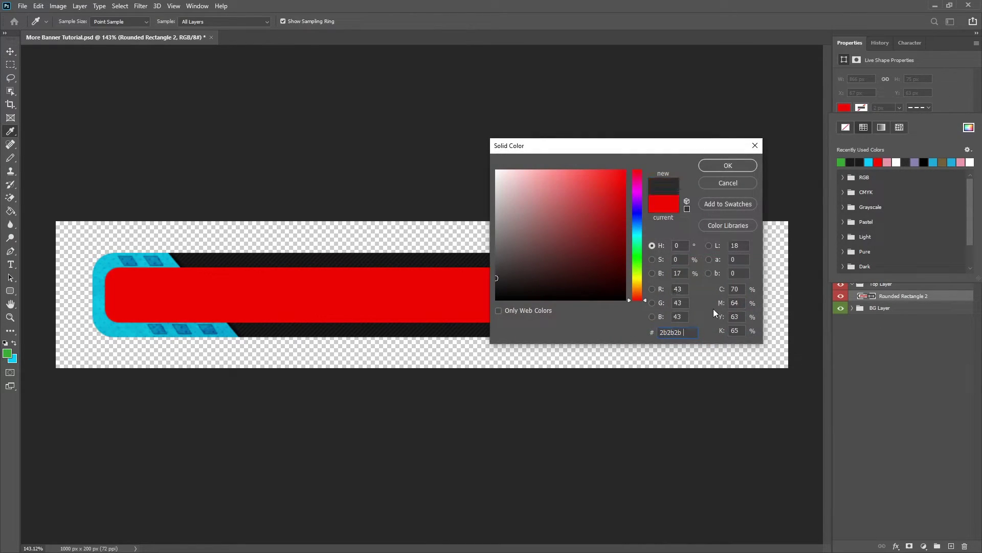
left_click(728, 166)
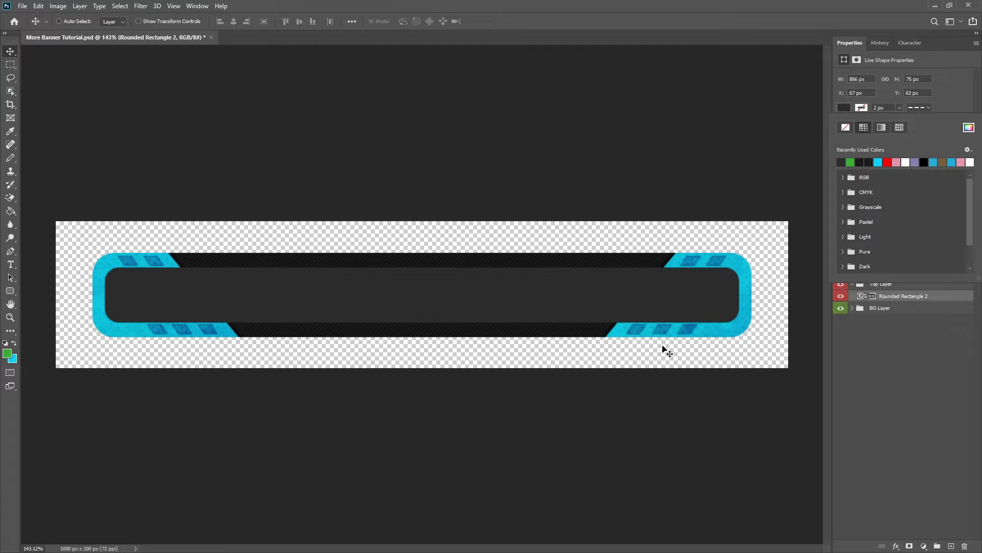
left_click(893, 297)
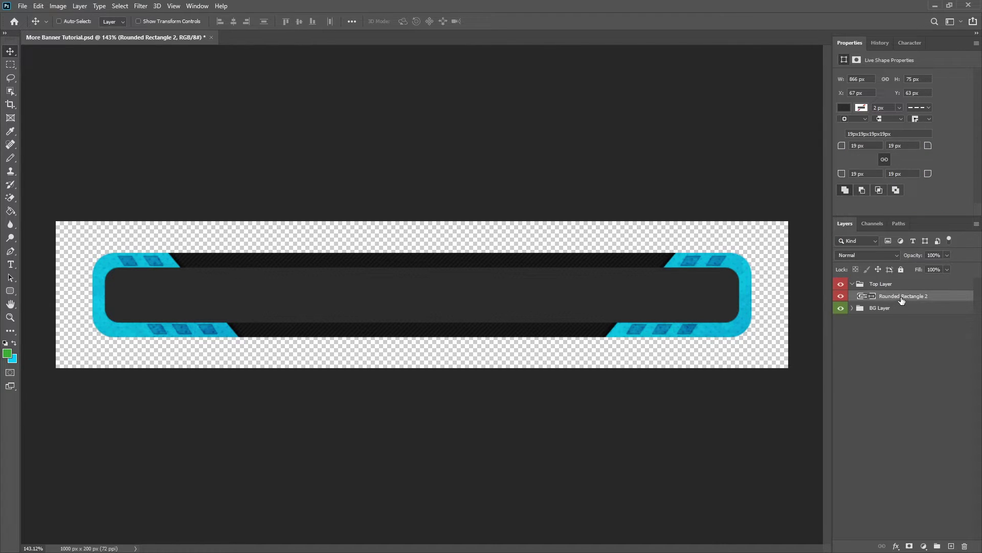
Open Rounded Rectangle 2's Blending Options and enable Inner Shadow.
right_click(901, 301)
left_click(801, 137)
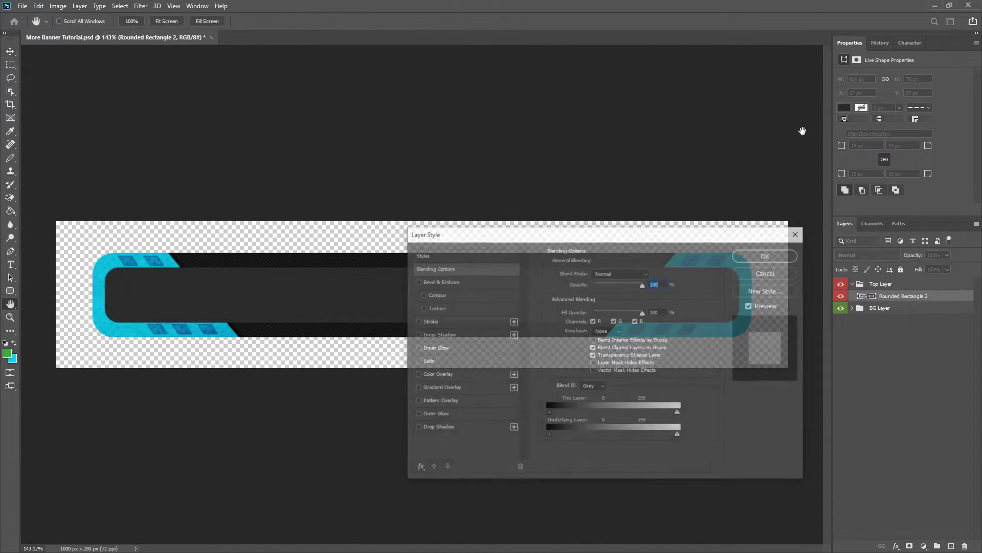
left_click_drag(575, 239, 656, 334)
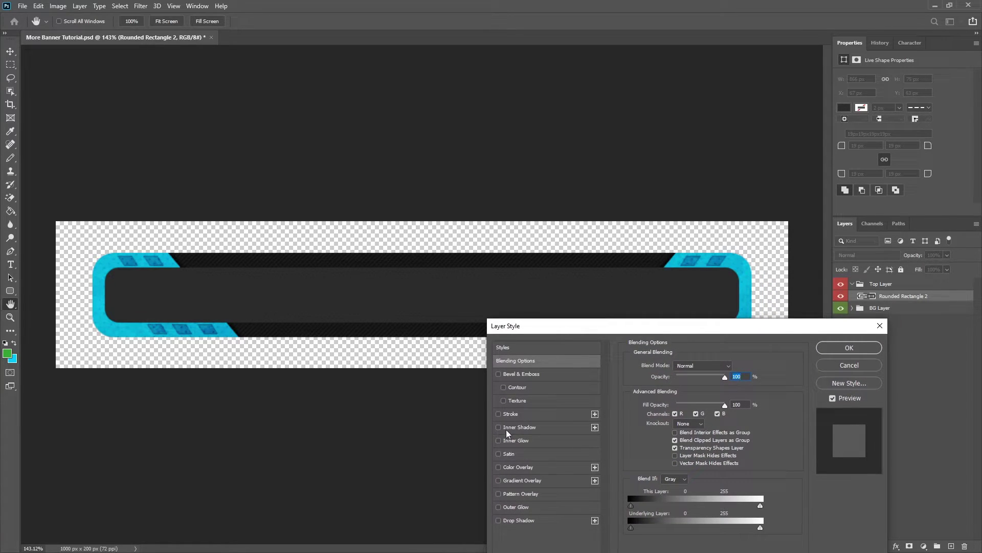
left_click(498, 427)
left_click(517, 427)
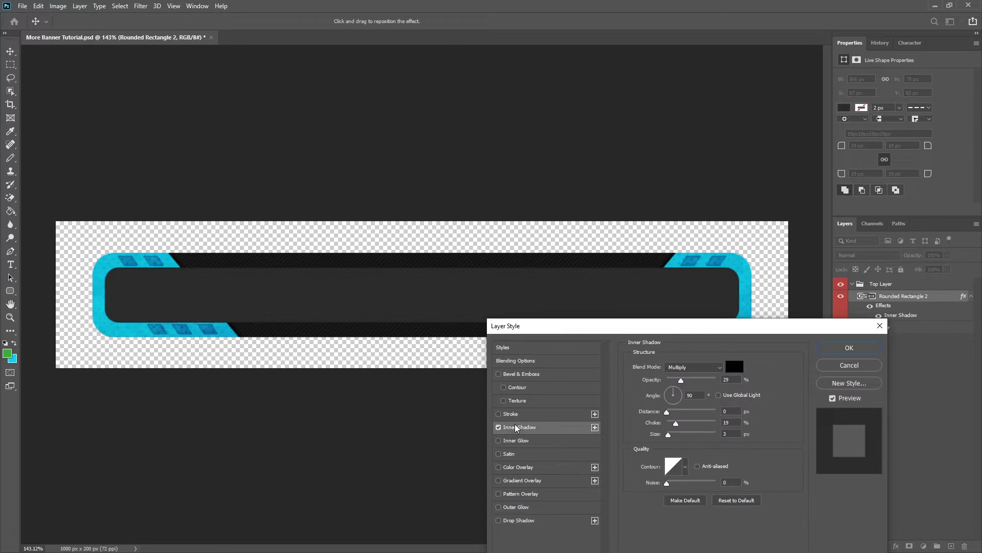
Tune the Inner Shadow to 59% opacity, 10% choke and 9 px size, and apply.
mouse_move(676, 423)
left_mouse_down()
mouse_move(667, 419)
mouse_move(672, 436)
left_mouse_up()
left_click(693, 380)
left_click_drag(692, 379, 696, 381)
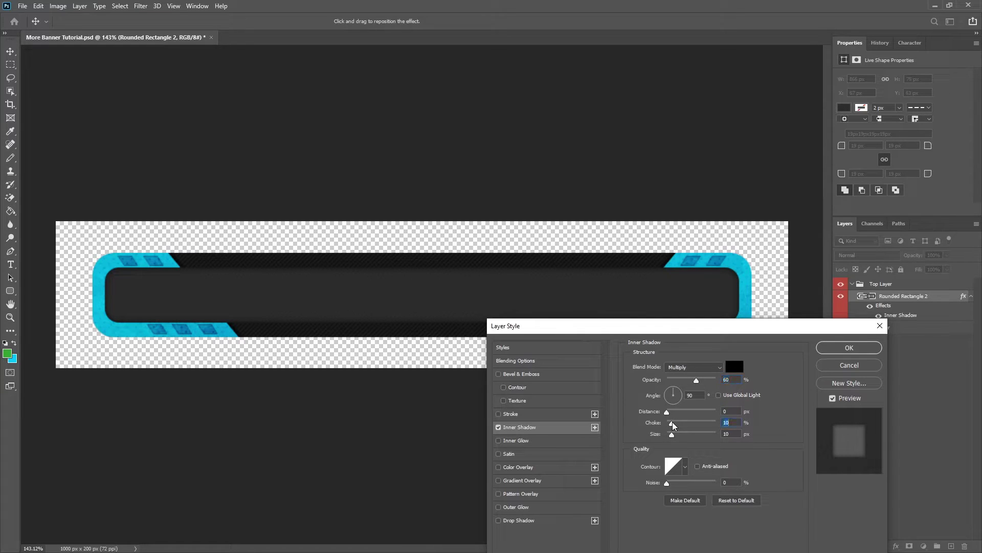
left_click_drag(672, 437, 670, 436)
mouse_move(695, 381)
left_mouse_down()
mouse_move(710, 382)
mouse_move(696, 384)
left_mouse_up()
mouse_move(672, 436)
left_mouse_down()
mouse_move(662, 438)
mouse_move(671, 436)
left_mouse_up()
left_click_drag(678, 429, 675, 428)
left_click(849, 348)
Set the foreground colour to white (ffffff).
scroll(779, 344, "down", 5)
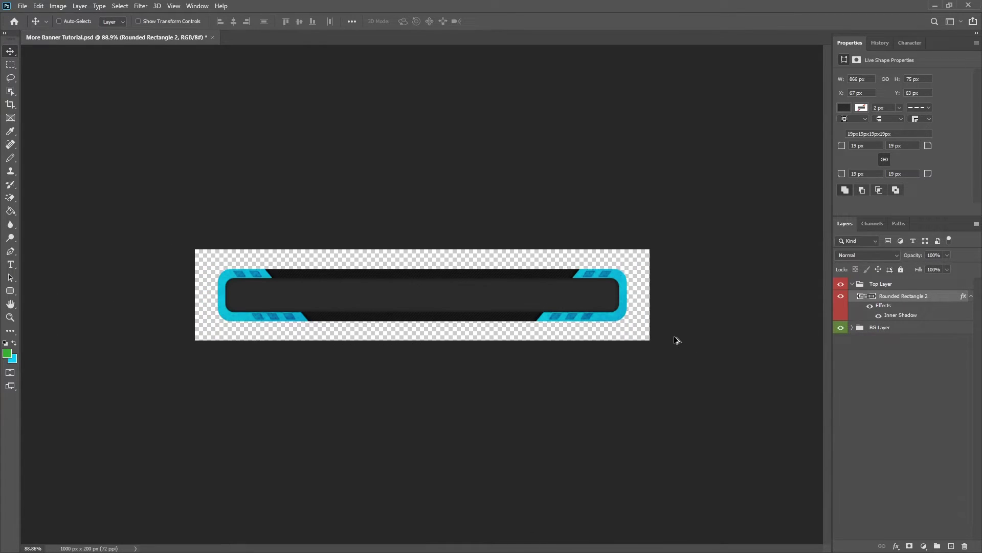
scroll(677, 341, "up", 8)
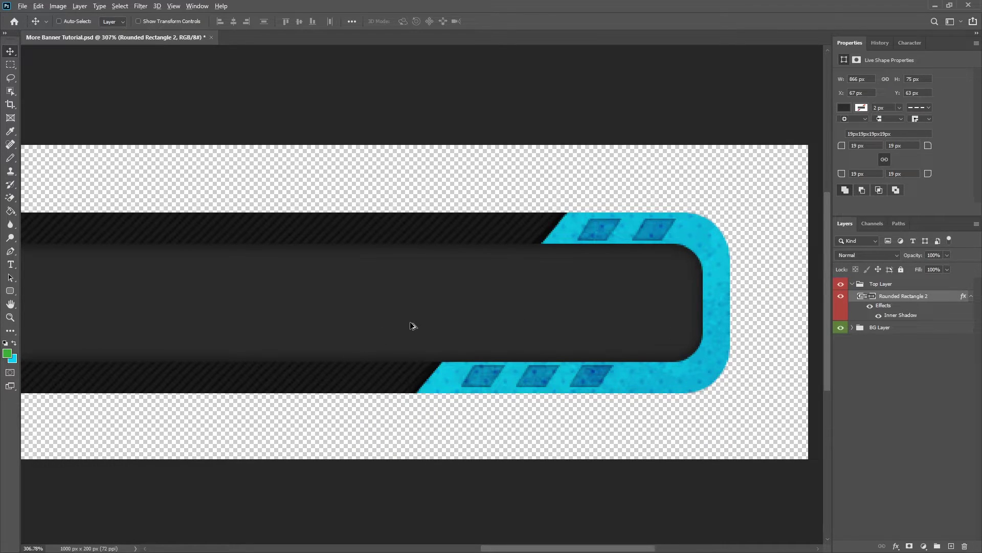
scroll(400, 350, "down", 6)
scroll(366, 341, "up", 2)
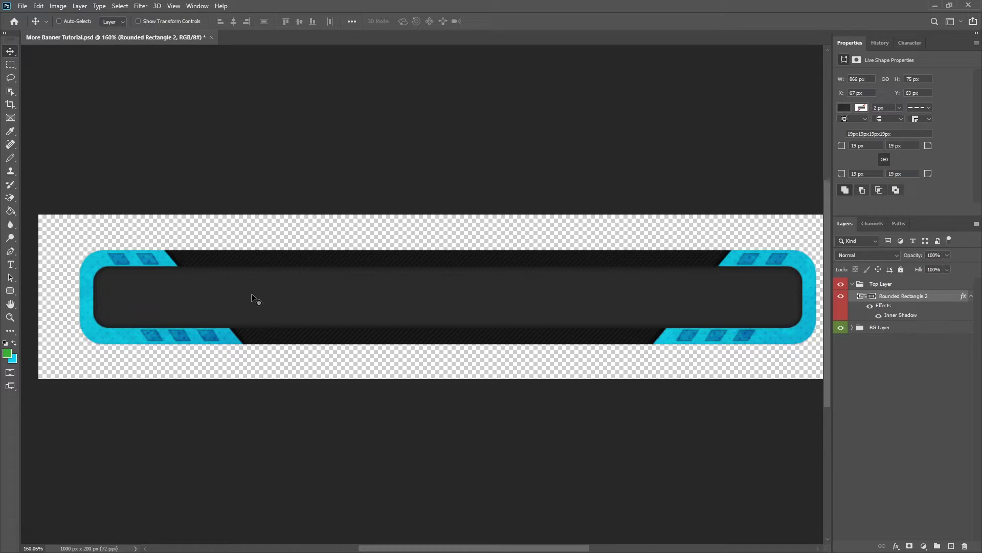
scroll(246, 294, "down", 3)
scroll(243, 292, "up", 2)
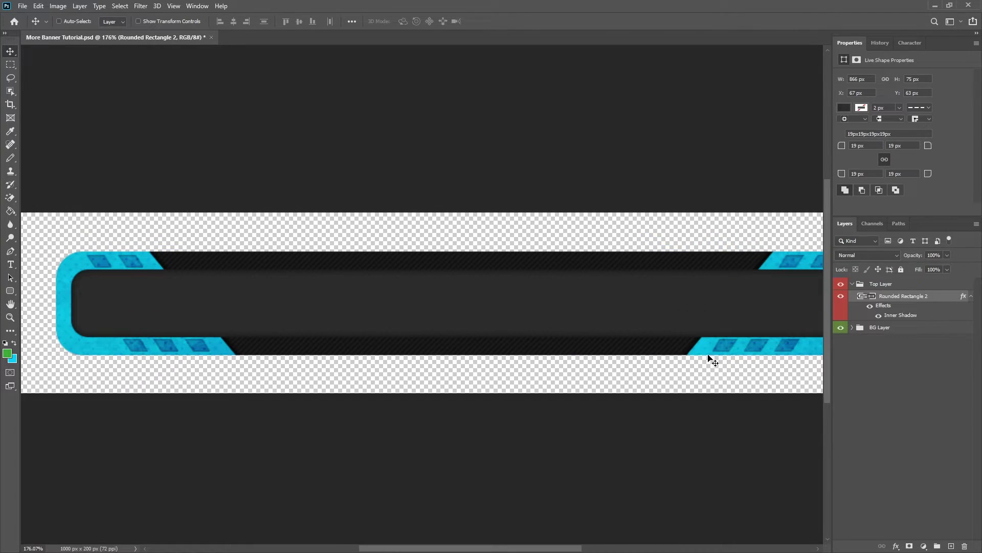
left_click(7, 353)
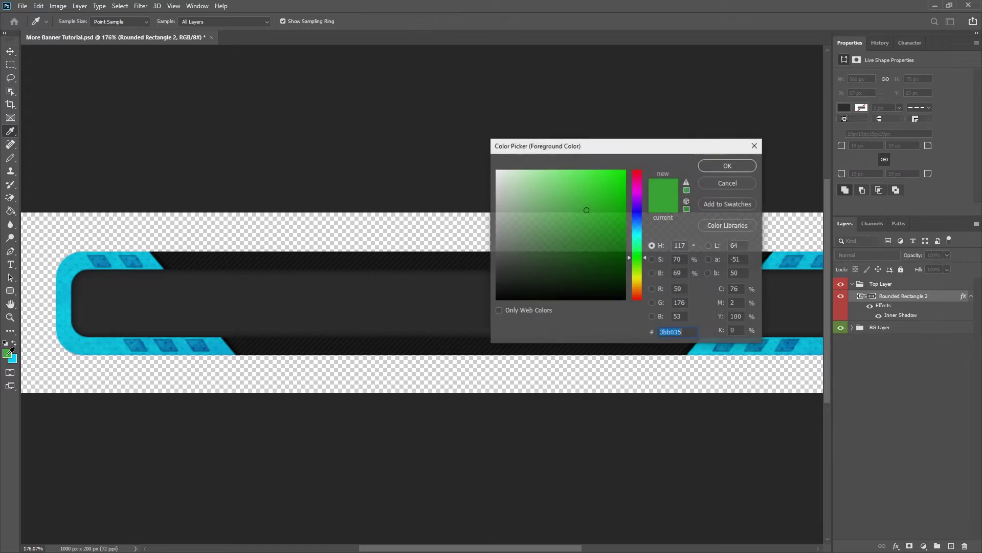
type("ffffff")
left_click(727, 169)
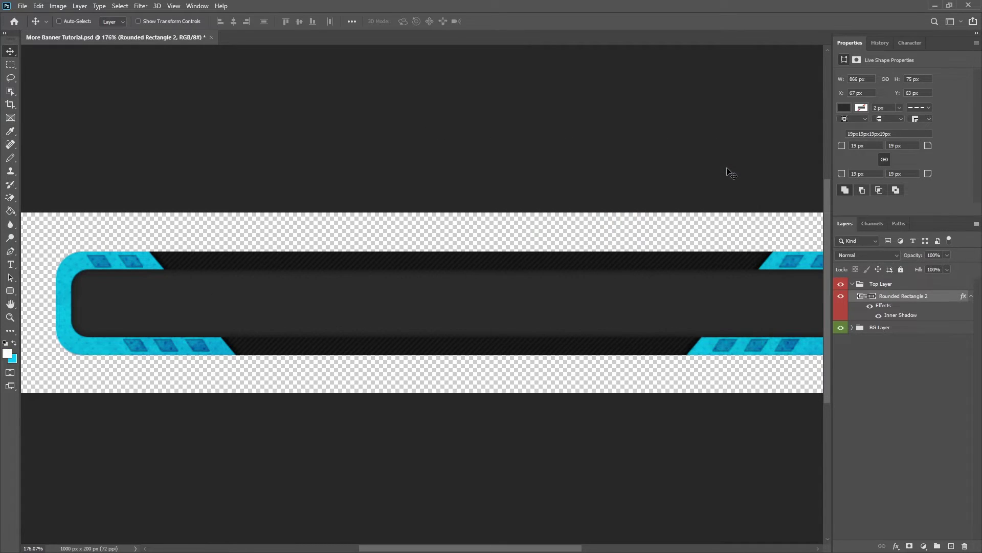
Select the Rounded Rectangle tool from the toolbar.
scroll(515, 304, "up", 2)
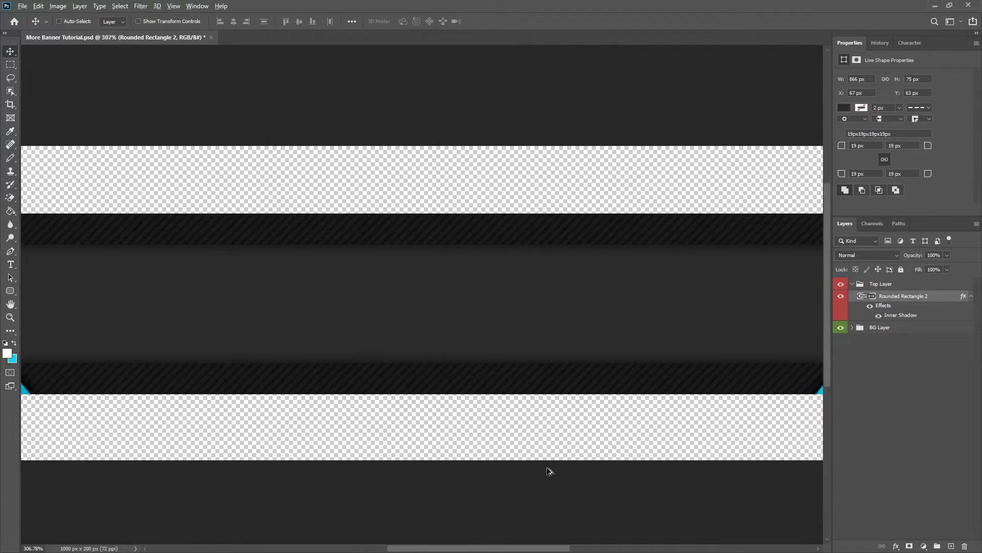
scroll(346, 423, "down", 3)
scroll(299, 331, "up", 2)
scroll(300, 333, "down", 1)
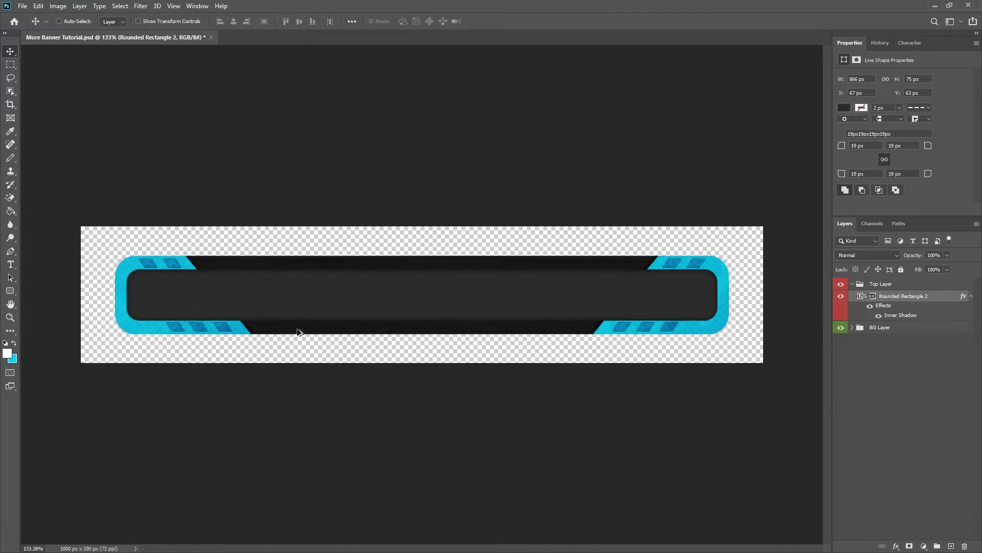
scroll(299, 332, "up", 1)
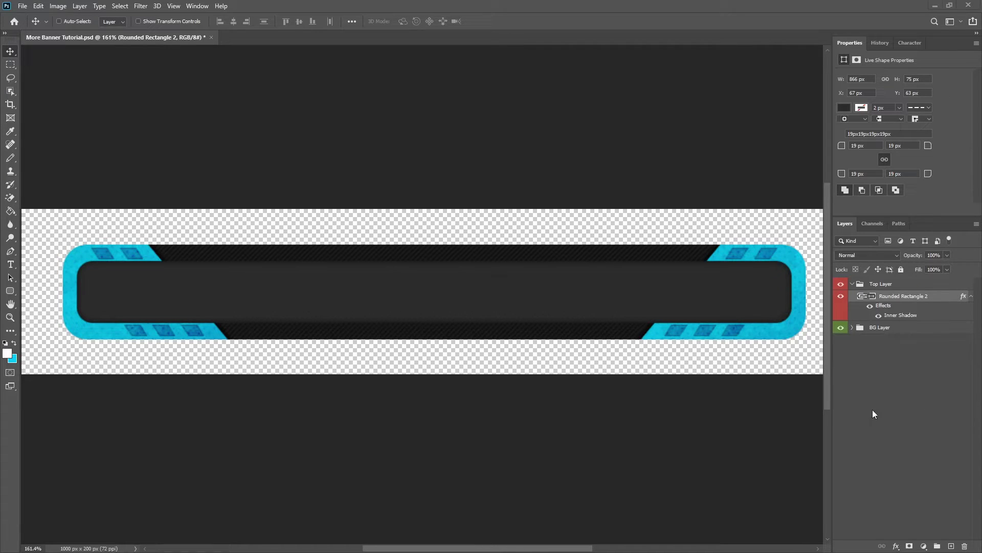
left_click(11, 292)
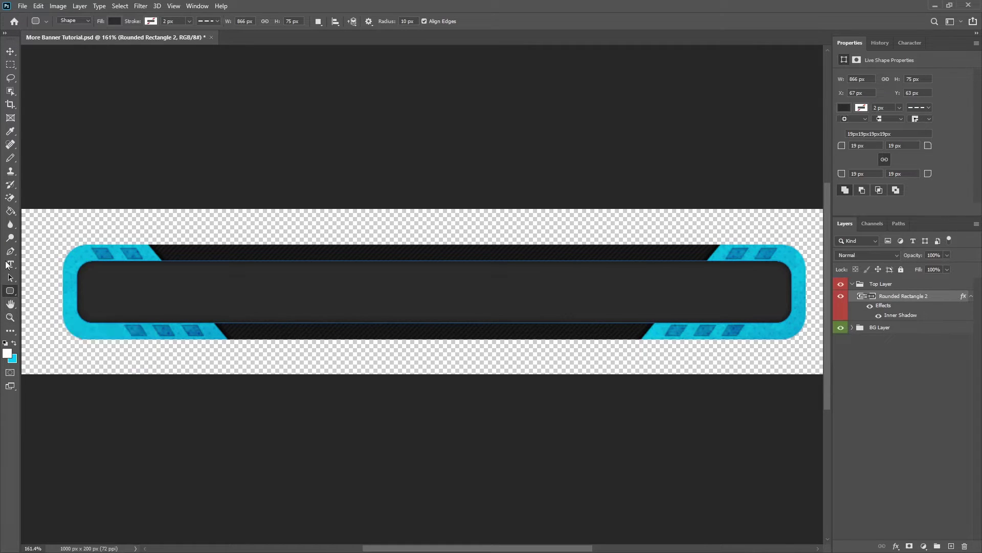
Rename the Rounded Rectangle 2 layer to 'Base'.
left_click(10, 263)
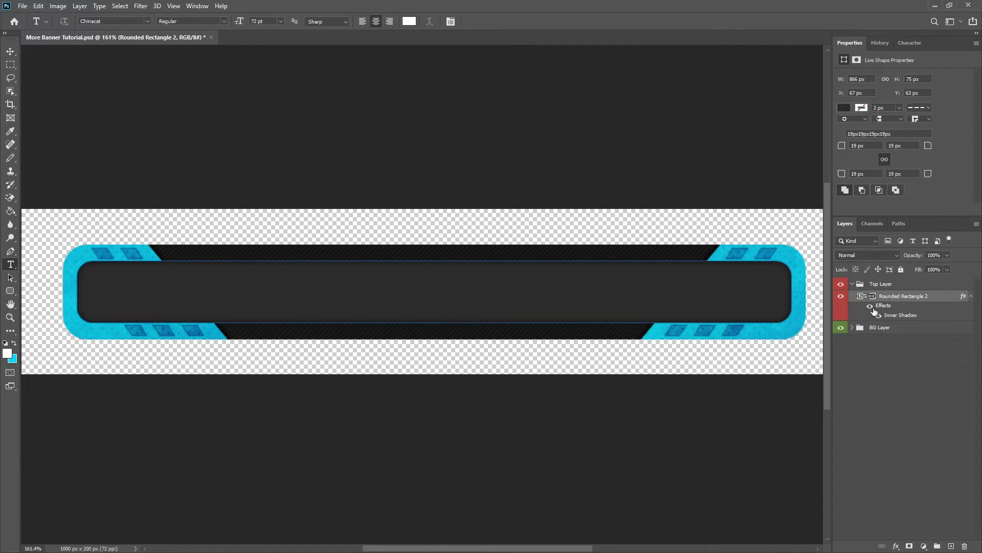
left_click(971, 296)
double_click(903, 297)
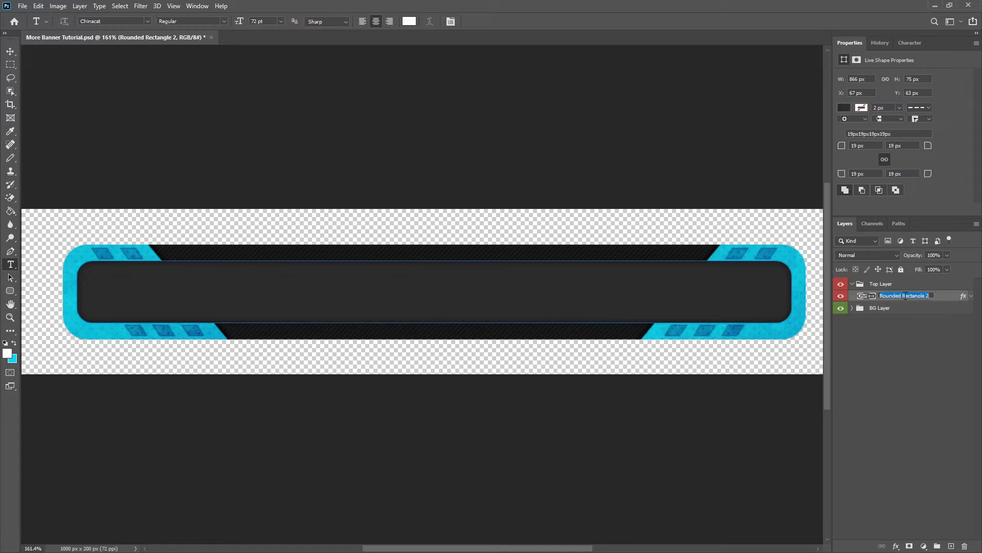
type("Base")
key("Return")
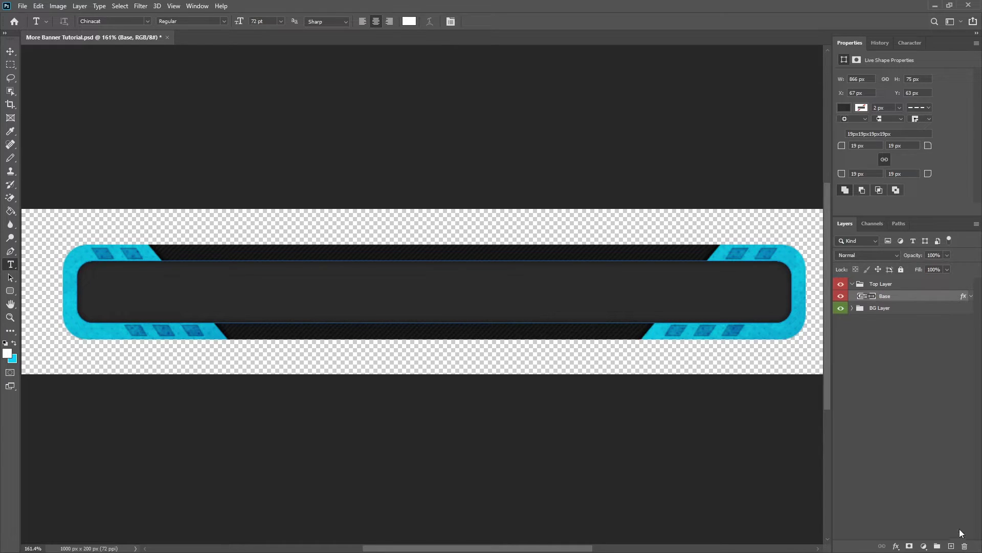
Add 'Server Info' text on the banner, set to All Caps at 45 pt.
left_click(309, 298)
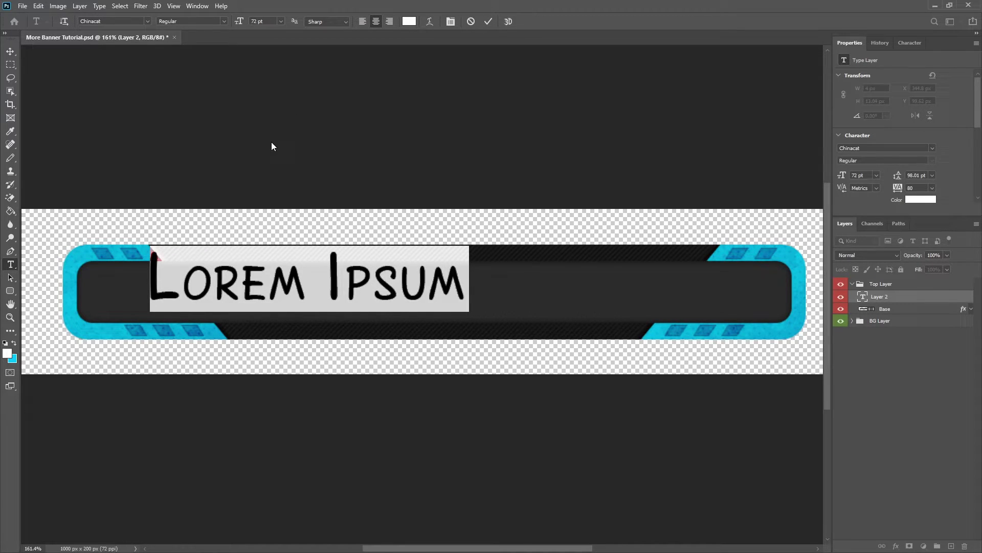
type("Se")
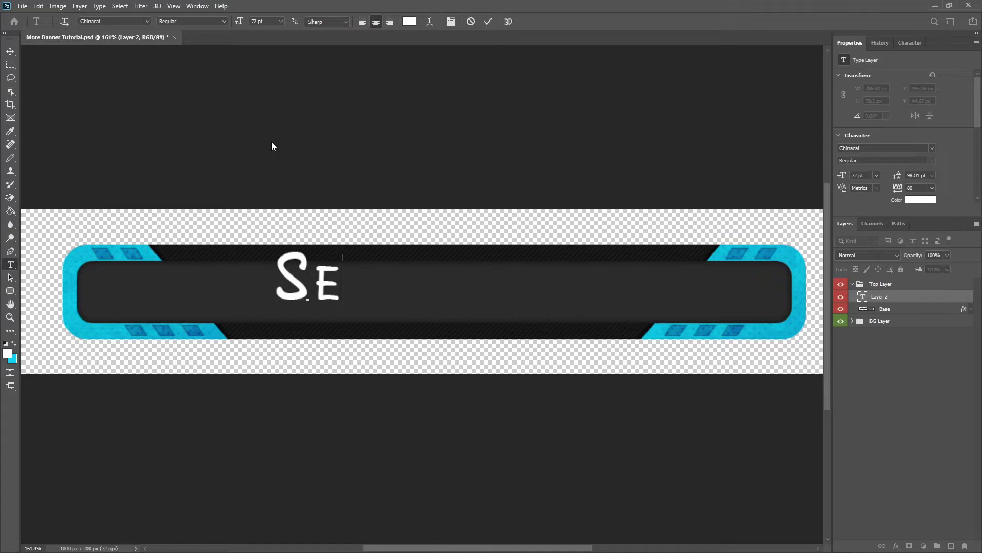
type("rver Info")
key("ctrl+a")
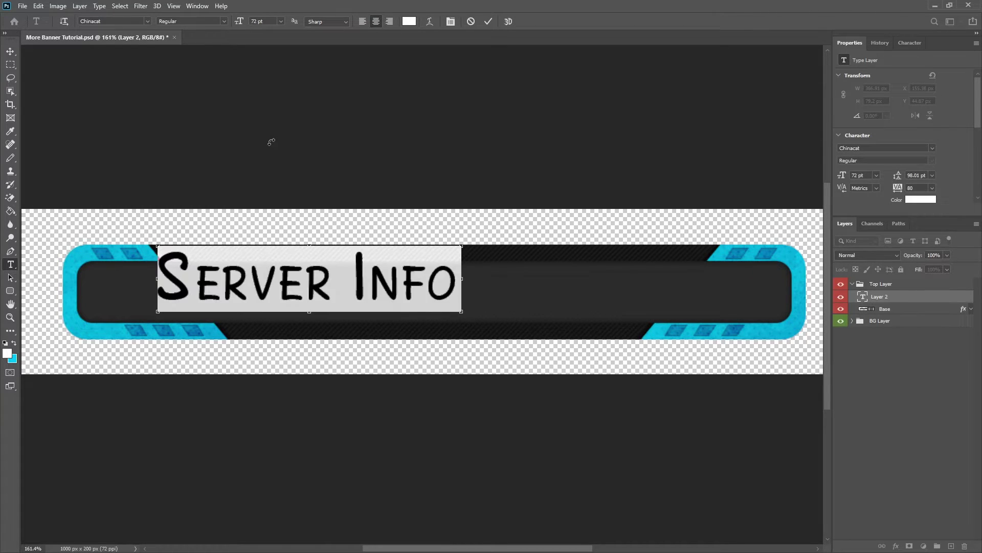
left_click(910, 43)
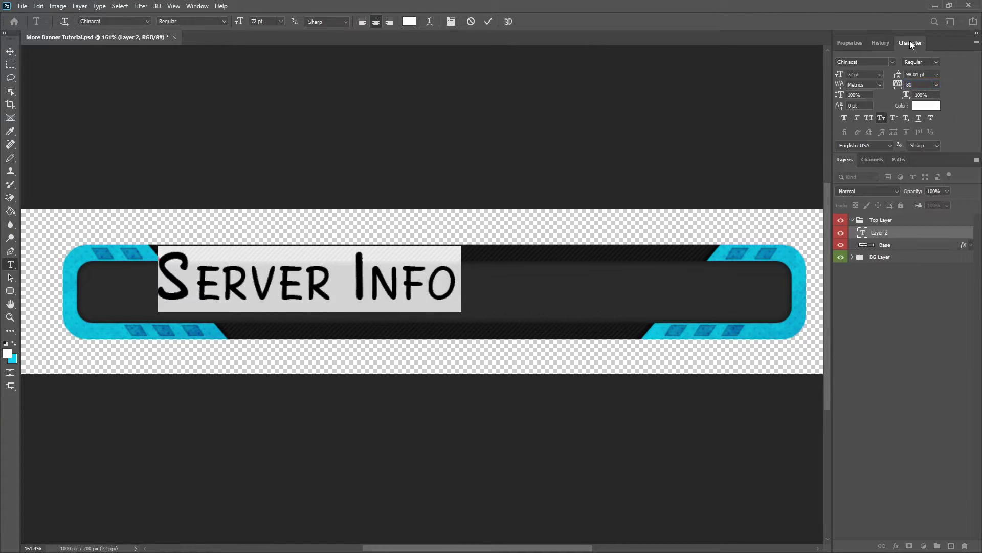
left_click(870, 118)
left_click_drag(239, 21, 241, 21)
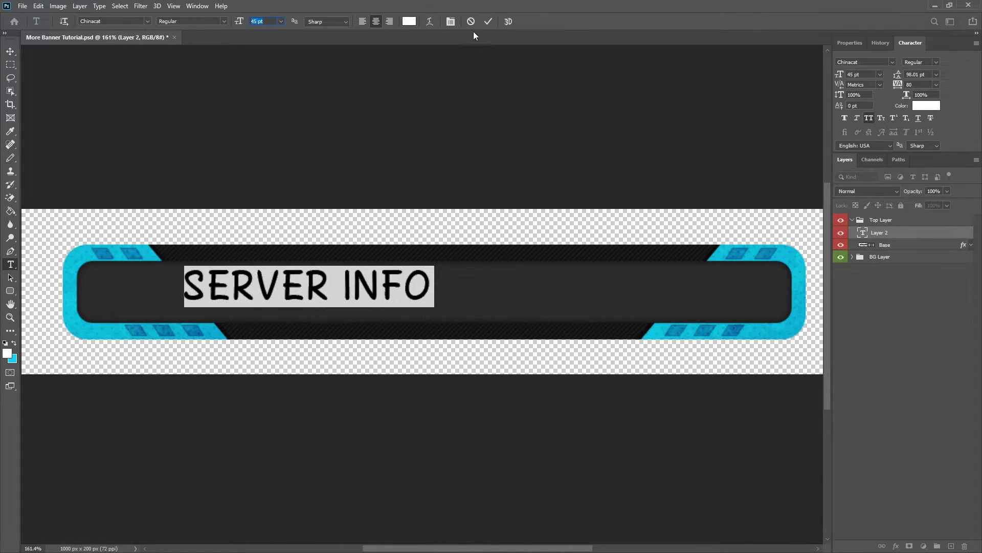
left_click(488, 21)
Move SERVER INFO toward the bar's centre and scale it up to about 105%.
left_click(10, 52)
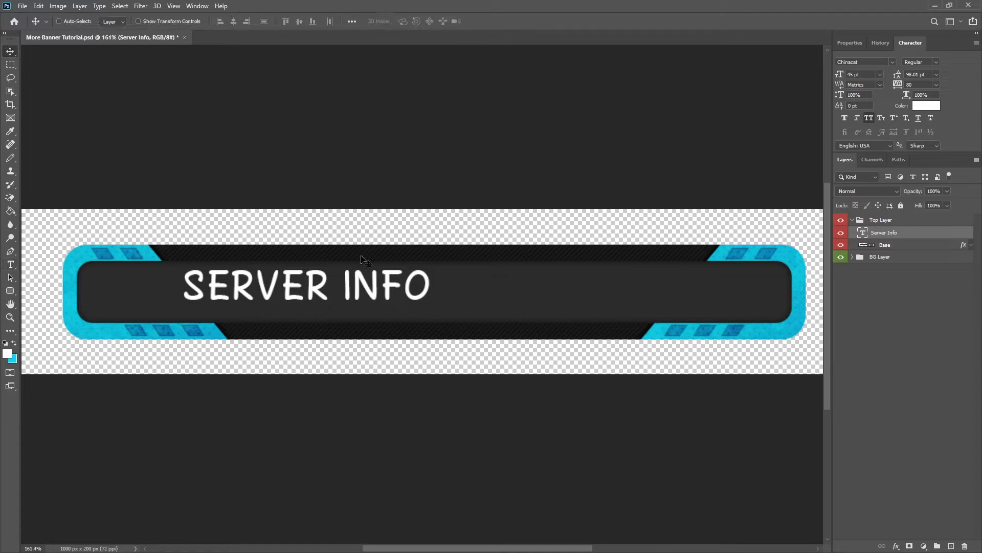
left_click_drag(361, 256, 446, 290)
scroll(498, 283, "up", 1)
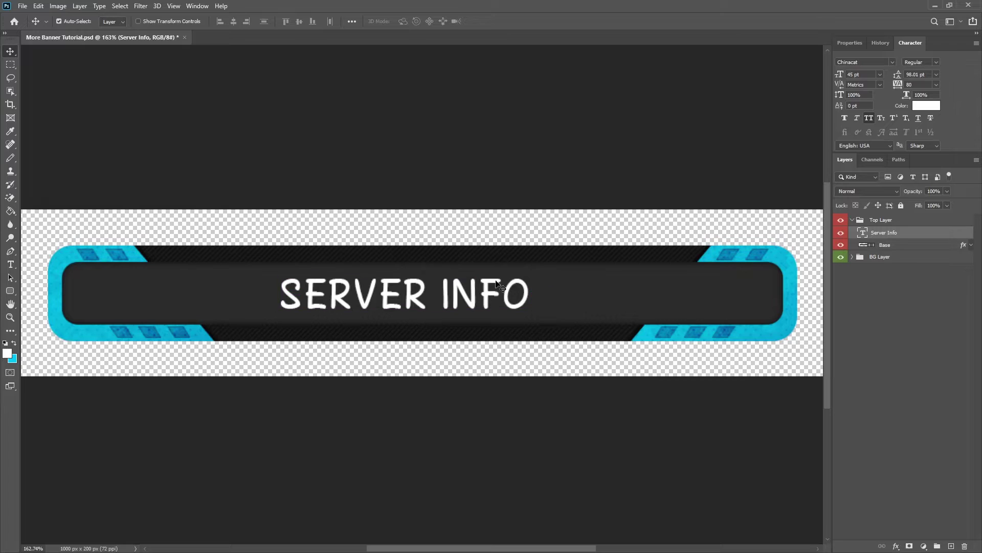
key("ctrl+t")
left_click_drag(533, 274, 547, 273)
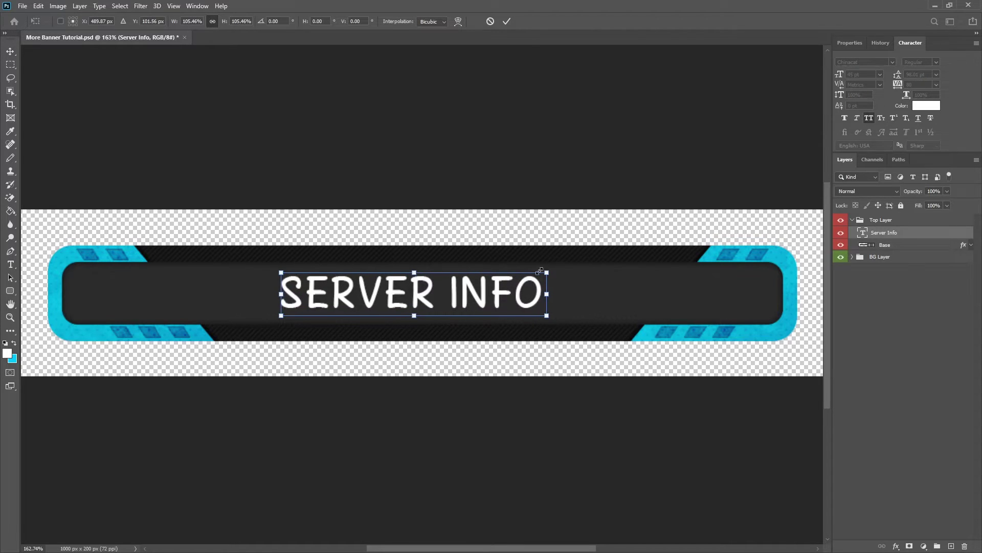
left_click(506, 21)
left_click_drag(475, 264, 462, 265)
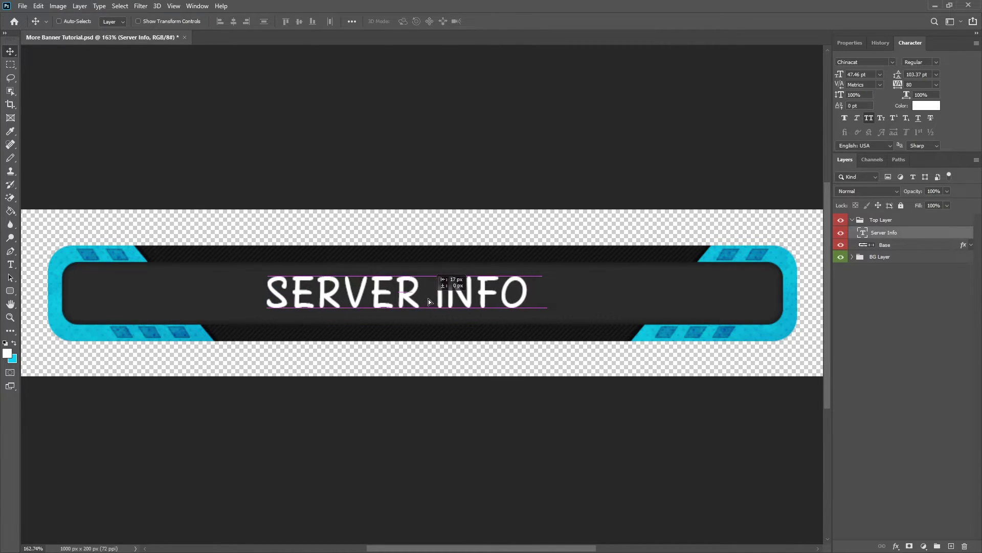
Enlarge the text further to 51.23 pt and re-centre it on the dark bar.
key("ctrl")
key("ctrl+t")
left_click_drag(533, 294, 547, 294)
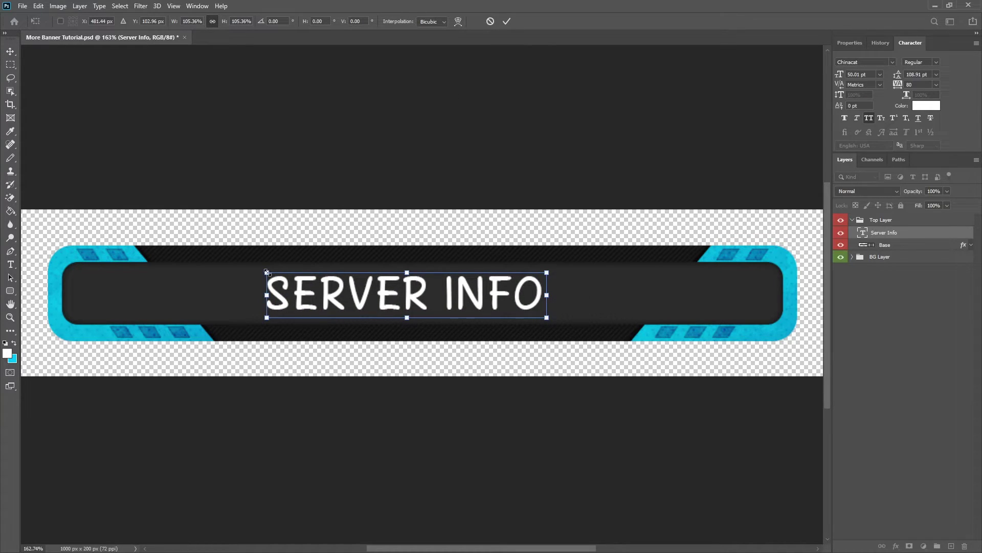
left_click_drag(266, 272, 259, 268)
left_click(506, 22)
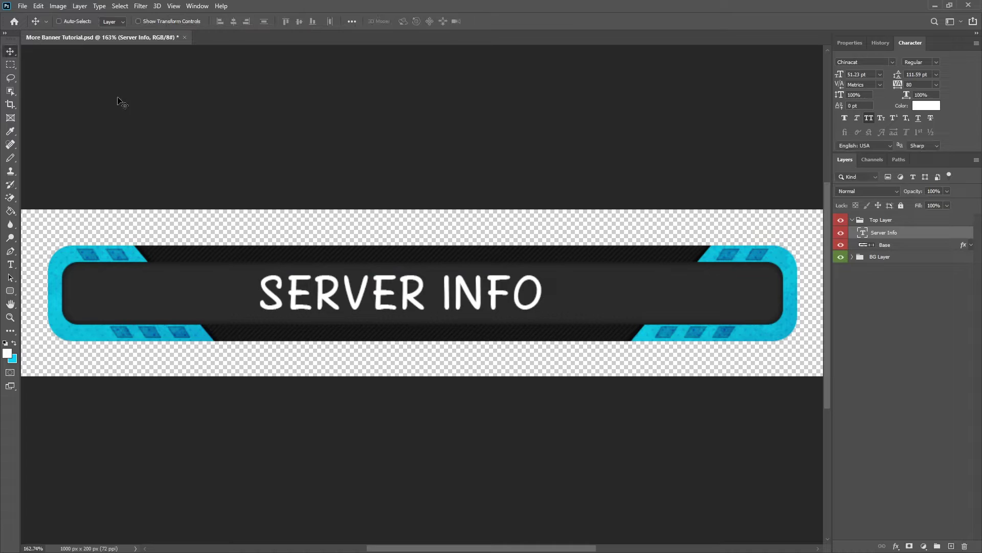
left_click_drag(379, 293, 388, 294)
scroll(582, 223, "down", 5)
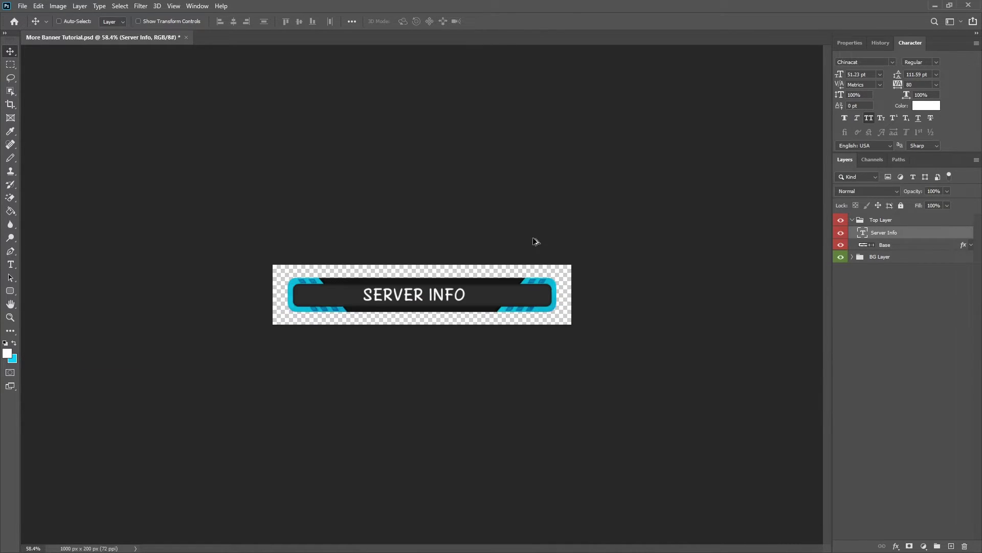
scroll(381, 314, "up", 10)
scroll(386, 316, "down", 8)
scroll(388, 316, "up", 4)
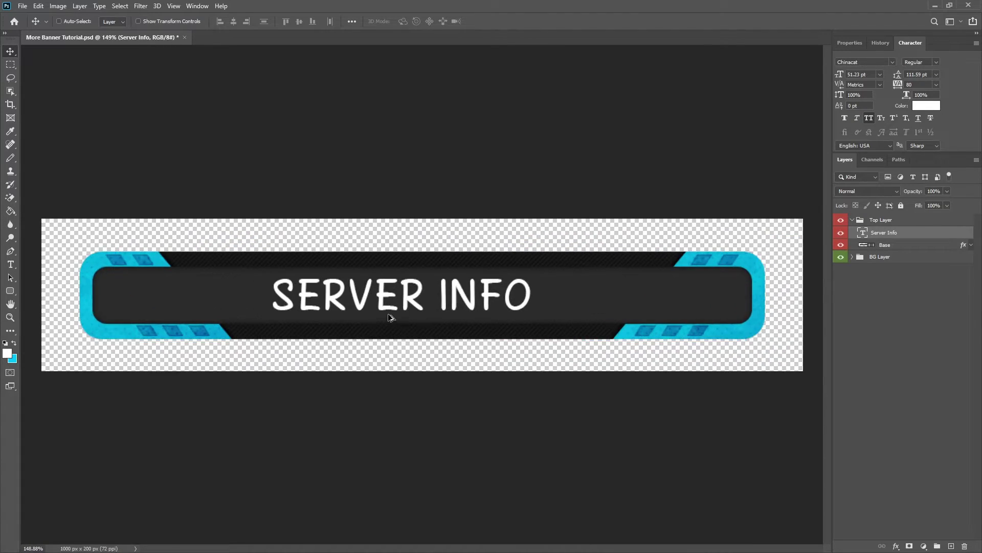
scroll(390, 317, "up", 3)
scroll(301, 327, "down", 4)
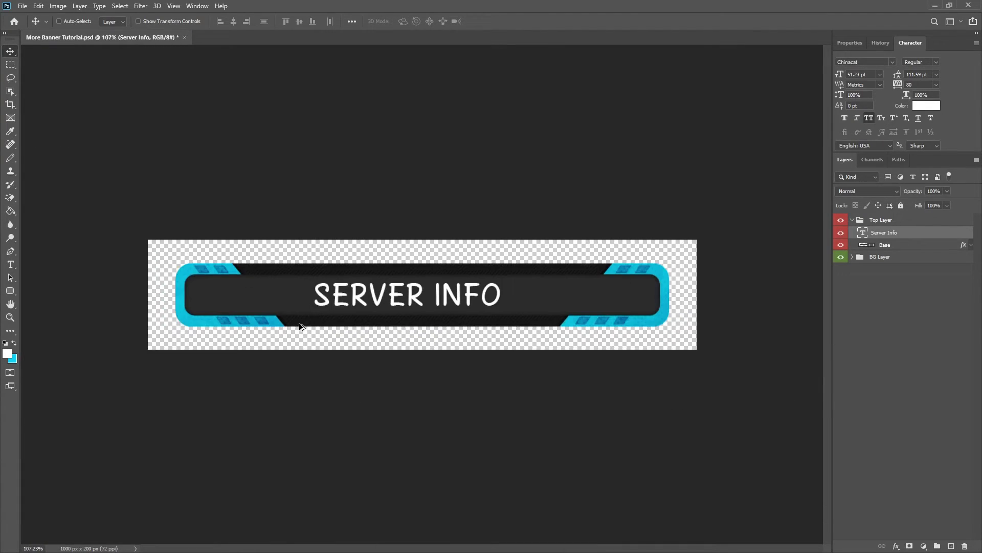
left_click(10, 265)
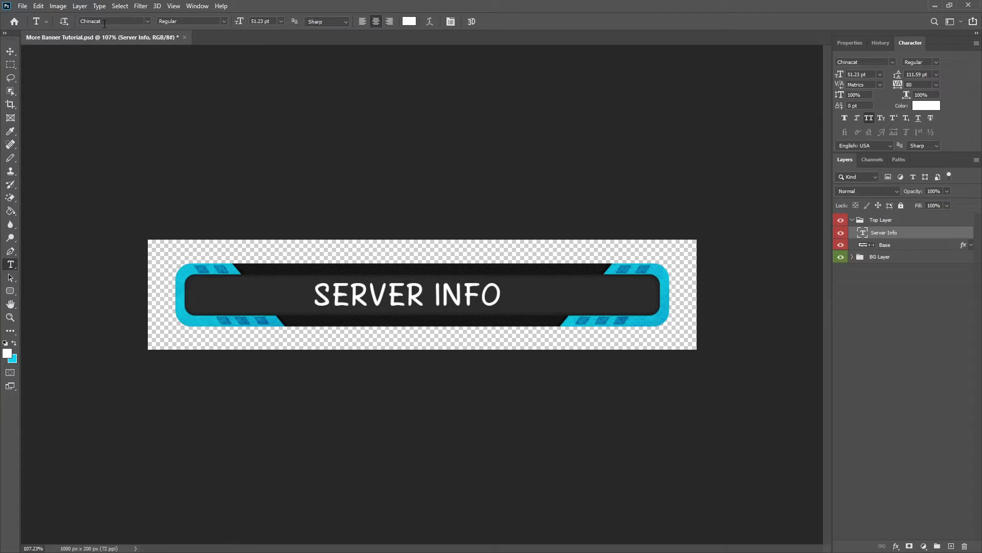
Select all the SERVER INFO text and raise its tracking from 80 to 100.
scroll(324, 344, "down", 2)
scroll(333, 329, "up", 3)
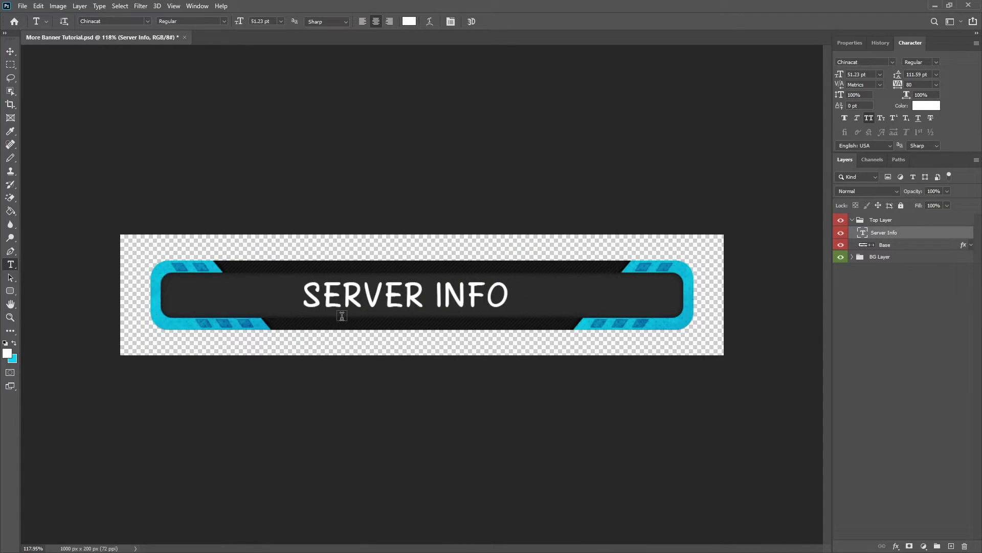
left_click(342, 315)
scroll(409, 305, "up", 2)
scroll(476, 309, "down", 3)
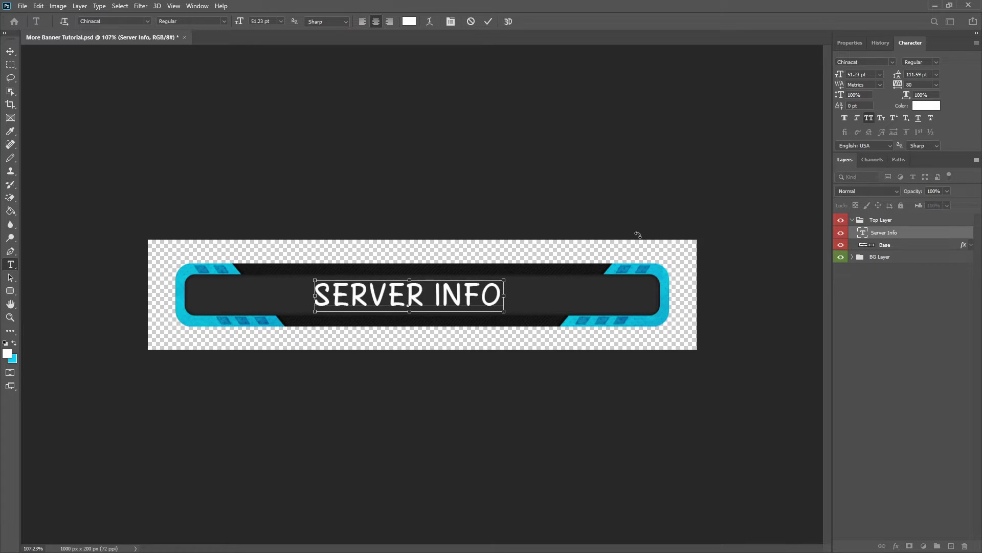
key("ctrl+a")
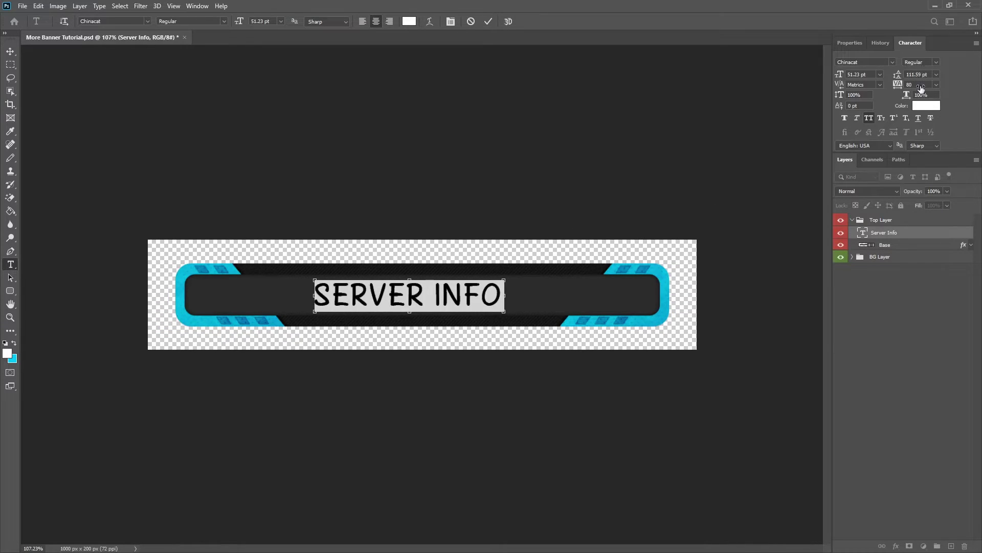
scroll(916, 86, "up", 2)
left_click(489, 22)
Add a new empty Layer 2 beneath the text layer.
scroll(362, 228, "up", 2)
scroll(328, 290, "down", 2)
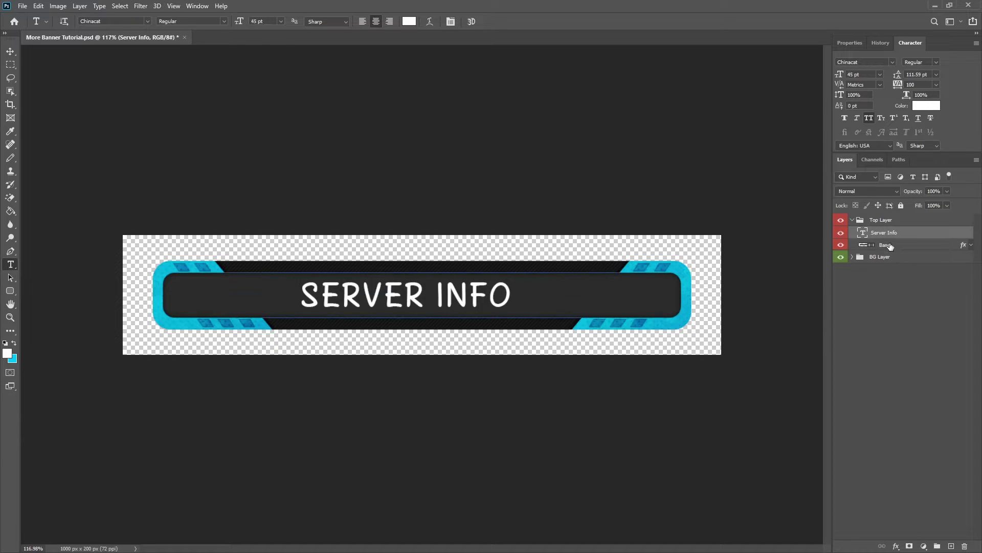
left_click(951, 546, "ctrl")
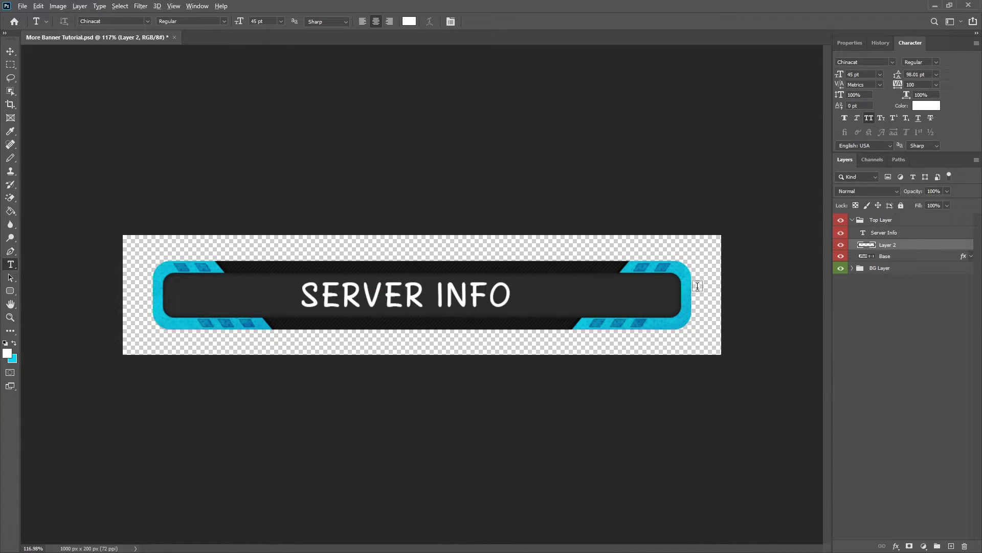
Swap colours and set the foreground to light blue hex 00d6fa.
key("x")
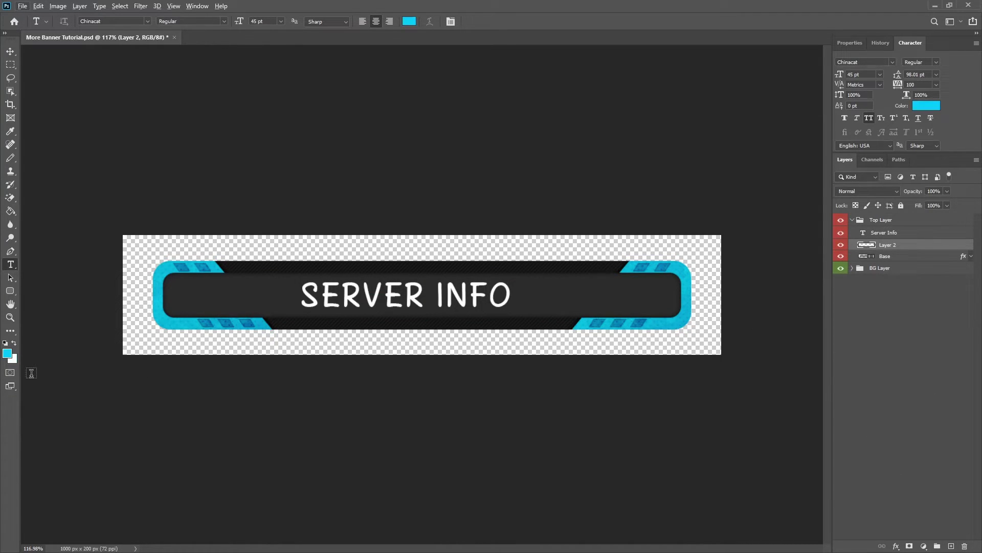
left_click(8, 354)
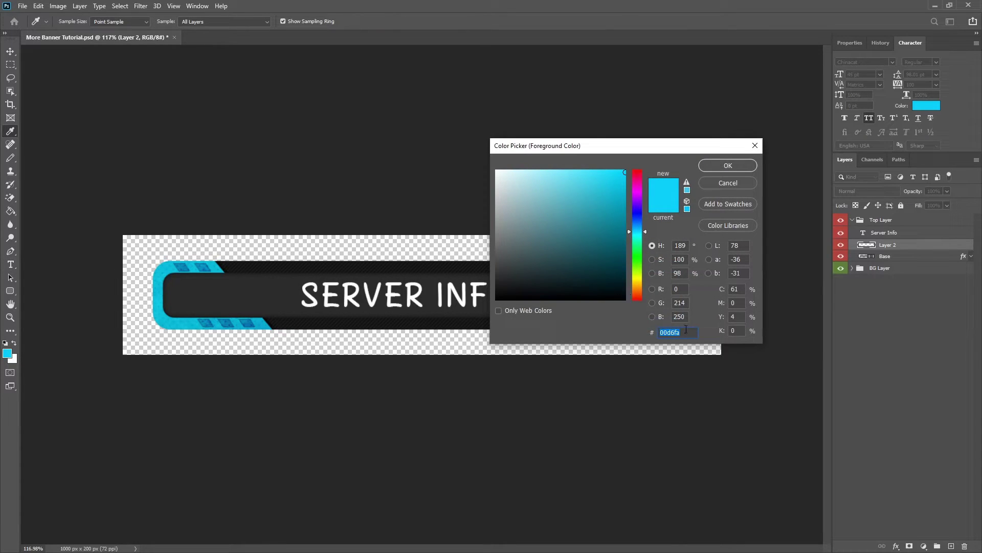
left_click(687, 330)
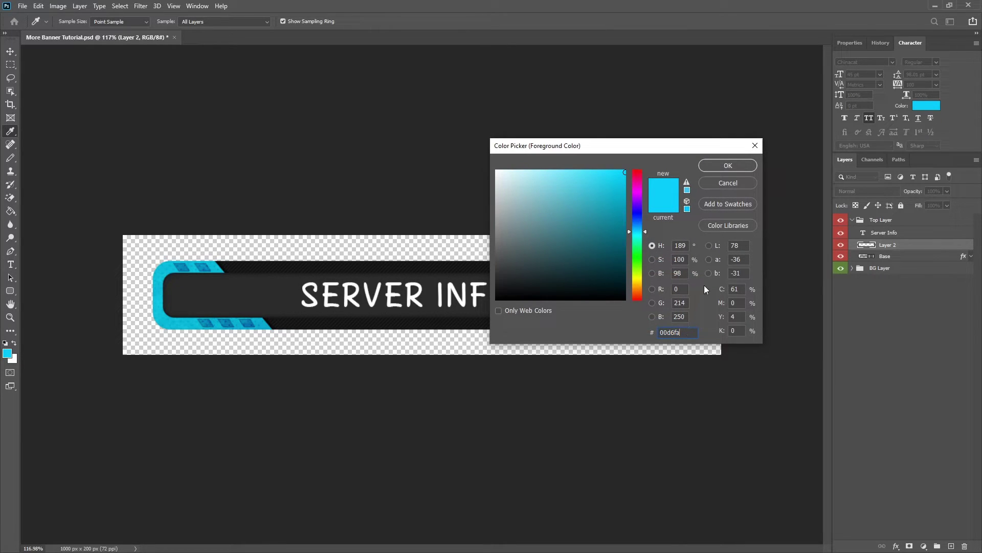
left_click(742, 165)
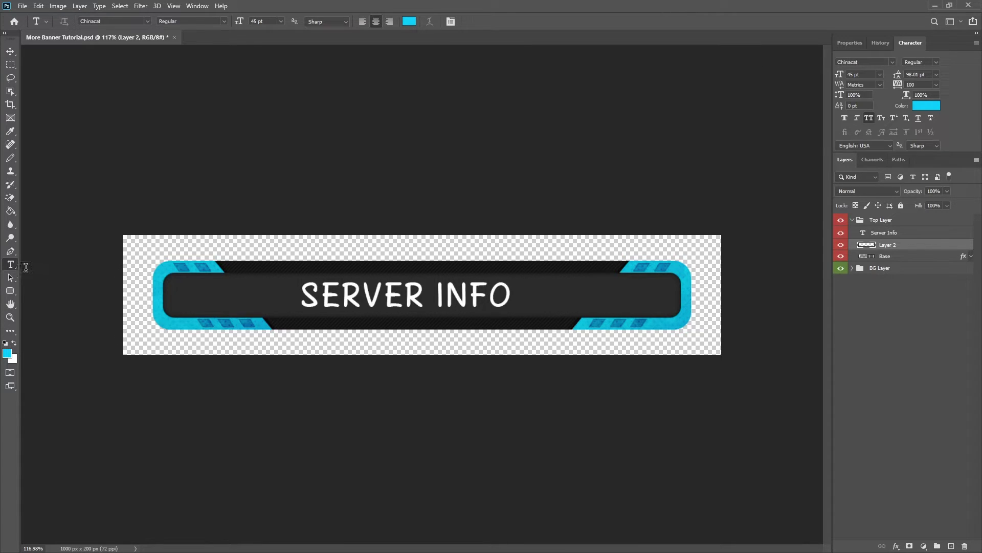
Place two Pen anchor points in a horizontal row just above the left of SERVER INFO.
left_click(10, 251)
scroll(353, 286, "up", 3)
scroll(287, 276, "up", 3)
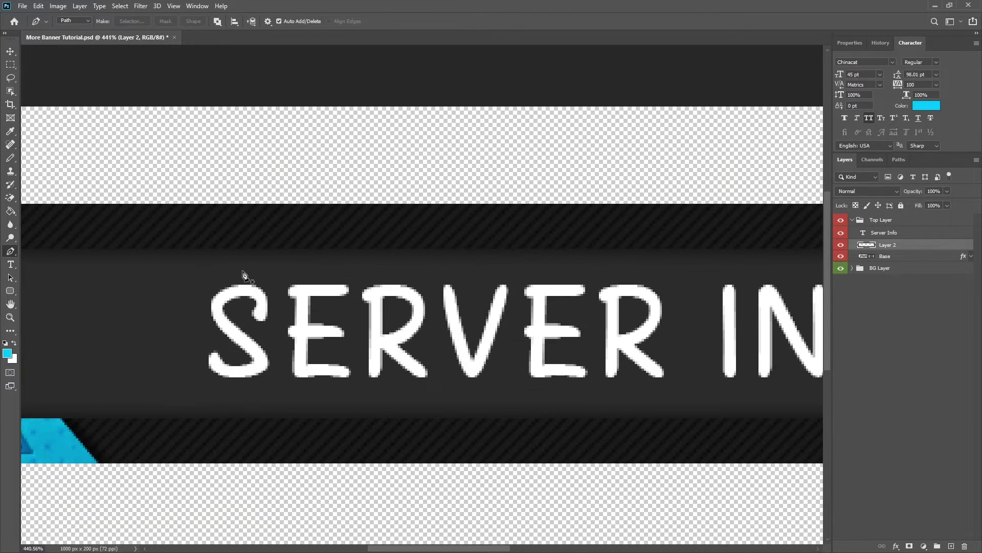
scroll(215, 279, "down", 2)
scroll(210, 281, "down", 3)
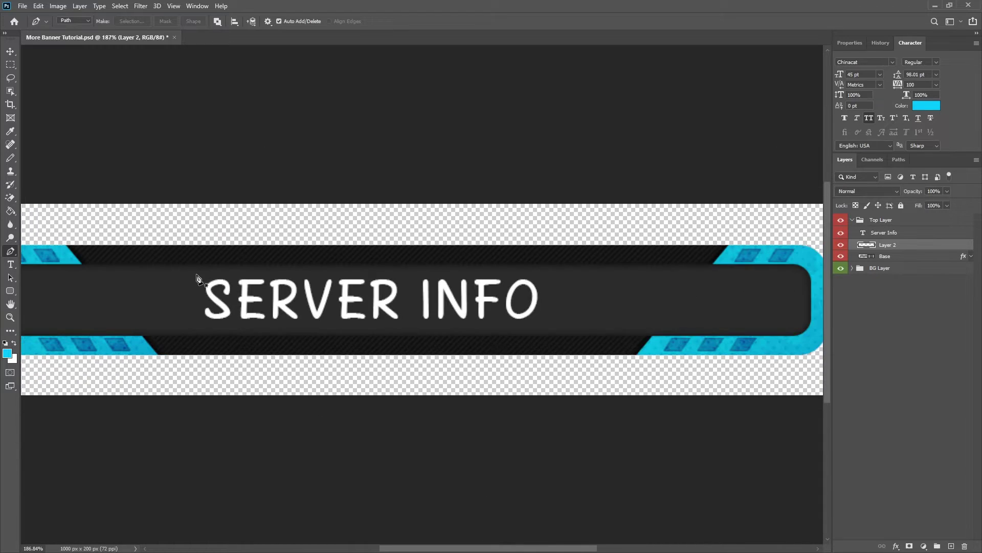
scroll(197, 266, "up", 4)
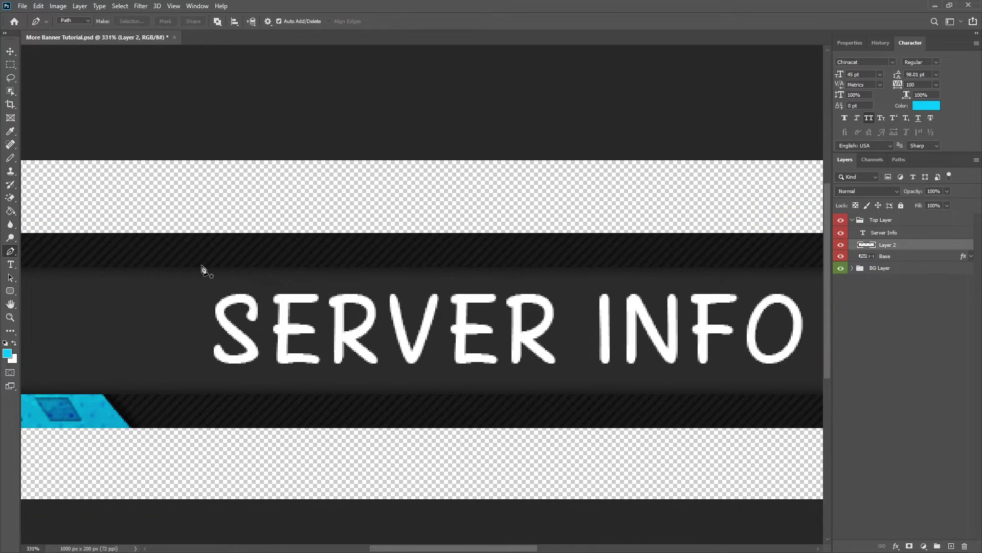
scroll(203, 270, "up", 4)
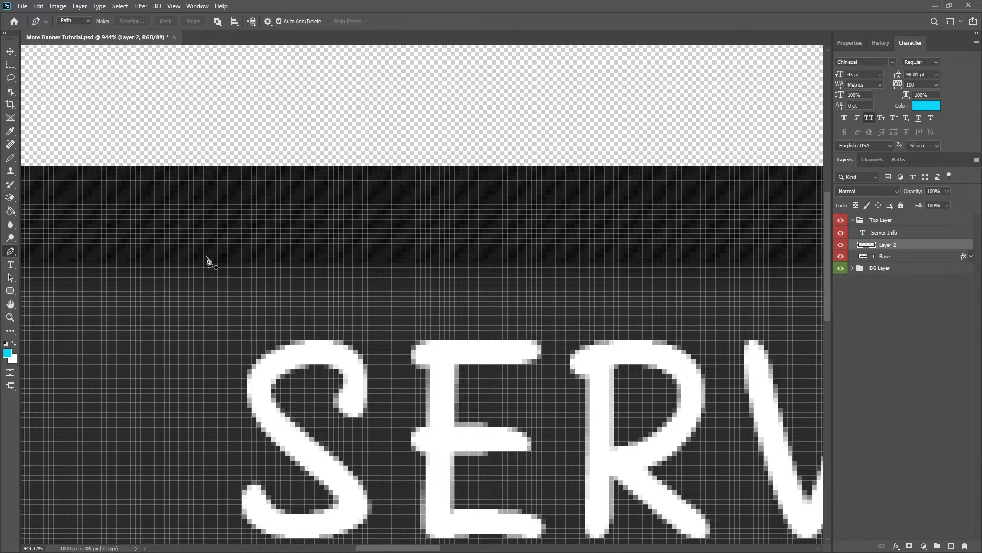
left_click(208, 258)
scroll(253, 284, "down", 3)
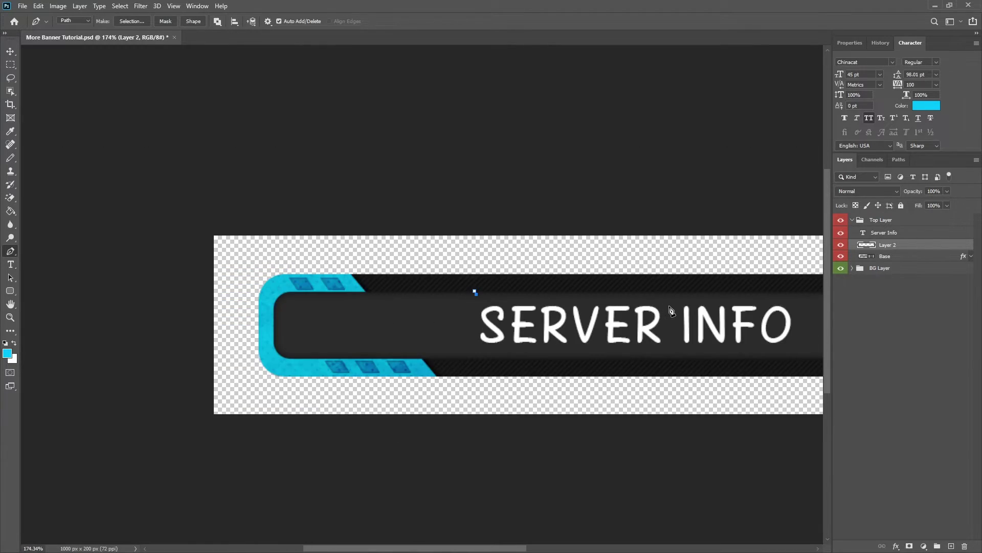
scroll(680, 301, "down", 3)
scroll(591, 275, "up", 2)
scroll(614, 272, "down", 2)
scroll(563, 266, "up", 1)
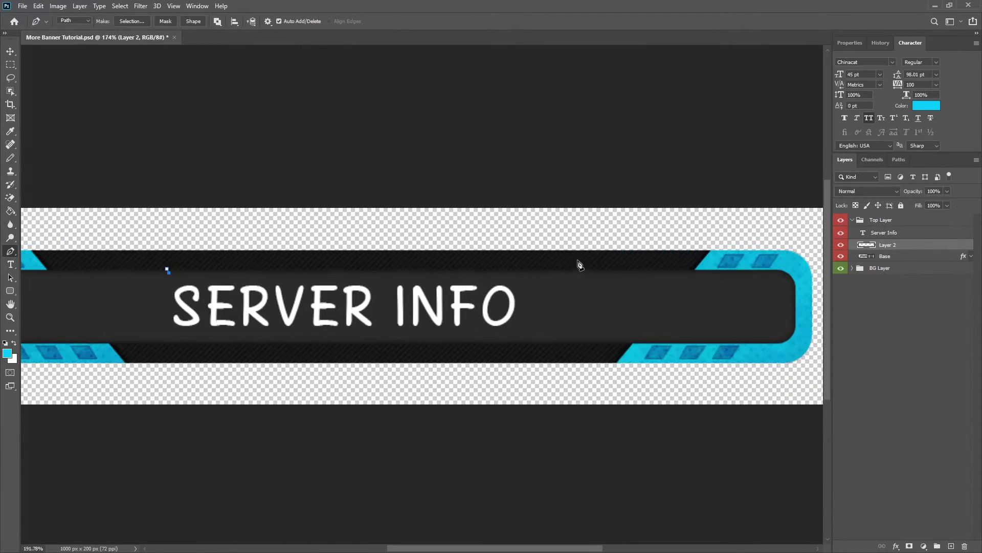
scroll(523, 271, "down", 1)
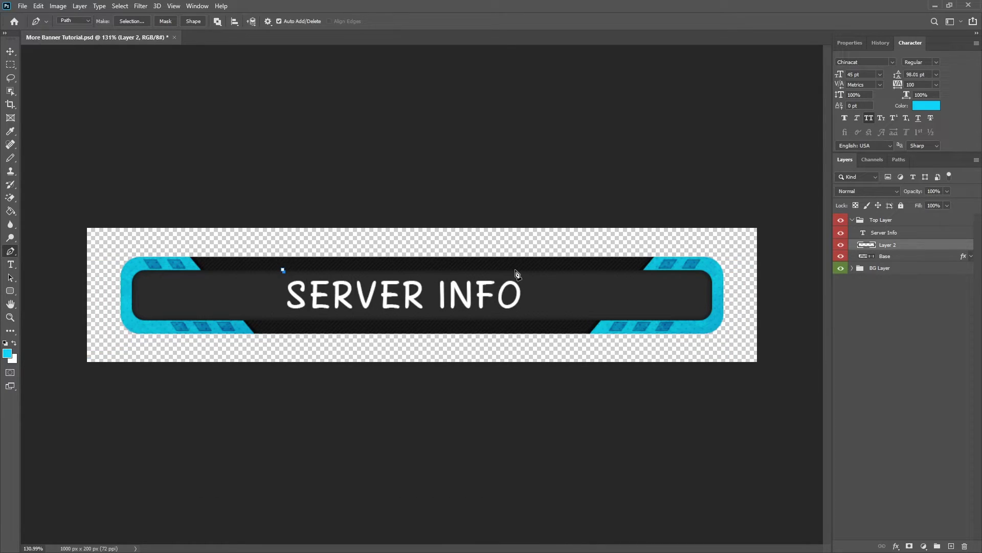
scroll(509, 276, "up", 1)
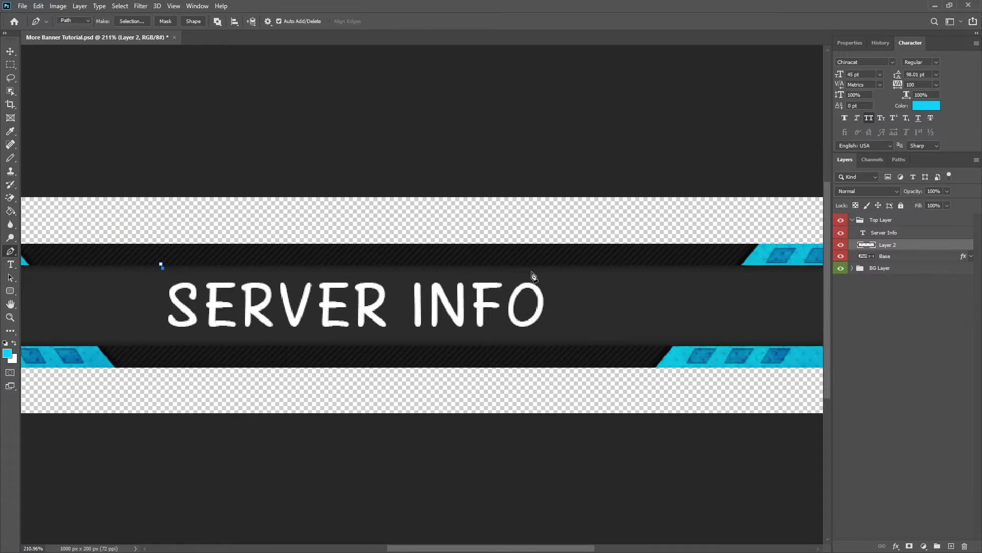
scroll(534, 276, "down", 1)
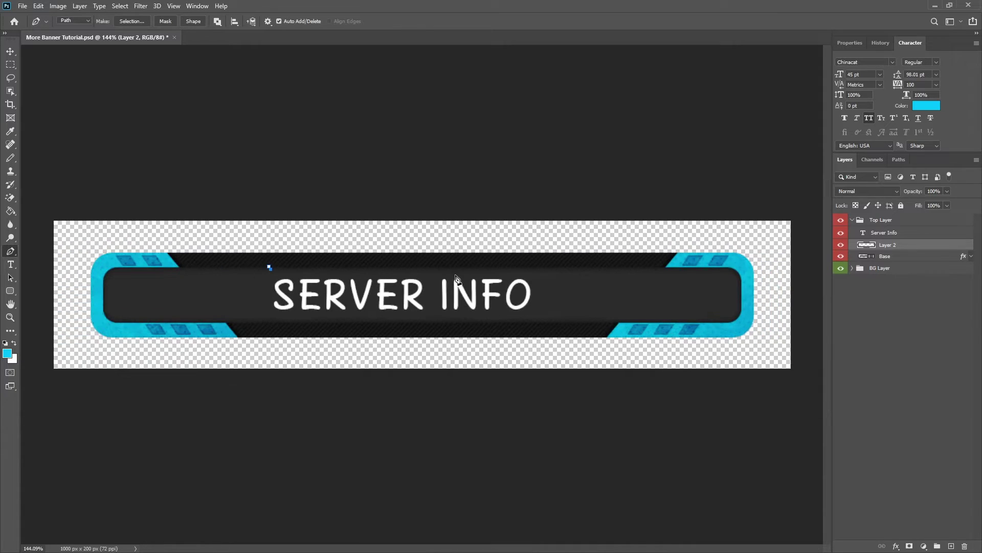
left_click(405, 267, "shift")
scroll(383, 259, "up", 2)
scroll(385, 264, "up", 1)
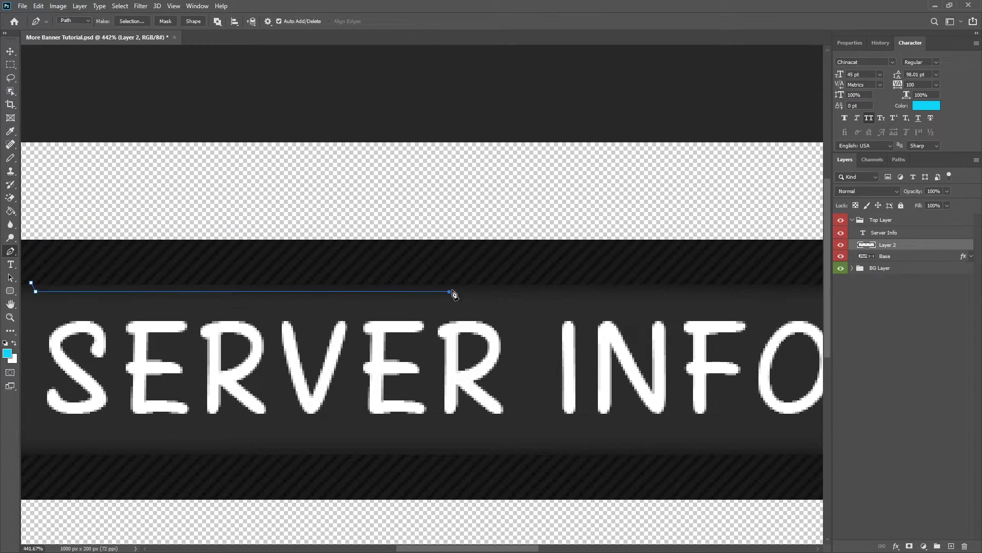
Close the thin path and convert it into a selection.
left_click(32, 282)
right_click(177, 289)
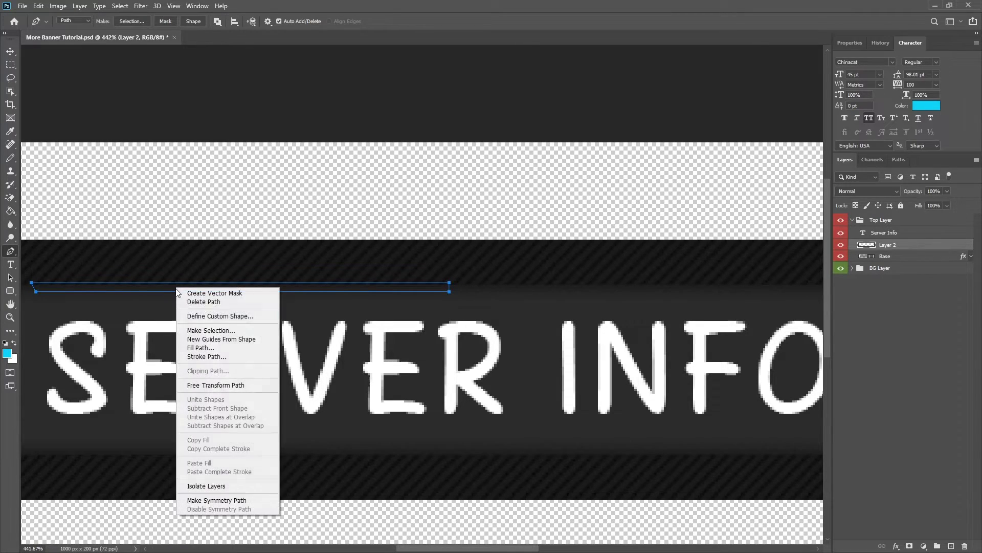
left_click(207, 331)
left_click(542, 152)
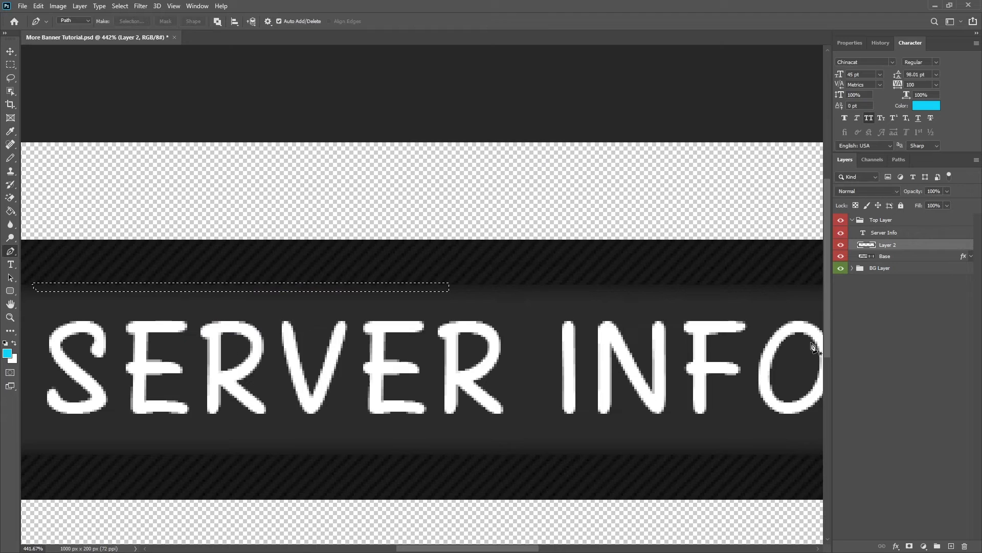
Fill the selection with cyan 00d6fa on Layer 2, deselect, and fit the banner on screen.
key("shift+F5")
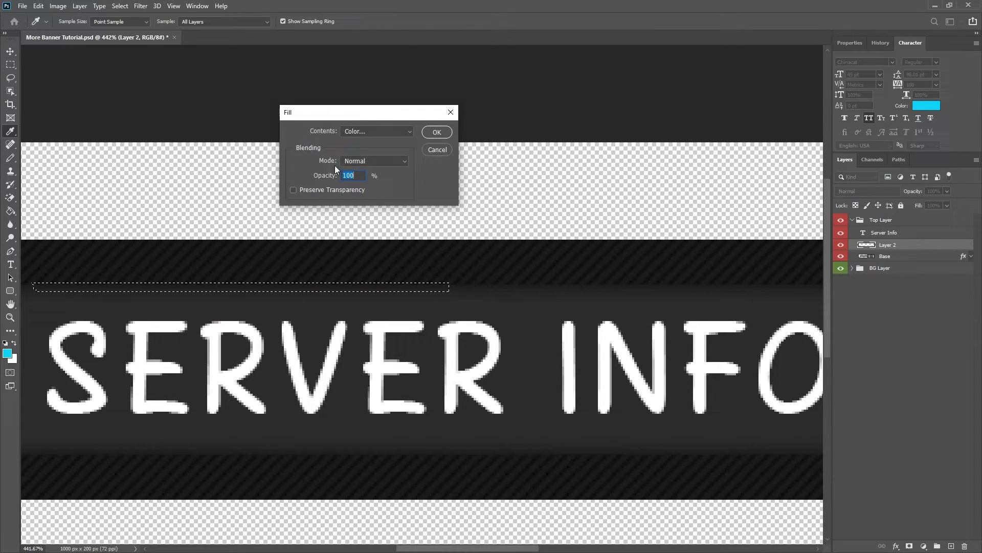
left_click(367, 132)
left_click(367, 160)
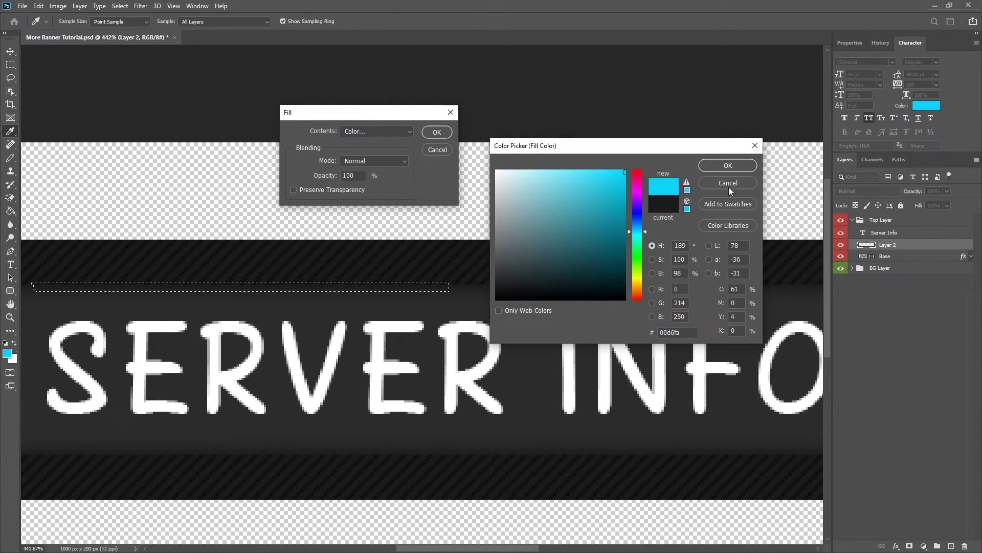
left_click(728, 165)
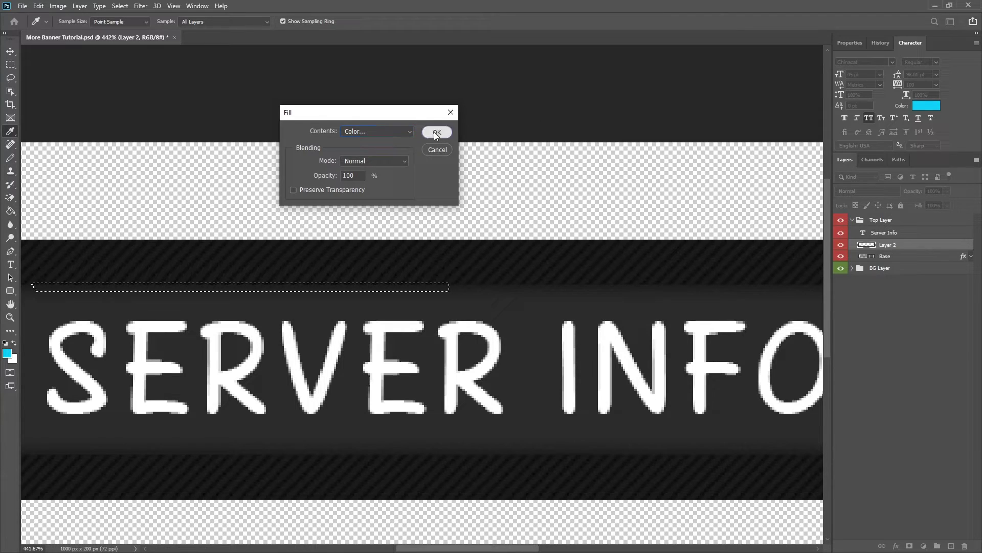
left_click(437, 132)
key("m")
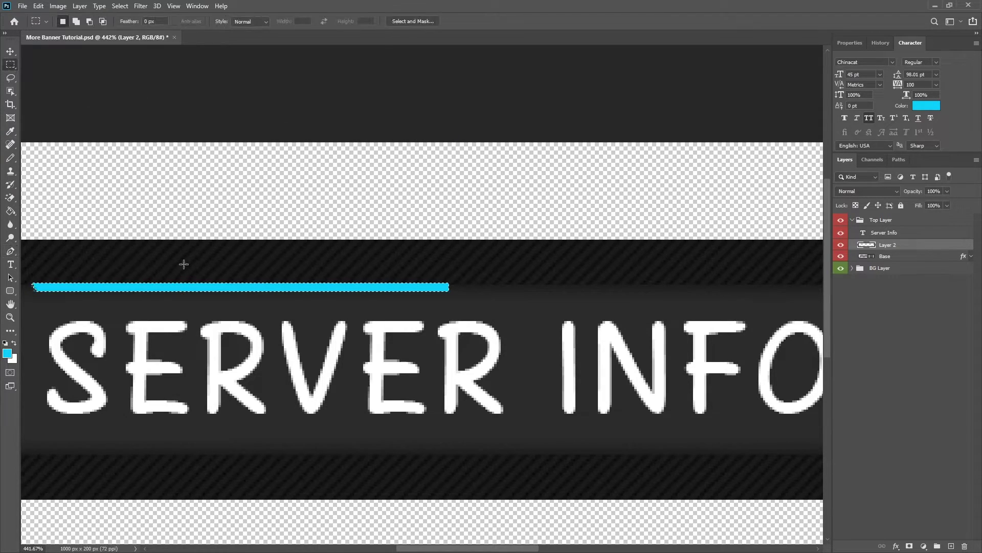
right_click(183, 264)
left_click(201, 270)
key("ctrl+0")
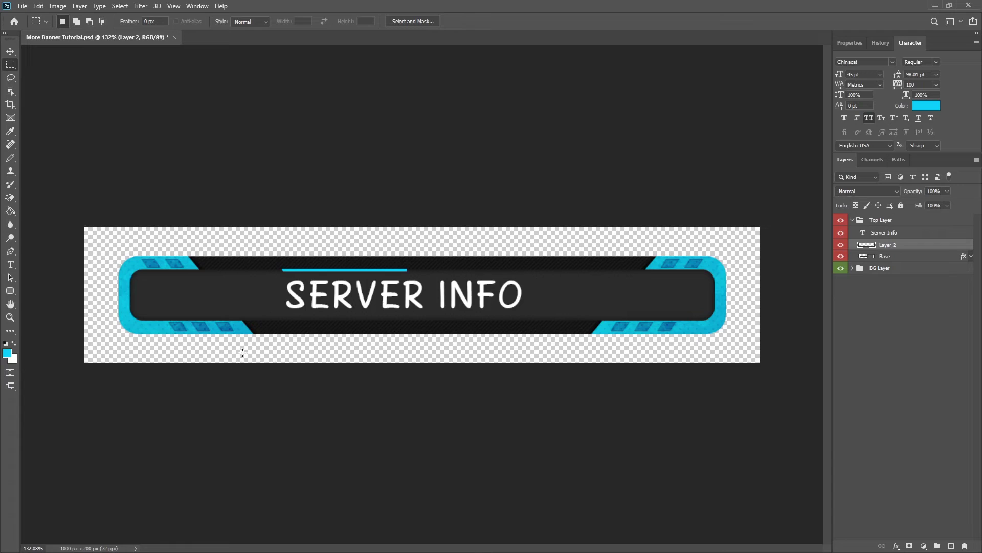
Nudge the cyan line on Layer 2 up one pixel.
scroll(226, 257, "up", 5)
key("v")
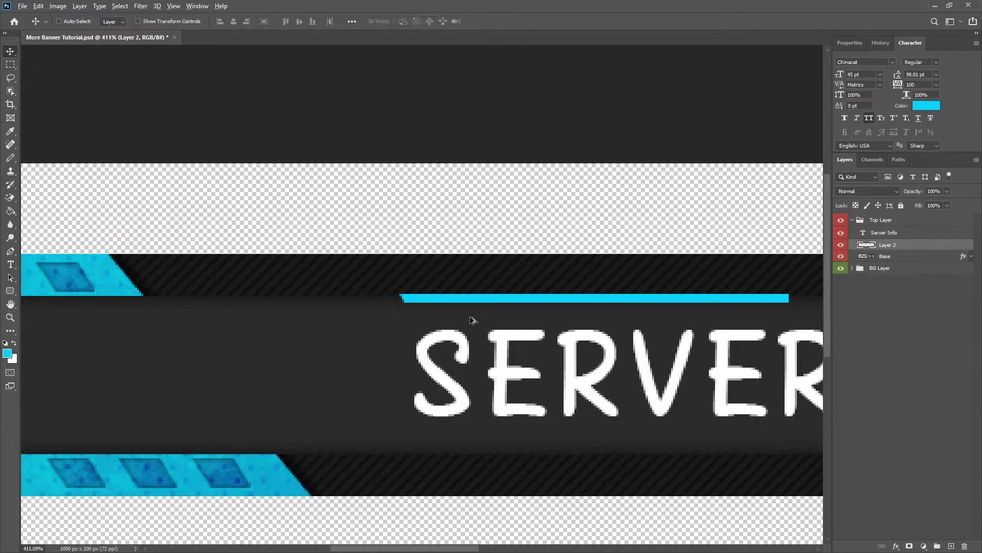
scroll(389, 299, "up", 8)
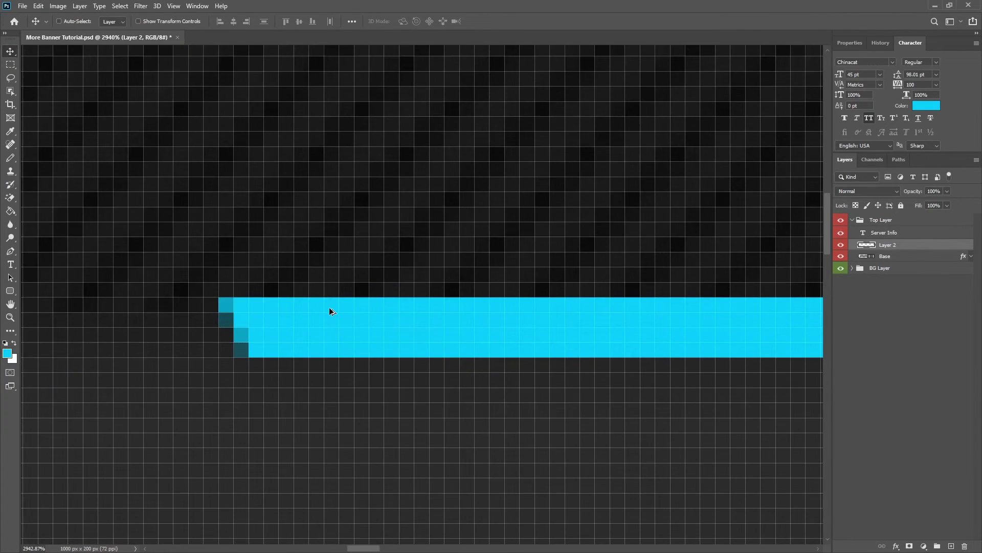
left_click_drag(340, 338, 340, 321)
scroll(341, 321, "down", 9)
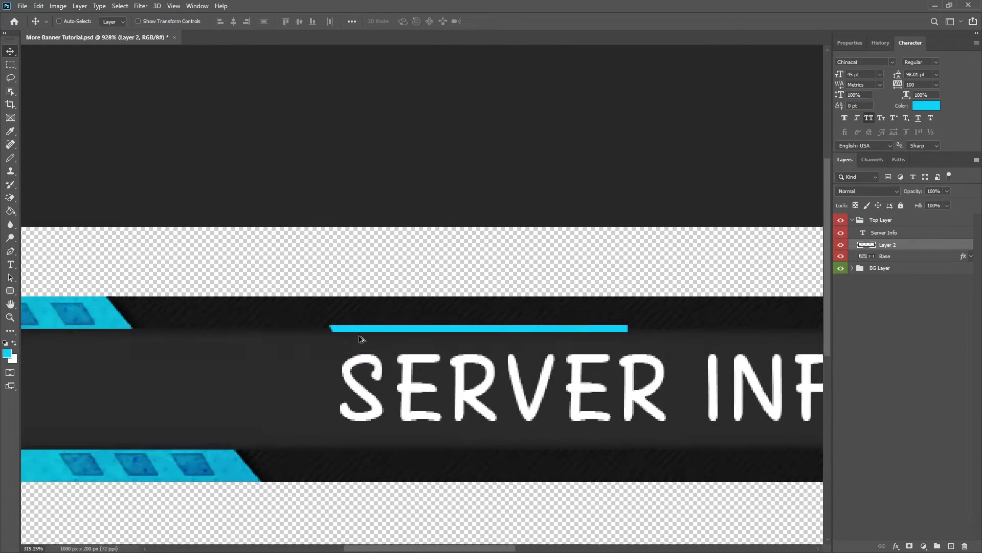
Check the space above the line with a marquee, then duplicate the line as Layer 2 copy for transforming.
left_click(10, 65)
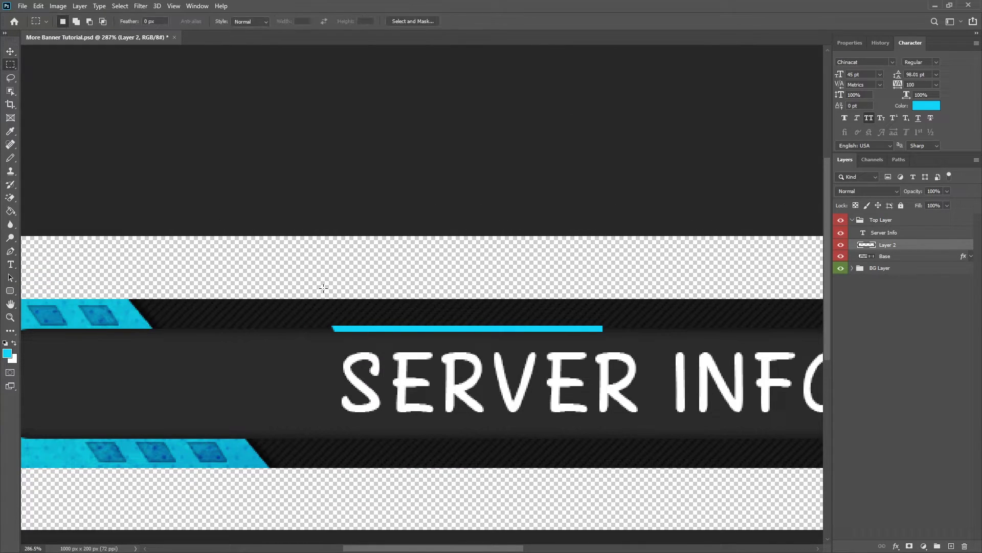
left_click_drag(298, 282, 721, 328)
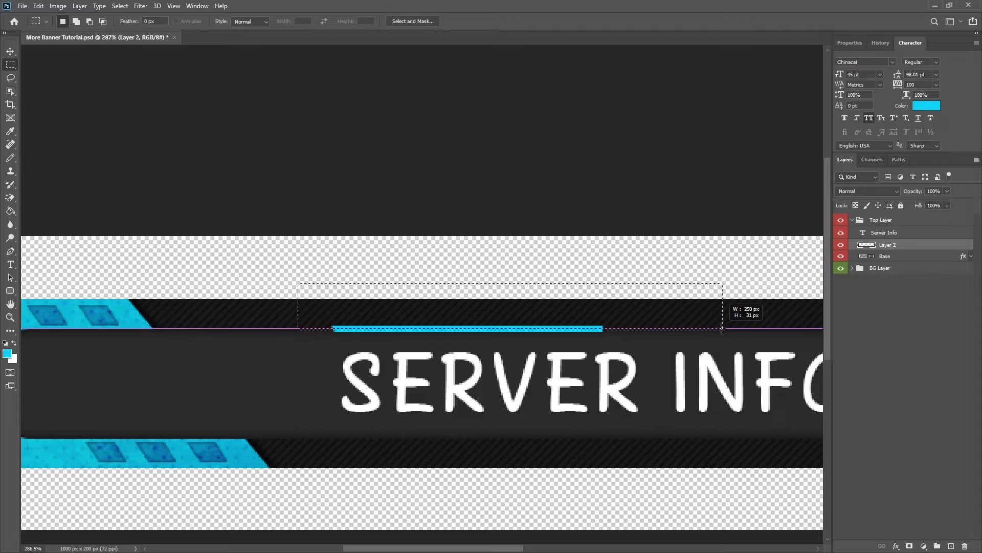
left_click(532, 196)
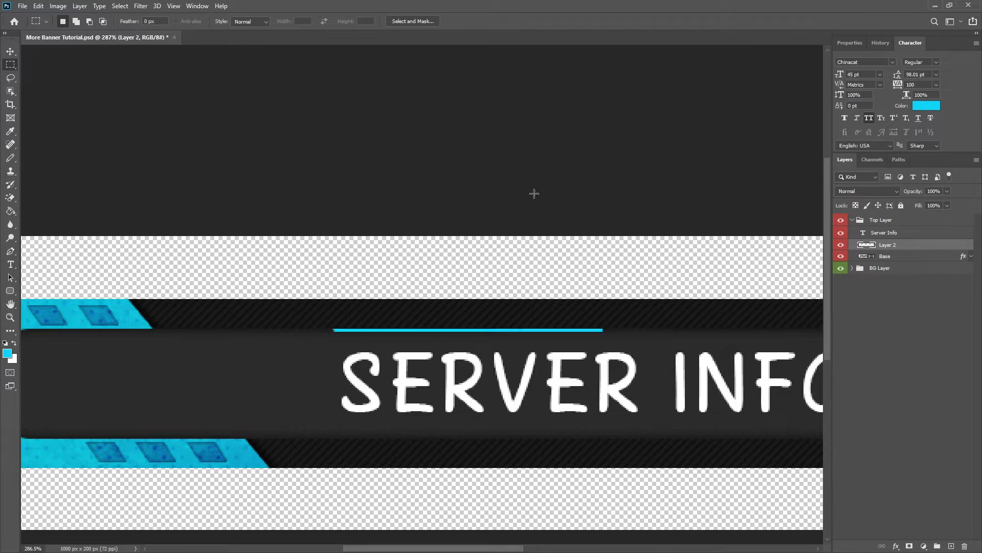
scroll(548, 228, "down", 3)
scroll(422, 235, "up", 1)
scroll(367, 248, "up", 1)
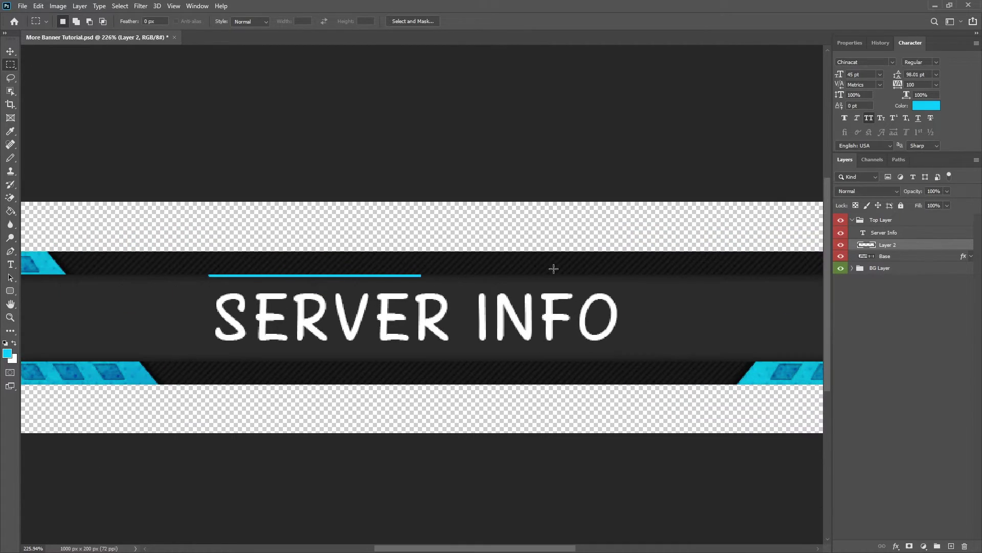
key("ctrl+j")
key("ctrl+t")
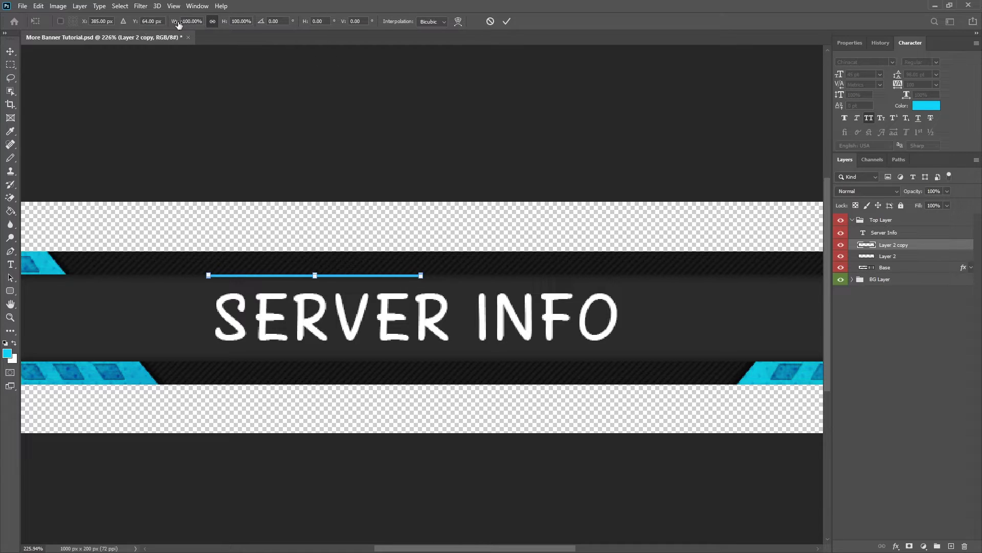
Apply the horizontal flip and shift the mirrored copy 200 px right.
left_click(506, 21)
left_click(10, 53)
left_click_drag(238, 267, 452, 260)
scroll(449, 337, "down", 3)
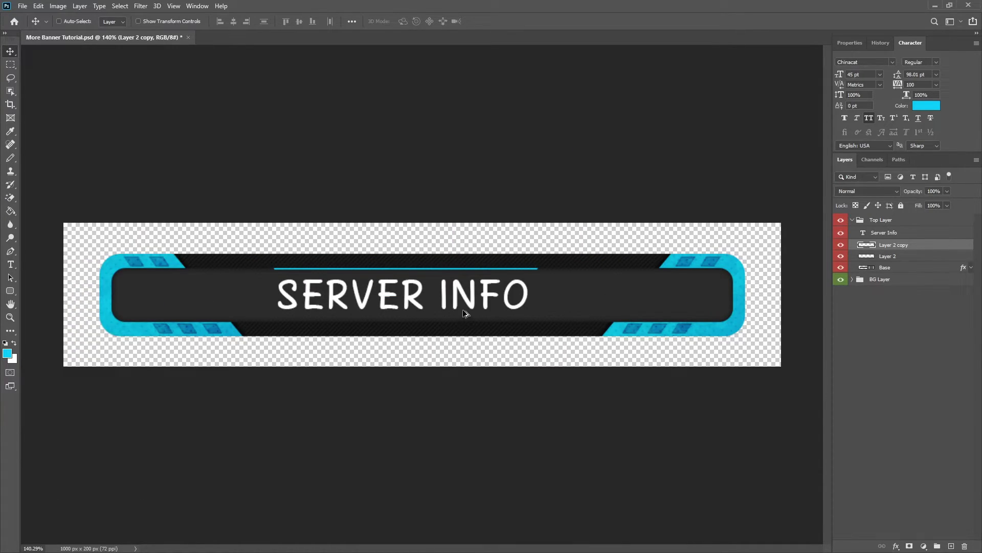
scroll(186, 285, "up", 10)
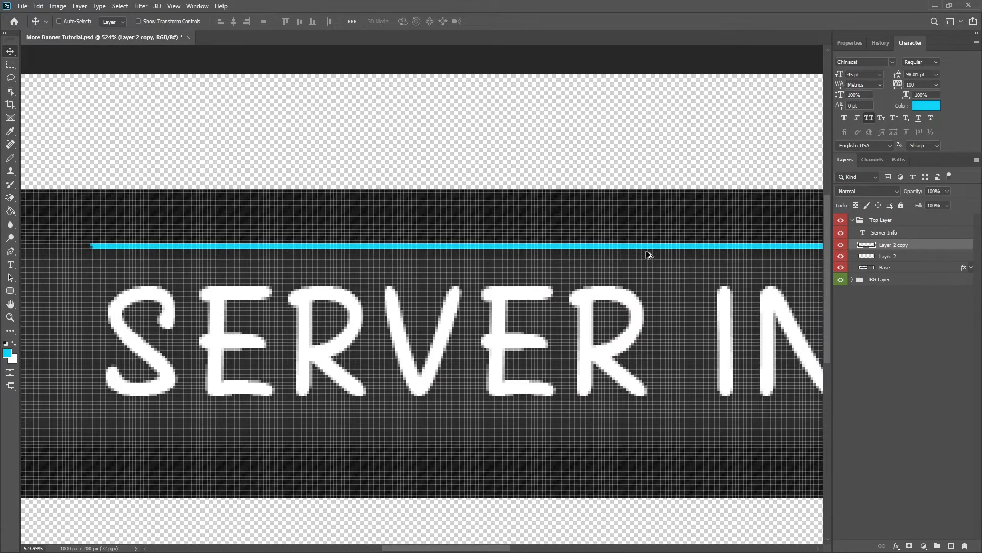
scroll(639, 280, "down", 7)
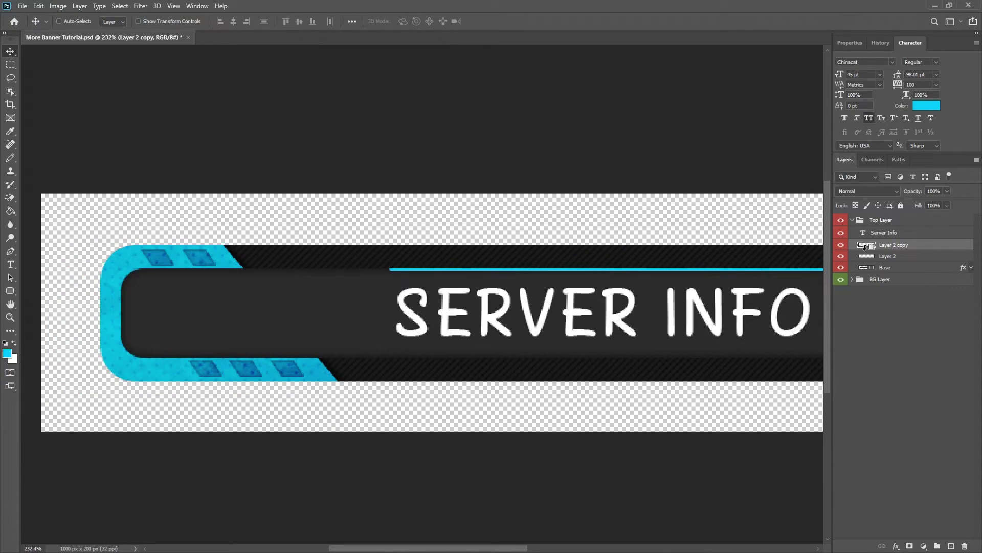
Merge the copy down into Layer 2, adjust the combined line's position, and hide SERVER INFO.
right_click(905, 244)
left_click(796, 417)
scroll(486, 274, "down", 2)
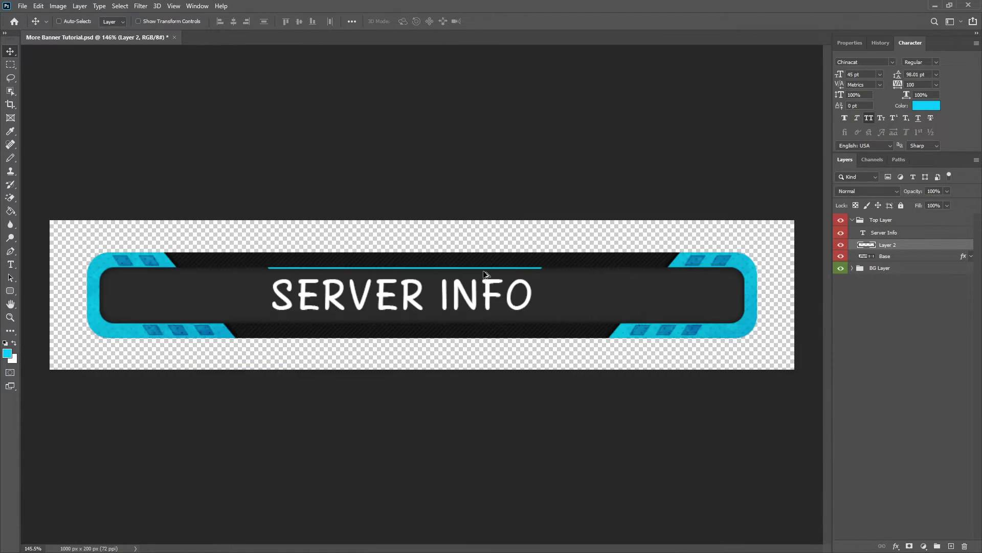
mouse_move(424, 262)
left_mouse_down()
mouse_move(434, 263)
mouse_move(419, 269)
left_mouse_up()
left_click(838, 234)
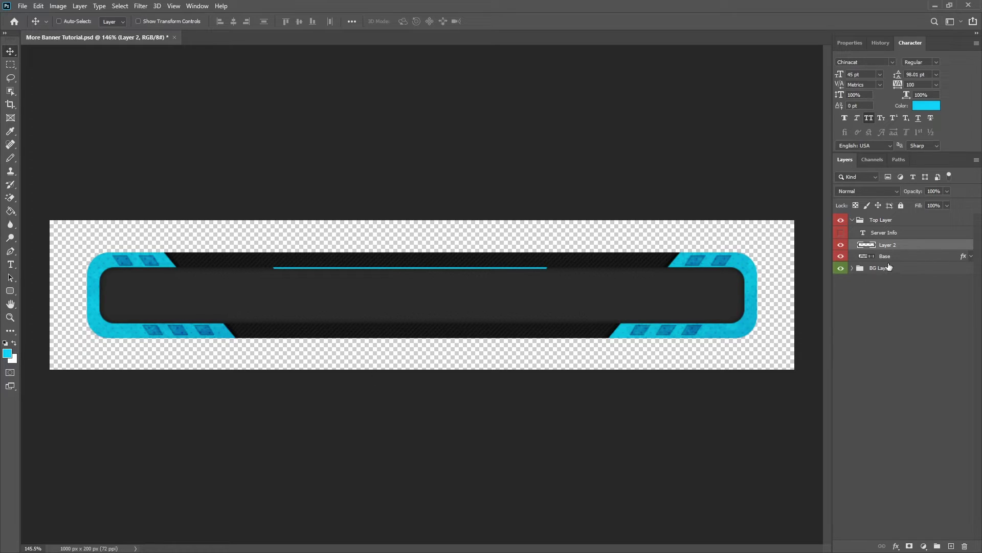
Duplicate the cyan line, rotate the copy, and move it about 71 px down.
key("ctrl+j")
key("ctrl+t")
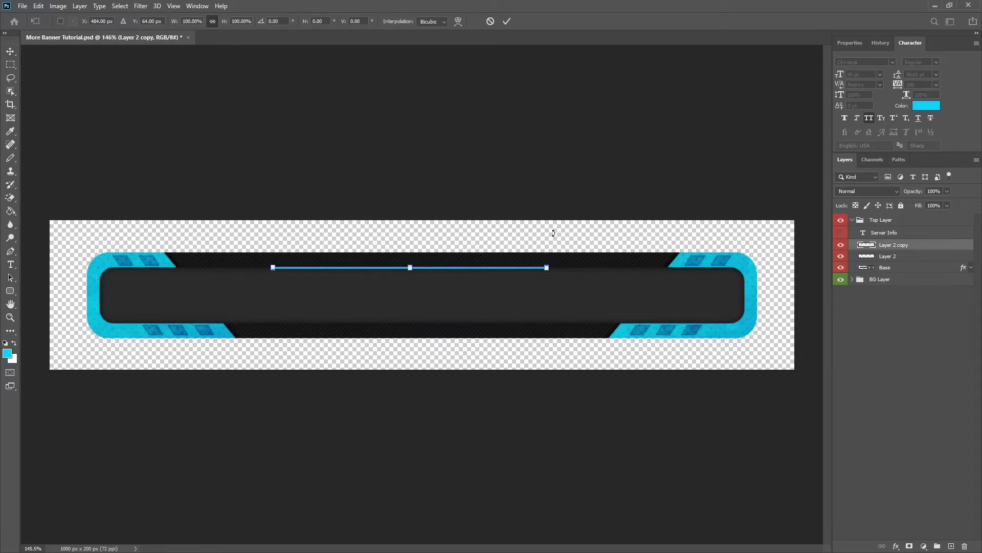
left_click_drag(552, 230, 276, 281)
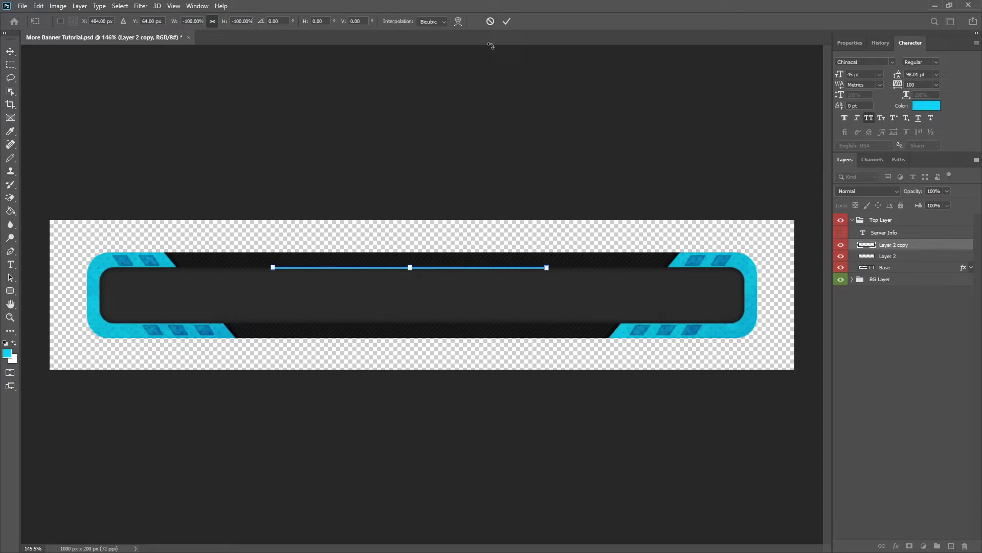
left_click(507, 21)
scroll(424, 285, "up", 5)
key("shift+Down")
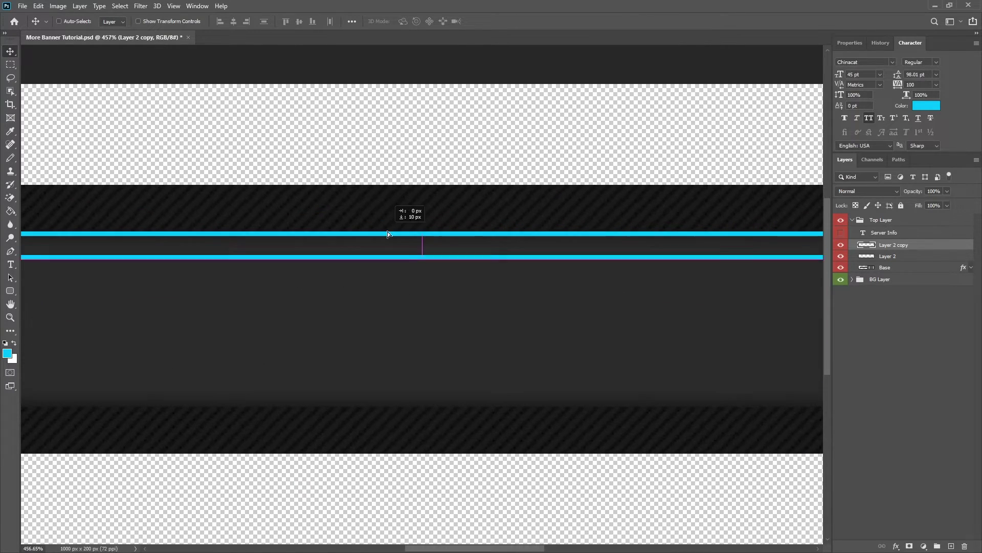
left_click_drag(388, 234, 392, 378)
scroll(393, 377, "down", 5)
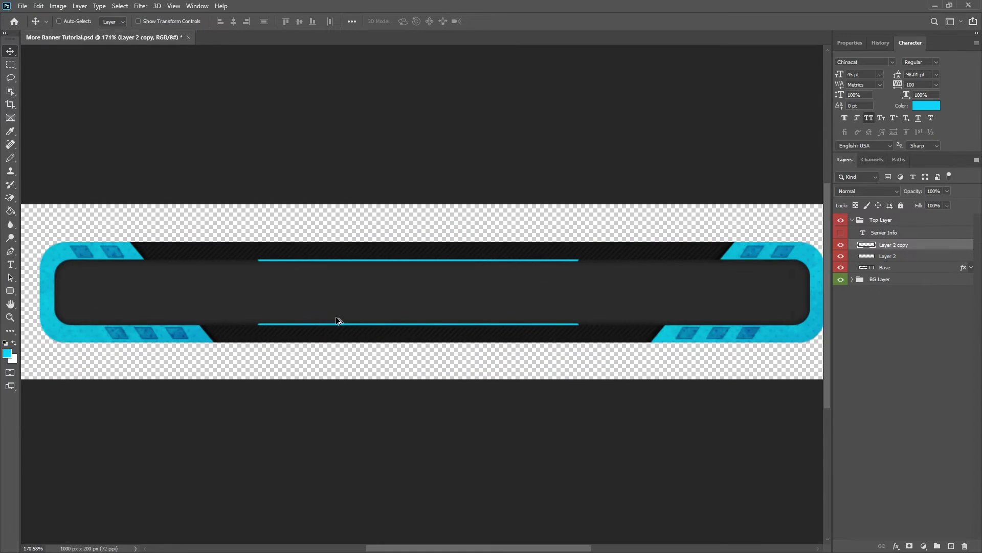
scroll(336, 321, "down", 1)
Show SERVER INFO again and centre it between the two blue lines.
left_click(840, 234)
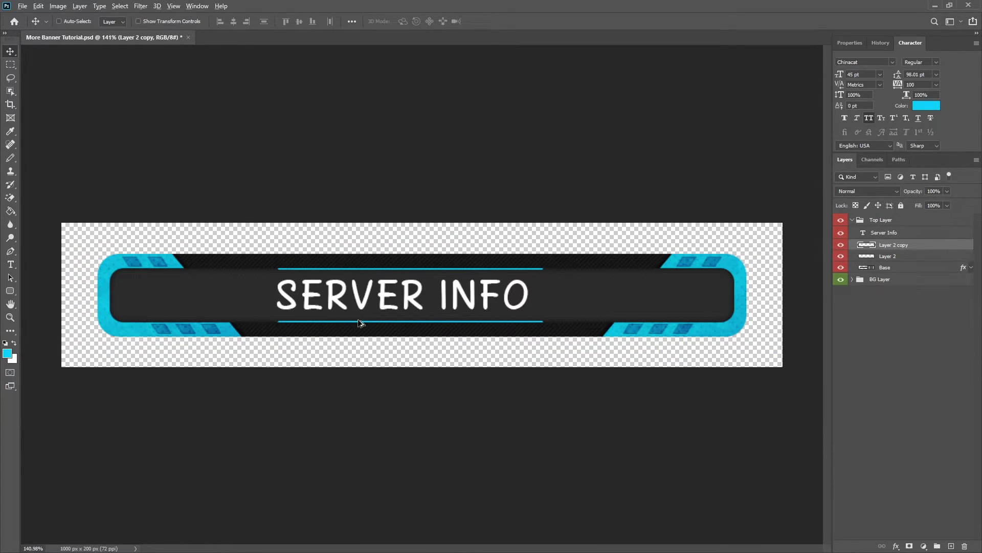
scroll(262, 318, "down", 2)
scroll(262, 319, "up", 3)
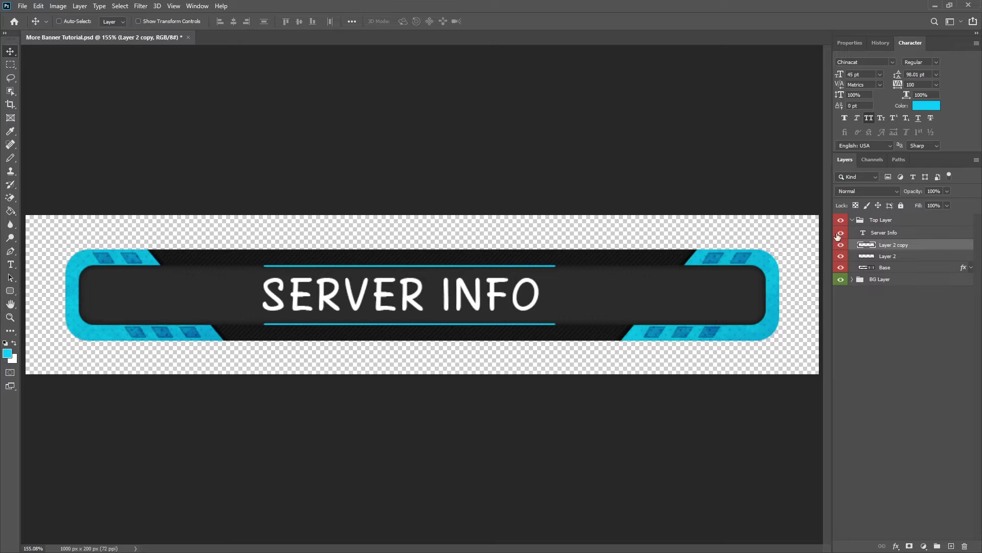
left_click(900, 233)
left_click_drag(399, 297, 408, 291)
Rename the line layers Bottom Blue and Top Blue.
scroll(398, 330, "down", 3)
scroll(398, 335, "up", 2)
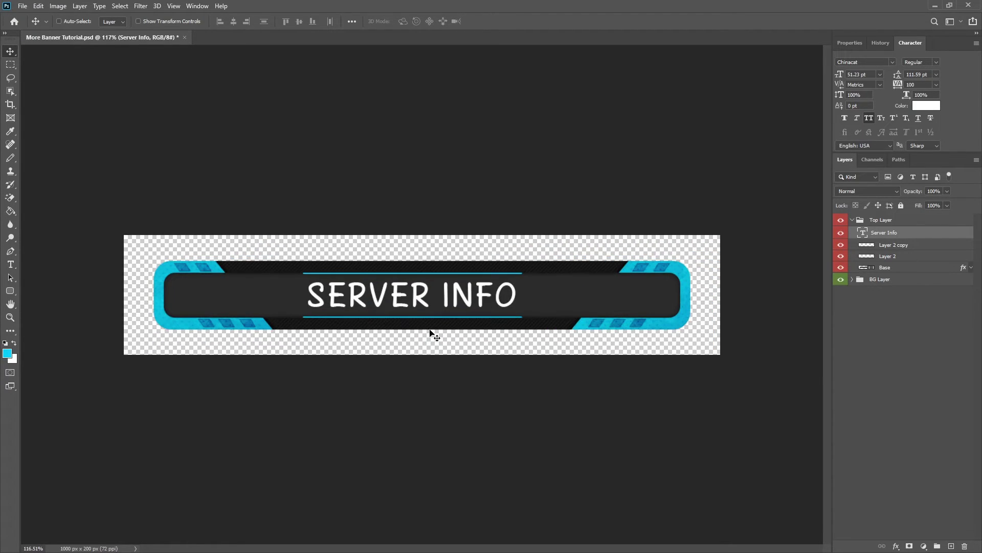
scroll(531, 305, "up", 2)
scroll(313, 307, "down", 3)
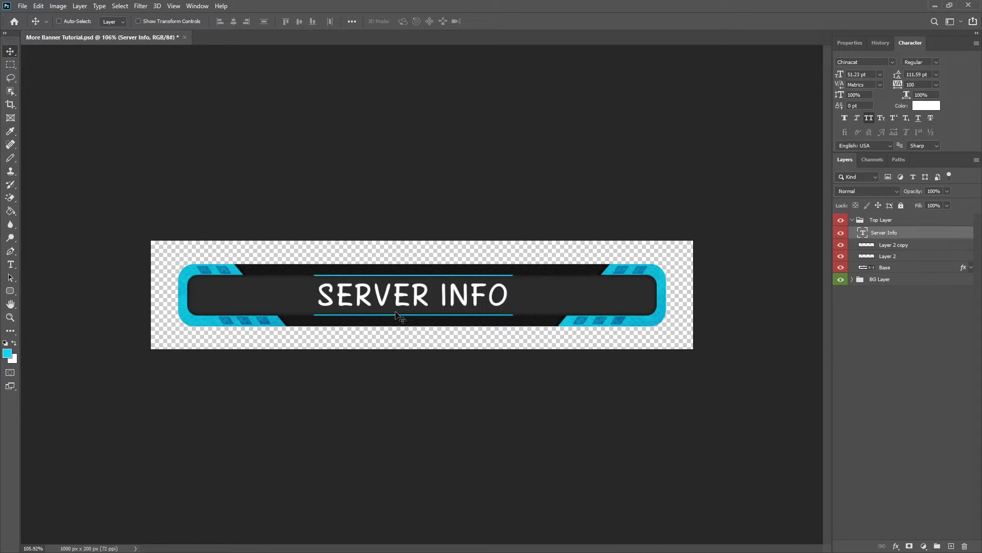
scroll(471, 311, "down", 3)
scroll(471, 311, "up", 3)
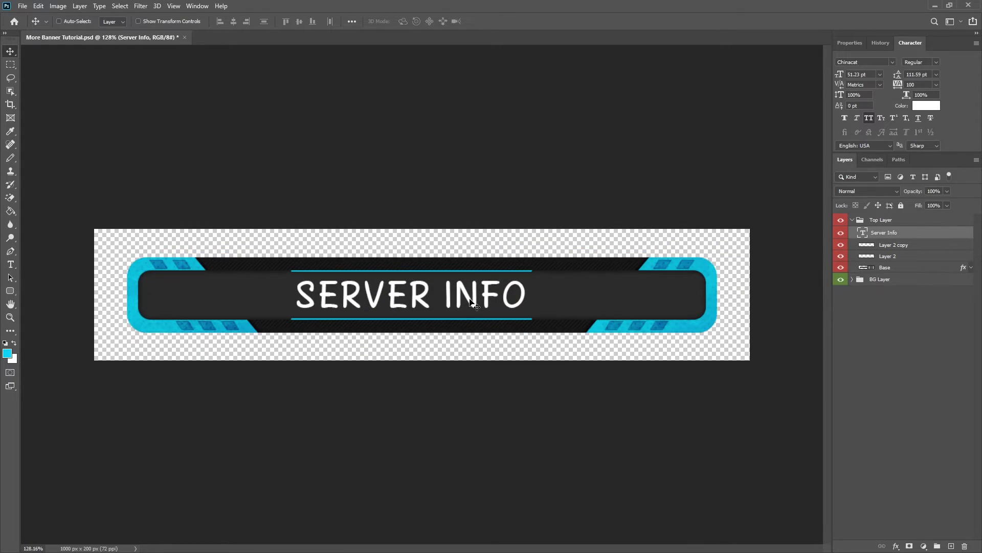
double_click(906, 246)
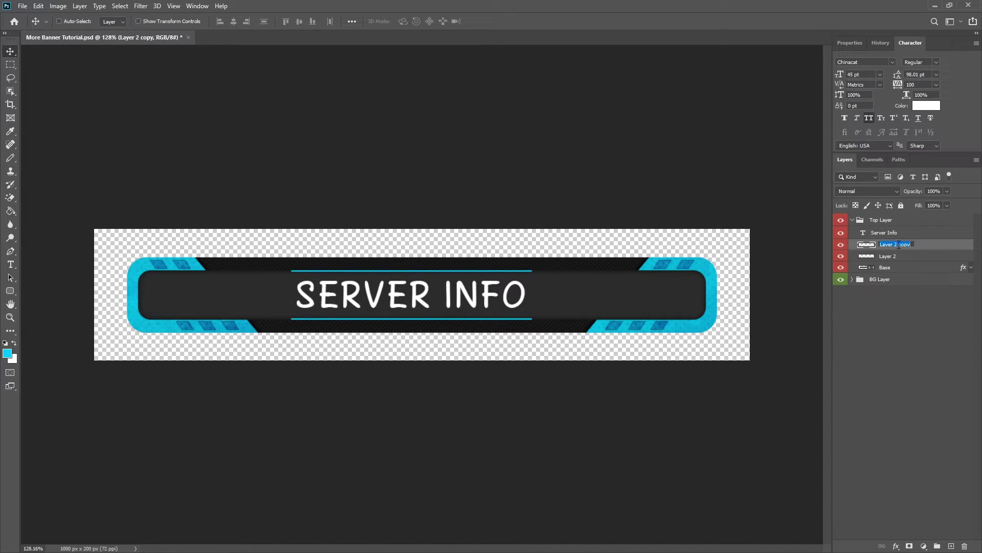
type("Bottom Blue")
key("Return")
double_click(887, 256)
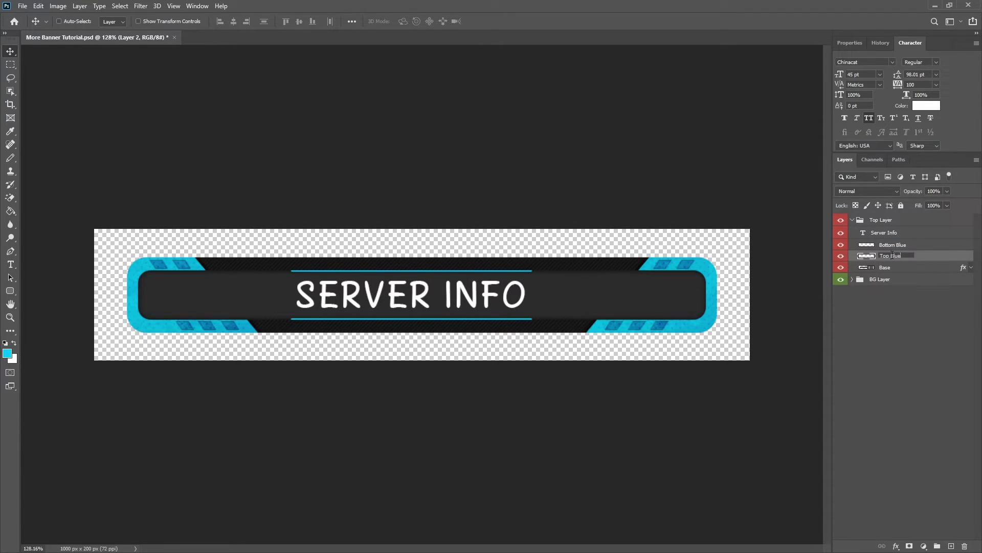
key("Return")
Group Bottom Blue, Top Blue and Base into a group named BG Section.
left_click(898, 245)
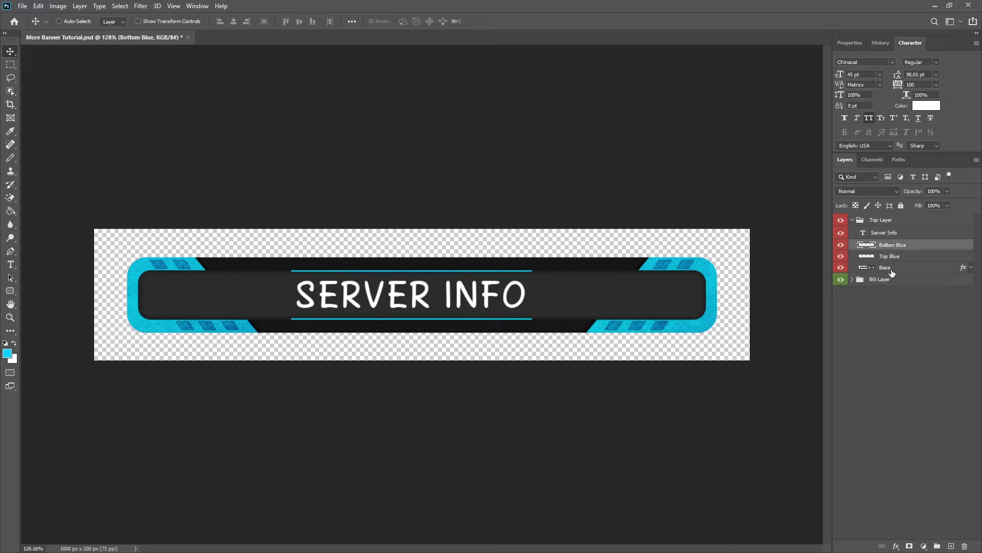
left_click(893, 268, "shift")
key("ctrl+g")
double_click(889, 246)
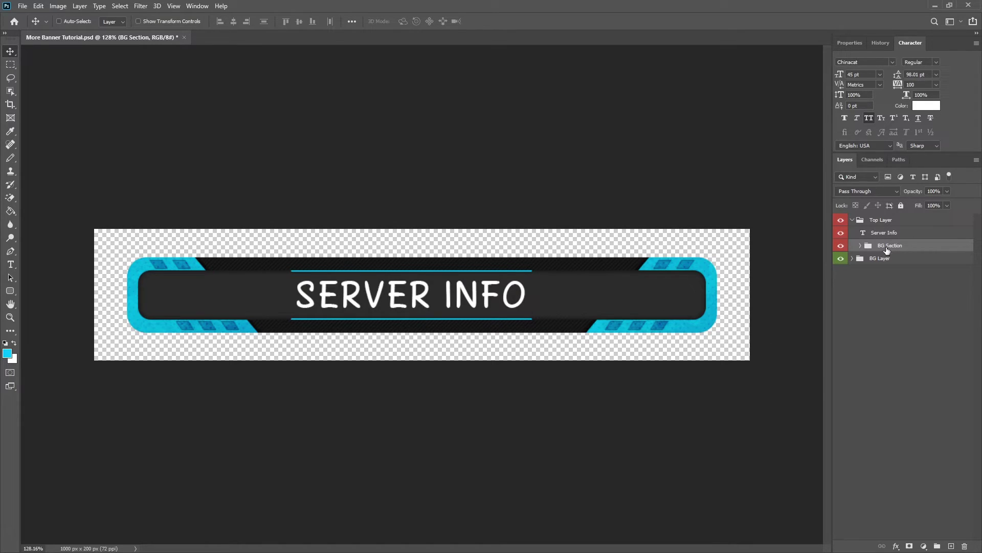
left_click(894, 234)
left_click(887, 248)
Collapse Top Layer and expand BG Layer, Blue Stuff and Rhombi Left groups.
left_click(852, 220)
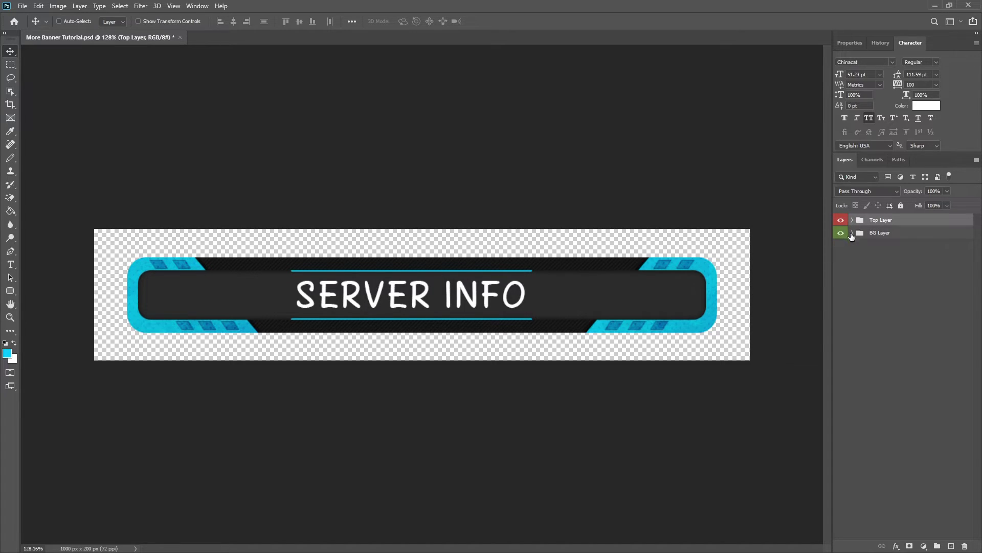
left_click(852, 233)
left_click(861, 246)
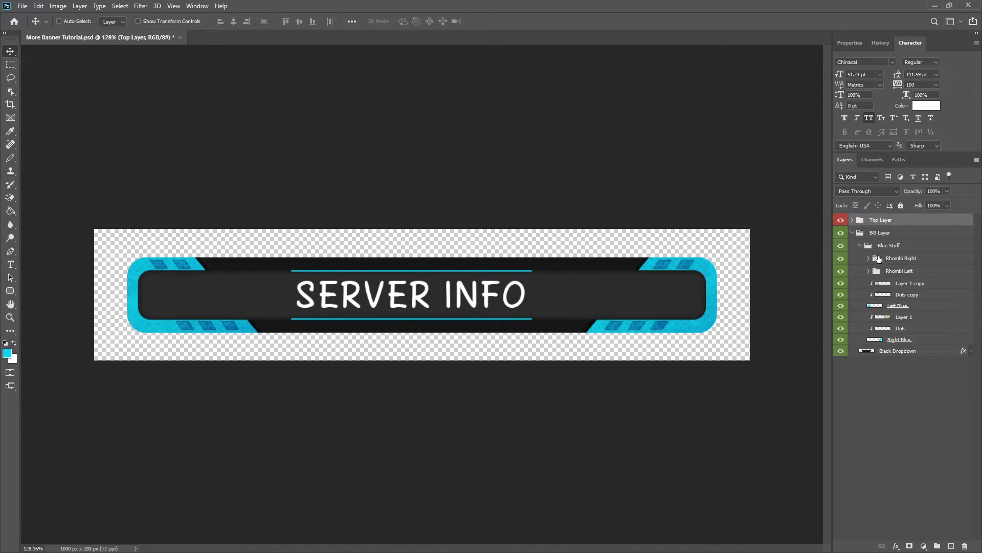
left_click(869, 271)
Shift the left rhombus about 62 px right and delete the Rhombi Right group.
left_click(901, 329)
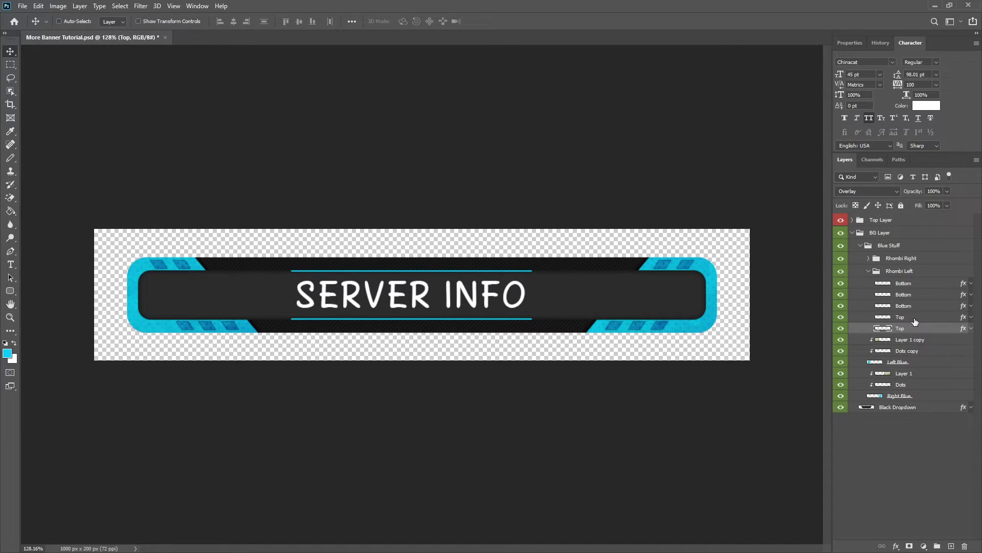
left_click(900, 317)
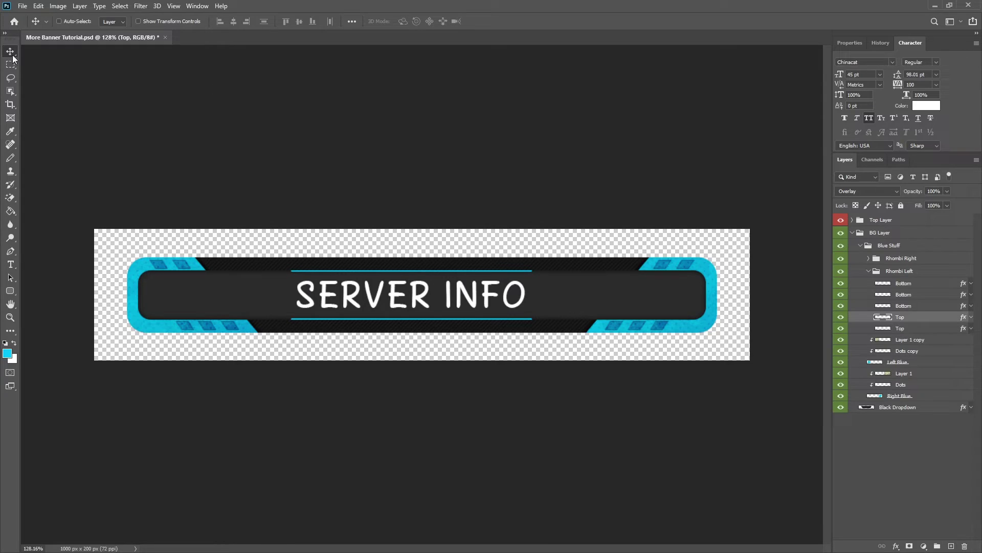
scroll(66, 278, "up", 8)
left_click_drag(274, 205, 306, 204)
scroll(299, 217, "down", 7)
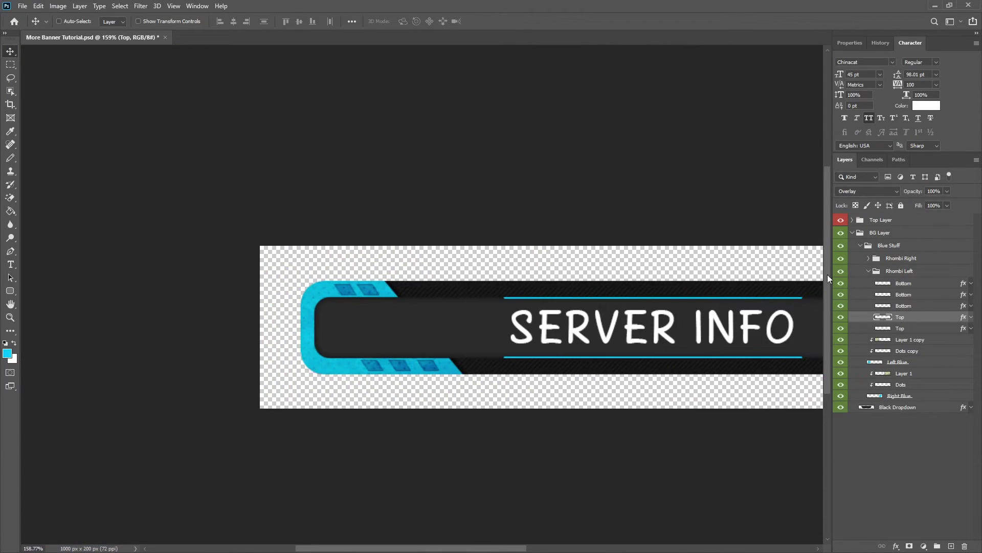
left_click(916, 259)
key("Delete")
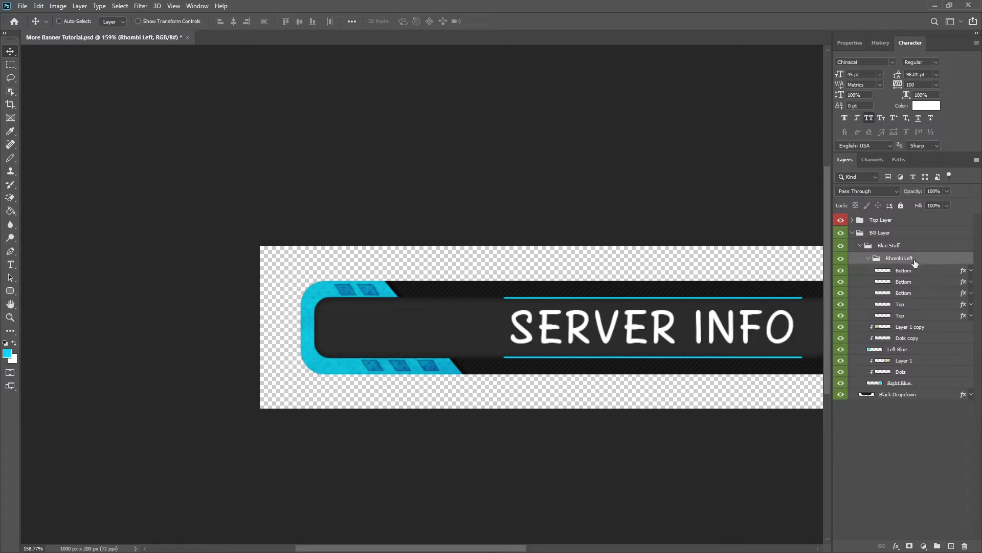
Realign the right rhombus with the left and shift both top rhombi 8 px right.
left_click(905, 319)
scroll(495, 313, "up", 8)
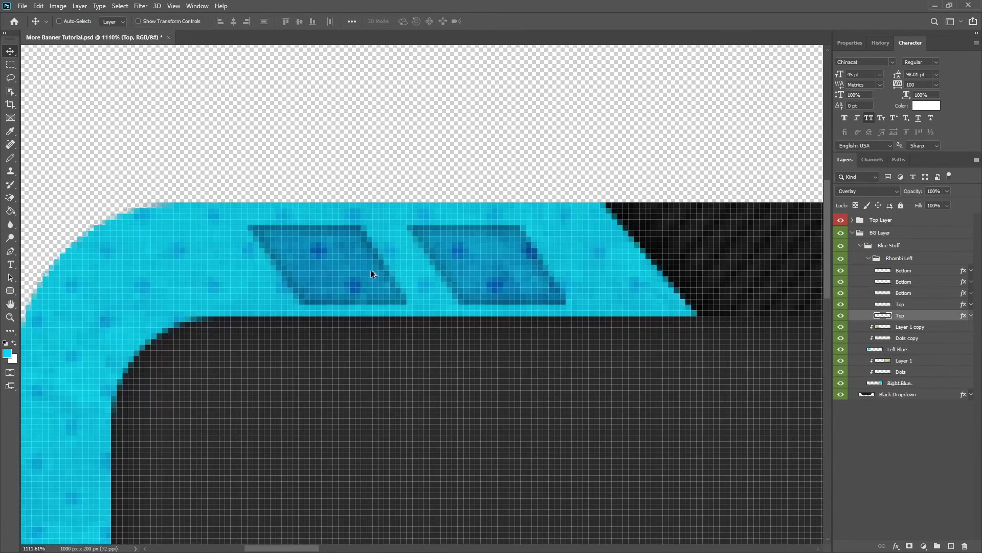
left_click_drag(376, 276, 342, 277)
left_click(358, 269, "ctrl")
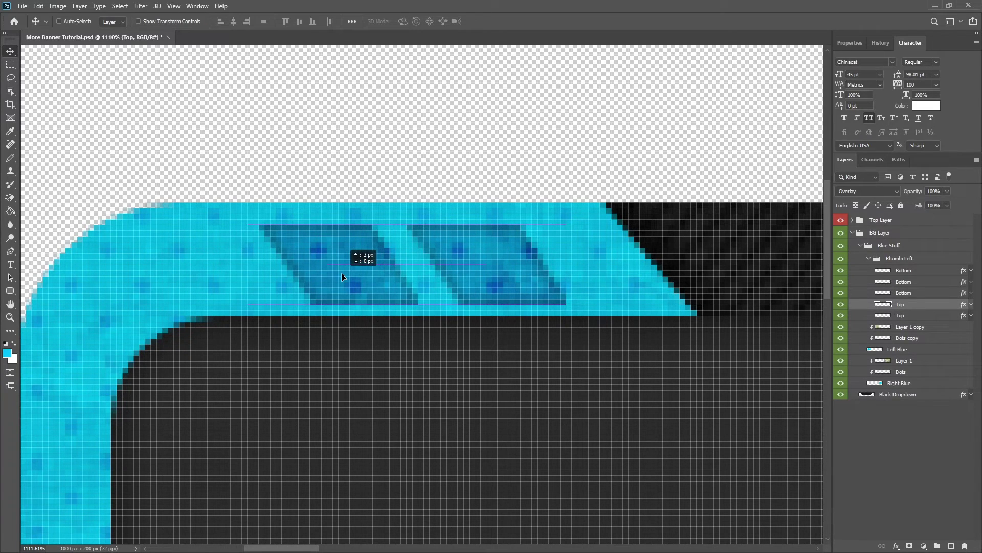
left_click(916, 315, "ctrl")
left_click_drag(500, 272, 550, 269)
scroll(550, 269, "down", 5)
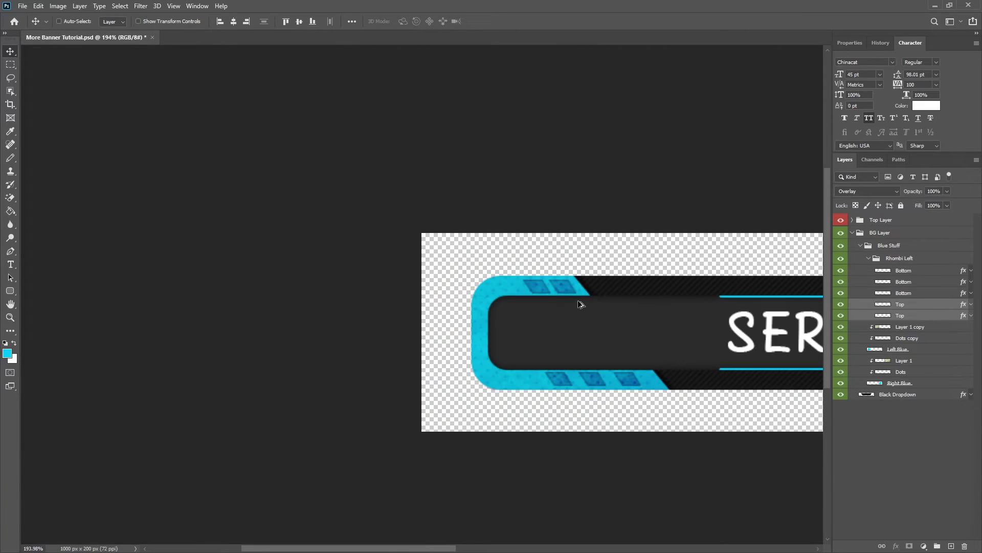
scroll(579, 307, "down", 2)
scroll(118, 324, "up", 3)
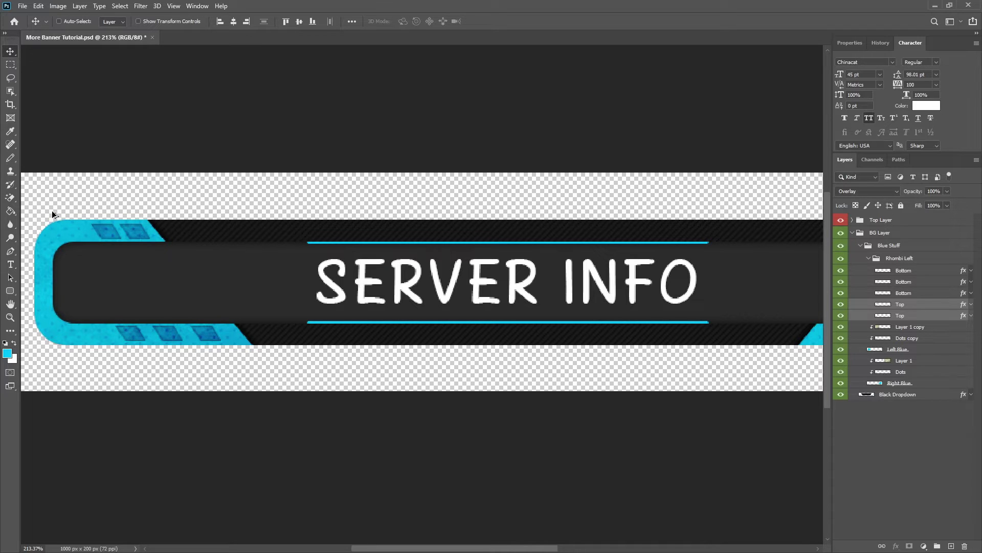
scroll(52, 210, "up", 4)
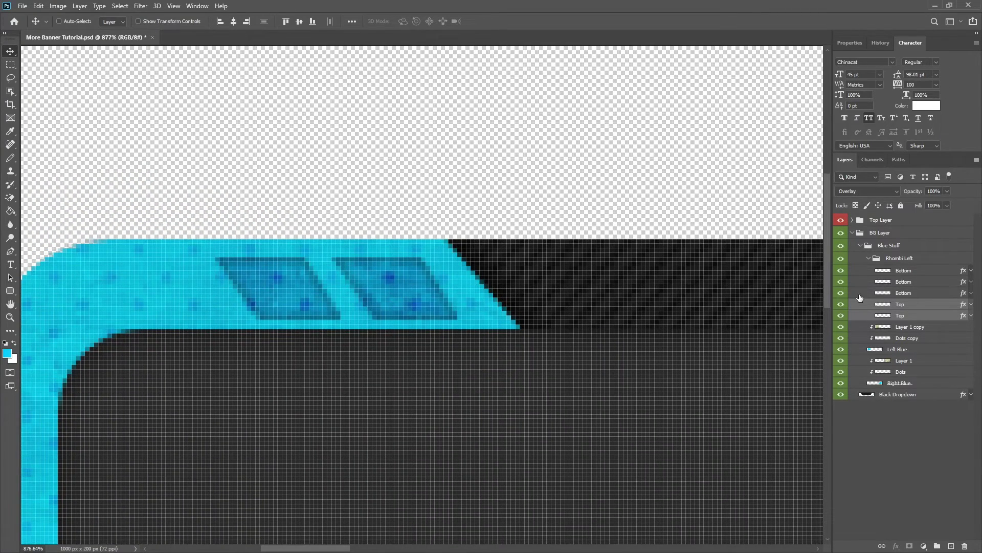
Delete the three Bottom layers and one Top layer, then clear the remaining Top's layer style.
left_click(907, 295)
left_click(914, 275, "shift")
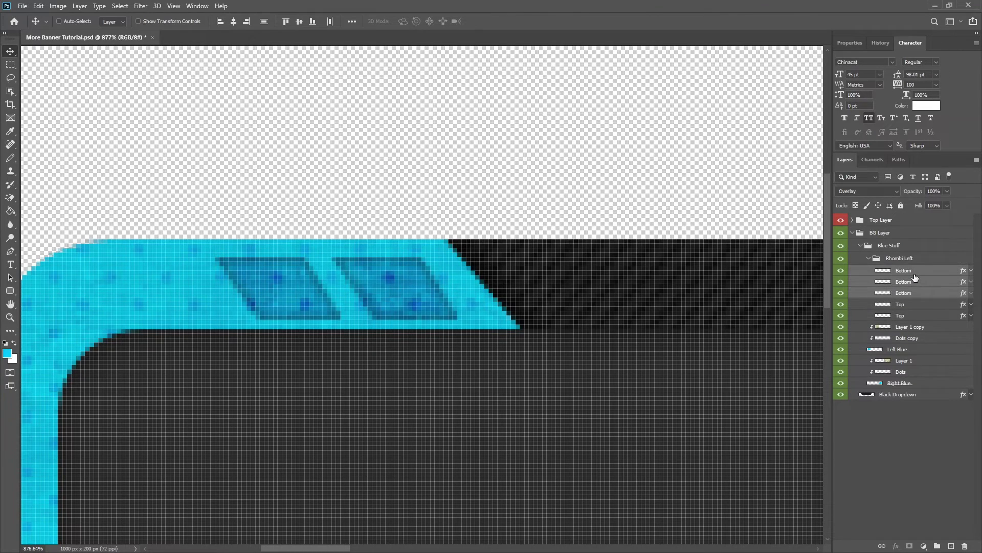
key("Delete")
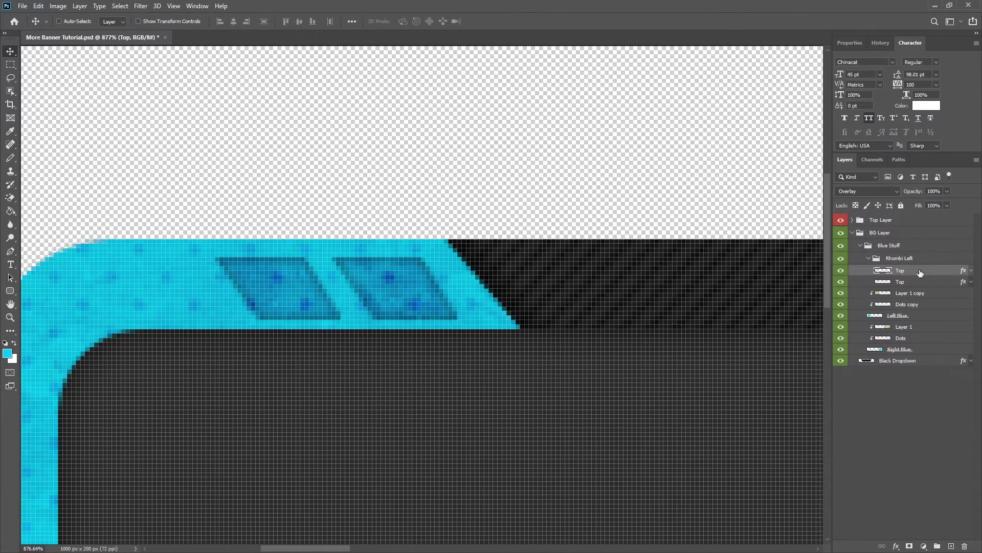
key("Delete")
right_click(917, 271)
key("Escape")
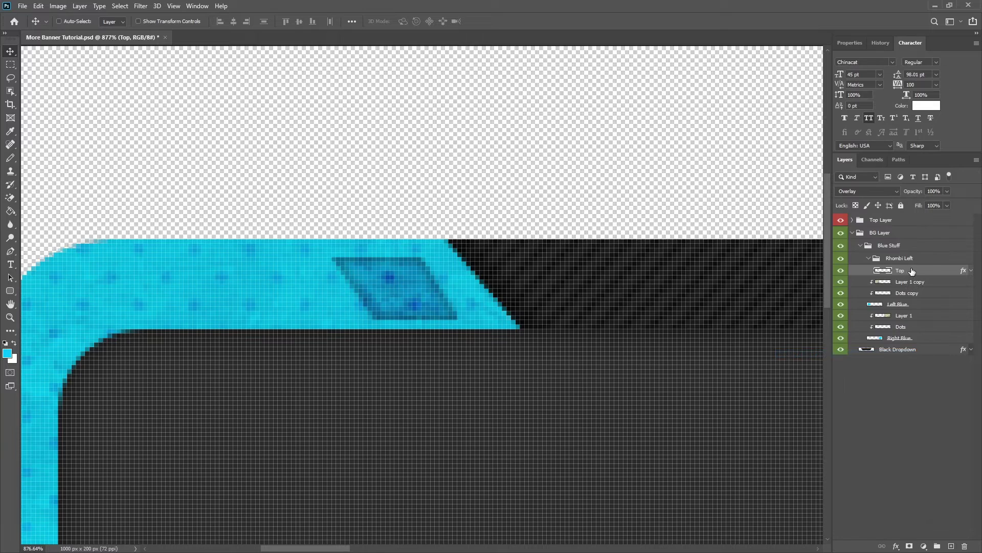
right_click(912, 271)
left_click(817, 373)
Copy a rectangular area of the rhombus onto a new Layer 2 with Ctrl+J.
scroll(342, 317, "up", 2)
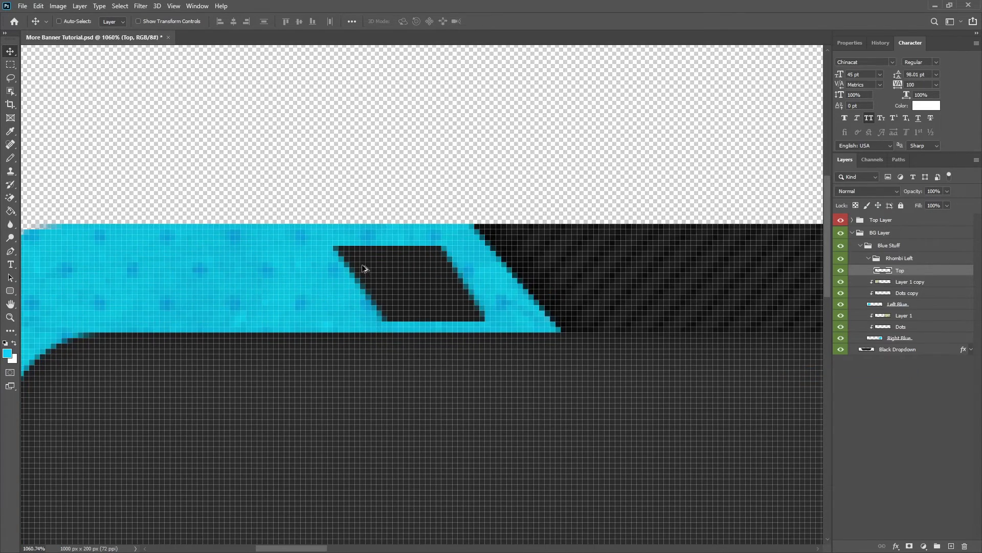
scroll(363, 268, "up", 7)
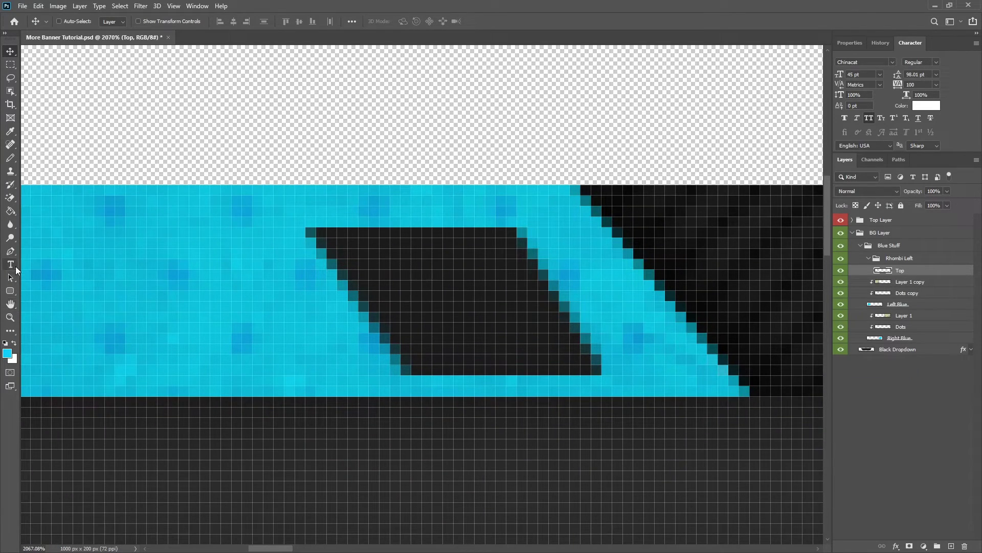
left_click(10, 64)
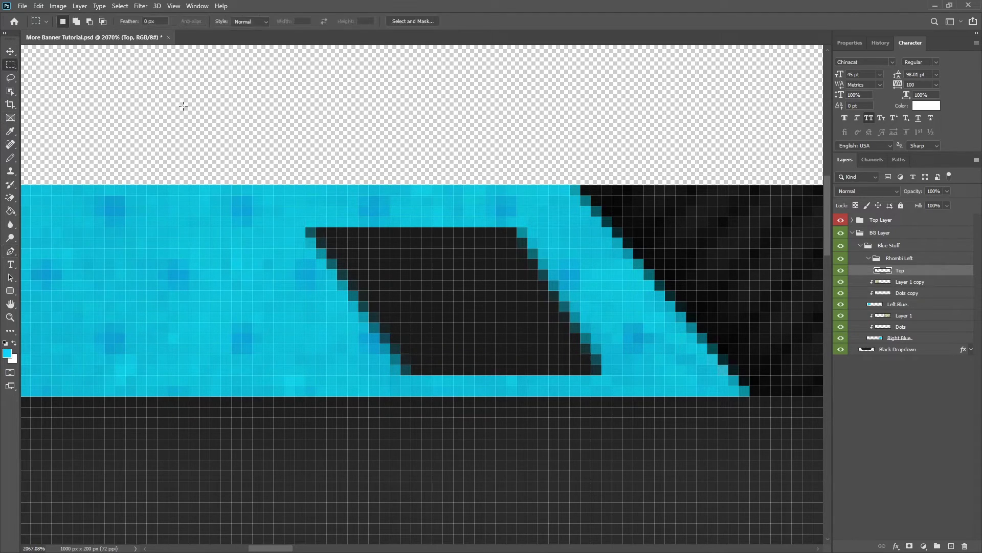
left_click_drag(675, 142, 452, 473)
key("ctrl+j")
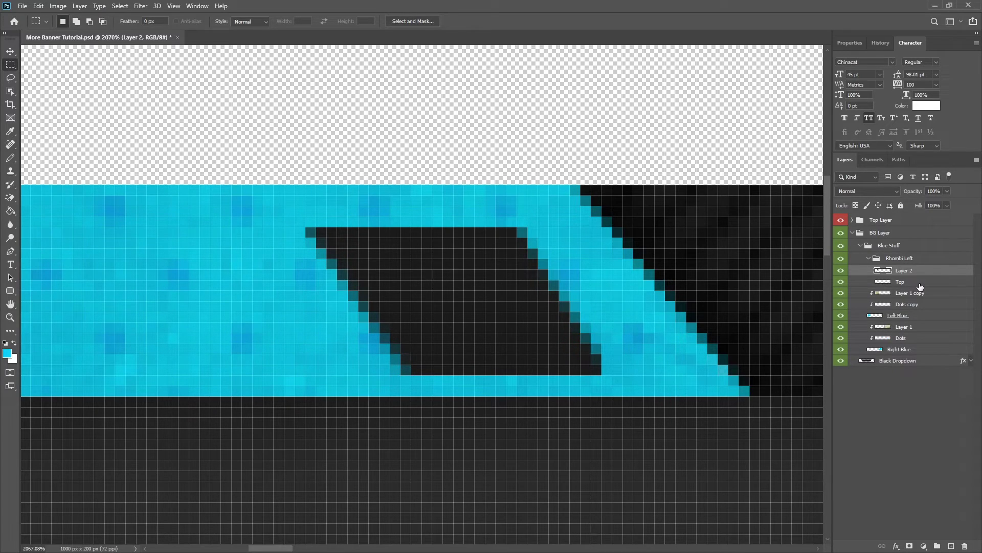
Flip Layer 2 vertically with H -100% and move the dark block far left along the edge.
key("ctrl+t")
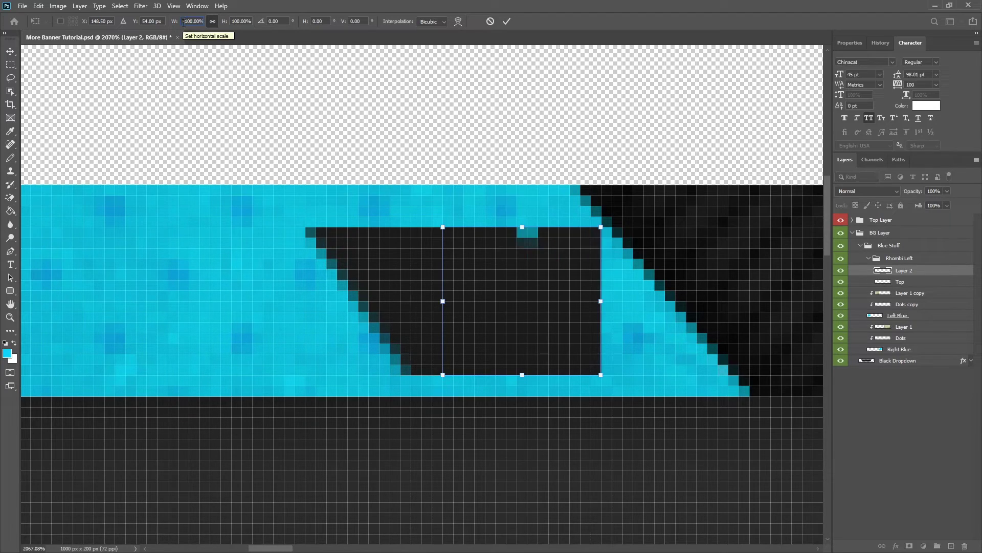
left_click(241, 21)
type("-100")
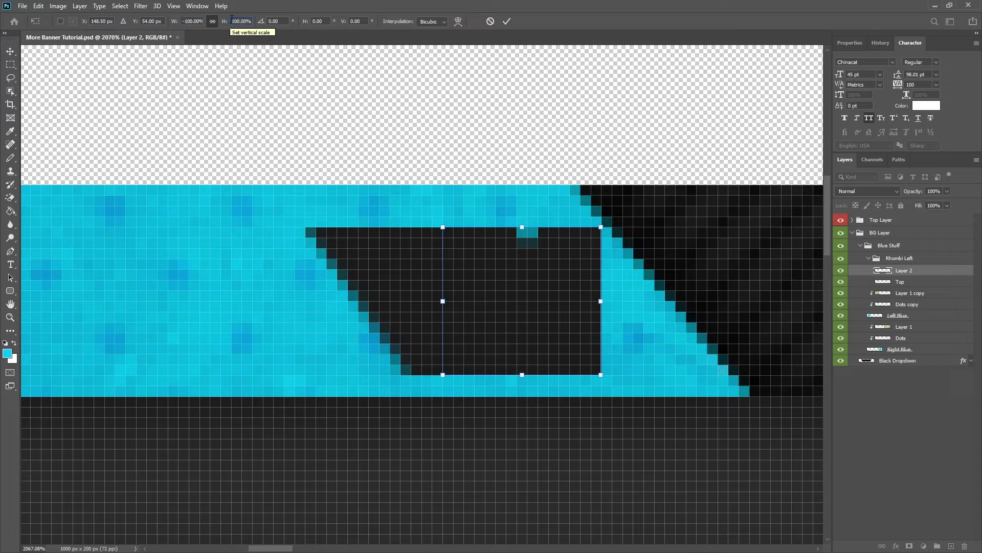
key("Return")
left_click(507, 21)
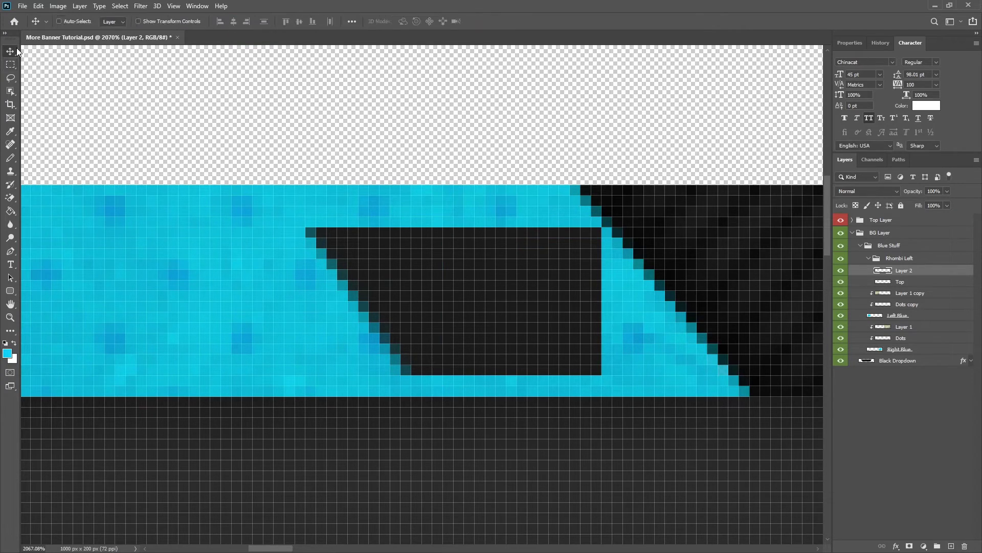
key("Left")
key("Left")
key("Up")
key("Up")
left_click_drag(516, 287, 152, 313)
Flip Layer 2 copy with Free Transform and slide it beside the first parallelogram.
scroll(125, 314, "down", 4)
scroll(122, 315, "up", 3)
key("ctrl+t")
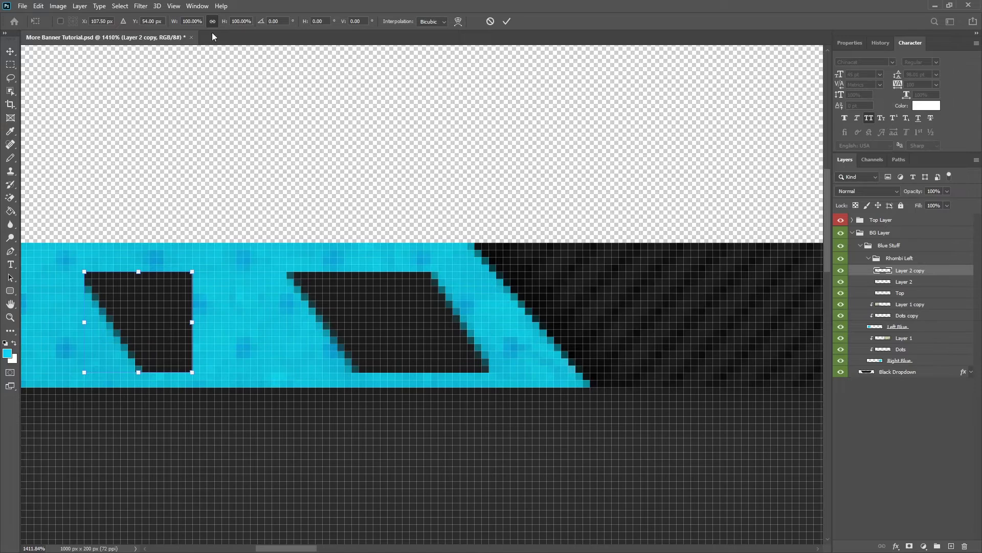
type("-")
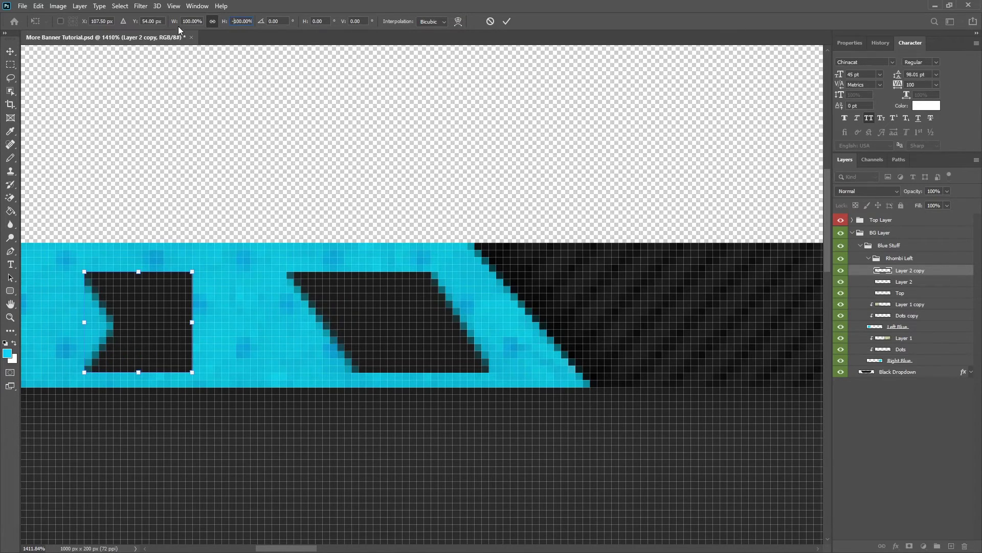
type("-")
left_click(507, 23)
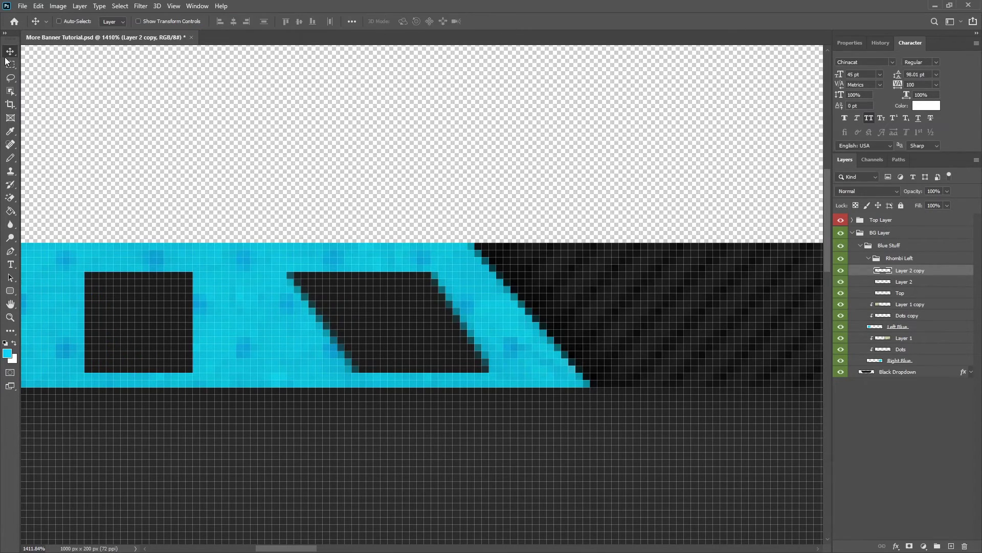
left_click_drag(138, 308, 194, 314)
Nudge the left parallelogram slightly right to tighten the spacing.
scroll(194, 315, "down", 5)
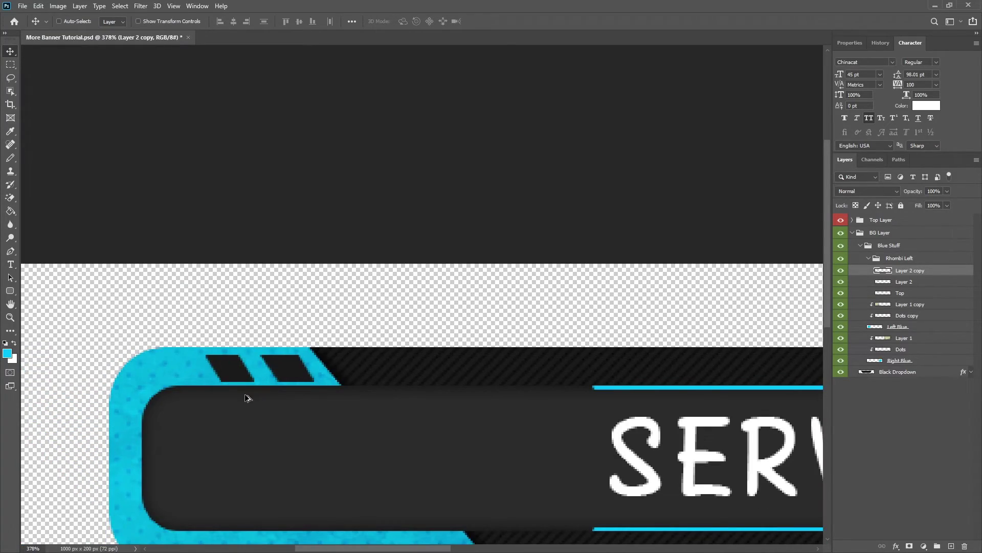
scroll(247, 398, "up", 6)
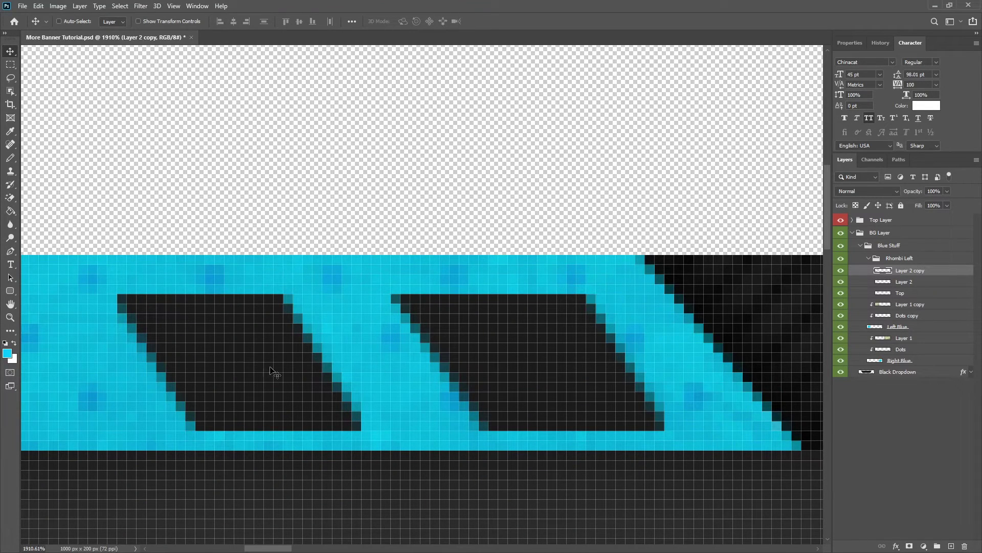
left_click(256, 372)
left_click_drag(256, 372, 268, 371)
scroll(268, 372, "down", 5)
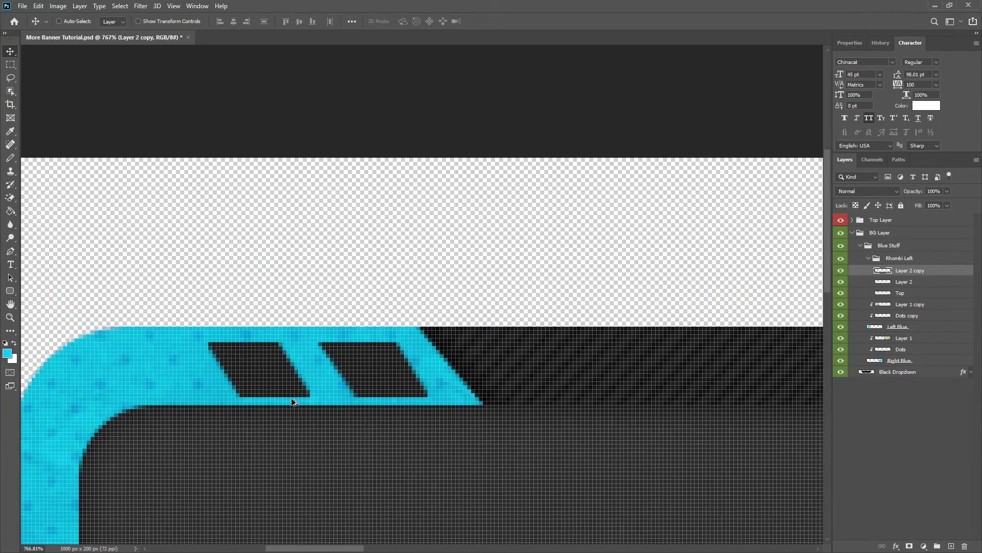
scroll(277, 436, "up", 2)
Delete the Top layer from the Rhombi Left group.
left_click(904, 296)
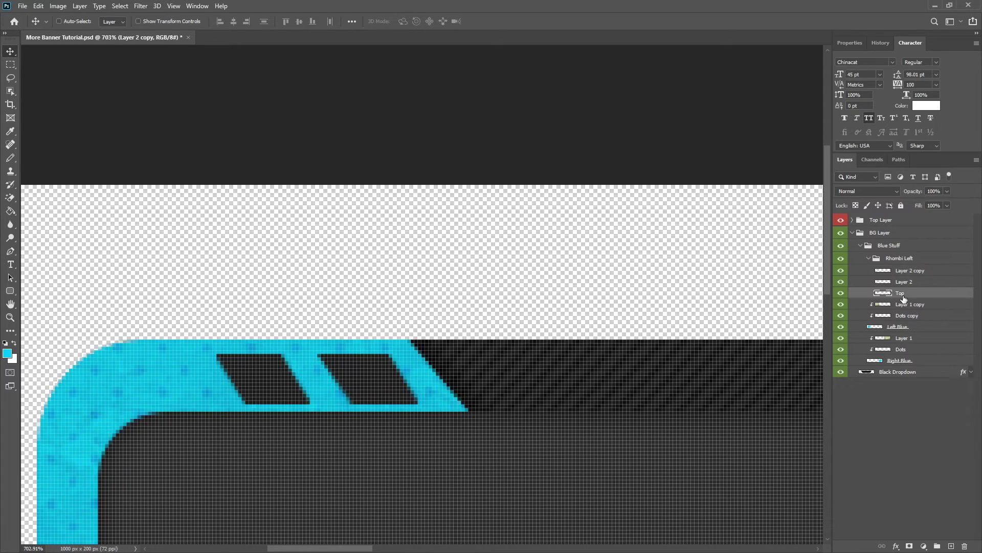
key("Delete")
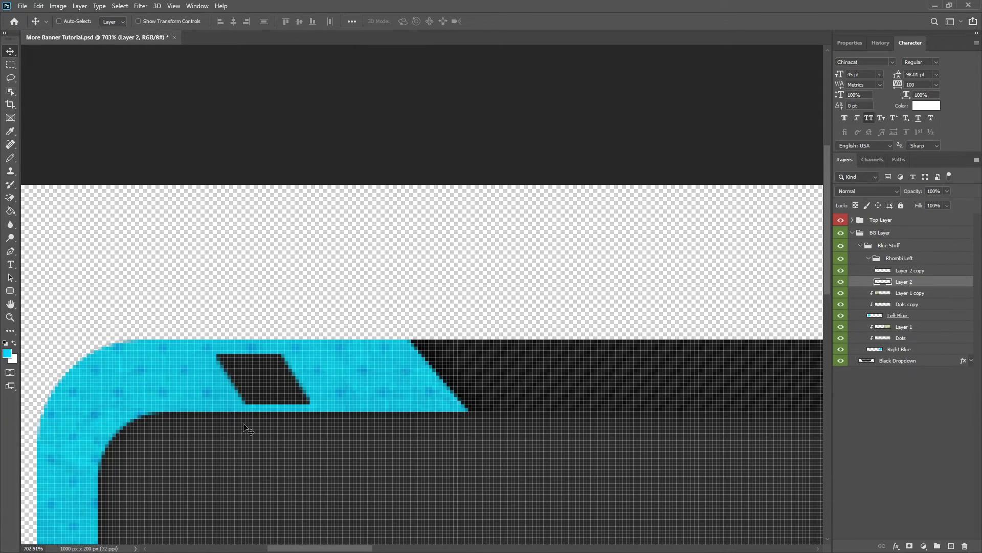
scroll(246, 428, "down", 5)
scroll(135, 237, "up", 1)
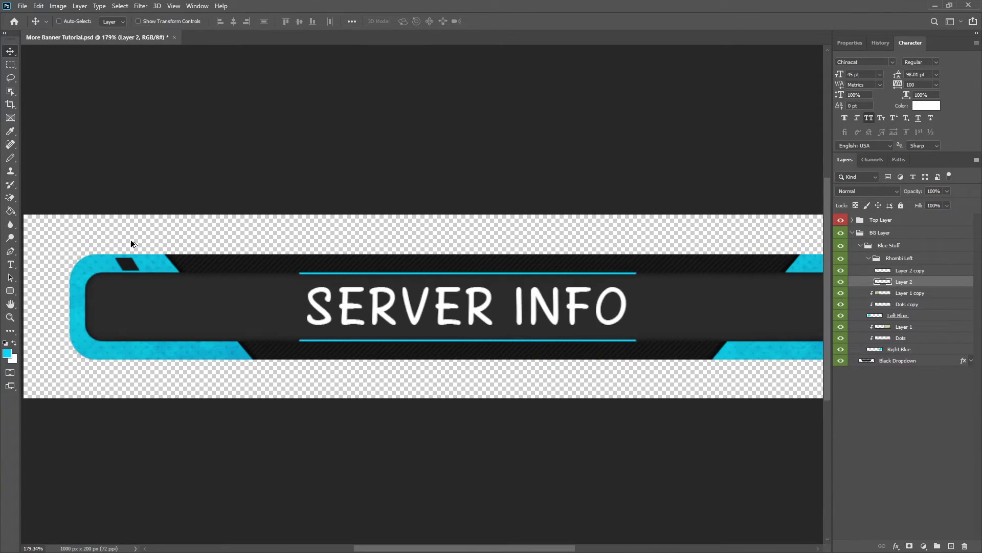
scroll(228, 291, "up", 2)
scroll(307, 278, "down", 4)
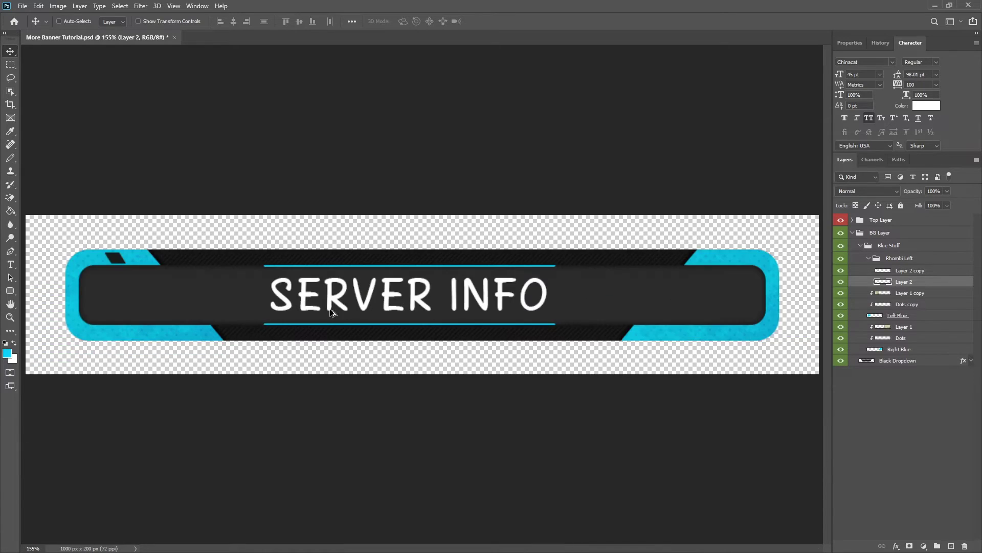
scroll(325, 285, "up", 1)
scroll(97, 238, "up", 8)
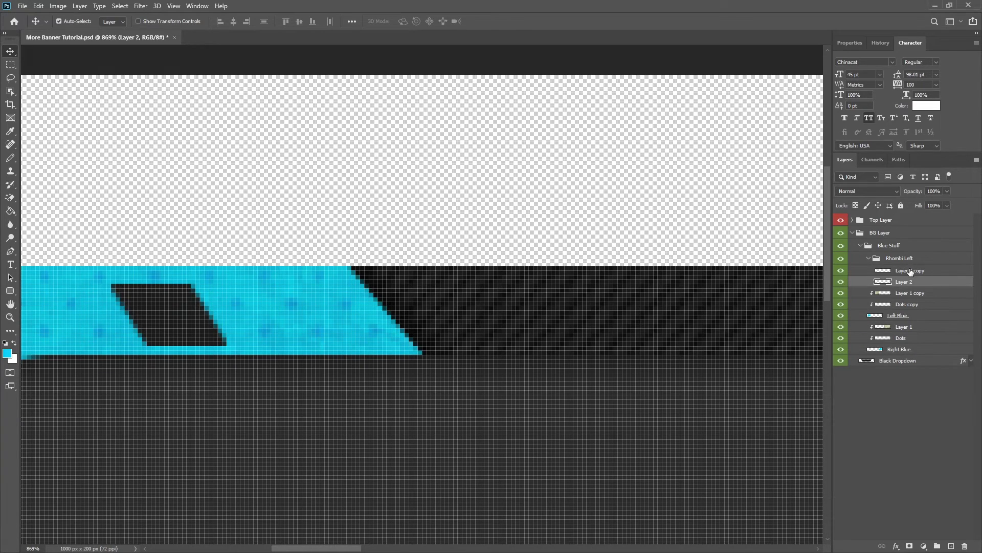
Merge Layer 2 and Layer 2 copy into a single layer.
left_click(910, 271, "shift")
right_click(909, 271)
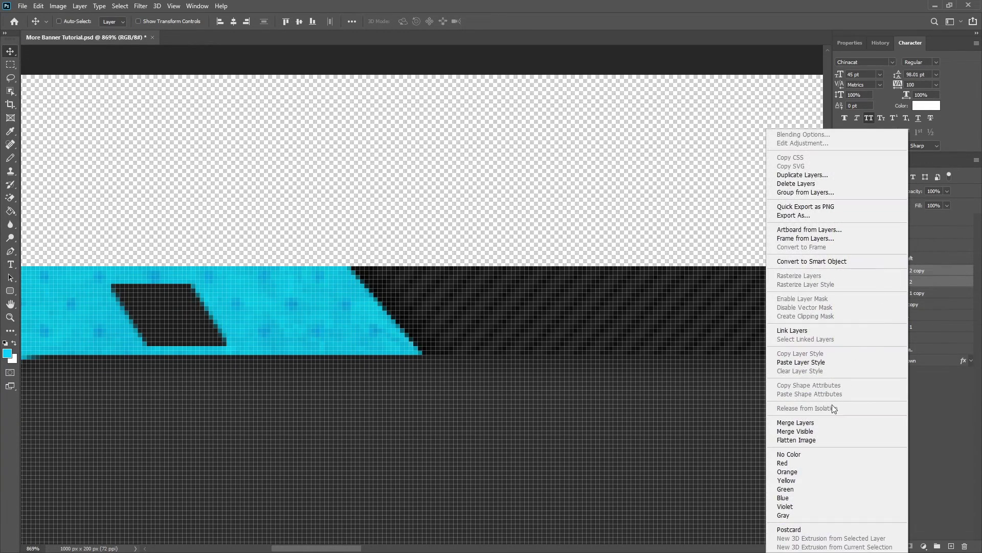
left_click(788, 421)
Rename the merged layer TOp and paste the copied Inner Shadow and Overlay style onto it.
double_click(903, 270)
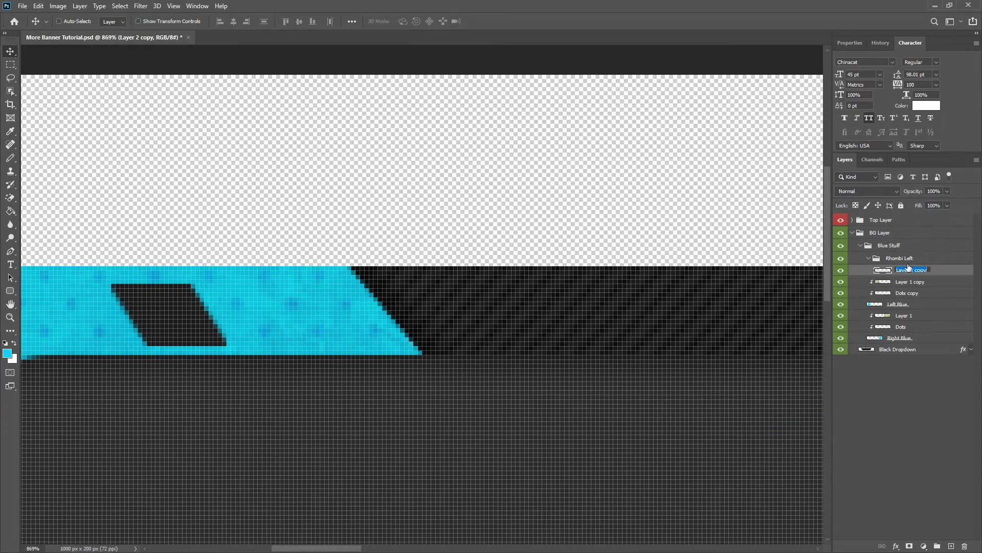
type("ROp")
key("Return")
right_click(905, 271)
left_click(809, 364)
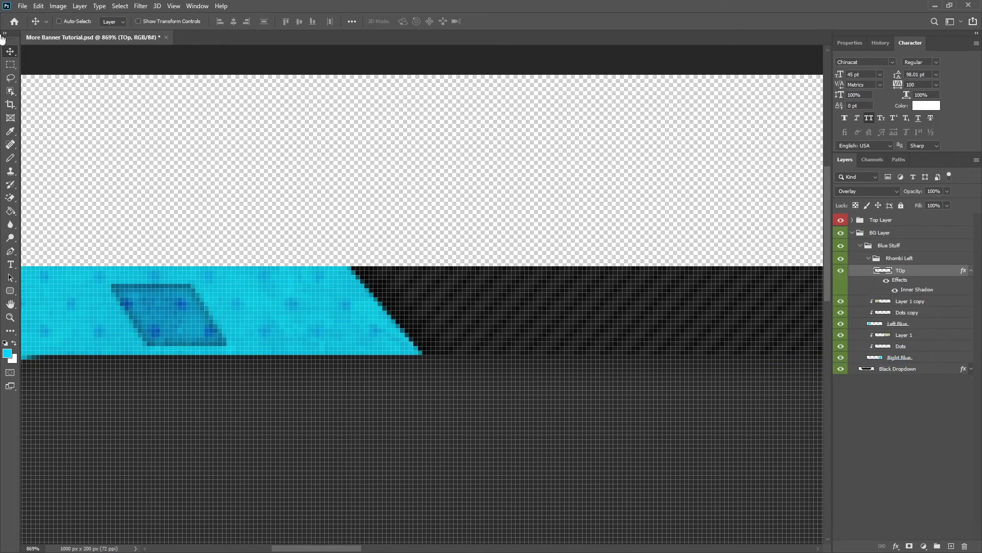
Move the TOp rhombus about 31 px right.
left_click_drag(191, 330, 329, 330)
scroll(311, 377, "down", 5)
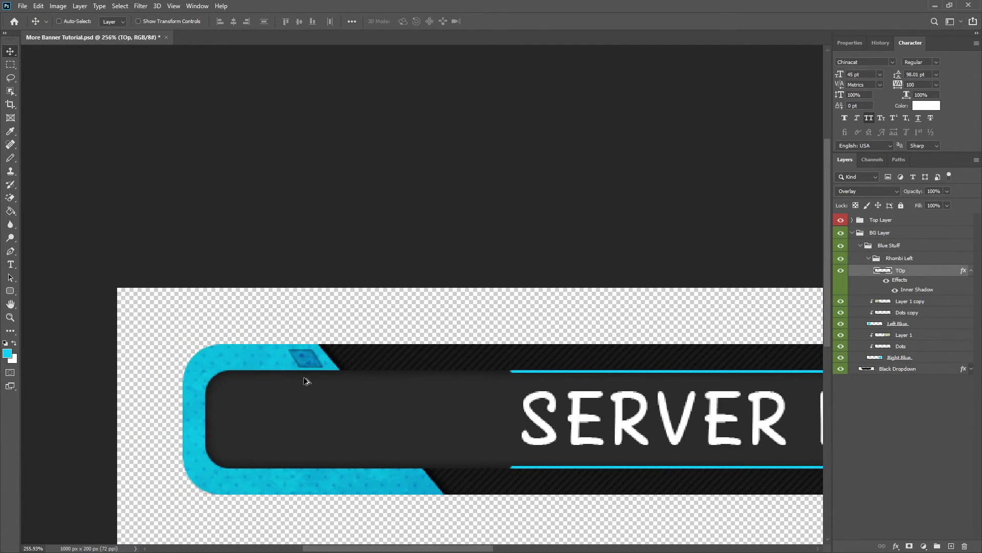
scroll(306, 381, "up", 7)
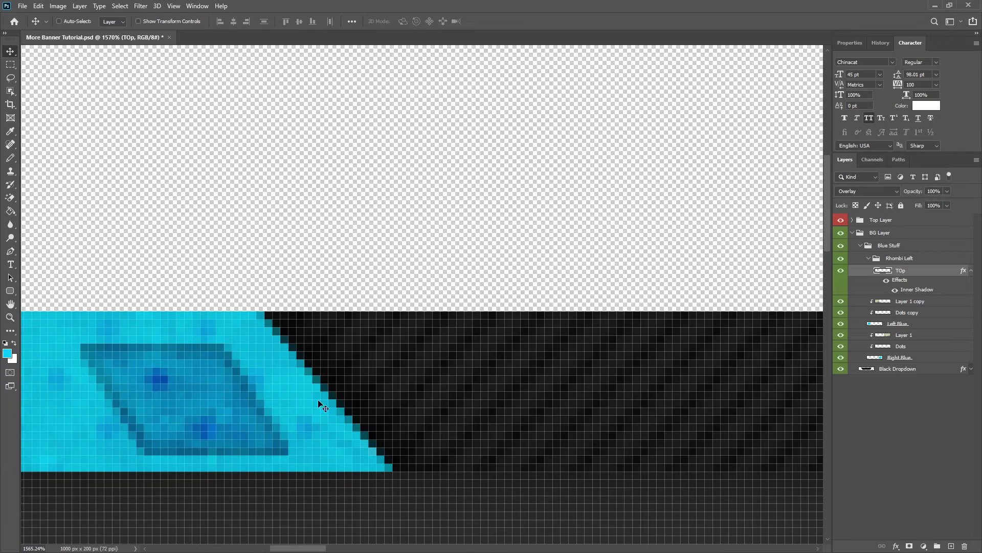
scroll(323, 405, "down", 4)
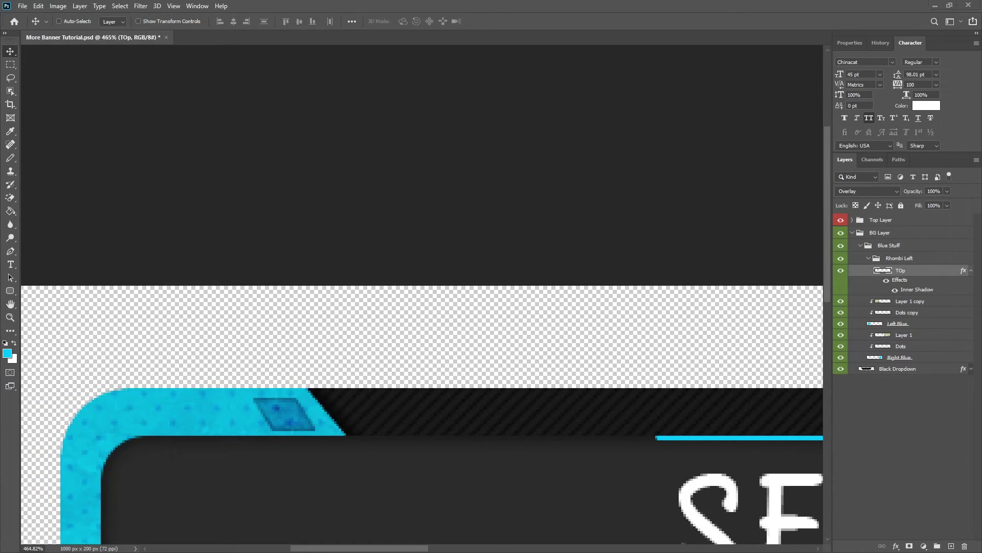
scroll(292, 339, "down", 3)
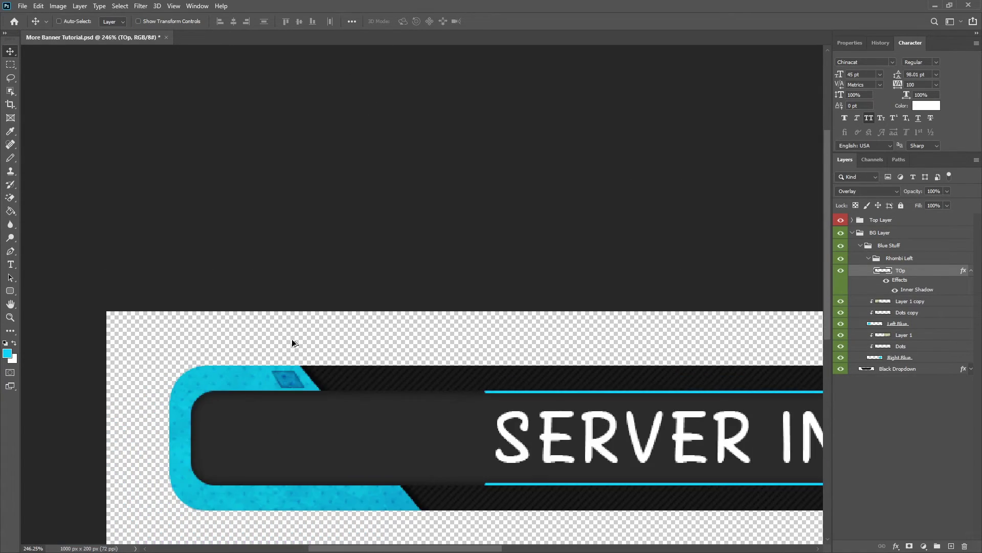
scroll(333, 291, "up", 5)
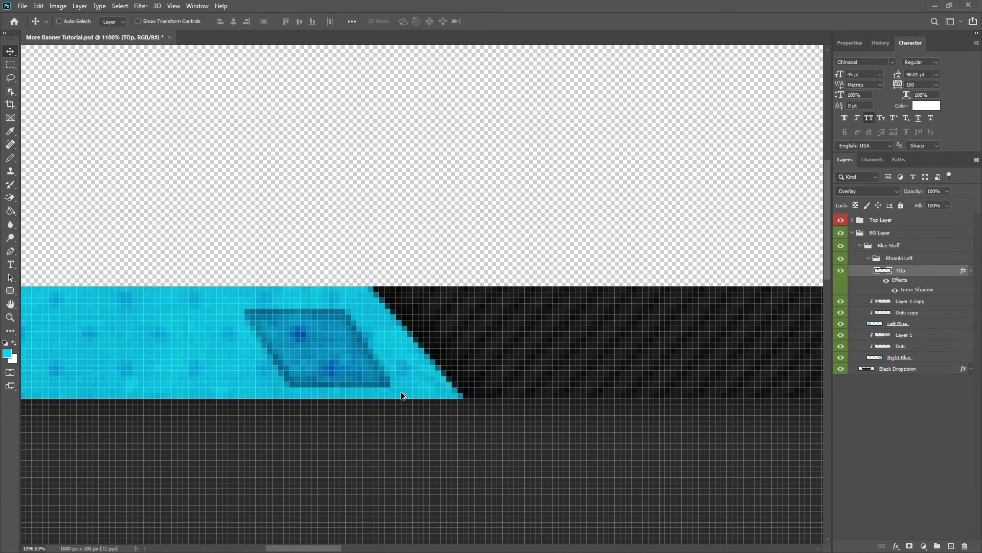
scroll(412, 388, "up", 3)
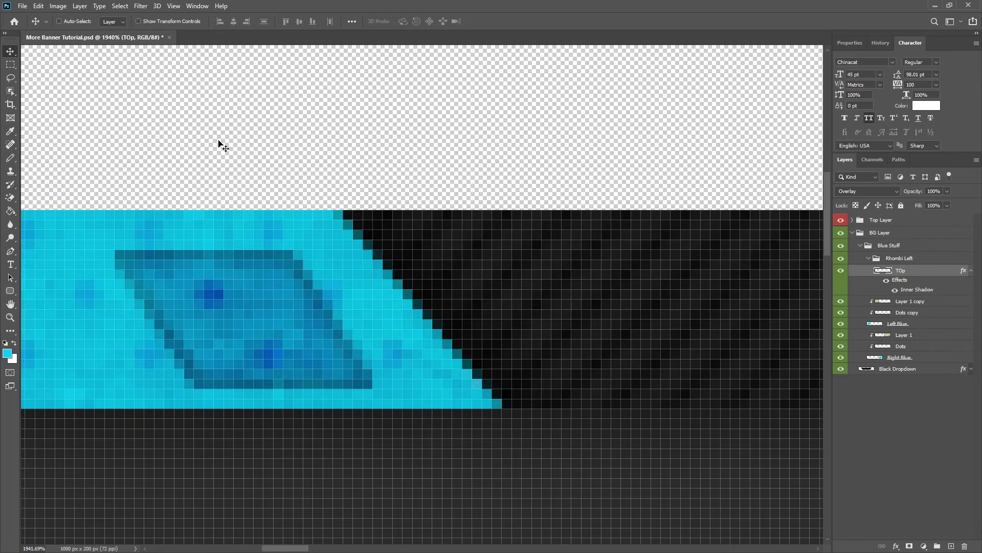
scroll(329, 370, "down", 8)
scroll(328, 371, "down", 3)
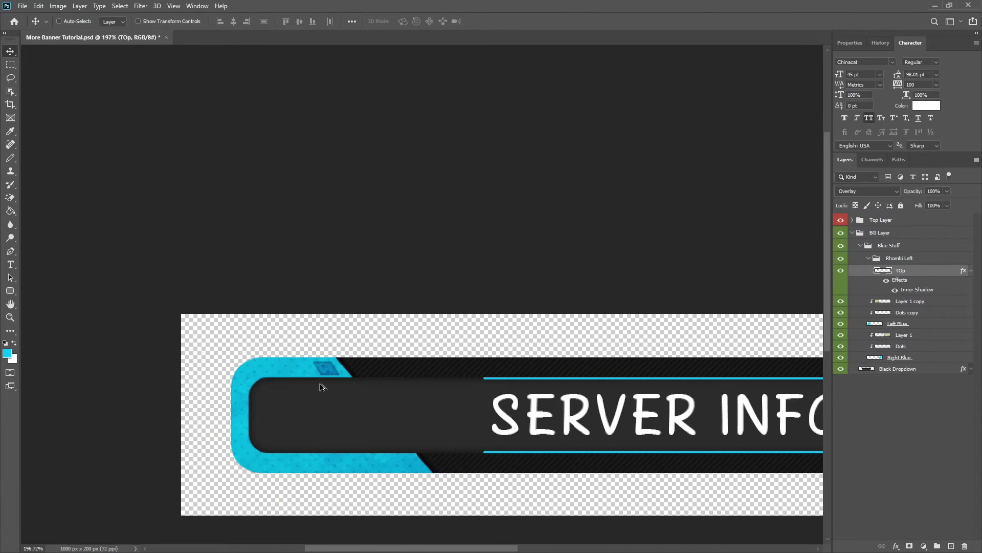
scroll(321, 386, "up", 4)
scroll(351, 347, "down", 3)
scroll(288, 357, "up", 2)
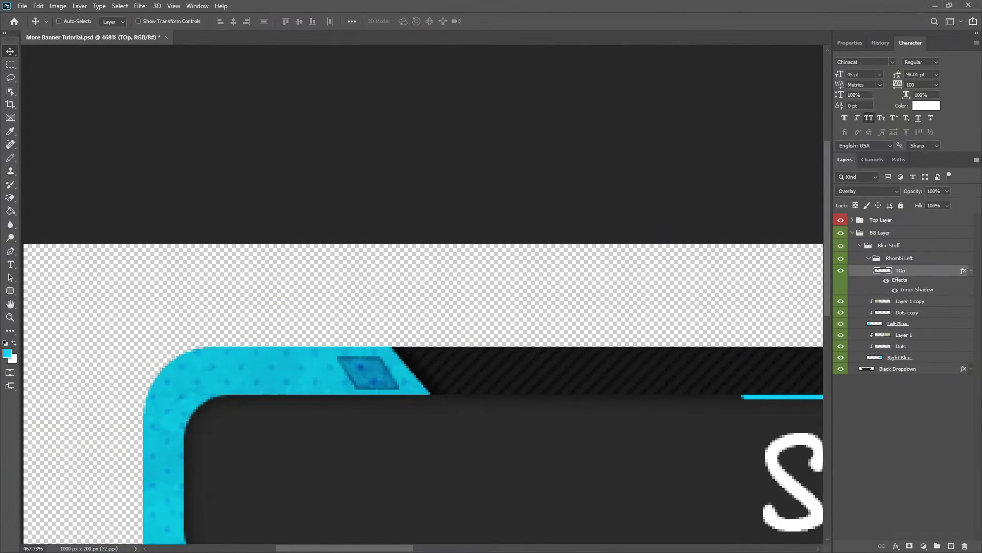
Duplicate the TOp rhombus and place the copy beside the original.
left_click(971, 271)
key("ctrl+j")
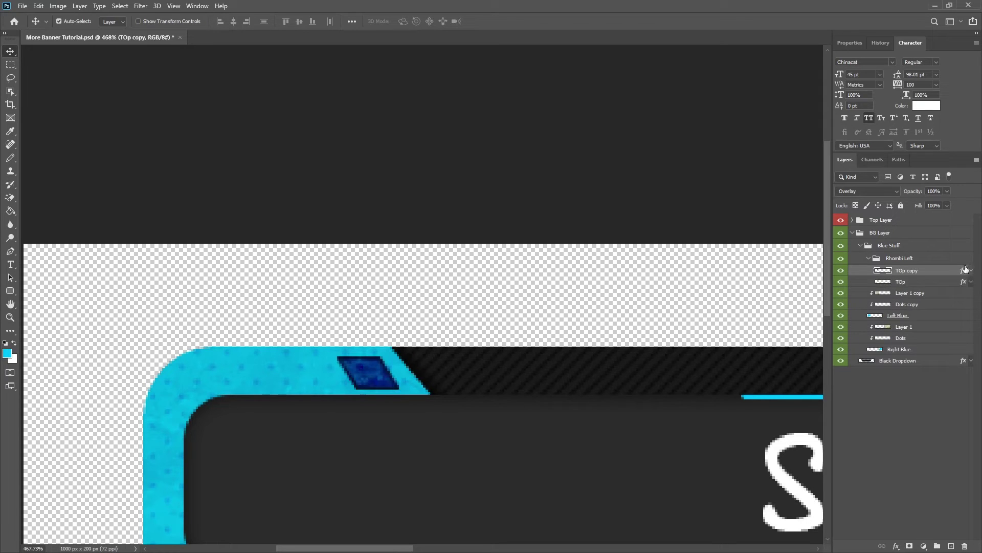
scroll(392, 388, "up", 6)
key("shift+Right")
key("Right")
left_click_drag(241, 362, 171, 367)
scroll(171, 366, "down", 10)
scroll(111, 285, "up", 8)
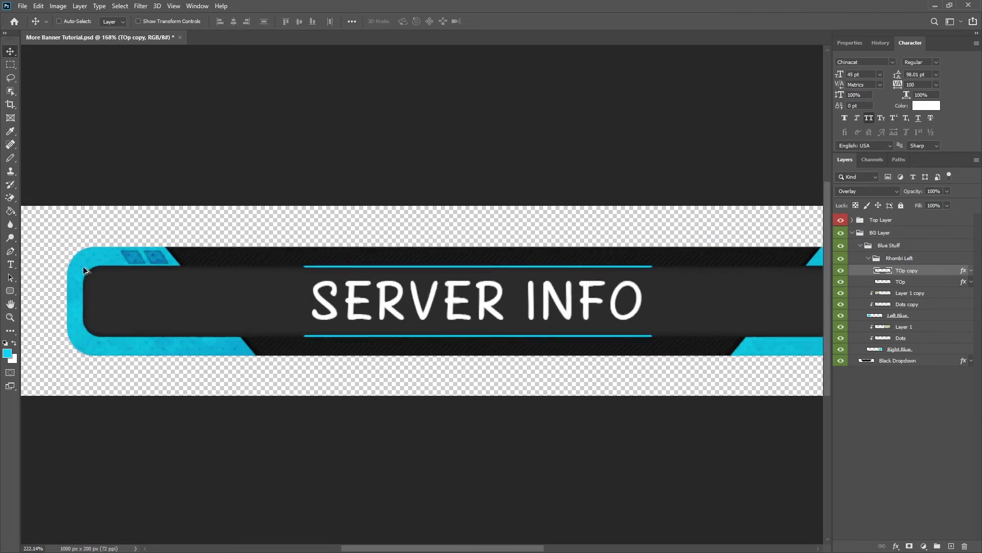
scroll(260, 294, "down", 5)
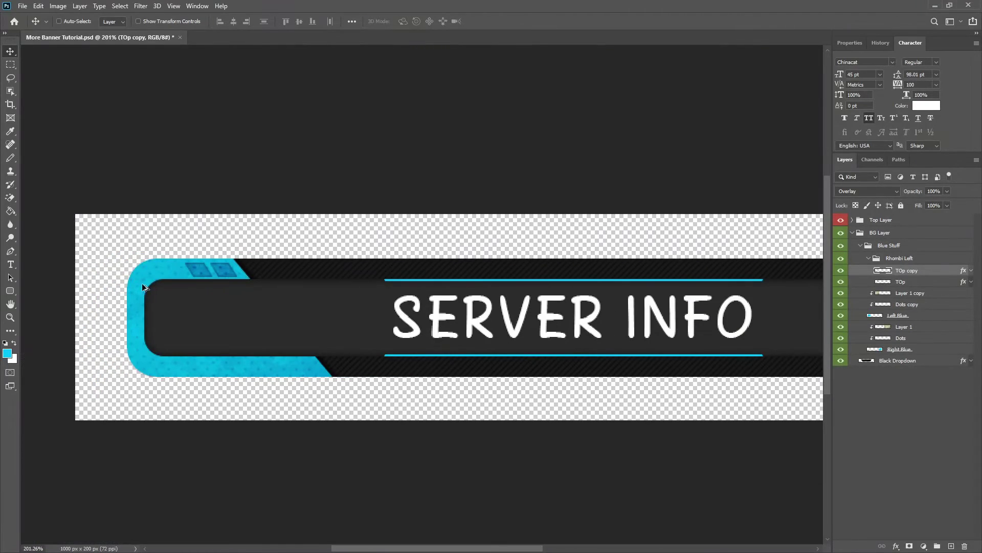
scroll(113, 262, "up", 5)
key("ctrl")
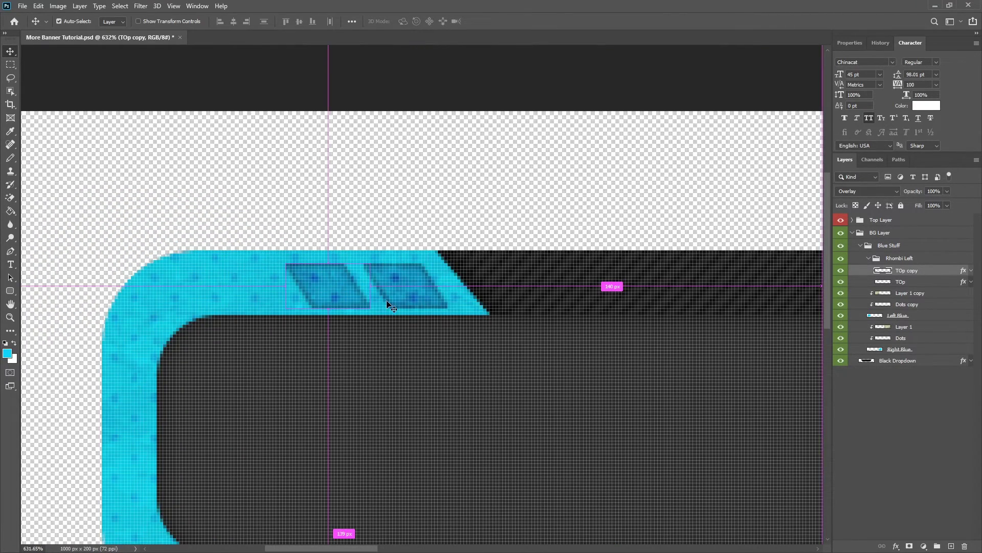
scroll(402, 340, "down", 5)
scroll(381, 358, "down", 3)
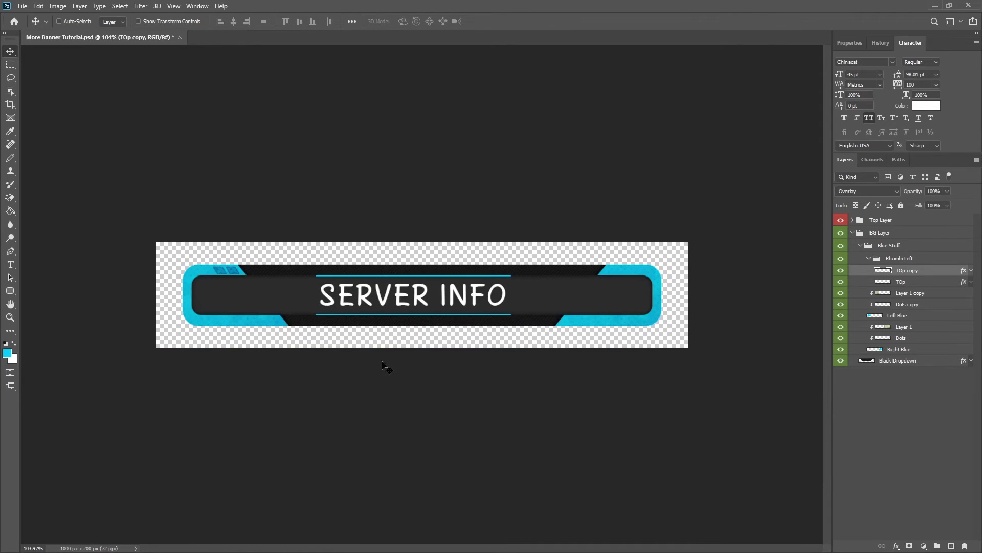
Duplicate both upper rhombi and move the copies down onto the lower blue bar.
left_click(902, 284, "shift")
key("ctrl+j")
scroll(193, 297, "up", 4)
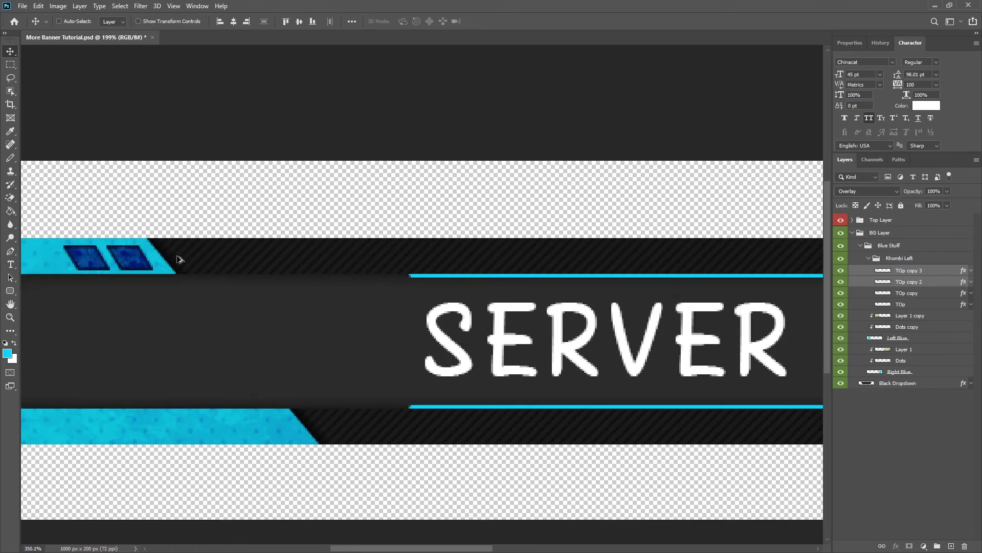
left_click_drag(144, 262, 241, 430)
scroll(223, 457, "down", 3)
scroll(150, 432, "up", 2)
scroll(227, 450, "up", 4)
scroll(241, 433, "down", 6)
scroll(256, 481, "up", 2)
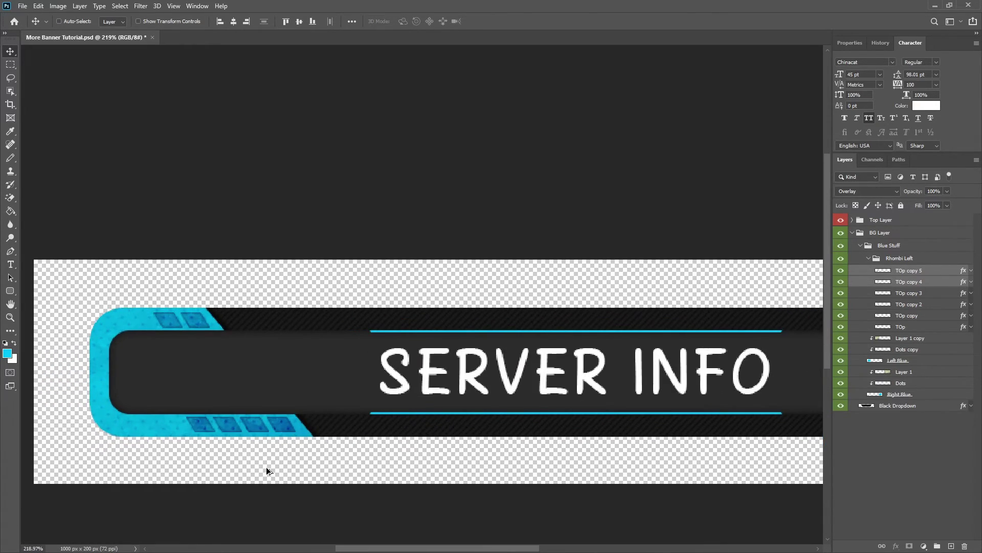
scroll(281, 347, "down", 4)
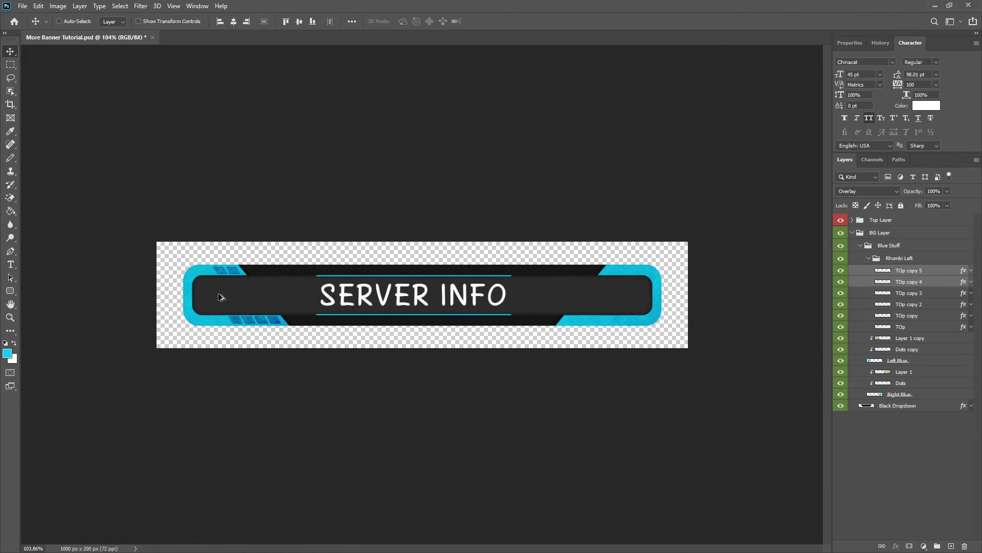
scroll(367, 295, "up", 3)
Rename the four lower rhombus copies (TOp copy 2 to 5) to Bottom.
double_click(921, 306)
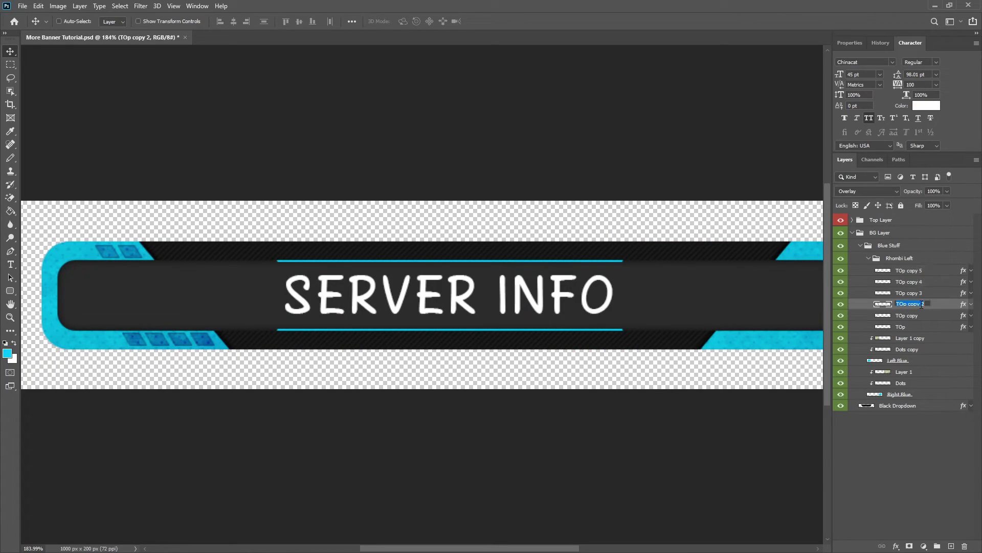
type("Bottom")
double_click(914, 294)
type("Bottom")
double_click(913, 282)
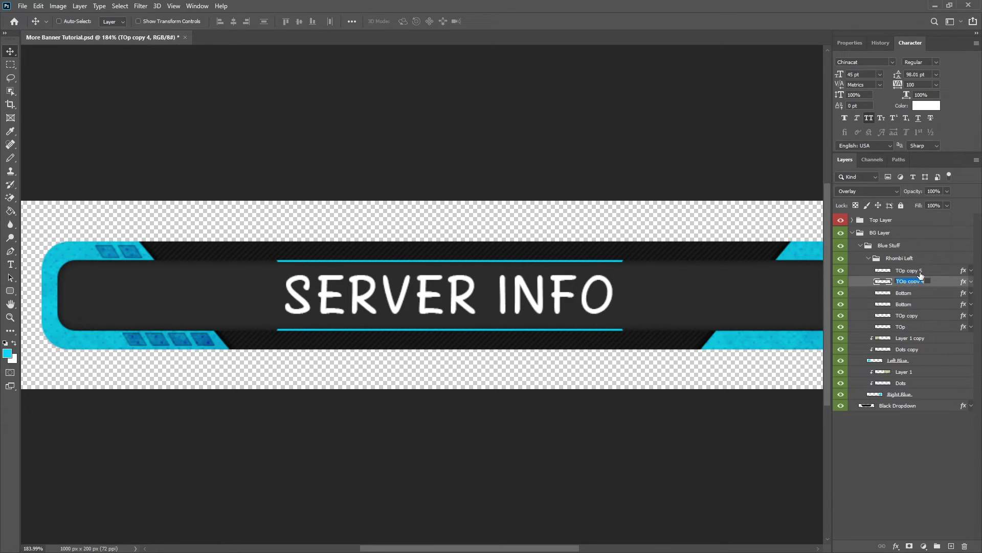
type("Bottom")
double_click(914, 271)
type("Bottom")
key("Return")
Rename the TOp copy and TOp layers to Top.
double_click(909, 315)
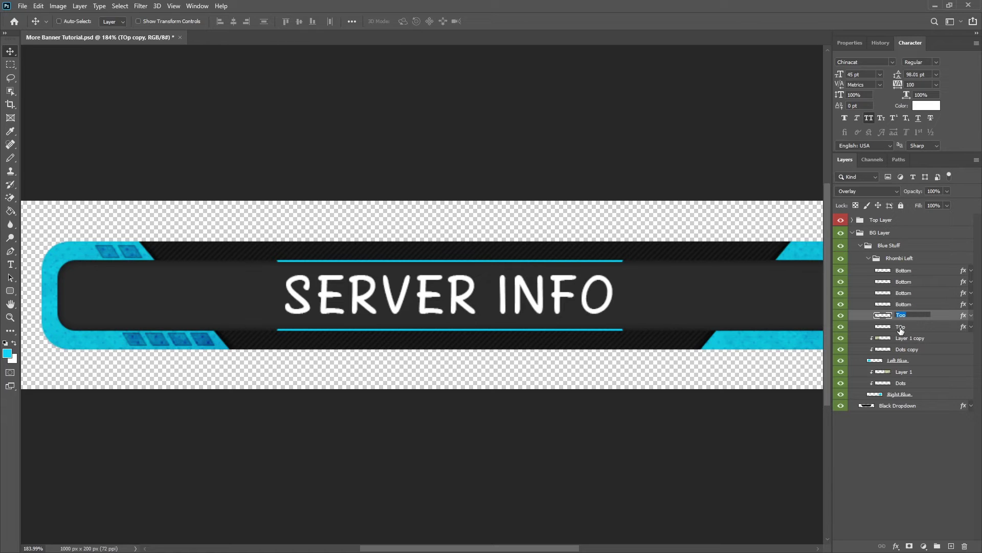
key("Return")
double_click(900, 326)
type("Top")
key("Return")
scroll(151, 256, "down", 5)
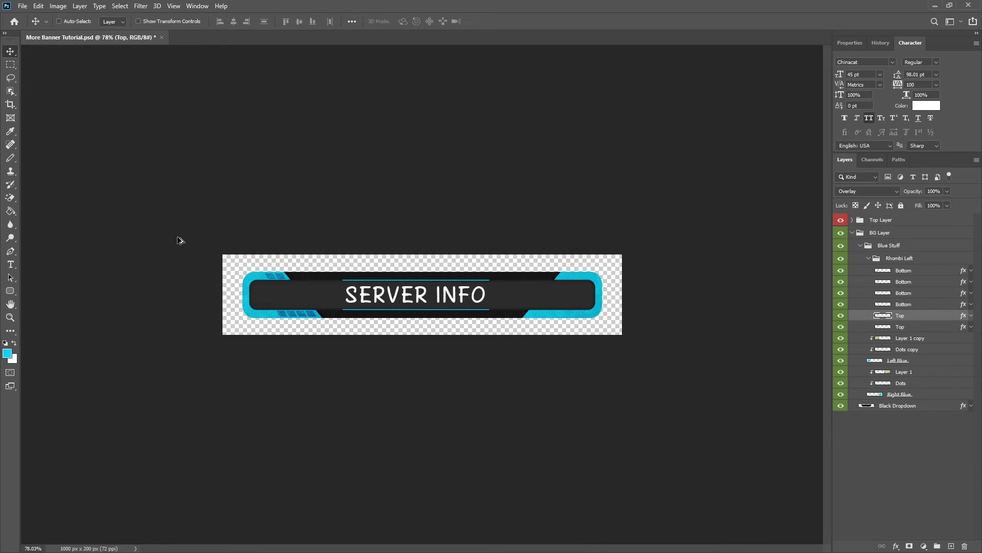
scroll(649, 329, "up", 4)
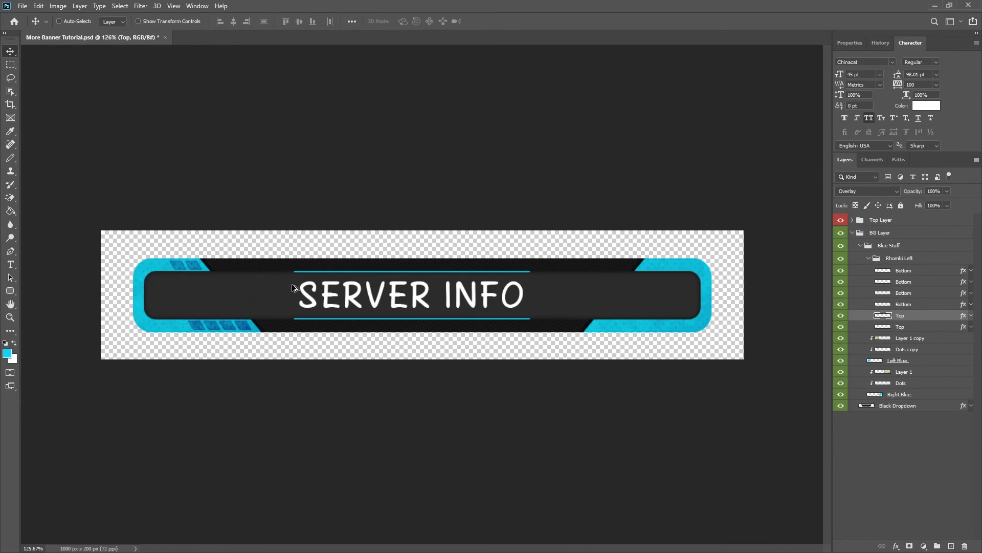
Duplicate the Rhombi Left group and rename the copy Rhombi Right.
left_click(869, 259)
left_click(895, 258)
key("ctrl+j")
double_click(906, 259)
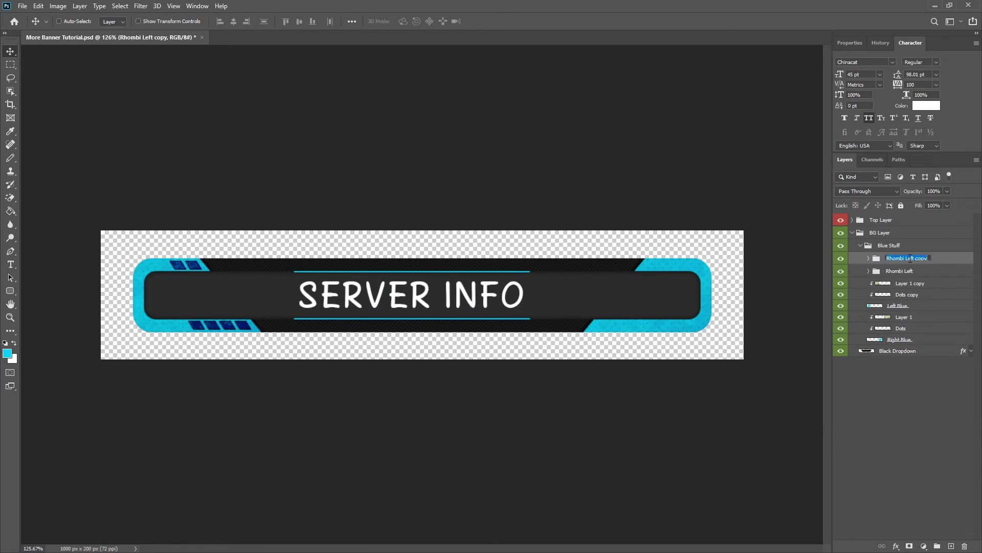
double_click(910, 259)
type("Righ")
key("Return")
Mirror the Rhombi Right group horizontally and move it to the banner's right end.
key("ctrl+t")
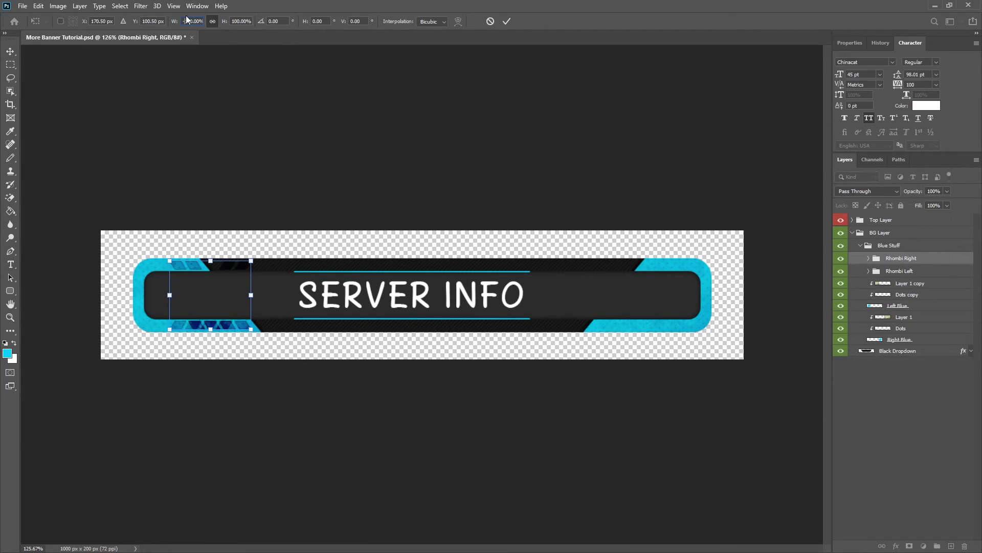
left_click(506, 21)
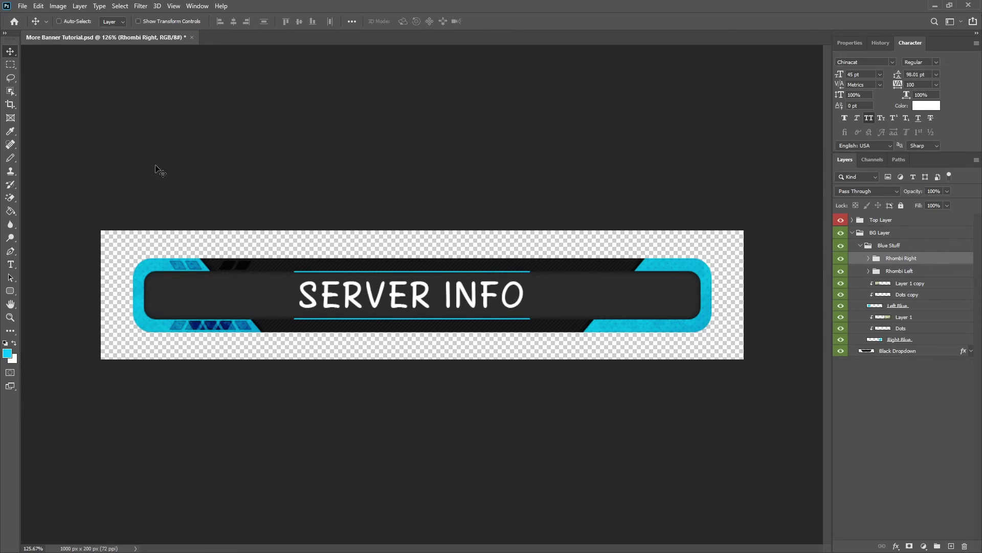
left_click_drag(215, 318, 640, 318)
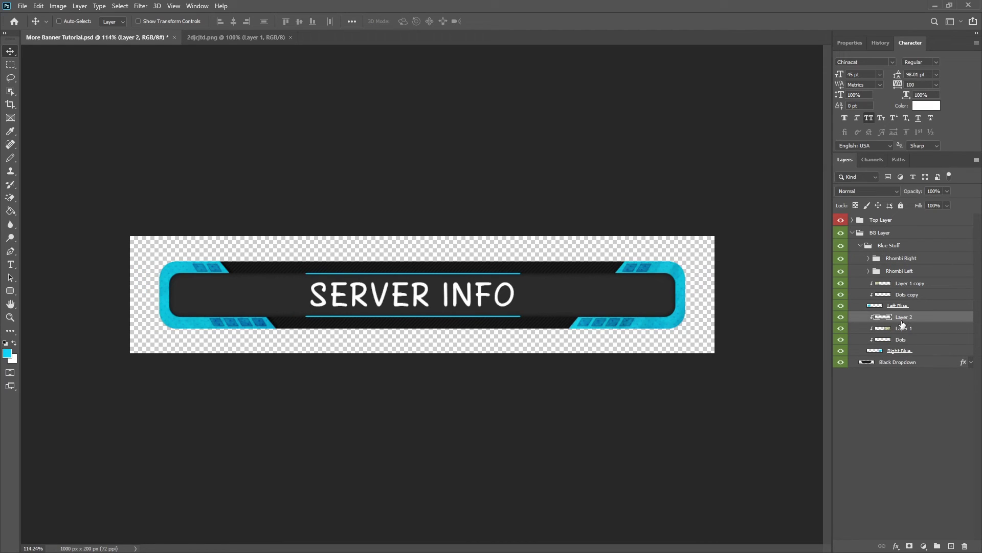
Bring the texture from 2djcjtd.png into the banner and name the layer Glass.
left_click_drag(902, 325, 690, 311)
double_click(904, 317)
type("Glass")
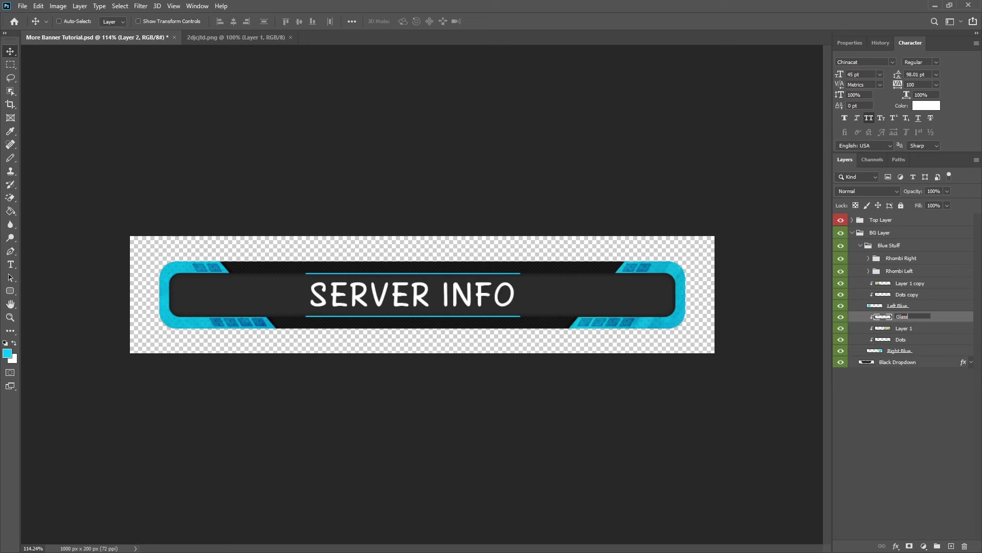
key("Return")
Duplicate Glass, clip it to the layer below, flip it with W -100% and move it over the opposite end.
key("ctrl+j")
left_click_drag(909, 319, 912, 285)
right_click(910, 288)
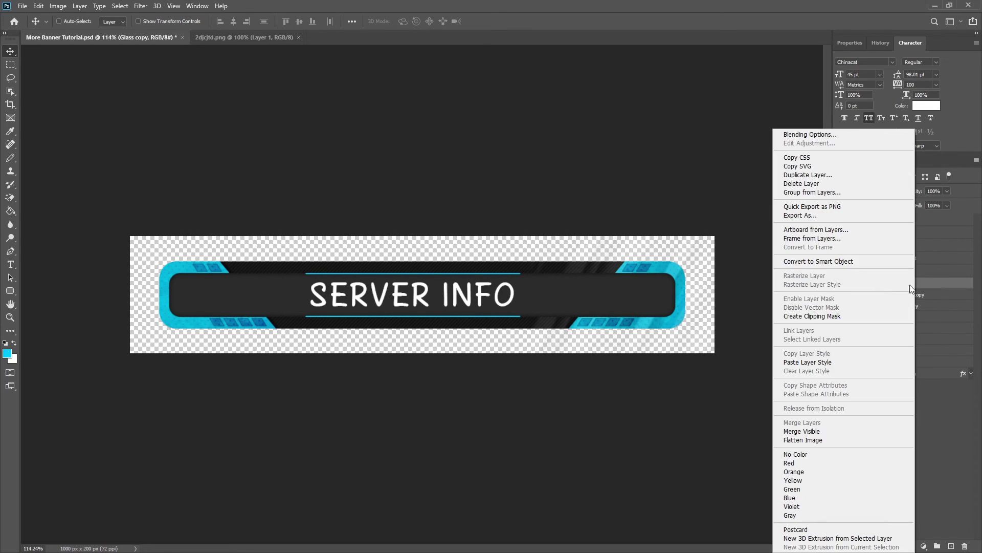
left_click(806, 316)
key("ctrl+t")
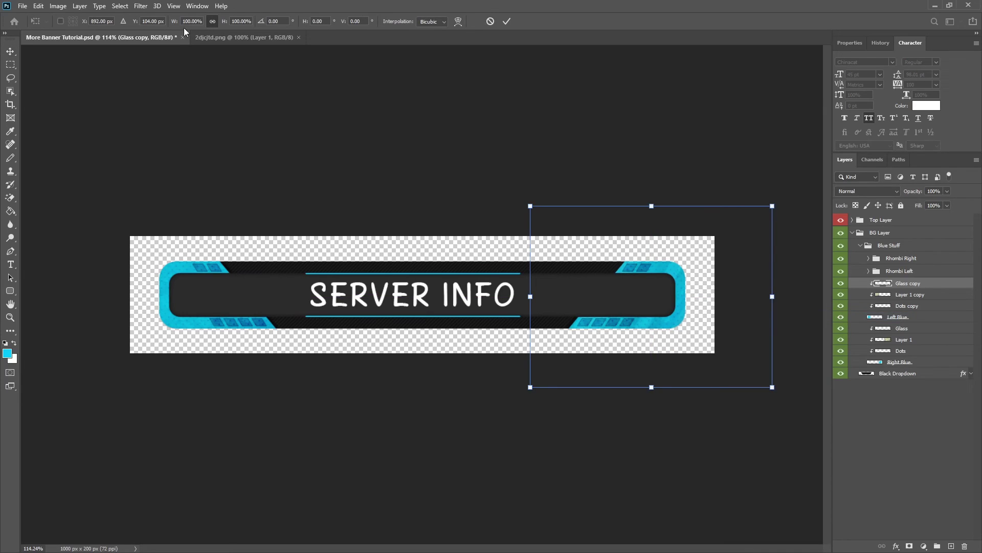
left_click(183, 20)
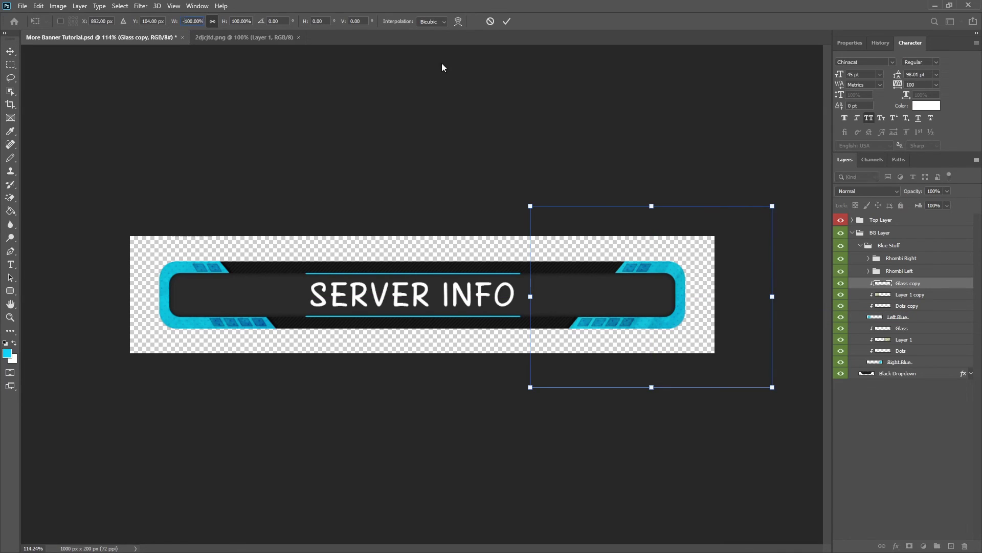
left_click(506, 20)
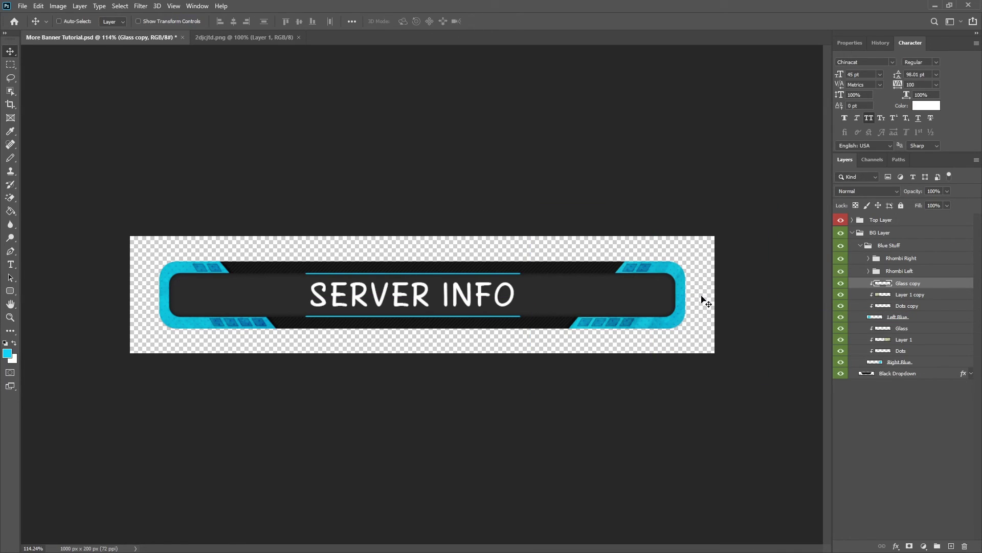
left_click_drag(702, 302, 238, 291)
Collapse the Blue Stuff and BG Layer groups in the Layers panel.
scroll(254, 357, "down", 2)
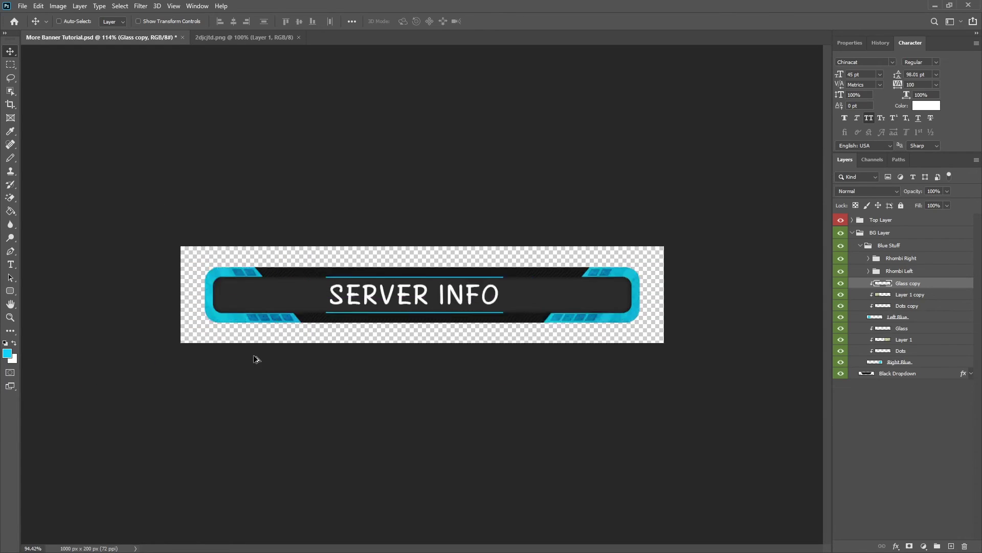
scroll(256, 327, "up", 3)
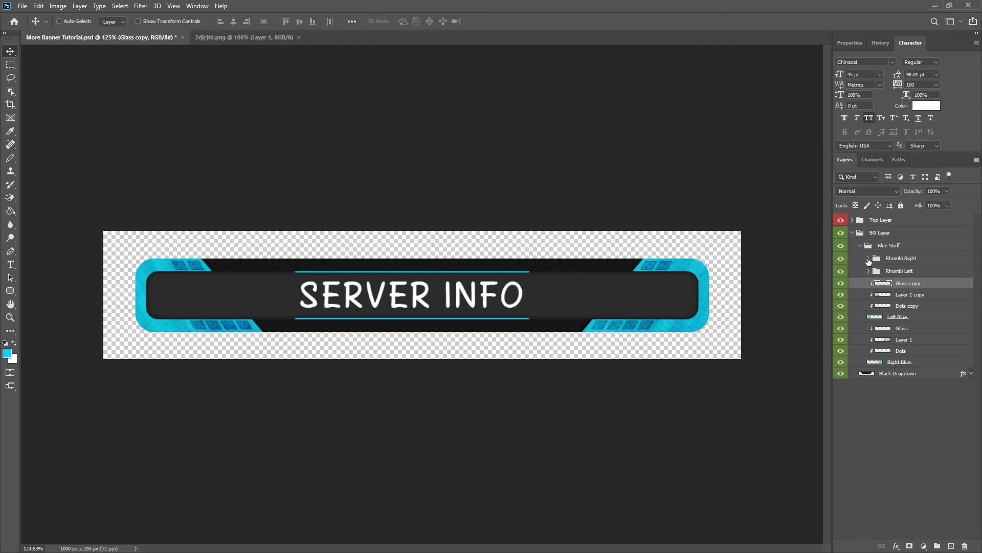
left_click(861, 246)
left_click(851, 233)
left_click(848, 270)
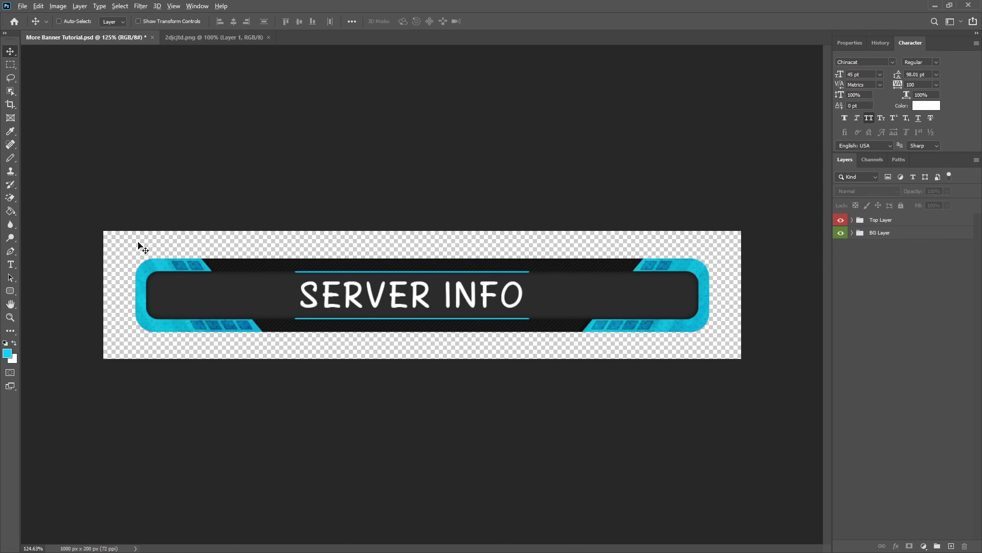
Zoom in and out on the banner to inspect the edges of the cyan ends and rhombi.
scroll(142, 250, "up", 15)
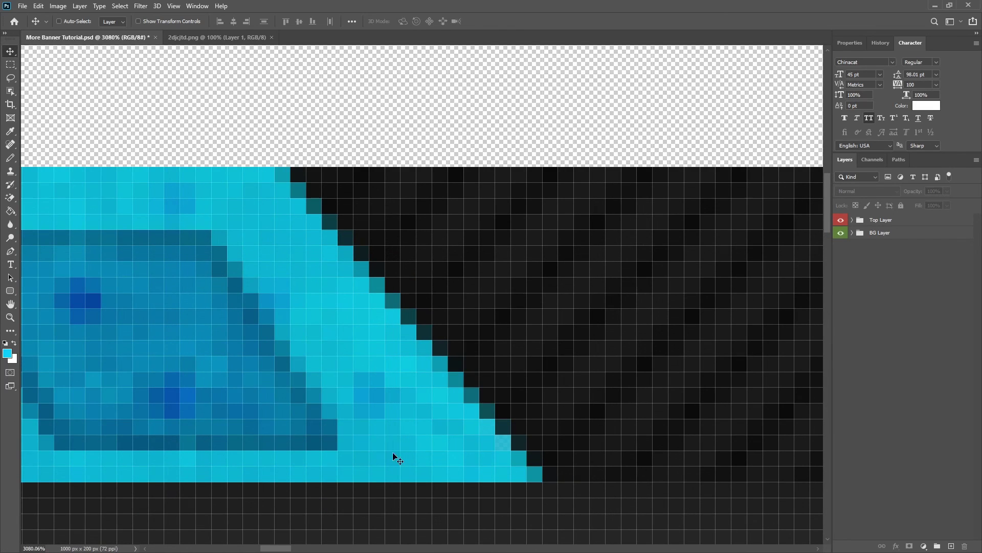
scroll(409, 447, "down", 3)
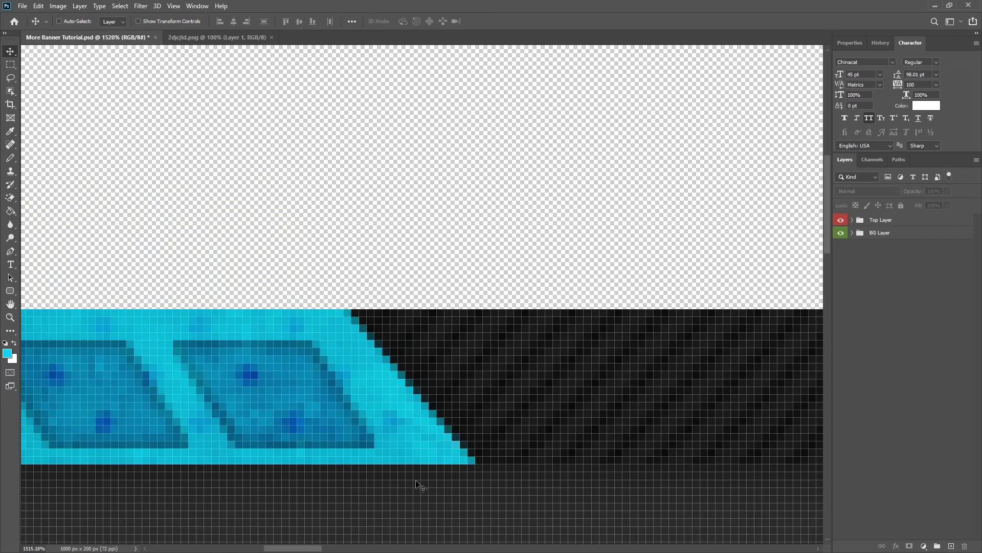
scroll(409, 480, "down", 12)
scroll(384, 486, "up", 3)
scroll(322, 454, "down", 2)
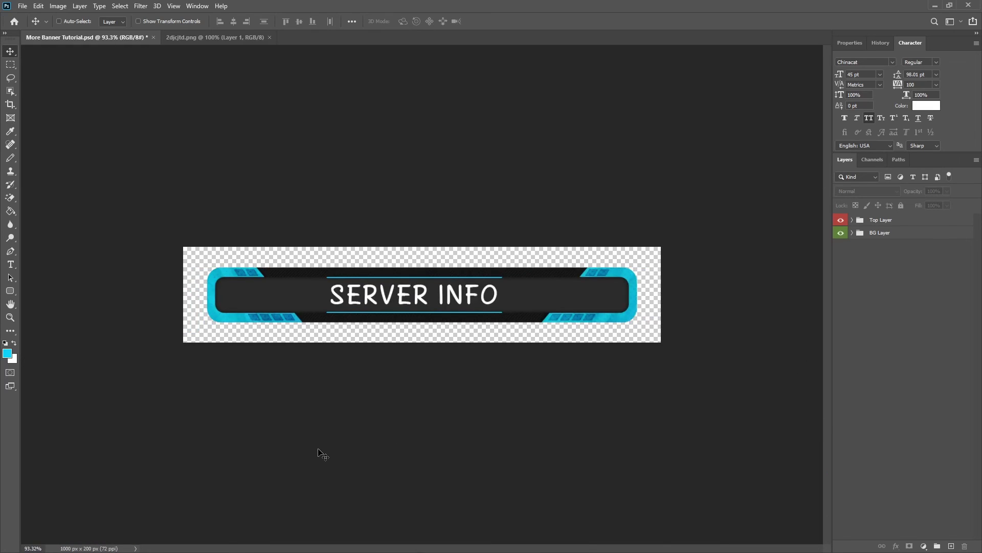
scroll(323, 454, "up", 3)
scroll(322, 453, "down", 2)
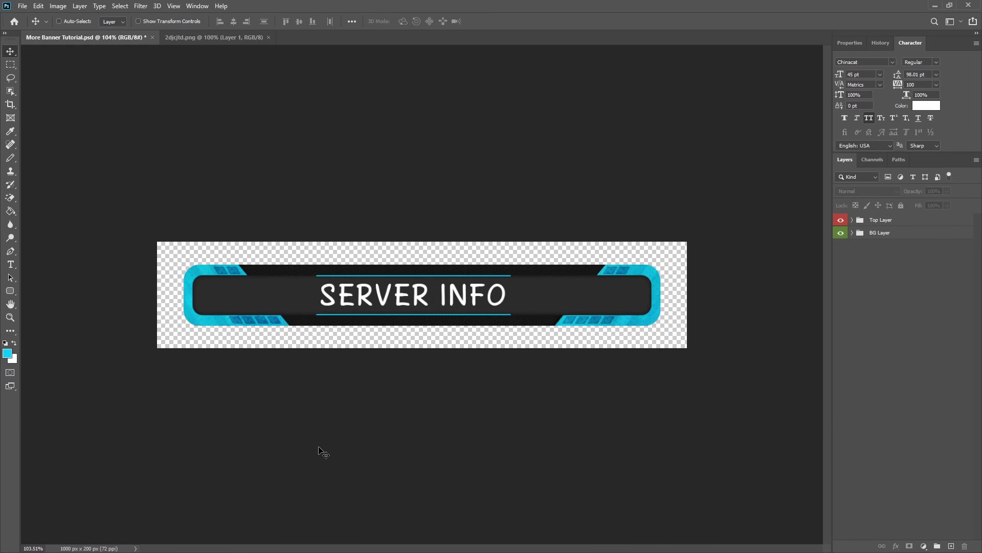